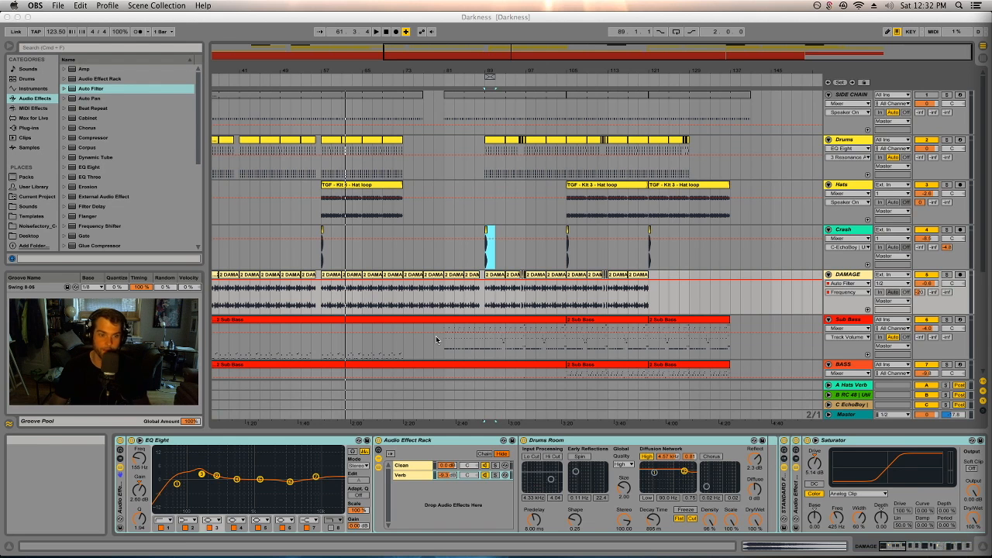
Step: Bring the whole arrangement into view and show the BASS track's device chain, selecting its Multiband Dynamics device
{"action": "left_click", "coordinate": [176, 247]}
{"action": "left_click", "coordinate": [219, 254]}
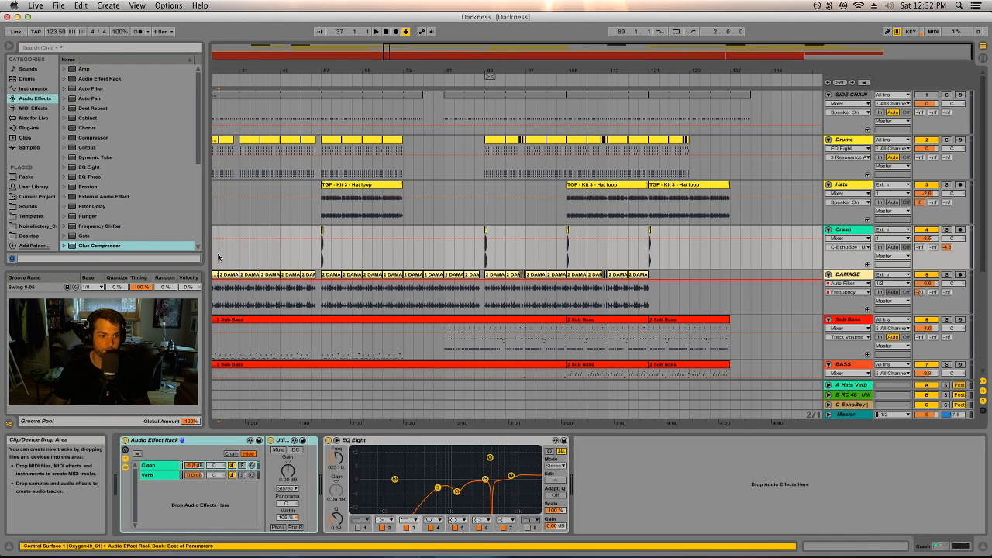
{"action": "left_click_drag", "start_coordinate": [266, 70], "coordinate": [396, 67]}
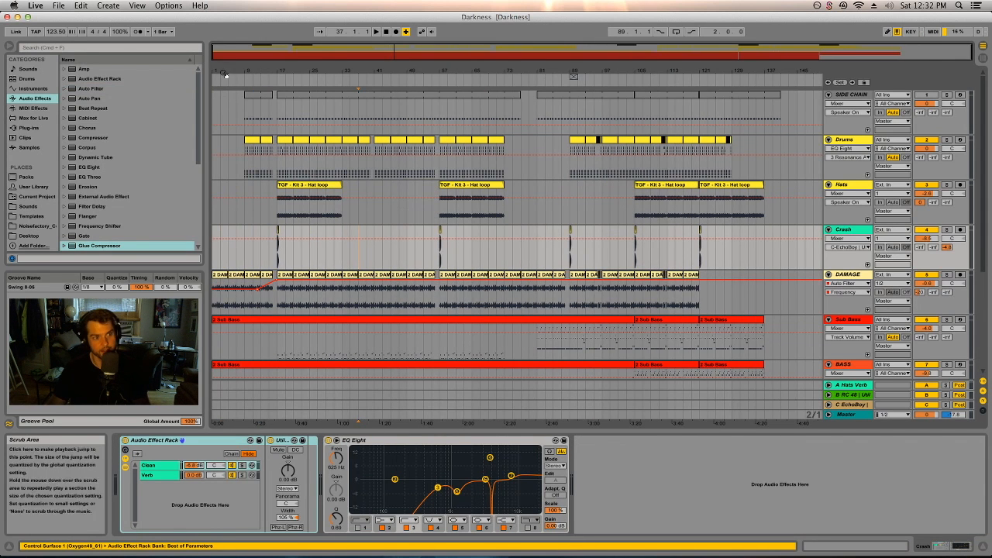
{"action": "scroll", "coordinate": [590, 267], "scroll_direction": "down", "scroll_amount": 4}
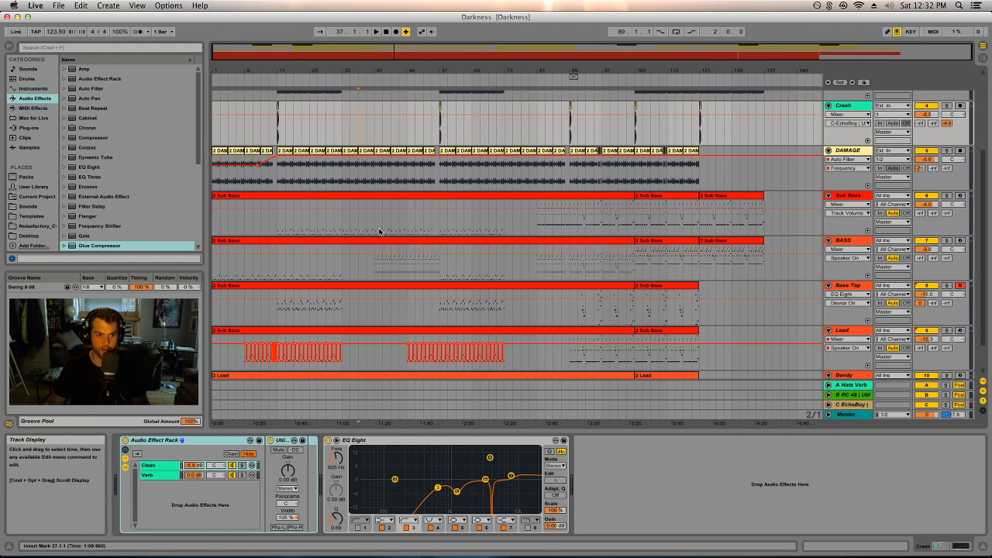
{"action": "left_click", "coordinate": [845, 244]}
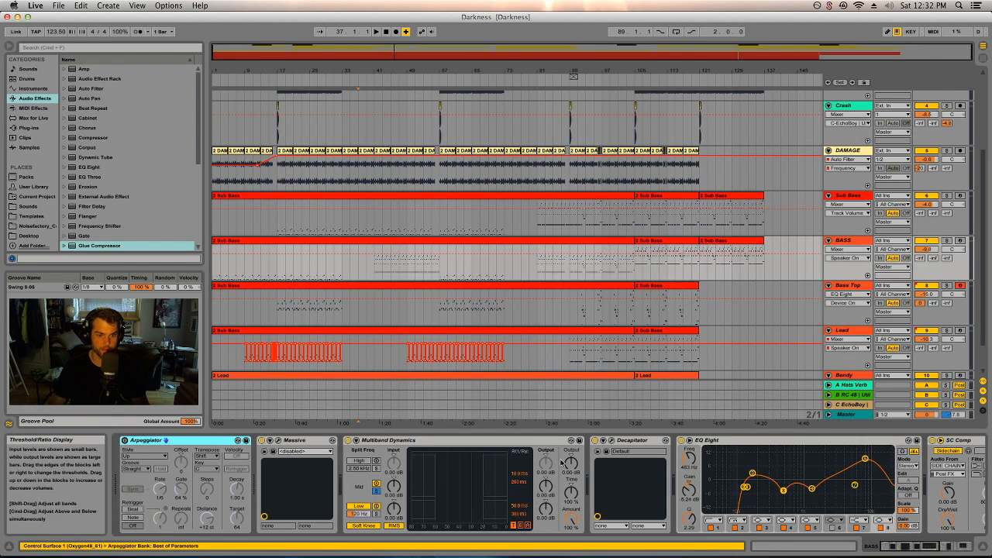
{"action": "left_click", "coordinate": [597, 444]}
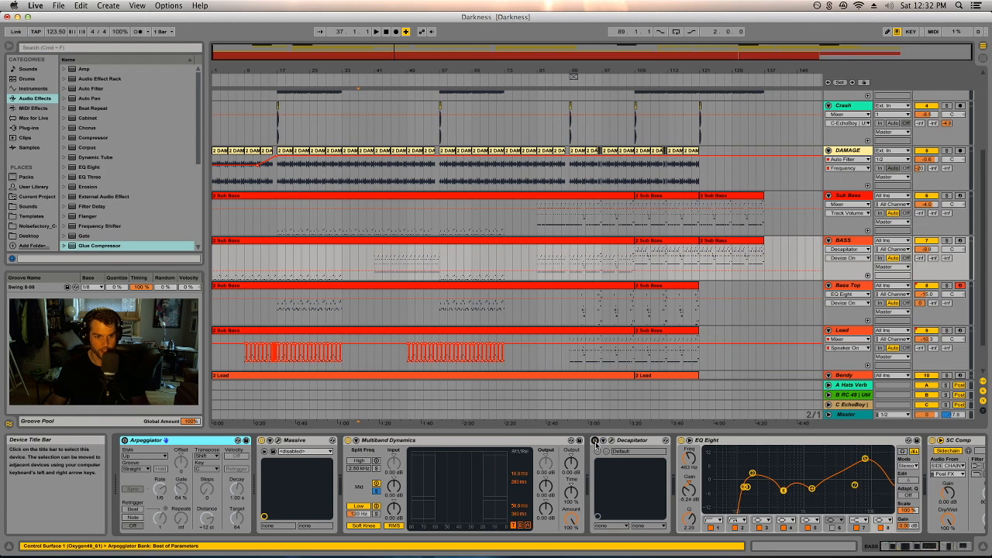
{"action": "left_click", "coordinate": [448, 441]}
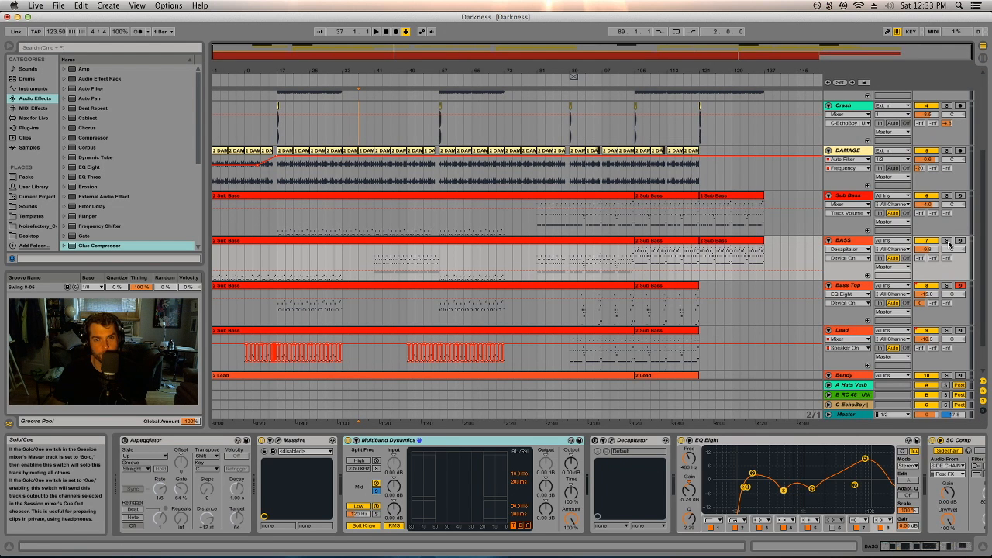
Step: Loop the BASS track section from bar 17 to bar 33 and solo the BASS track
{"action": "left_click_drag", "start_coordinate": [279, 264], "coordinate": [340, 261]}
{"action": "key", "text": "super+l"}
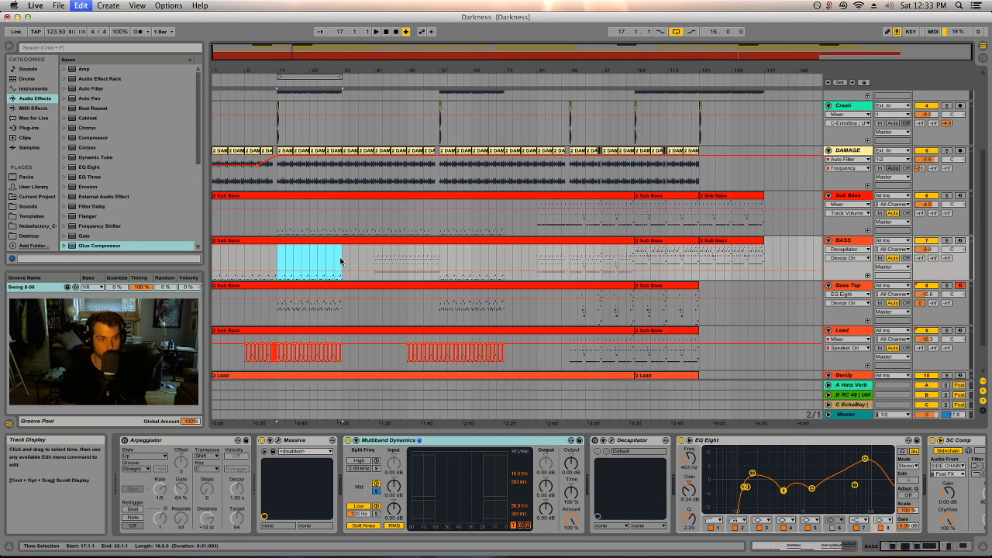
{"action": "left_click", "coordinate": [946, 241]}
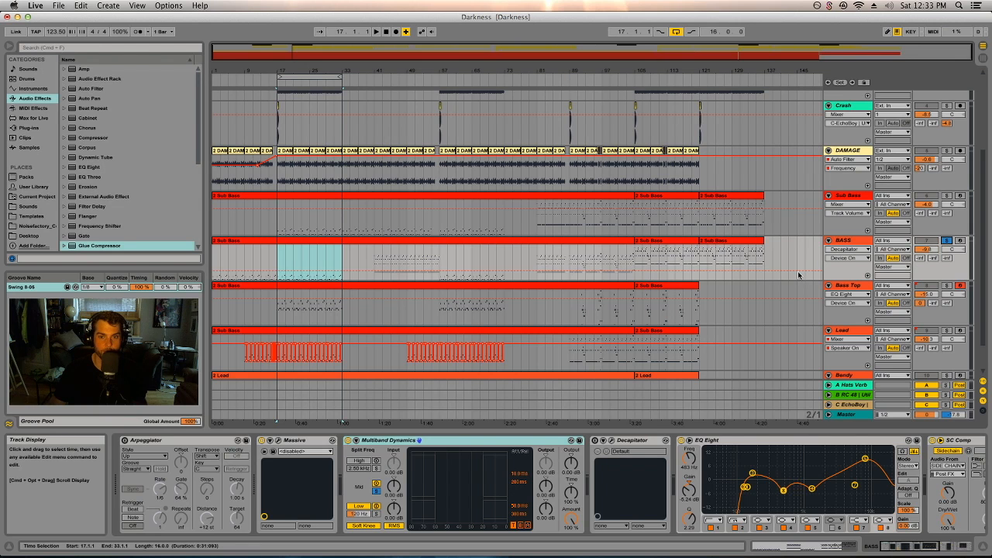
Step: Play the soloed BASS loop and compare its sound with the EQ Eight bypassed and enabled
{"action": "key", "text": "space"}
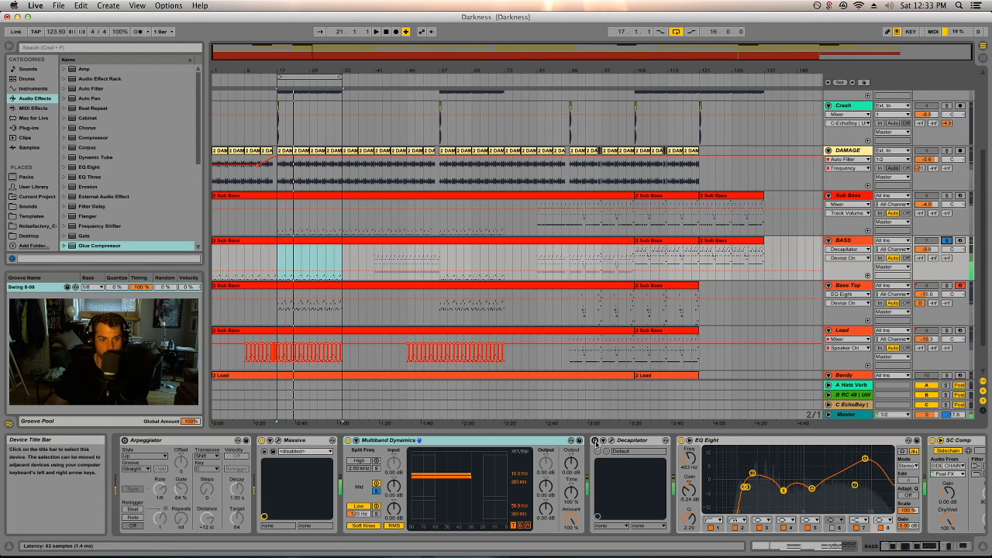
{"action": "key", "text": "space"}
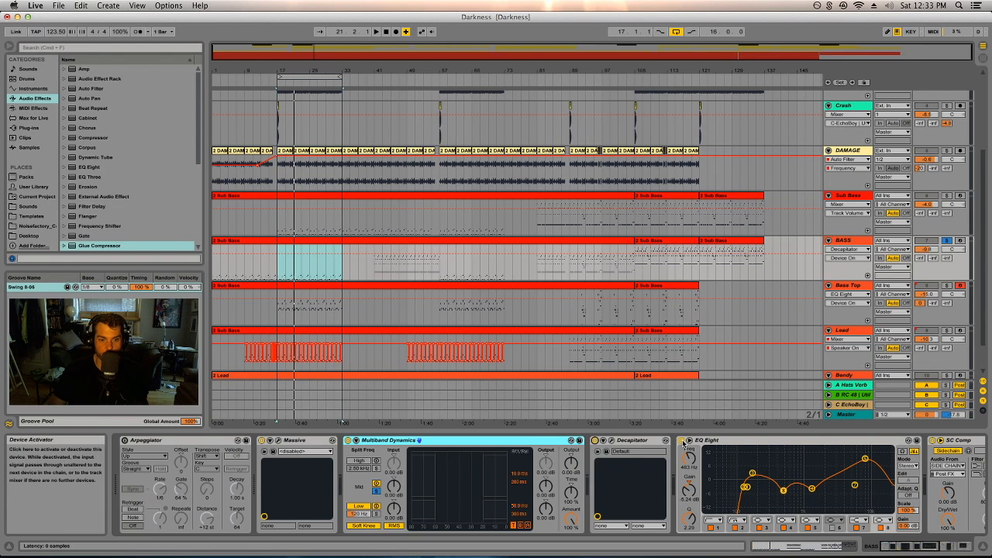
{"action": "key", "text": "space"}
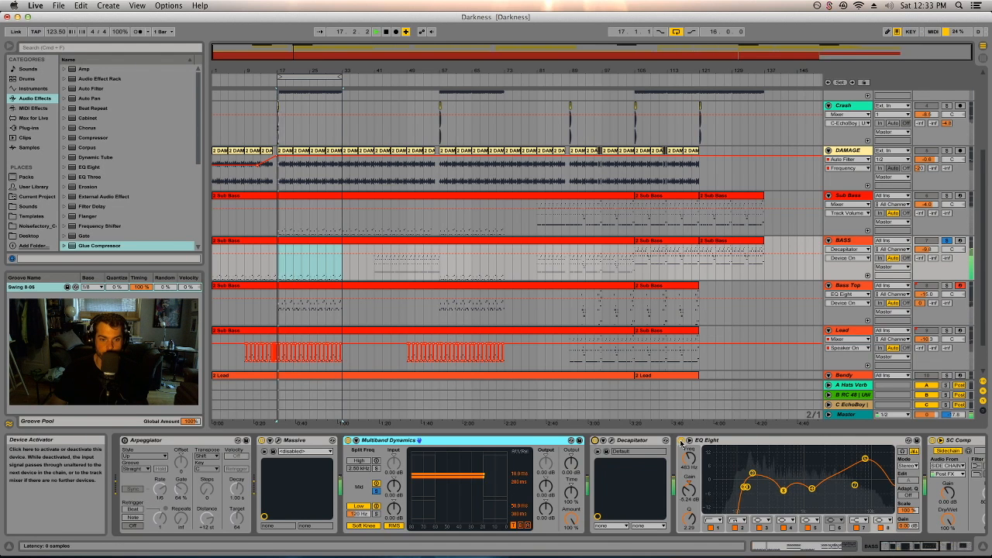
{"action": "left_click", "coordinate": [681, 441]}
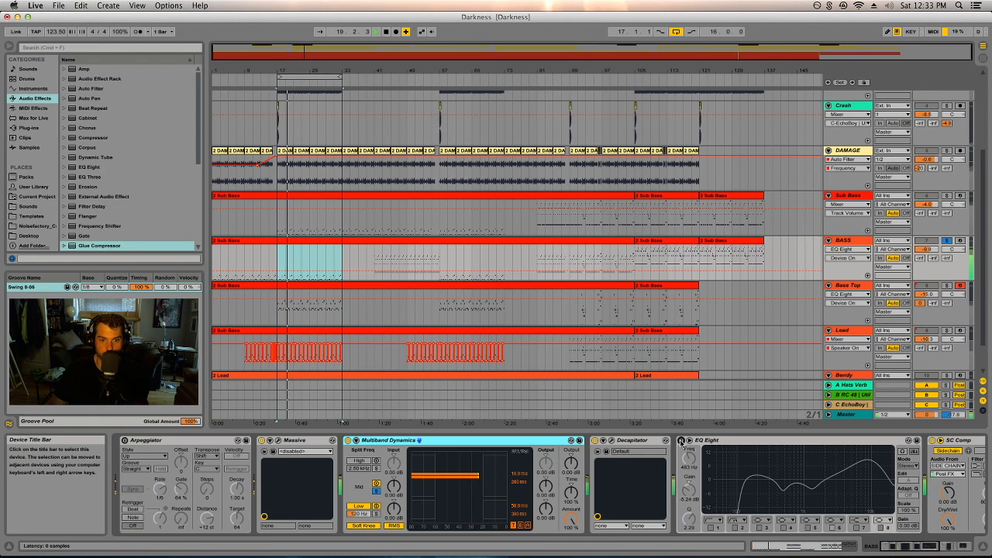
{"action": "left_click", "coordinate": [681, 441]}
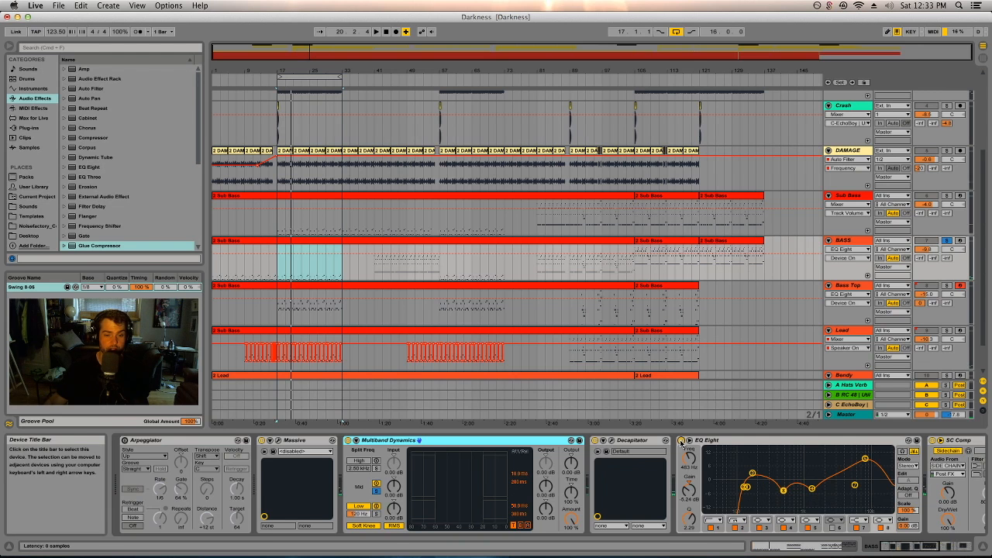
{"action": "left_click", "coordinate": [681, 441]}
{"action": "left_click", "coordinate": [682, 441]}
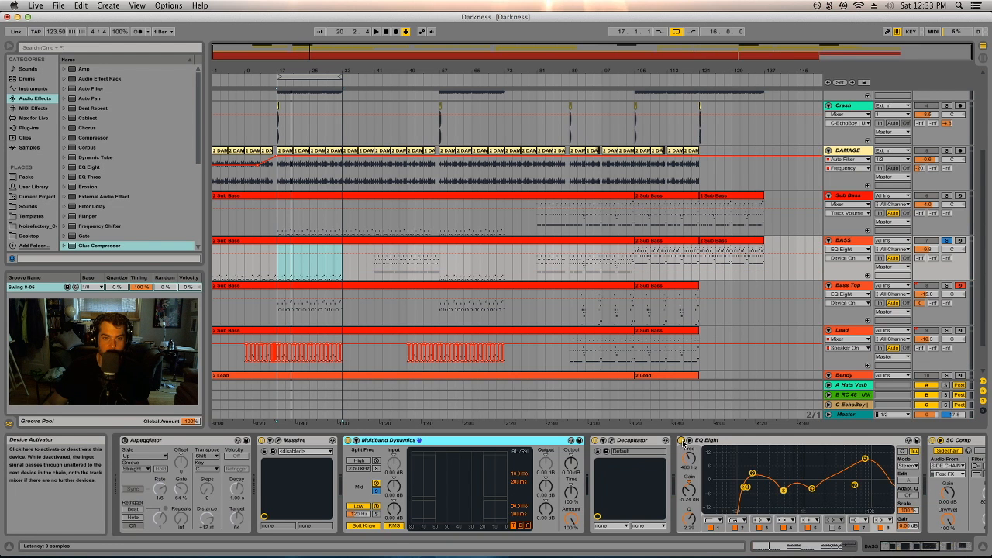
Step: Solo the Sub Bass track together with BASS and play the looped section from bar 17
{"action": "left_click", "coordinate": [946, 196]}
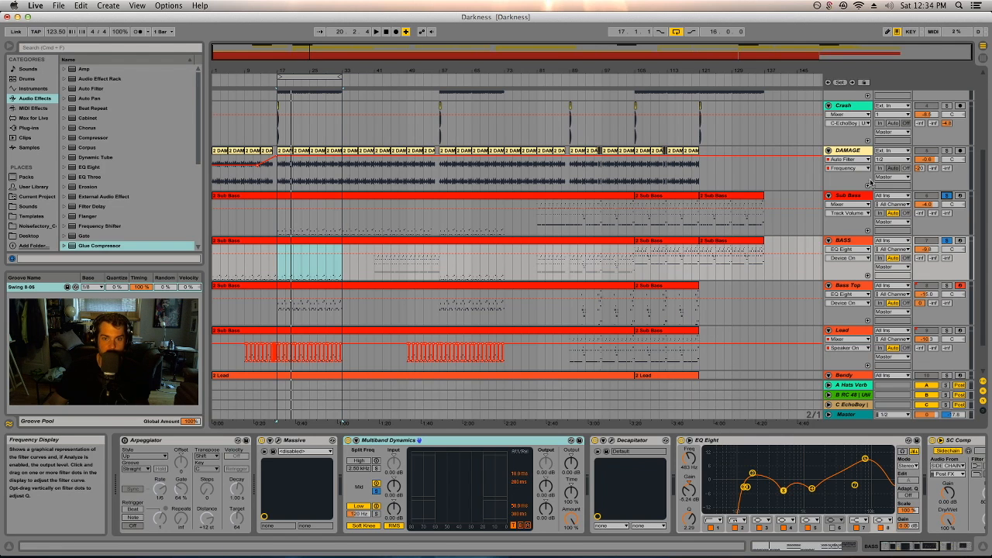
{"action": "left_click", "coordinate": [309, 77]}
{"action": "key", "text": "space"}
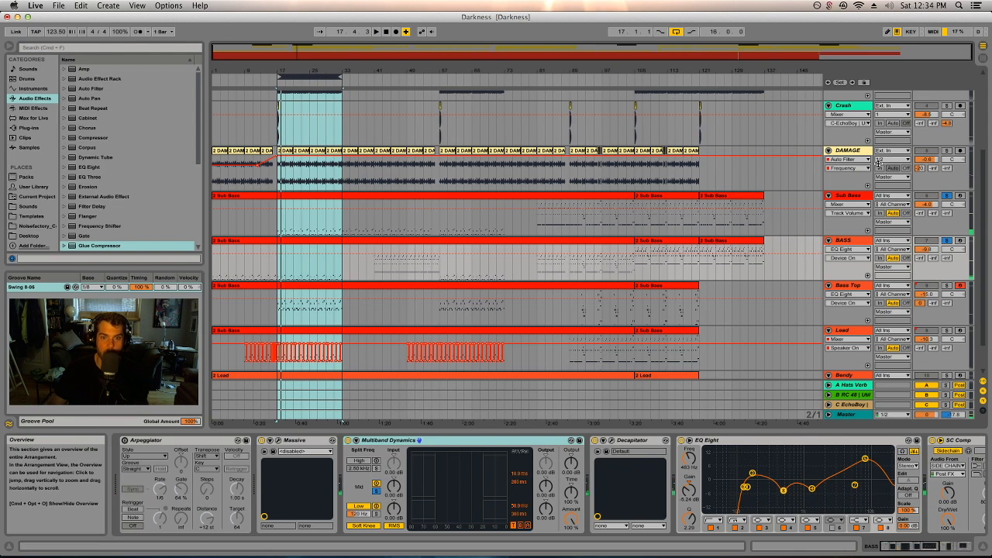
Step: Examine the Sub Bass track's SUB synth settings: oscillators A and B, pitch envelope, algorithm and filter
{"action": "left_click", "coordinate": [848, 197]}
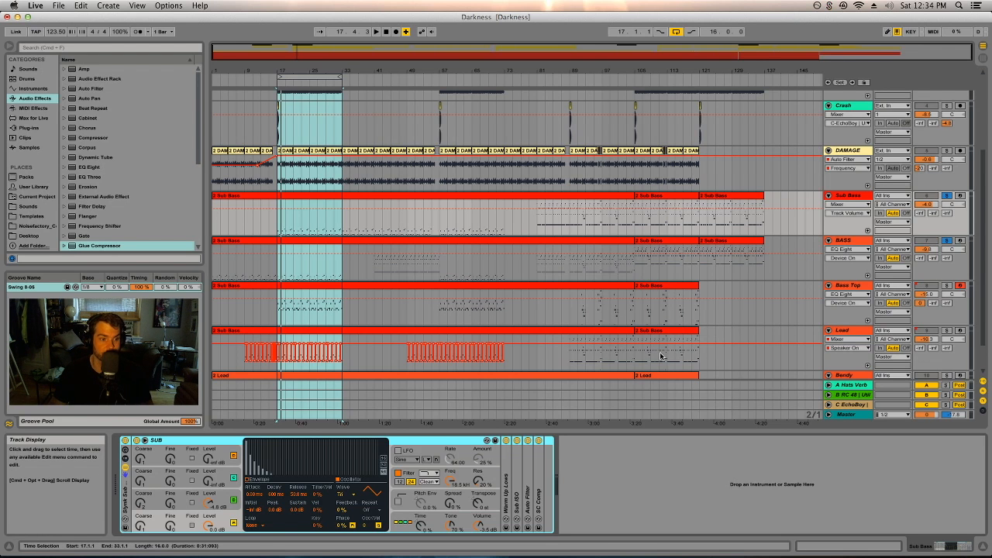
{"action": "left_click", "coordinate": [417, 444]}
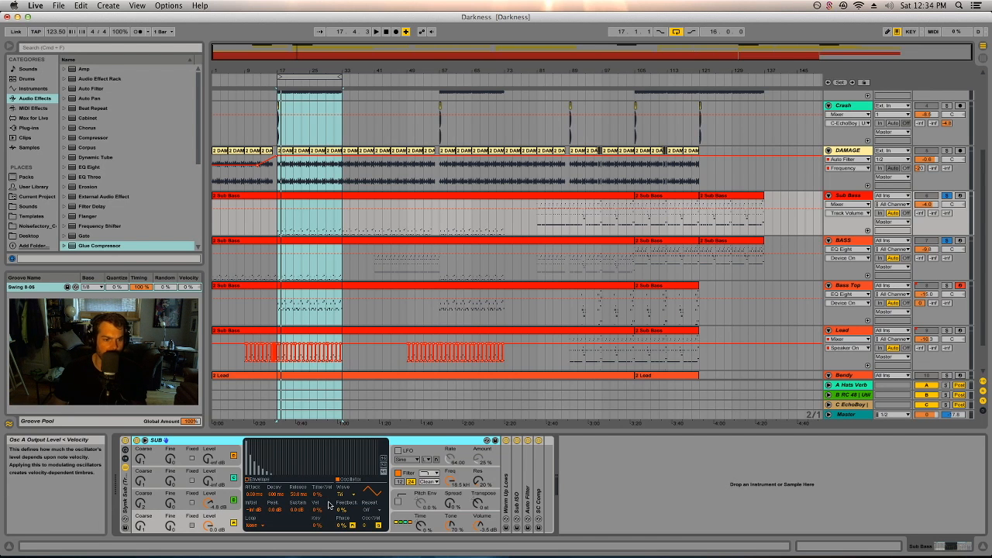
{"action": "left_click", "coordinate": [411, 500]}
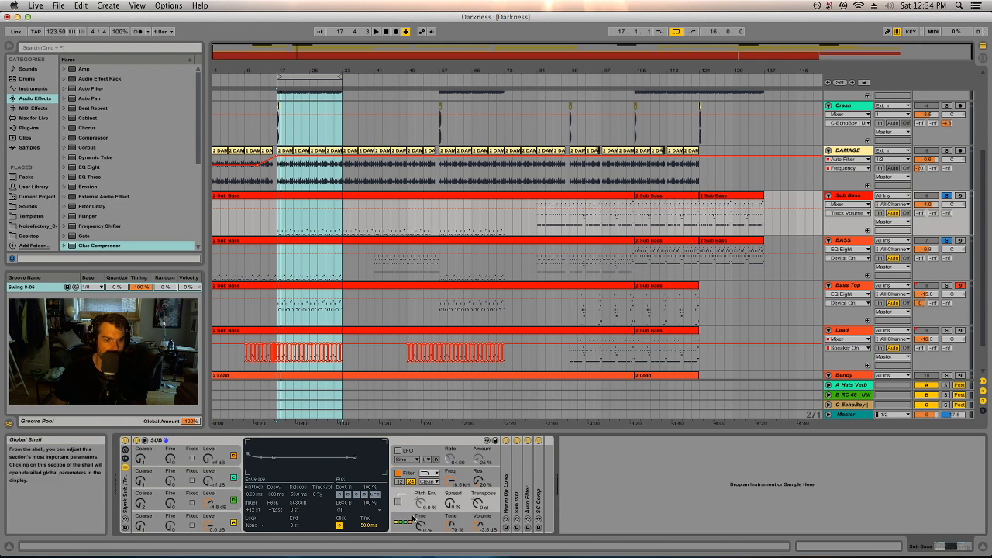
{"action": "left_click", "coordinate": [403, 521]}
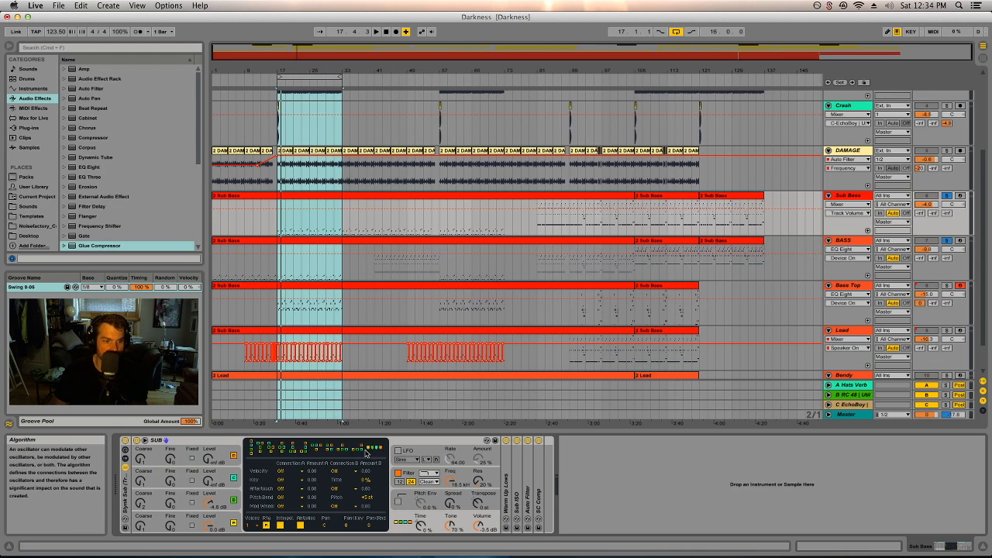
{"action": "left_click", "coordinate": [410, 477]}
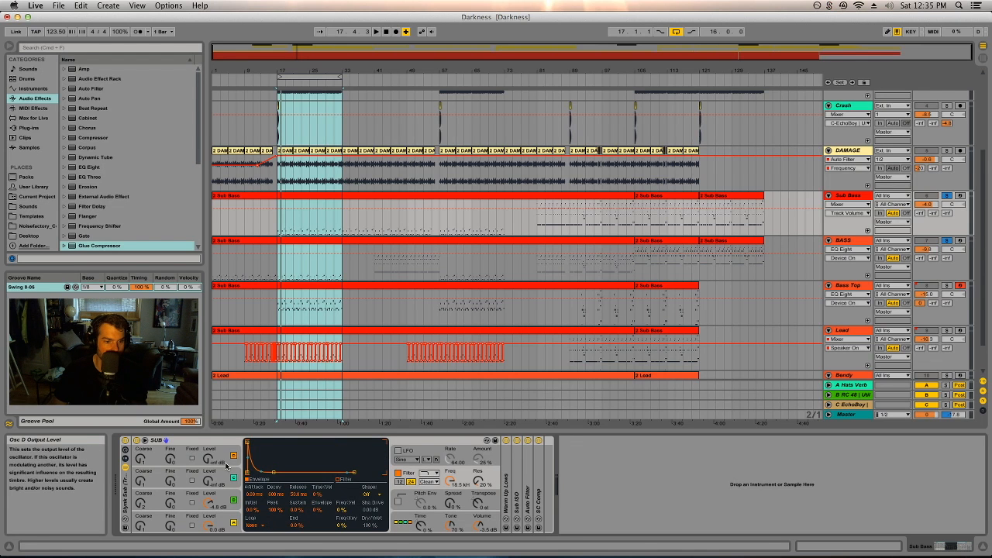
{"action": "left_click", "coordinate": [224, 500]}
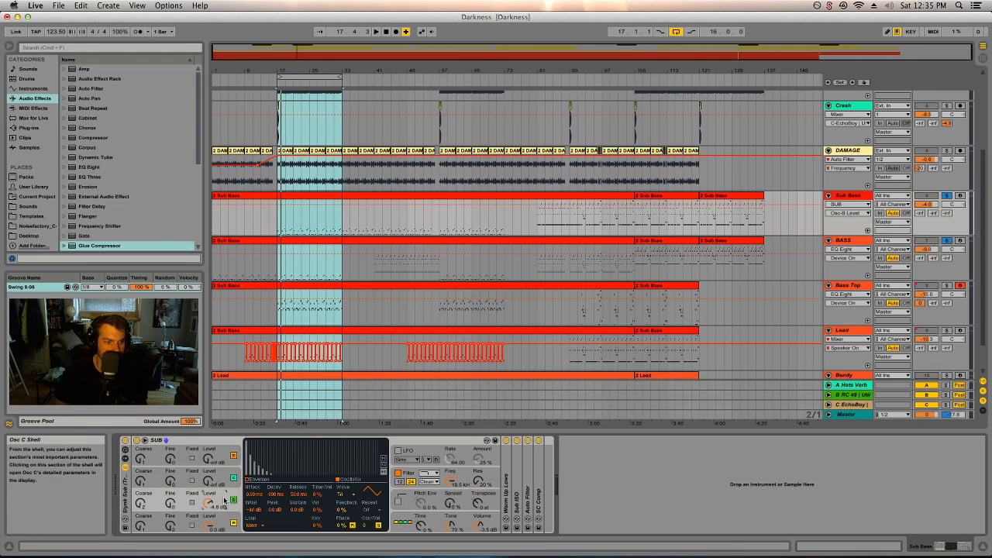
{"action": "left_click", "coordinate": [230, 521]}
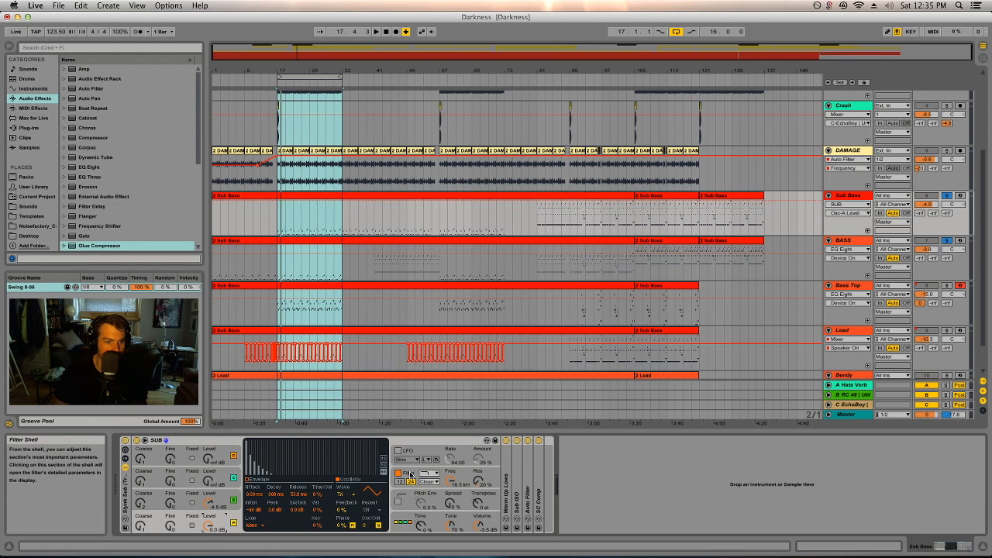
{"action": "left_click", "coordinate": [410, 474]}
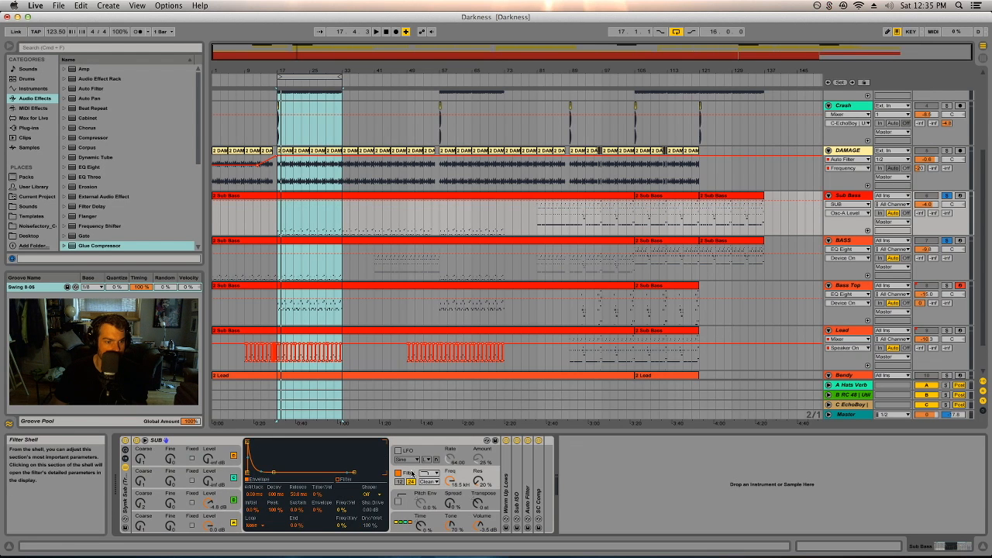
Step: Inspect the Sub Bass chain's Warm Up Lows and Sub ISO devices, folding each again, and unfold the Auto Filter
{"action": "left_click", "coordinate": [506, 493]}
{"action": "double_click", "coordinate": [506, 492]}
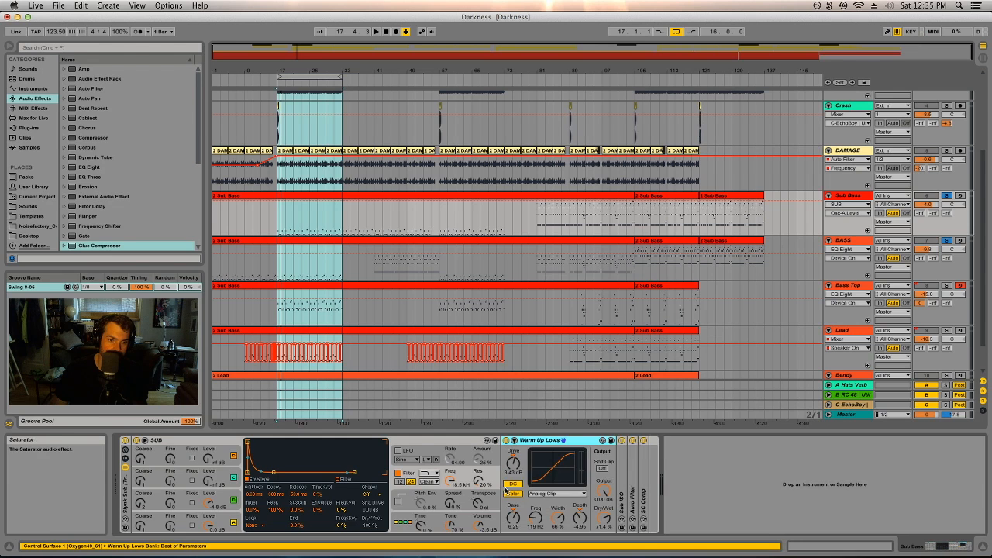
{"action": "double_click", "coordinate": [535, 442]}
{"action": "double_click", "coordinate": [519, 484]}
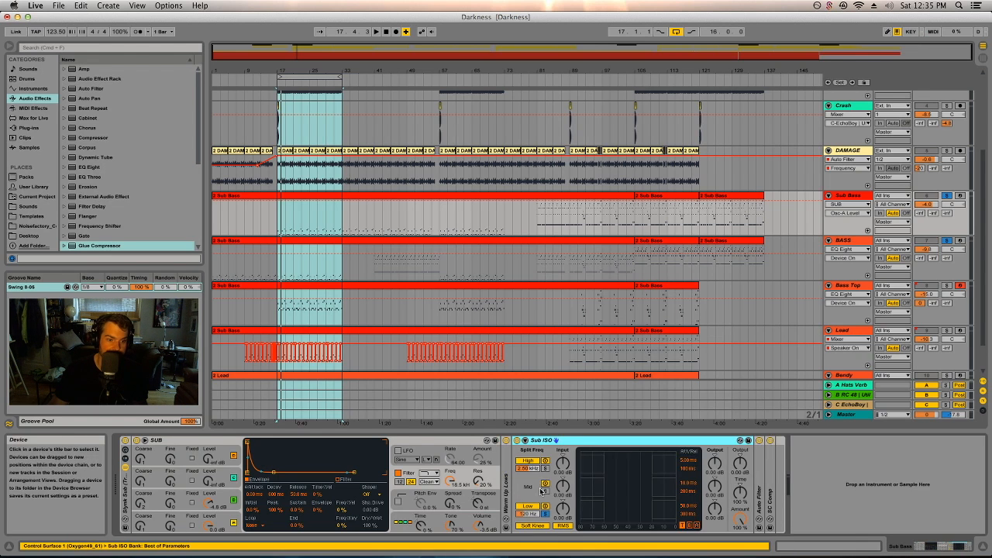
{"action": "double_click", "coordinate": [566, 443]}
{"action": "double_click", "coordinate": [528, 496]}
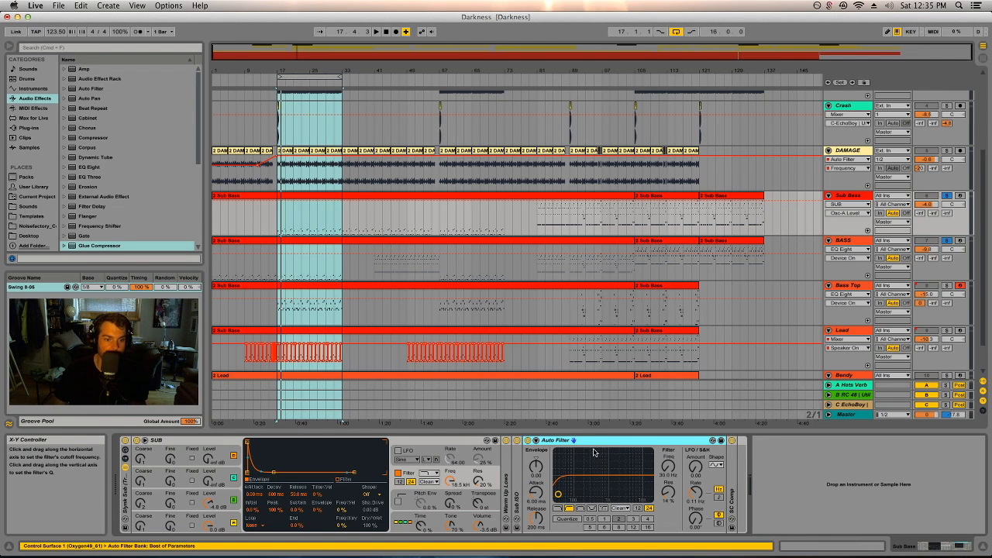
Step: Unfold Warm Up Lows, Sub ISO and SC Comp so the Sub Bass effects can be examined through the sidechain compressor
{"action": "double_click", "coordinate": [508, 496]}
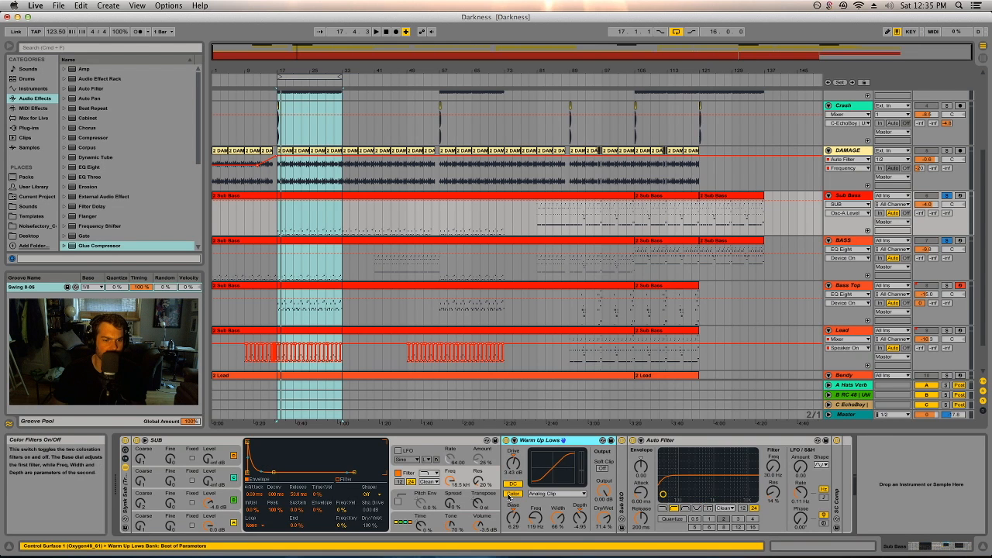
{"action": "double_click", "coordinate": [624, 475]}
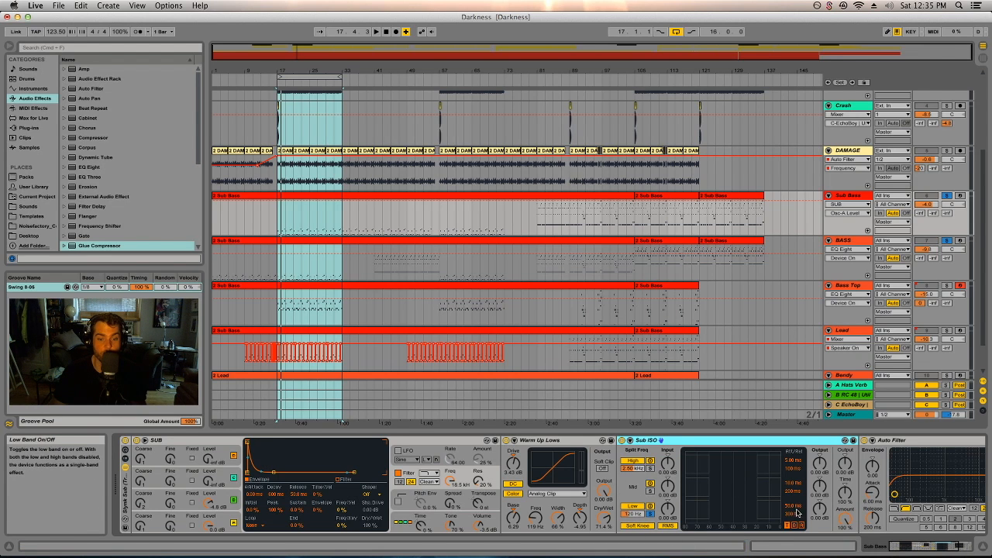
{"action": "left_click_drag", "start_coordinate": [924, 553], "coordinate": [943, 550]}
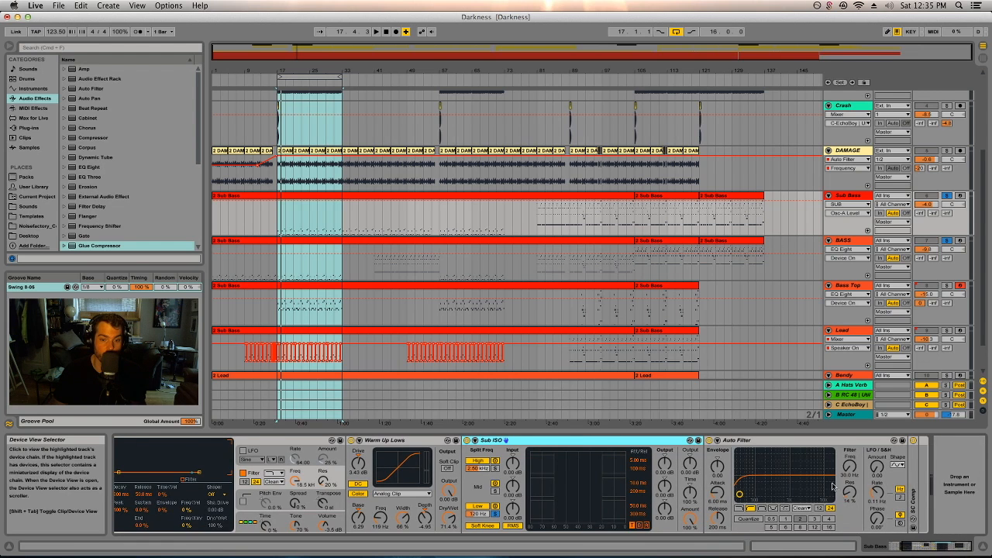
{"action": "double_click", "coordinate": [913, 473]}
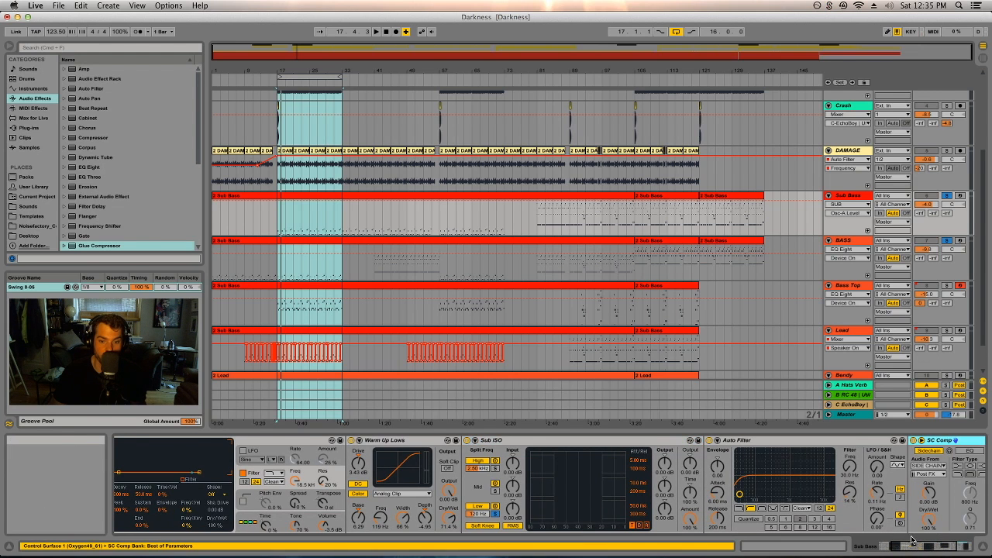
{"action": "left_click_drag", "start_coordinate": [912, 541], "coordinate": [939, 547]}
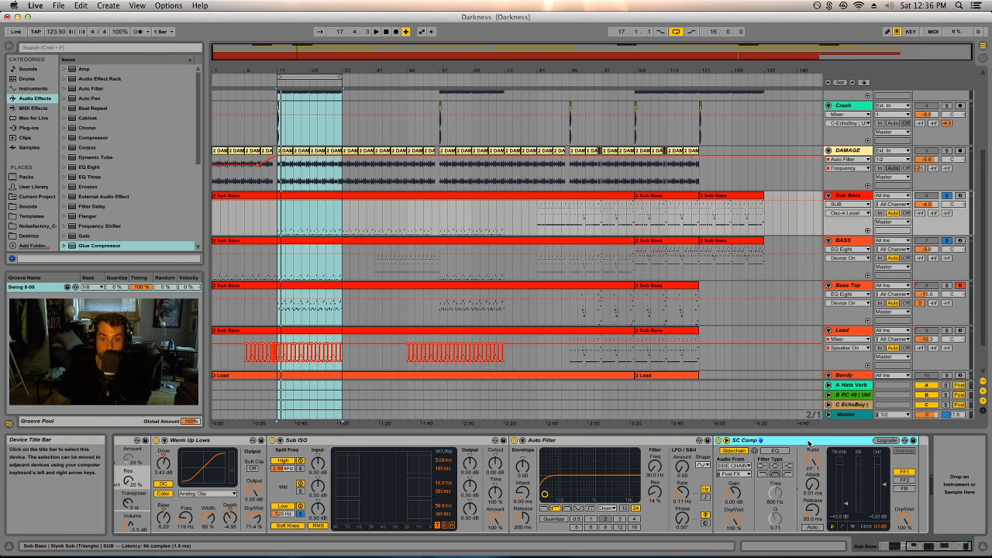
Step: Show the User Library's contents in the browser and bring back the BASS track's device chain
{"action": "left_click", "coordinate": [34, 186]}
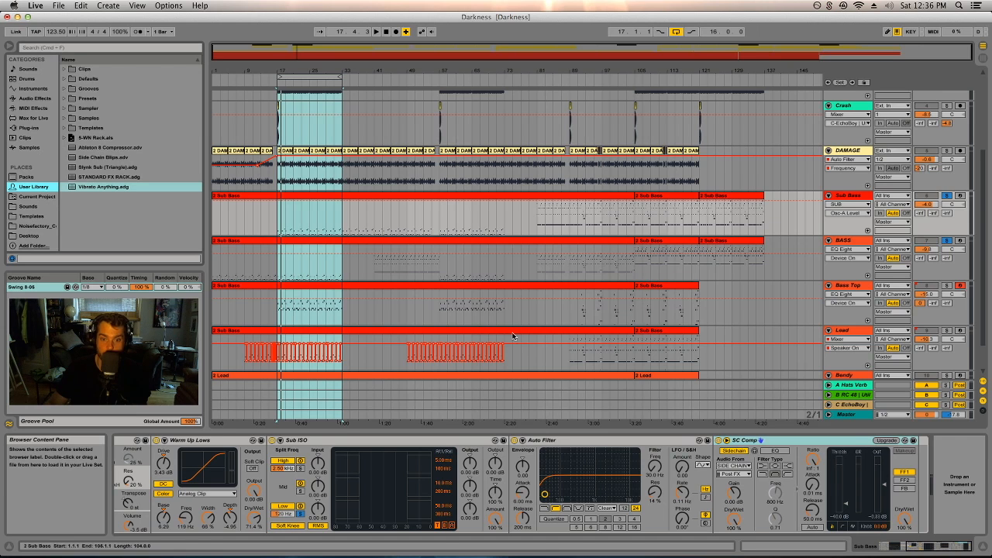
{"action": "left_click", "coordinate": [775, 443]}
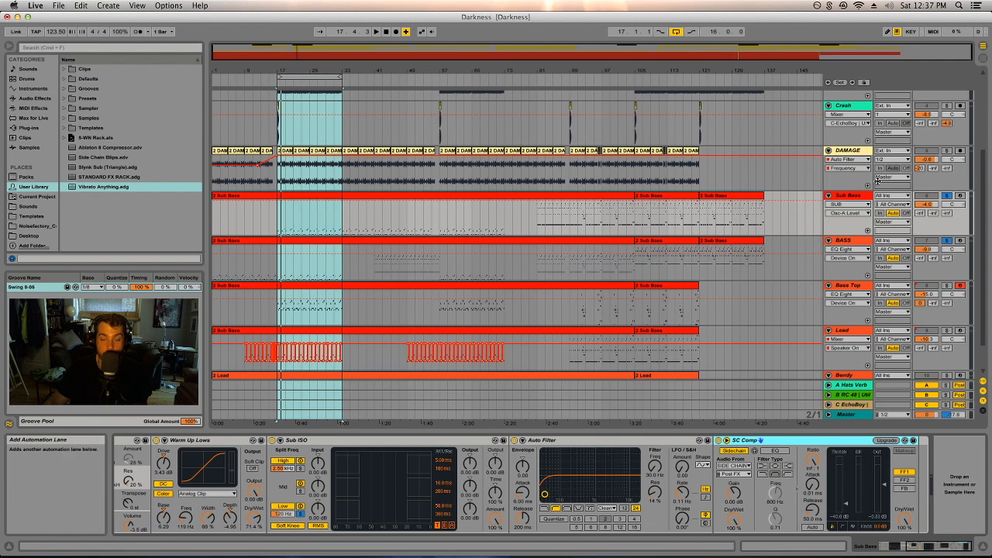
{"action": "left_click", "coordinate": [844, 241]}
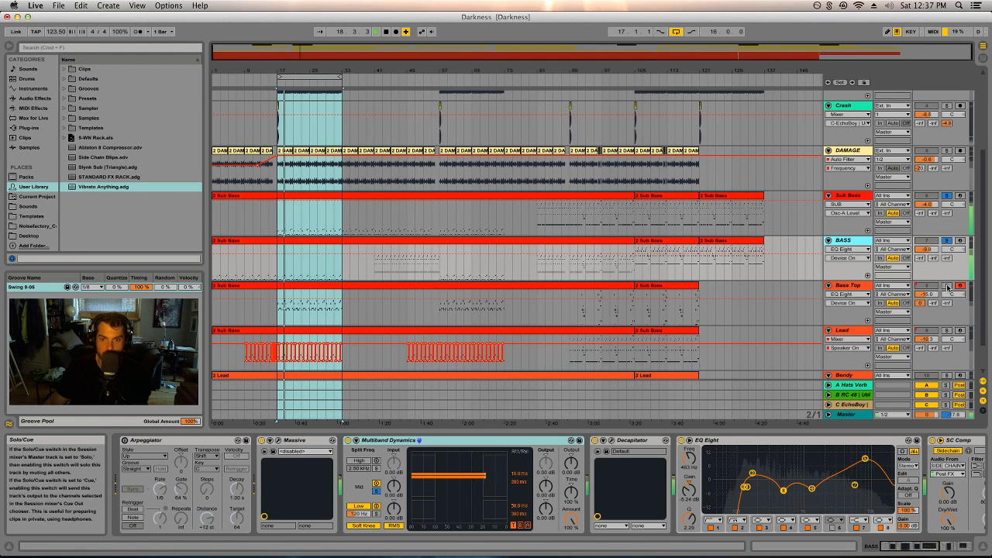
Step: Take the bass tracks out of solo and play the full mix from the start of the arrangement to about bar 21
{"action": "left_click", "coordinate": [947, 241]}
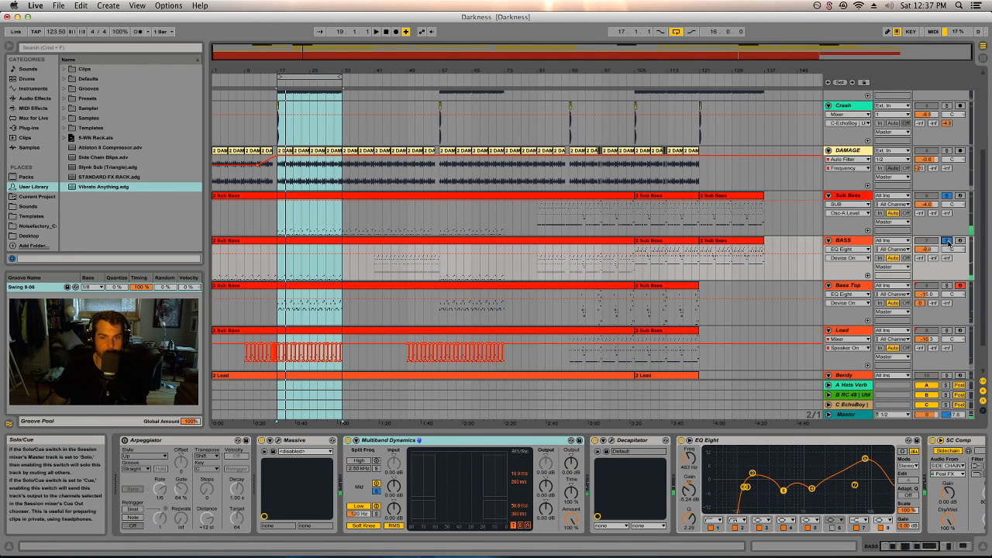
{"action": "left_click", "coordinate": [386, 33]}
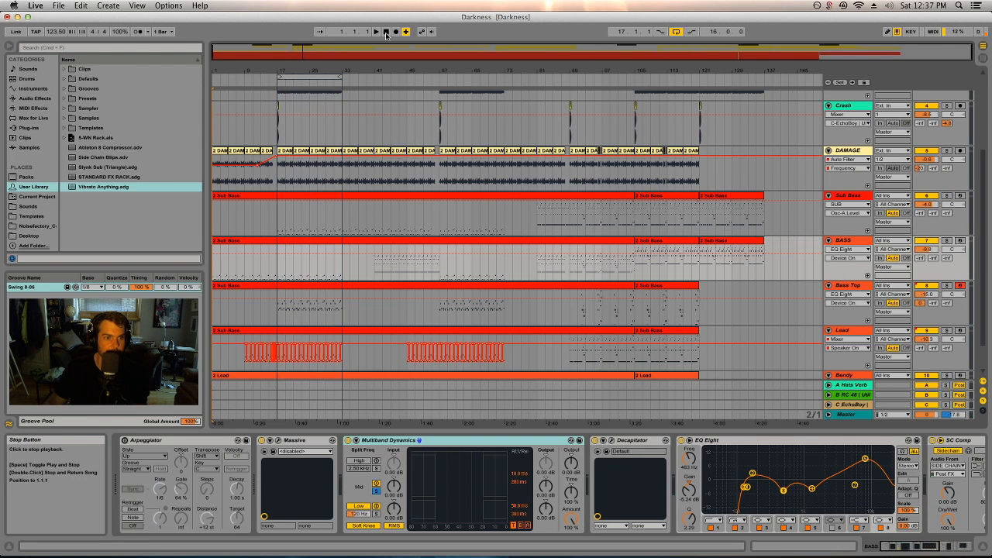
{"action": "left_click", "coordinate": [375, 33]}
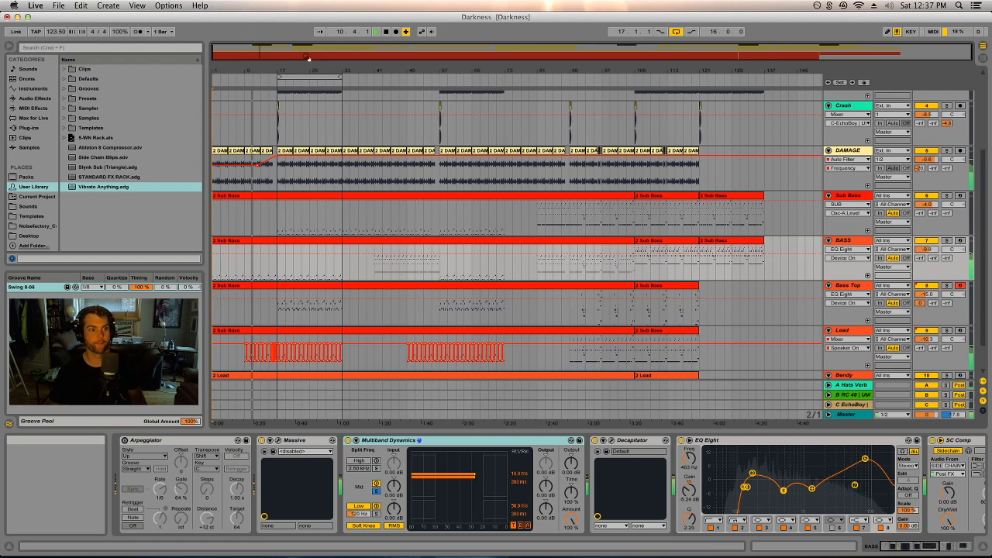
{"action": "left_click_drag", "start_coordinate": [224, 68], "coordinate": [217, 71]}
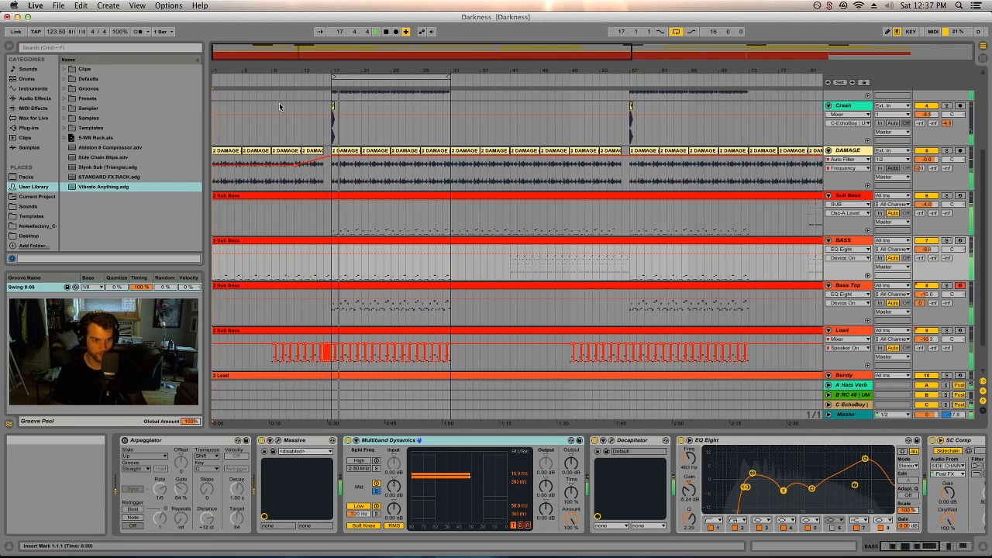
{"action": "scroll", "coordinate": [418, 291], "scroll_direction": "down", "scroll_amount": 2}
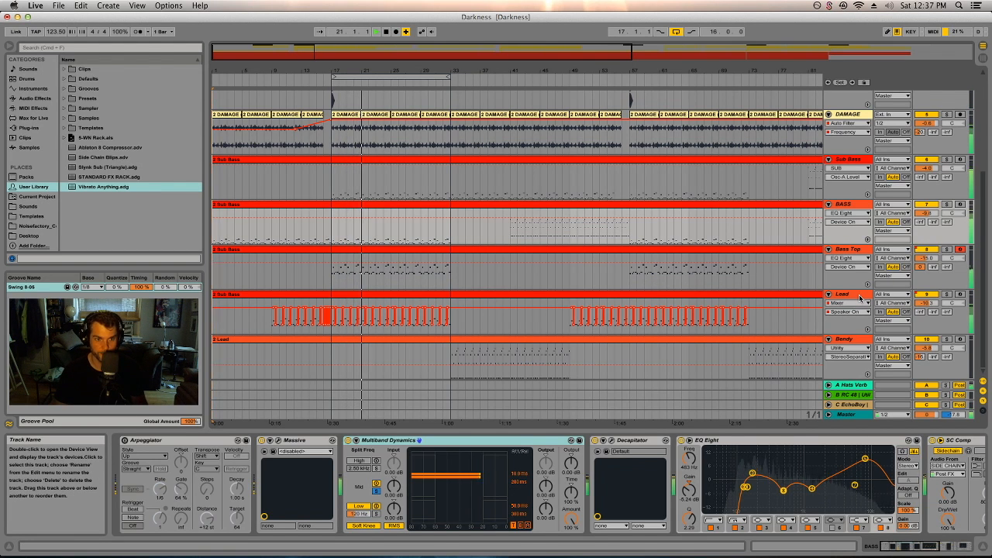
{"action": "key", "text": "space"}
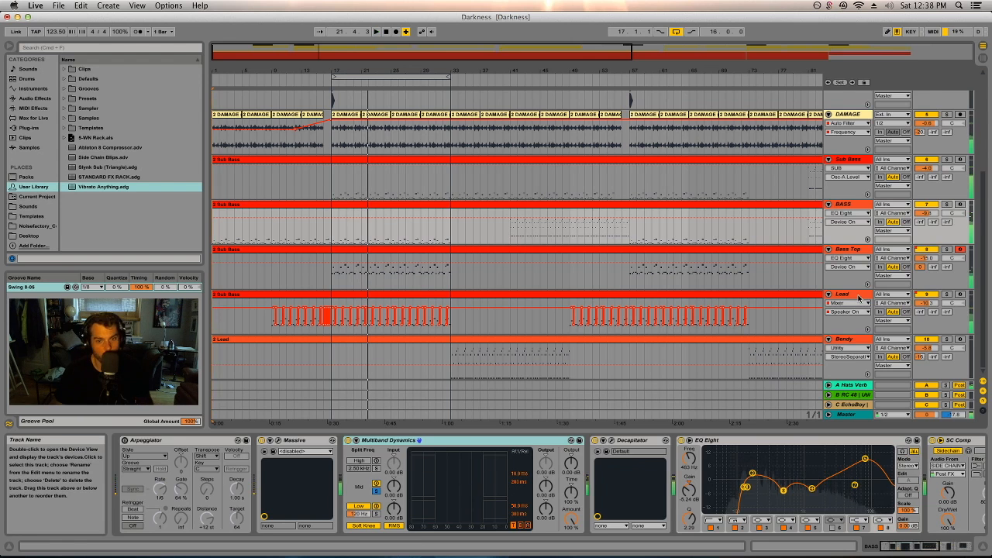
Step: Bring up the Lead track's device chain and place the insert marker at bar 30 on the Lead track
{"action": "left_click", "coordinate": [477, 249]}
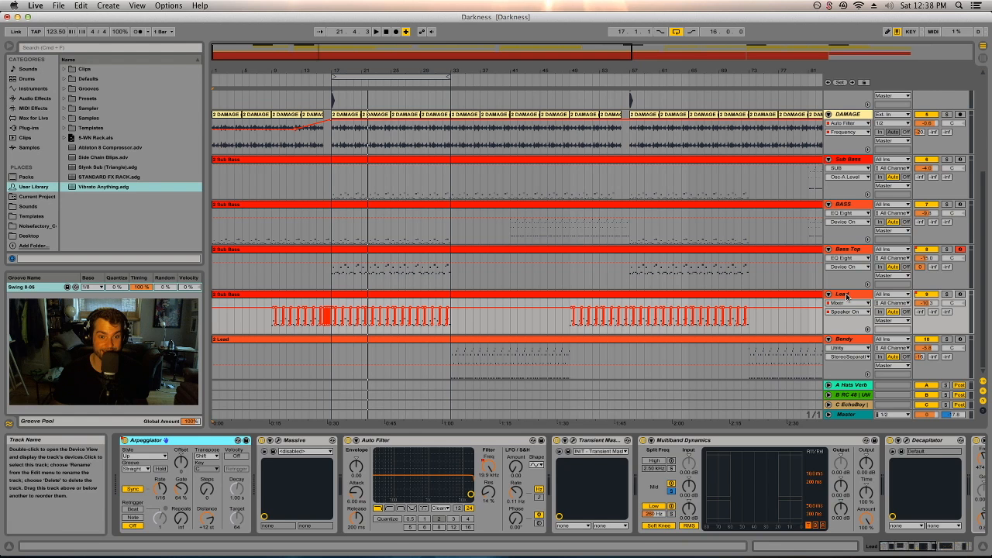
{"action": "left_click_drag", "start_coordinate": [909, 546], "coordinate": [859, 549]}
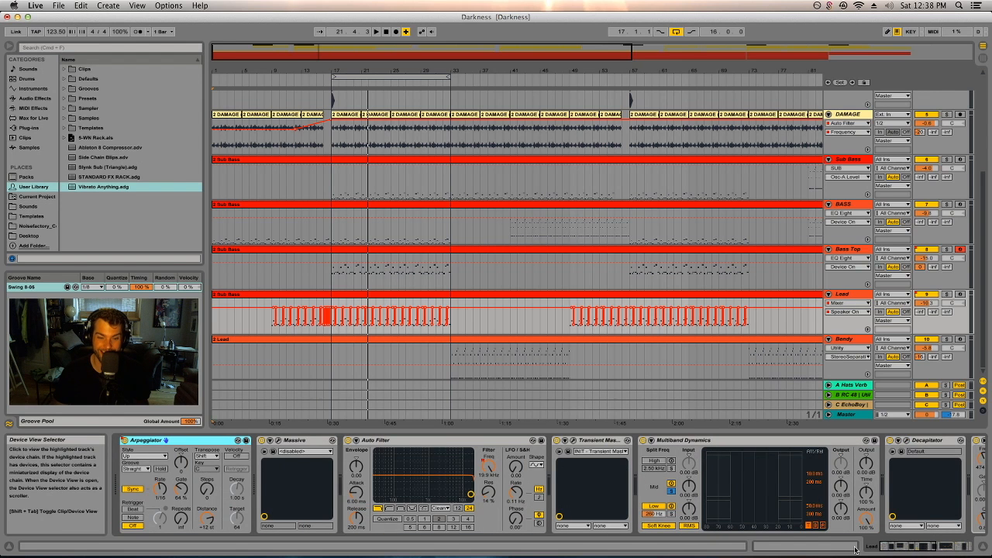
{"action": "mouse_move", "coordinate": [451, 331]}
{"action": "left_mouse_down"}
{"action": "mouse_move", "coordinate": [335, 334]}
{"action": "mouse_move", "coordinate": [450, 332]}
{"action": "left_mouse_up"}
{"action": "left_click_drag", "start_coordinate": [450, 332], "coordinate": [426, 332]}
{"action": "left_click", "coordinate": [426, 332]}
{"action": "left_click", "coordinate": [860, 295]}
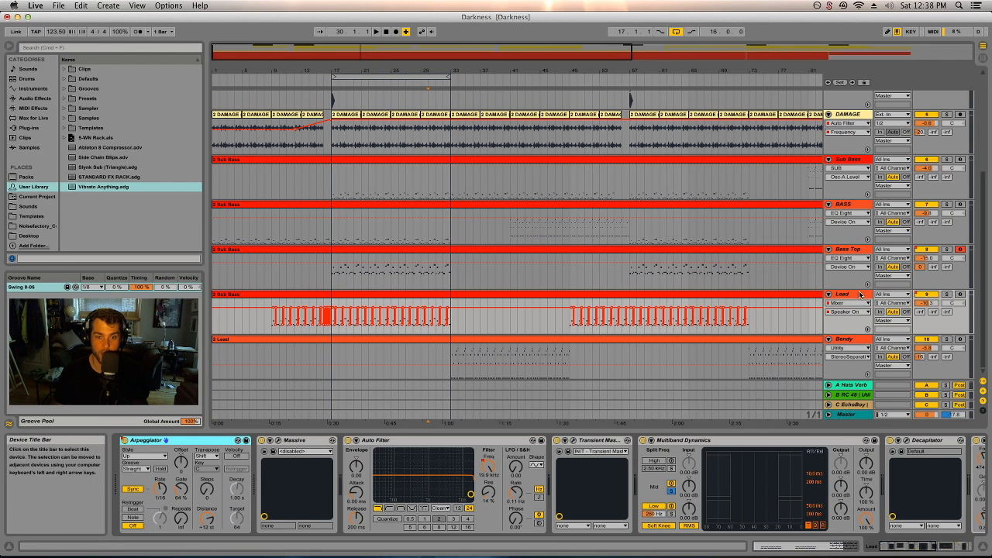
Step: Briefly audition the Lead track and the Bass Top track in solo from bar 30, leaving no track soloed
{"action": "left_click", "coordinate": [947, 294]}
{"action": "key", "text": "space"}
{"action": "left_click", "coordinate": [946, 250]}
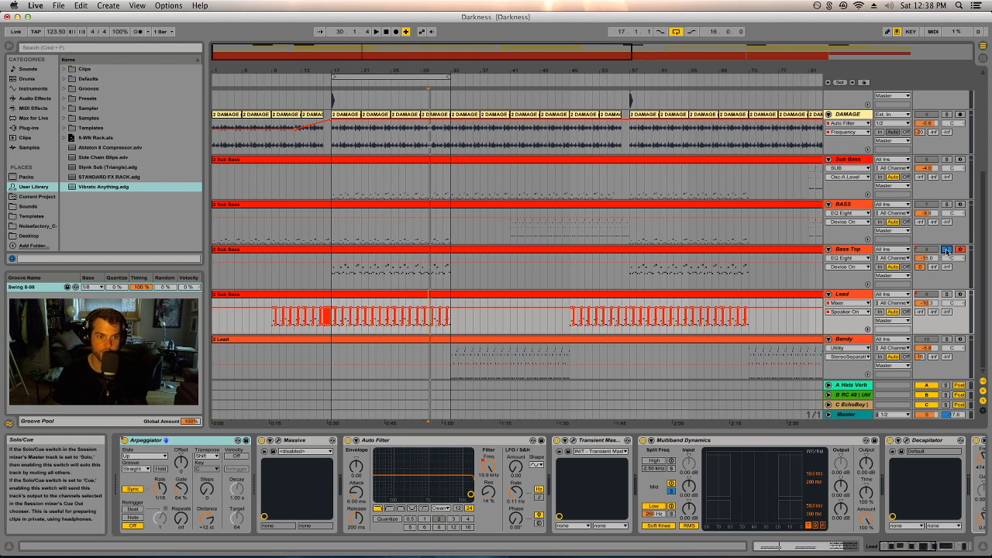
{"action": "left_click", "coordinate": [945, 250]}
Step: Show the Session View mixer and delete the Utility device from the Master track's chain
{"action": "key", "text": "Tab"}
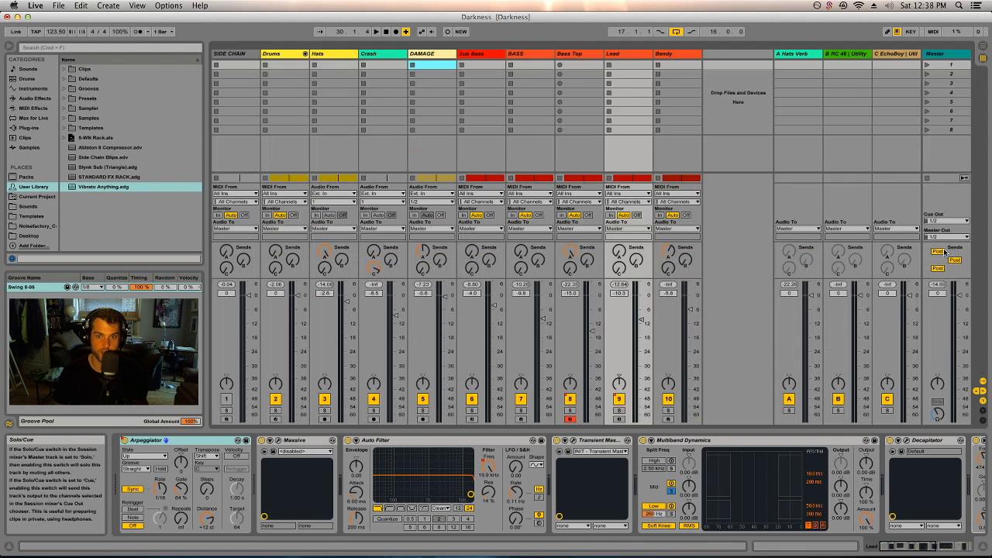
{"action": "left_click", "coordinate": [939, 55]}
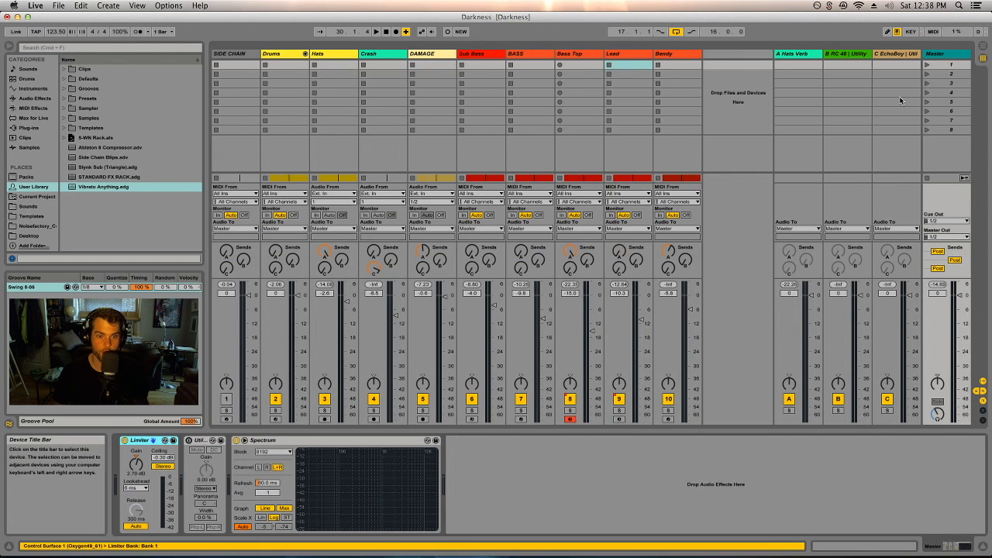
{"action": "left_click", "coordinate": [197, 441]}
{"action": "key", "text": "Delete"}
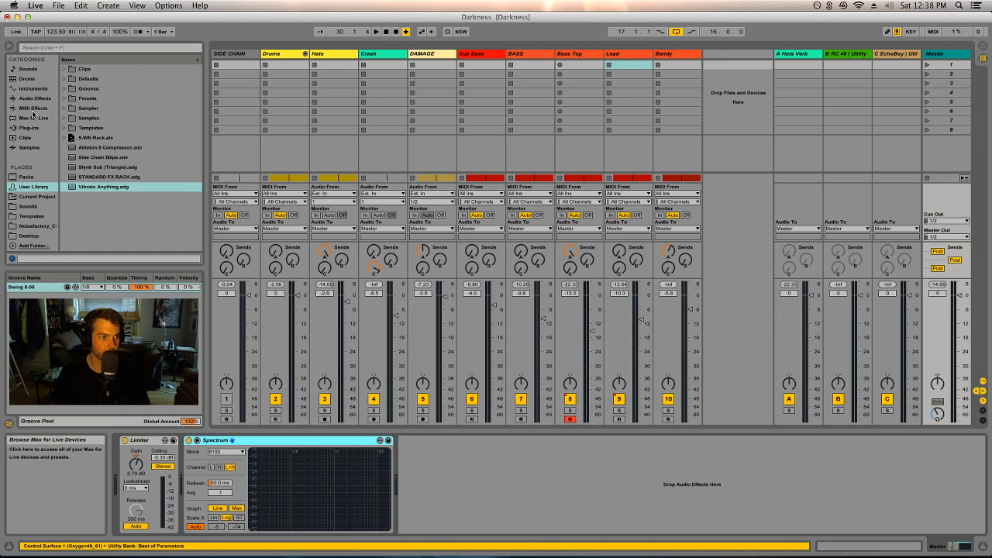
Step: Add the Plugin Alliance bx_solo VST to the Master track and place it ahead of the Limiter
{"action": "left_click", "coordinate": [28, 127]}
{"action": "left_click", "coordinate": [65, 78]}
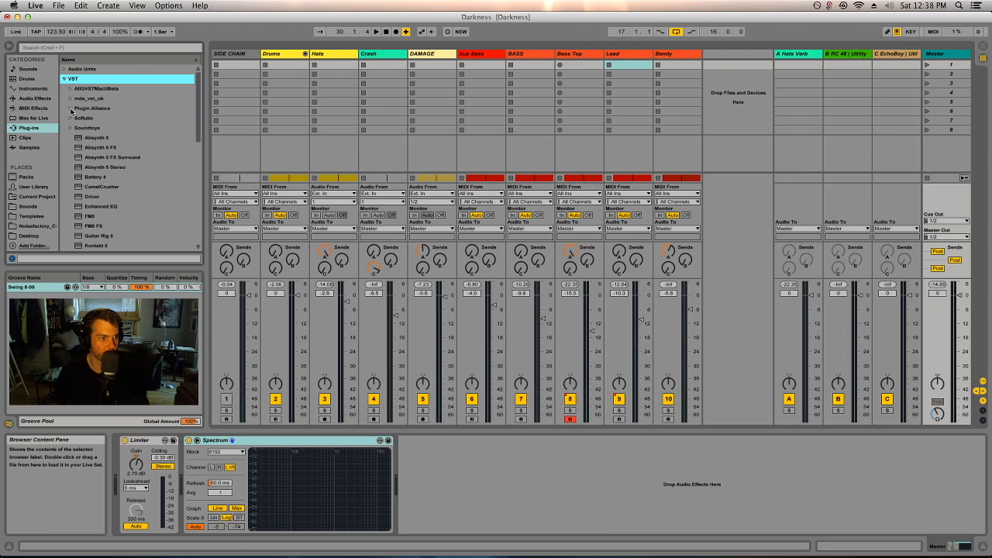
{"action": "left_click", "coordinate": [71, 108]}
{"action": "left_click_drag", "start_coordinate": [86, 118], "coordinate": [185, 465]}
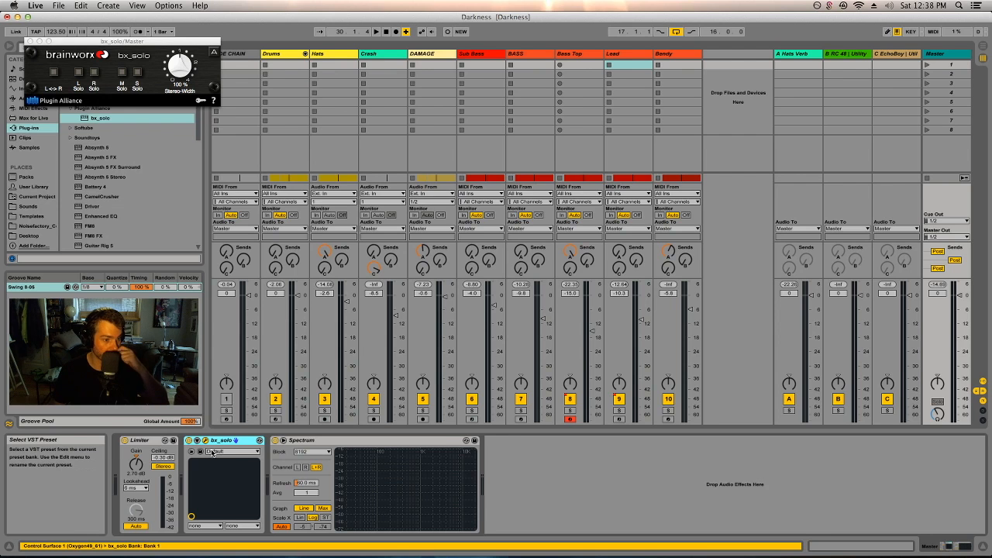
{"action": "left_click_drag", "start_coordinate": [227, 442], "coordinate": [118, 453]}
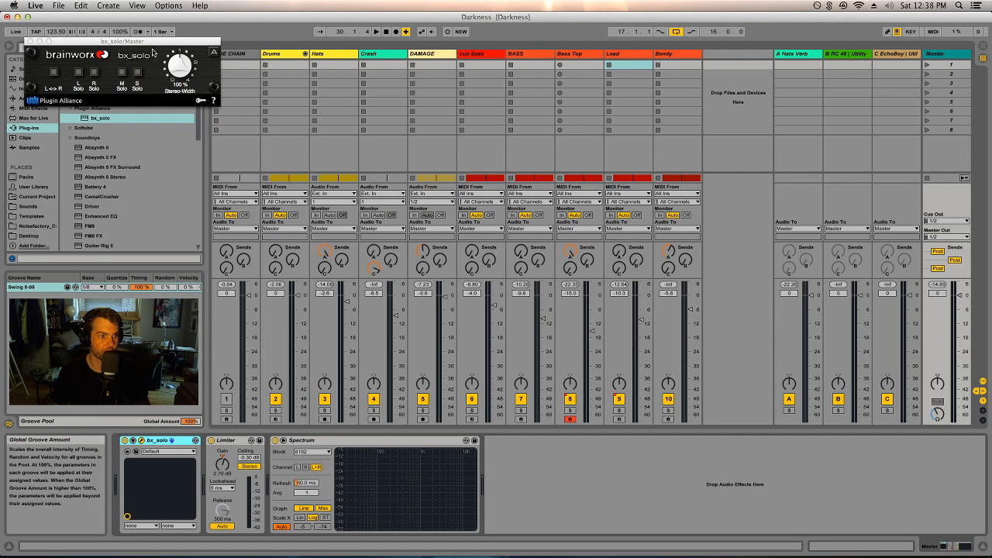
Step: Enable M Solo in bx_solo, close the plug-in window and return to the Arrangement View
{"action": "left_click", "coordinate": [122, 72]}
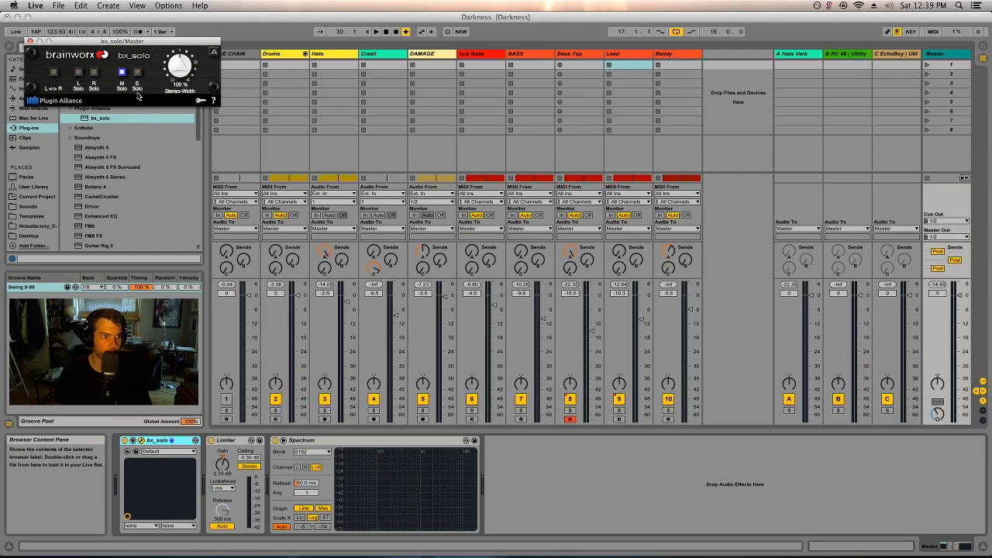
{"action": "left_click", "coordinate": [37, 42]}
{"action": "key", "text": "Tab"}
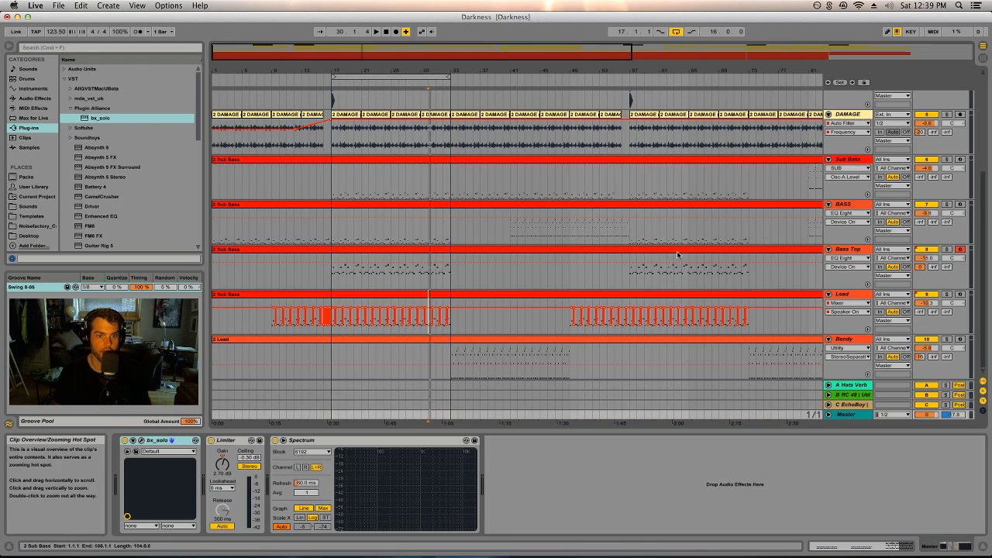
Step: Solo the Bass Top track and rename it Trancy Top
{"action": "left_click", "coordinate": [946, 294]}
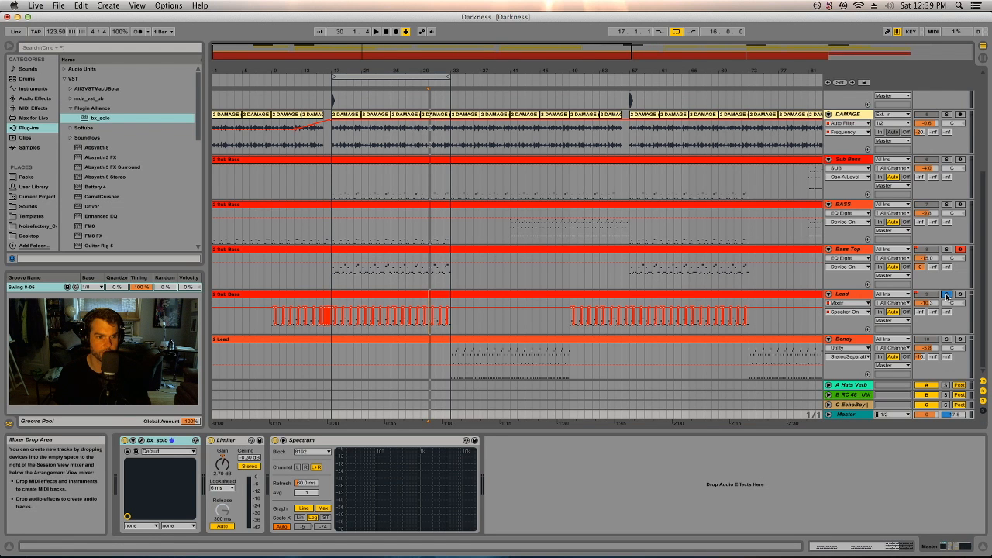
{"action": "left_click", "coordinate": [946, 249]}
{"action": "left_click", "coordinate": [848, 249]}
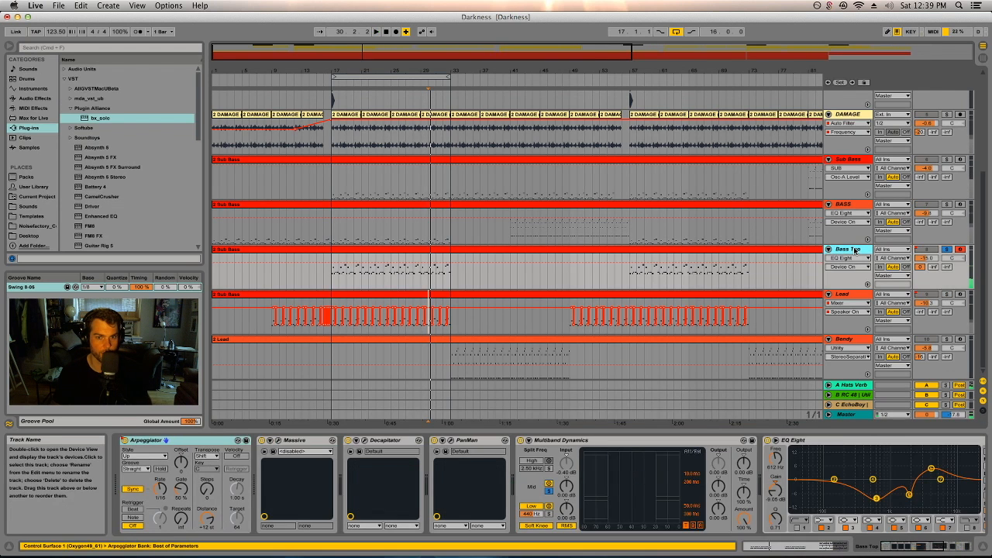
{"action": "type", "text": "Trancy"}
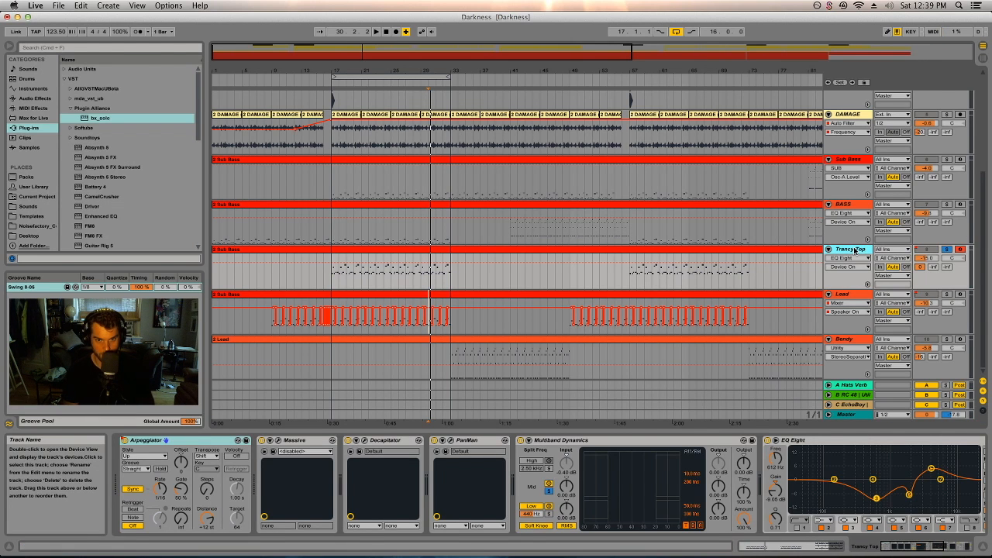
{"action": "key", "text": "Return"}
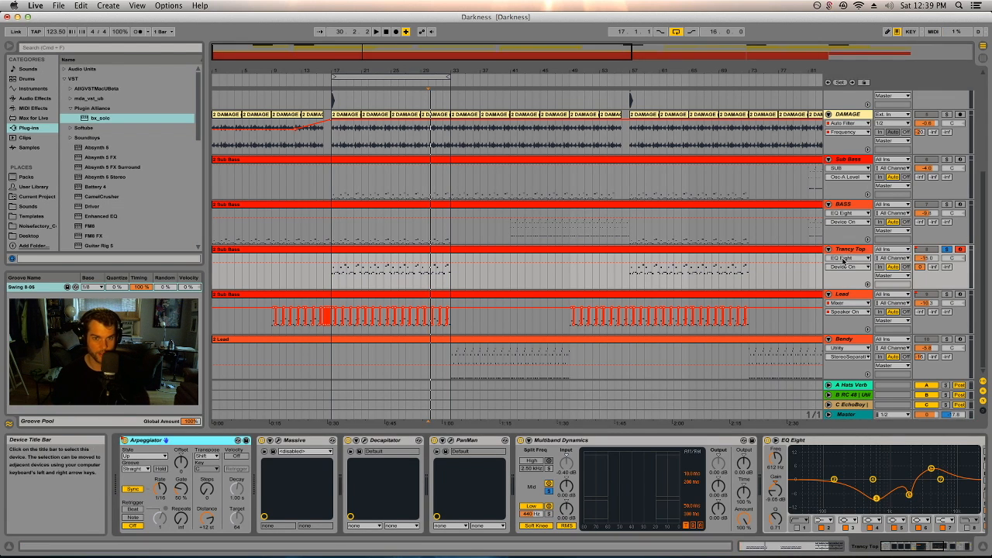
Step: Look through the Trancy Top device chain as far as SC Comp and play the soloed track
{"action": "mouse_move", "coordinate": [918, 544]}
{"action": "left_mouse_down"}
{"action": "mouse_move", "coordinate": [944, 552]}
{"action": "mouse_move", "coordinate": [905, 554]}
{"action": "left_mouse_up"}
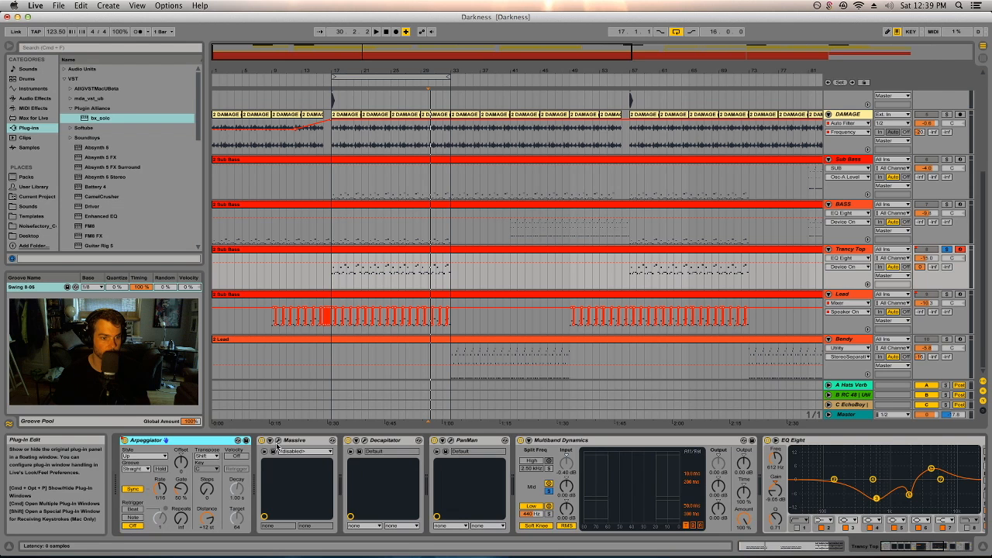
{"action": "left_click_drag", "start_coordinate": [919, 547], "coordinate": [935, 548]}
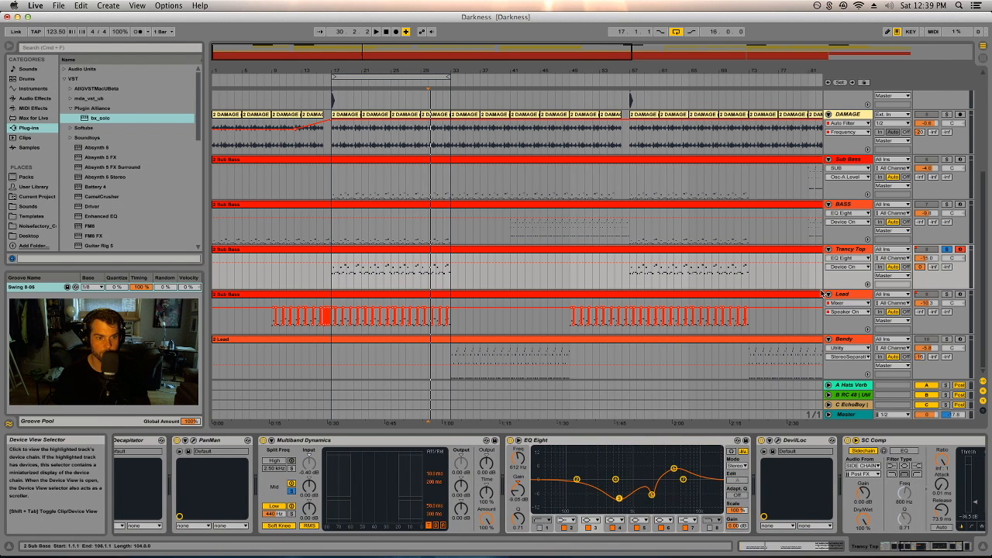
{"action": "key", "text": "space"}
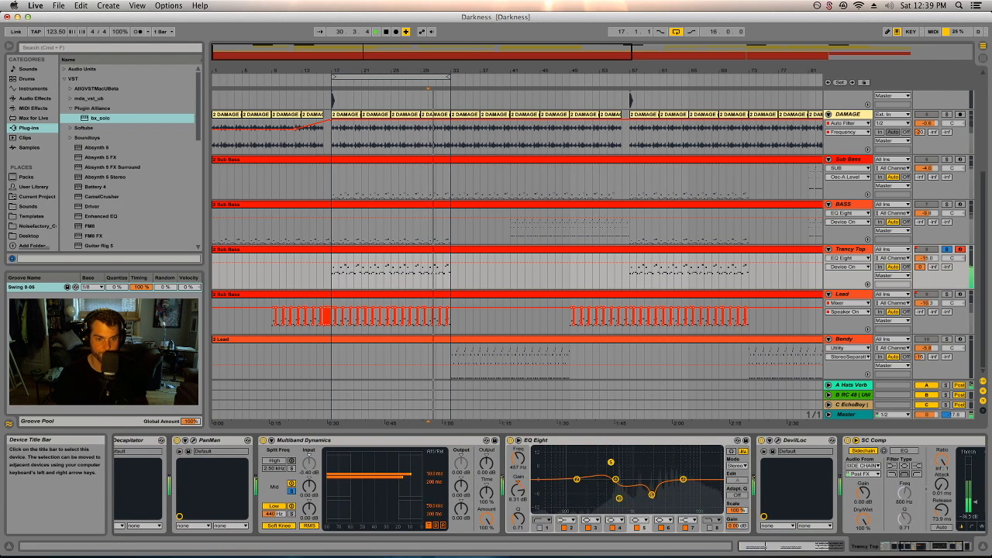
Step: Adjust bands 5 and 3 of the Trancy Top EQ Eight, raise band 3's Q, and undo the last two changes
{"action": "left_click_drag", "start_coordinate": [632, 448], "coordinate": [674, 465]}
{"action": "left_click", "coordinate": [619, 497]}
{"action": "left_click_drag", "start_coordinate": [619, 496], "coordinate": [620, 494]}
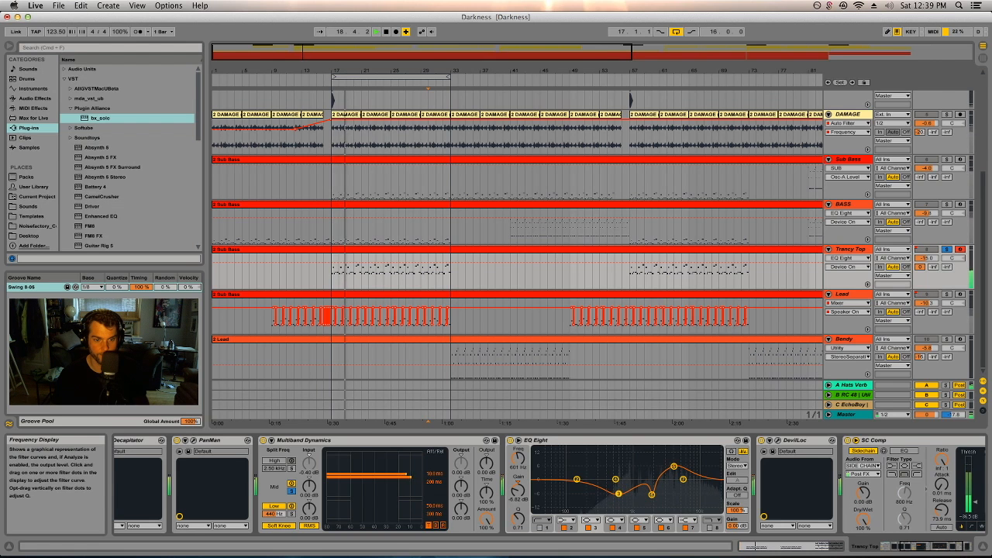
{"action": "left_click_drag", "start_coordinate": [519, 520], "coordinate": [517, 470]}
{"action": "key", "text": "super+z"}
{"action": "key", "text": "super+z"}
Step: Change EQ Eight's band 2 to a low-cut filter, raise its cutoff frequency and adjust its Q
{"action": "left_click", "coordinate": [577, 479]}
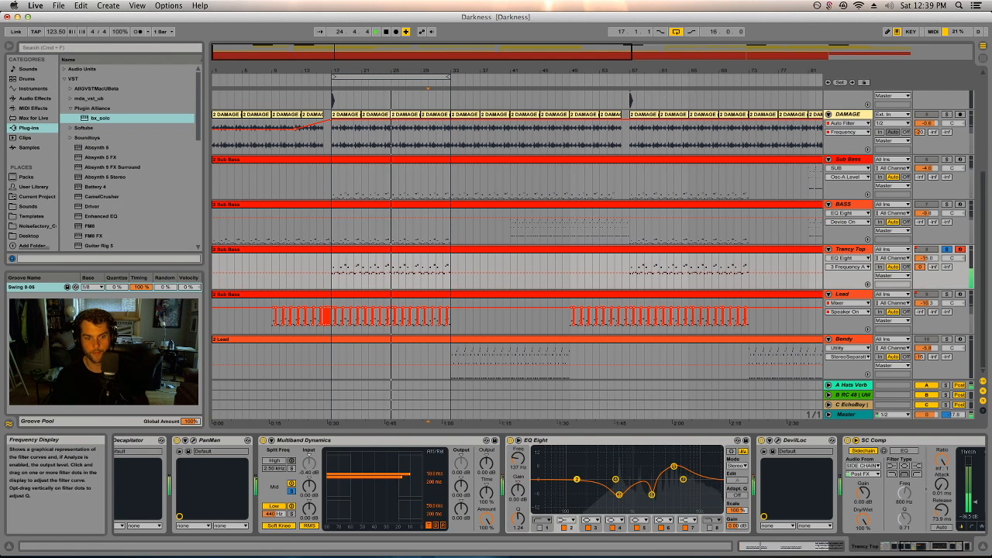
{"action": "left_click", "coordinate": [560, 521]}
{"action": "left_click", "coordinate": [565, 453]}
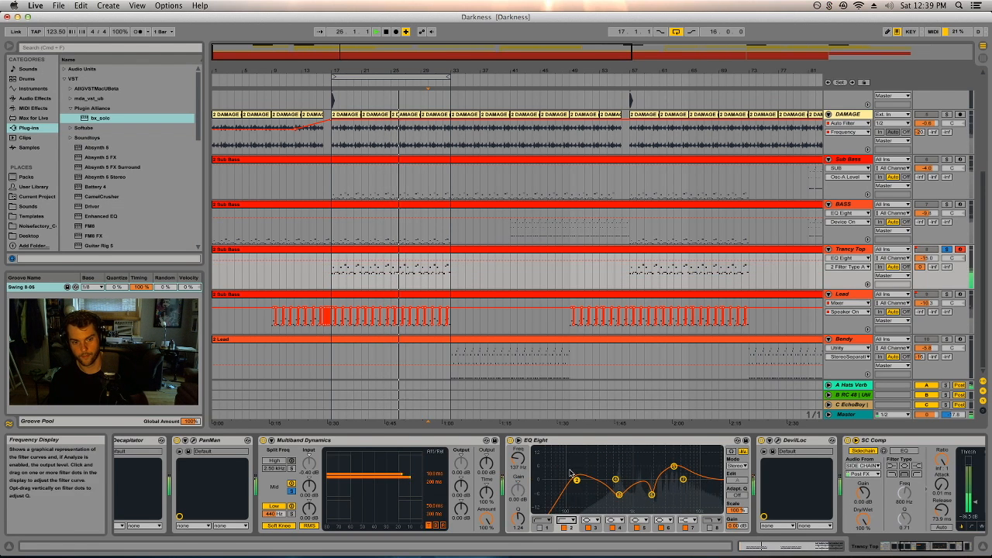
{"action": "left_click_drag", "start_coordinate": [576, 480], "coordinate": [620, 490]}
{"action": "left_click_drag", "start_coordinate": [520, 519], "coordinate": [520, 516]}
Step: Toggle EQ Eight's band 6 to compare the sound, boost it to 15 dB as a test, and undo the boost
{"action": "left_click", "coordinate": [661, 528]}
{"action": "left_click", "coordinate": [662, 529]}
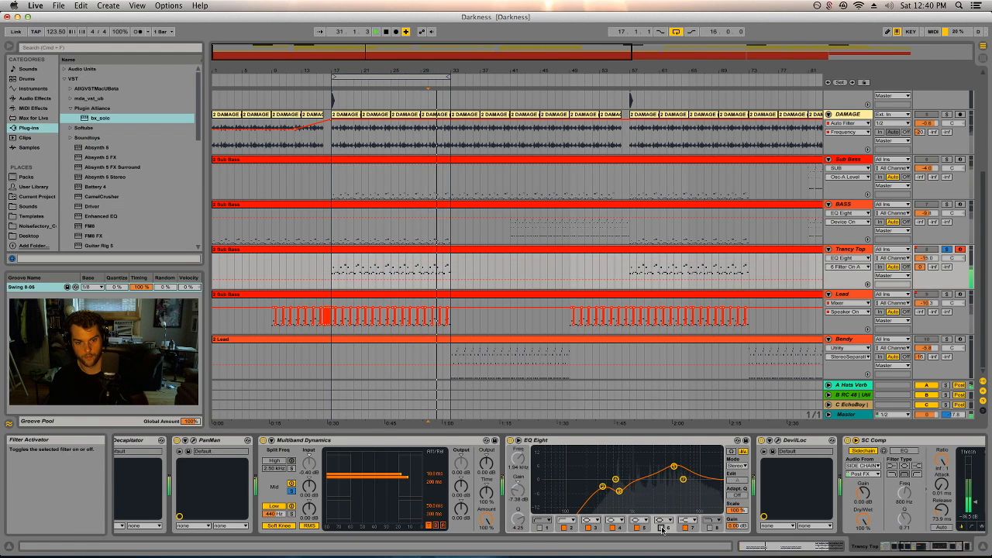
{"action": "left_click_drag", "start_coordinate": [518, 491], "coordinate": [518, 442]}
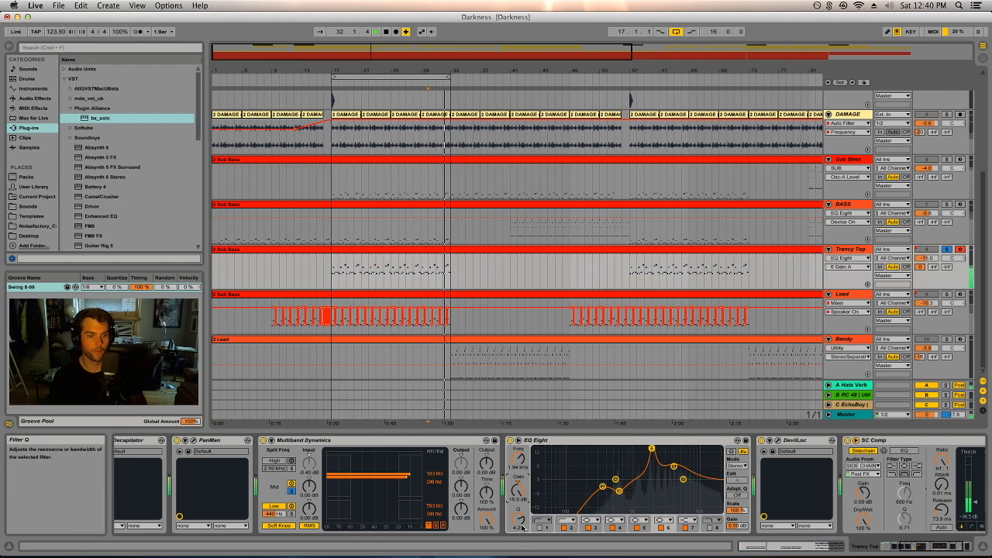
{"action": "key", "text": "super+z"}
{"action": "left_click", "coordinate": [518, 521]}
Step: Sweep EQ Eight's band 5 to 776 Hz at 15 dB, restore it, and compare the sound with EQ Eight bypassed
{"action": "left_click_drag", "start_coordinate": [673, 466], "coordinate": [625, 447]}
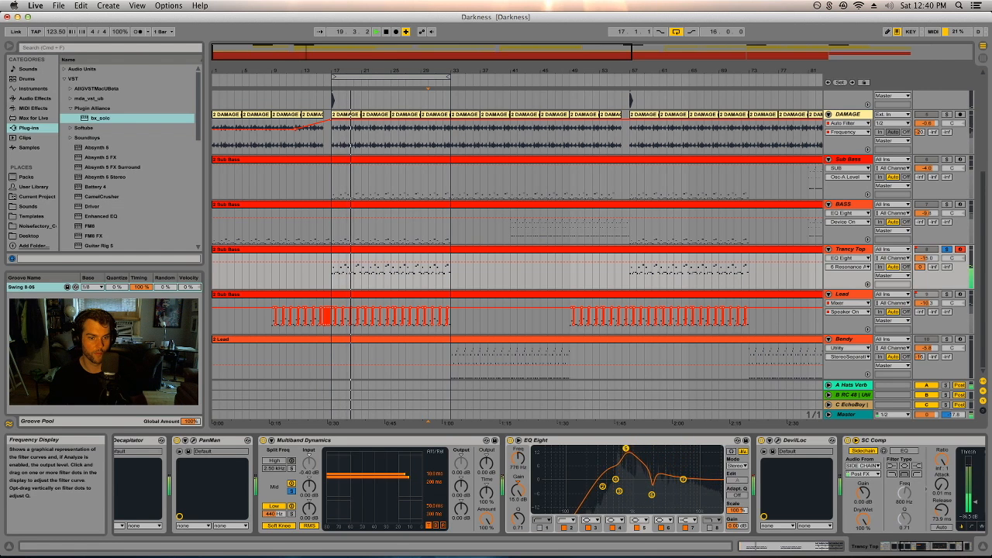
{"action": "left_click", "coordinate": [510, 441]}
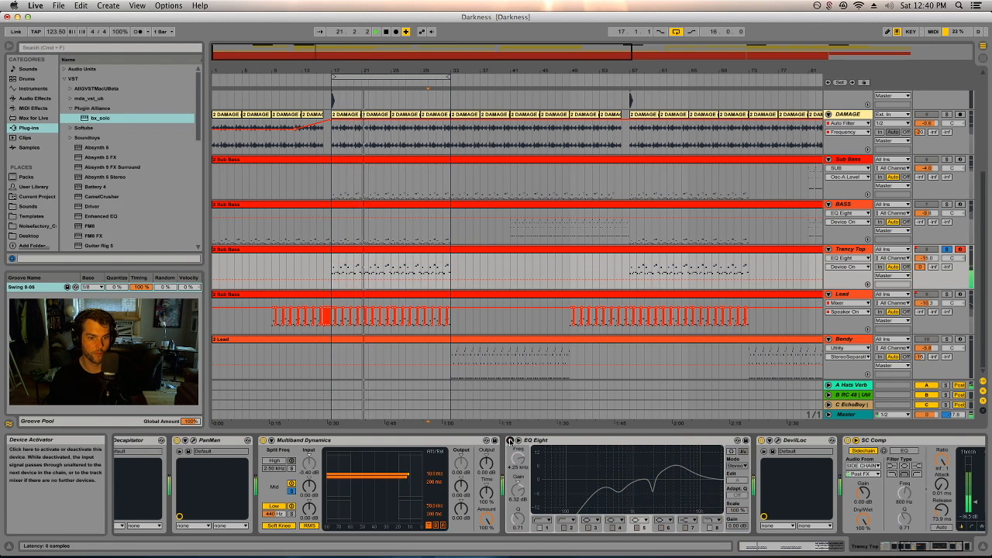
{"action": "left_click", "coordinate": [510, 440]}
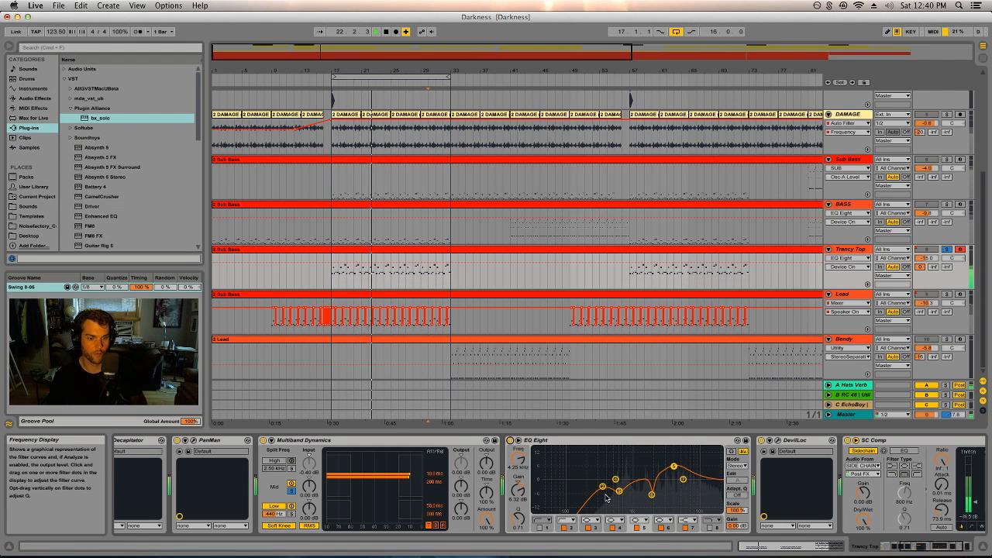
Step: Lower EQ Eight's low-cut frequency to about 308 Hz and set the Trancy Top track's volume to -8.7 dB, out of solo
{"action": "left_click_drag", "start_coordinate": [619, 492], "coordinate": [599, 487]}
{"action": "left_click", "coordinate": [938, 547]}
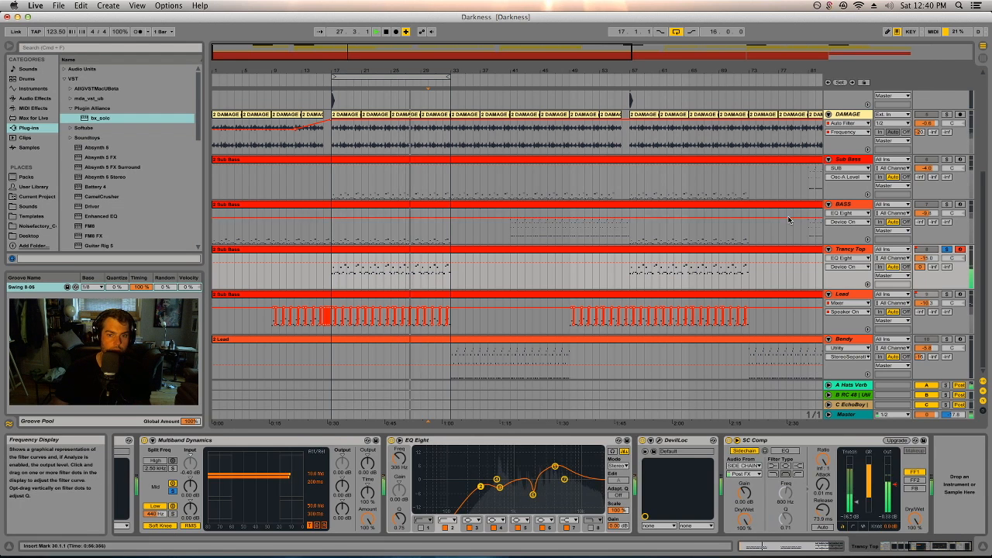
{"action": "left_click", "coordinate": [927, 258]}
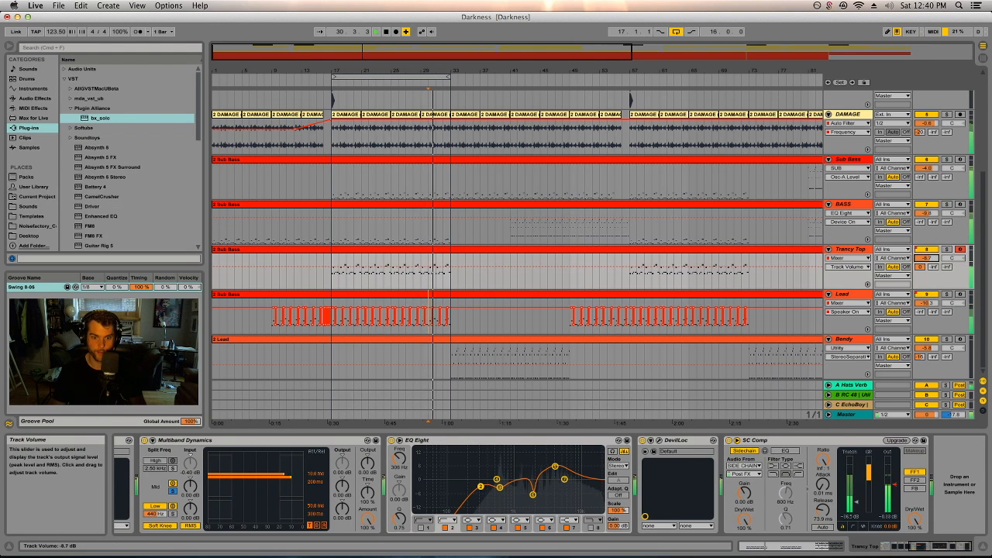
Step: Inspect the Trancy Top track's Massive patch in solo, toggling its FX2 Reverb to compare the sound and showing the reverb controls
{"action": "scroll", "coordinate": [163, 448], "scroll_direction": "left", "scroll_amount": 5}
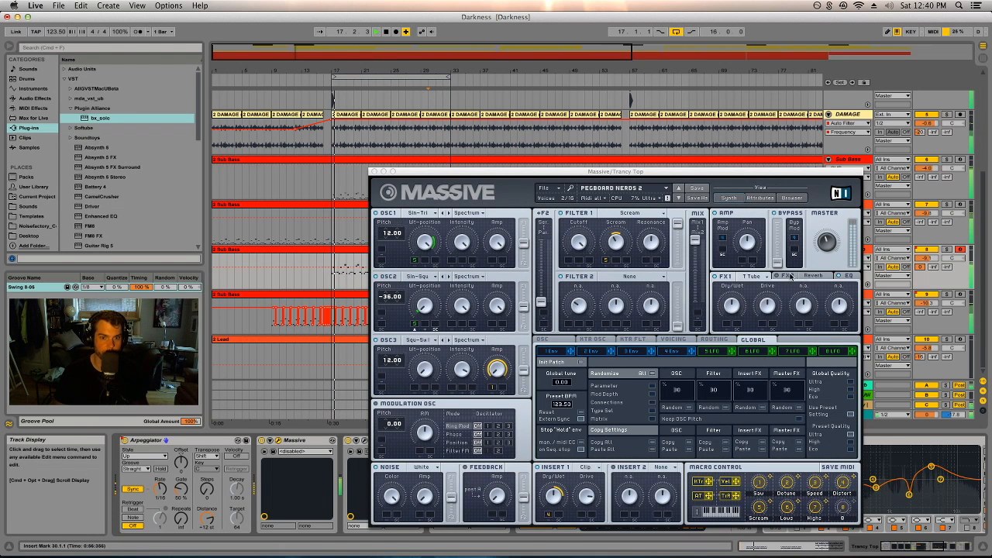
{"action": "left_click", "coordinate": [779, 276]}
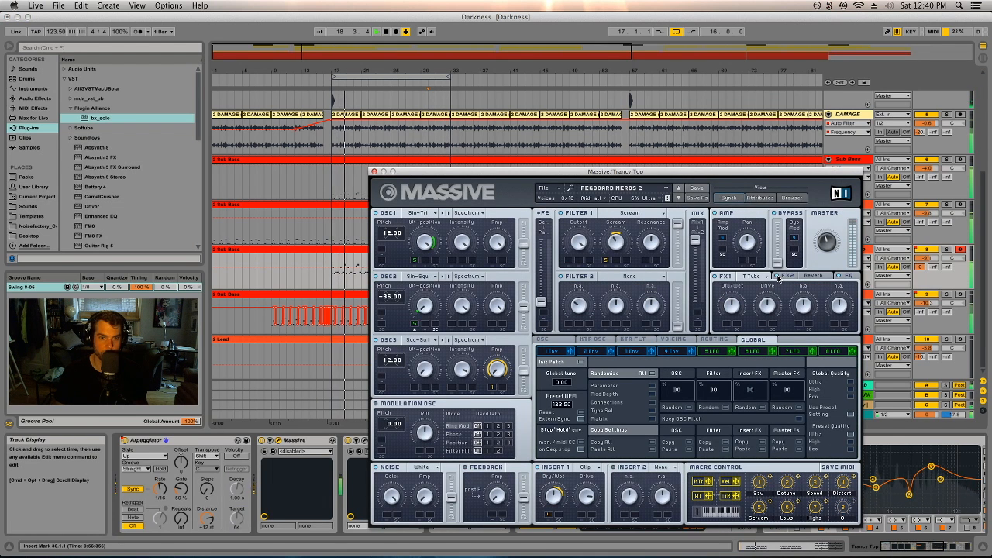
{"action": "left_click", "coordinate": [946, 250]}
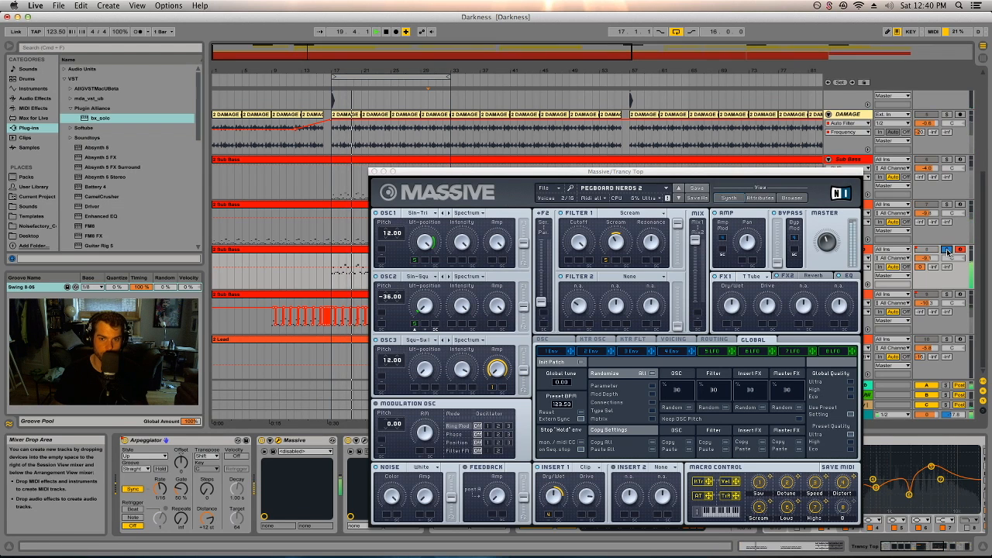
{"action": "left_click", "coordinate": [776, 278]}
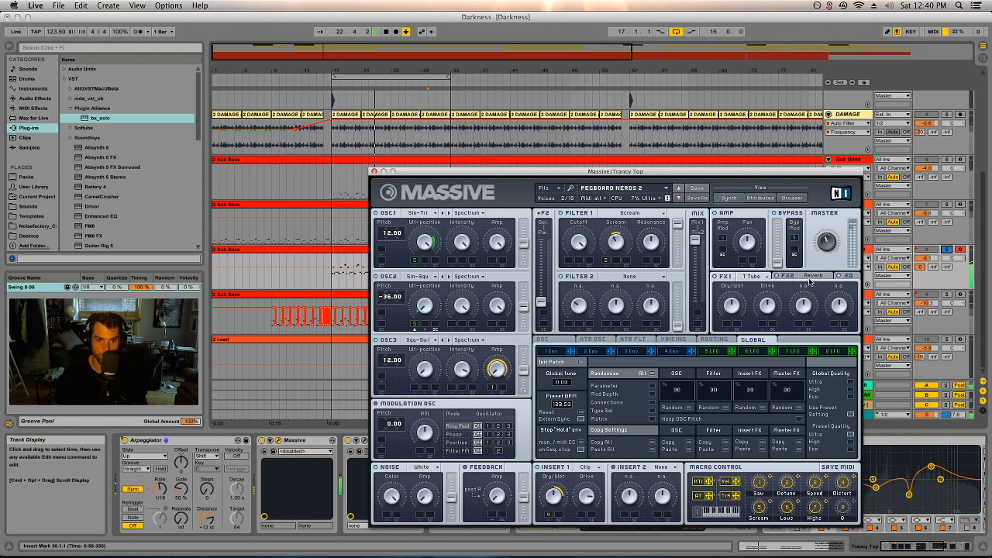
{"action": "left_click", "coordinate": [812, 277]}
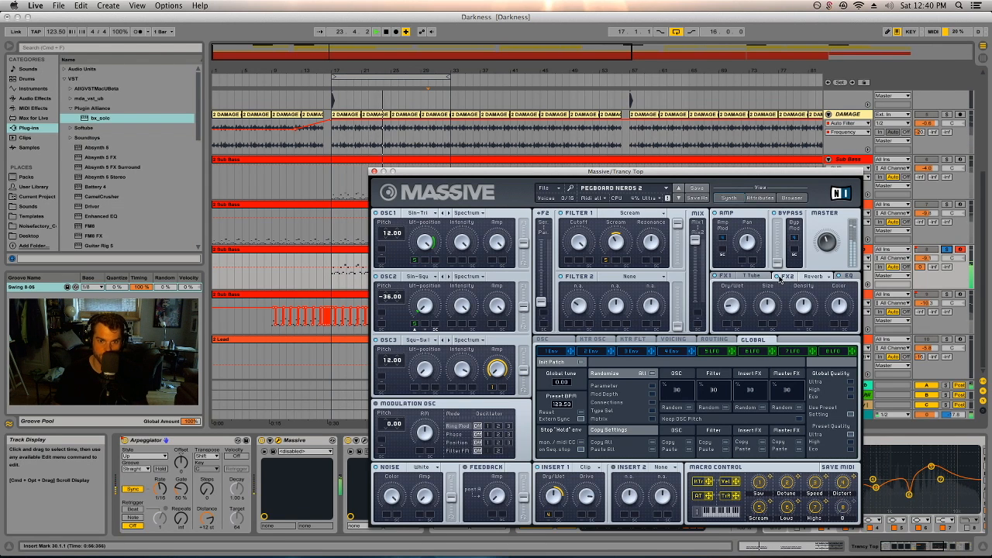
Step: Lower the Trancy Top track's send to A Hats Verb, stop playback, close Massive and take the track out of solo
{"action": "left_click_drag", "start_coordinate": [920, 268], "coordinate": [920, 285]}
{"action": "key", "text": "space"}
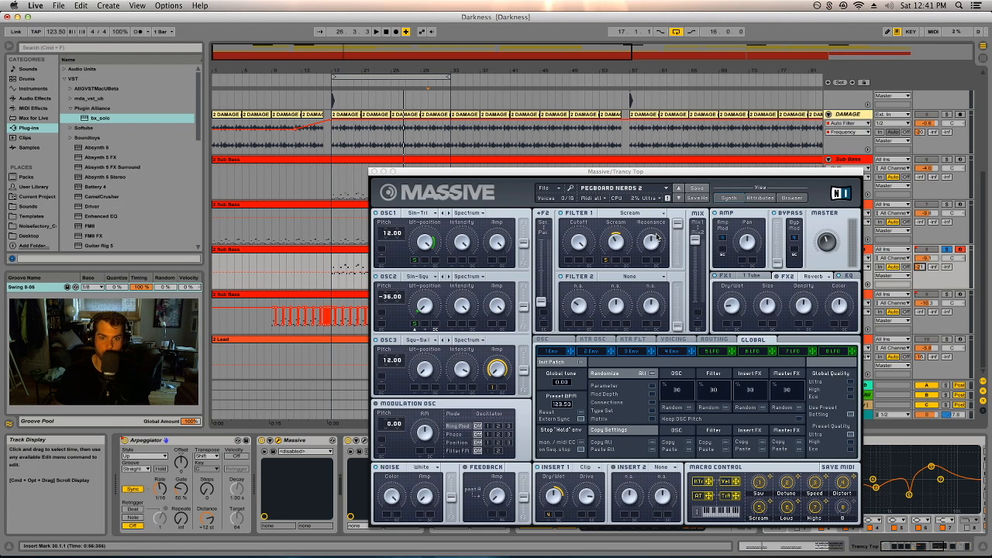
{"action": "left_click", "coordinate": [374, 172]}
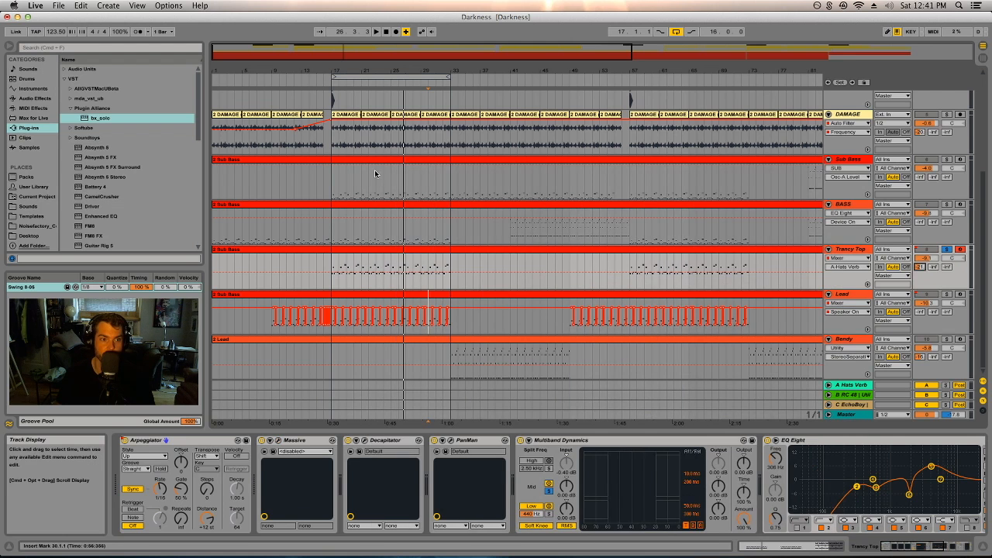
{"action": "left_click", "coordinate": [947, 251]}
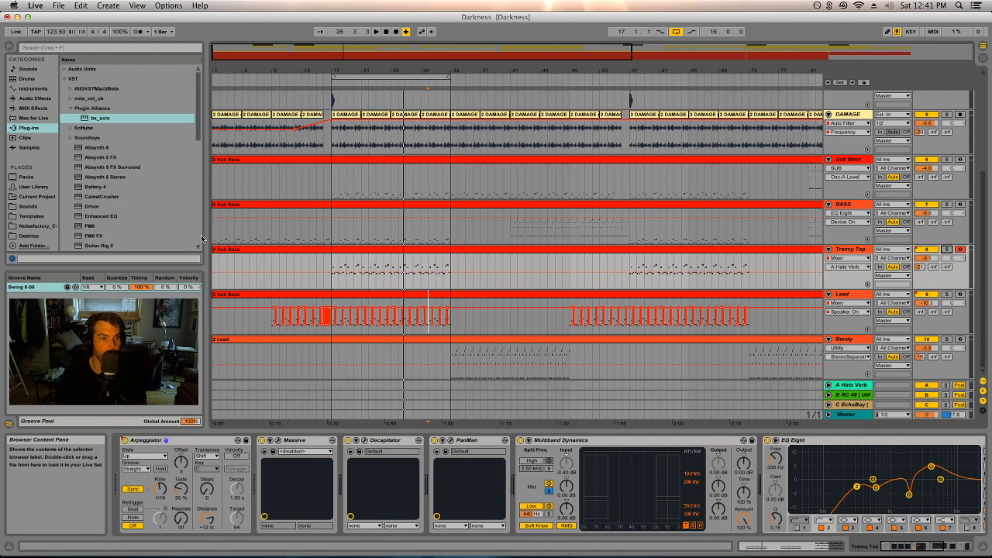
Step: Bring up the BASS and Sub Bass device chains, zoom out the arrangement, and play the selected loop from bar 17 to 33
{"action": "left_click", "coordinate": [333, 235]}
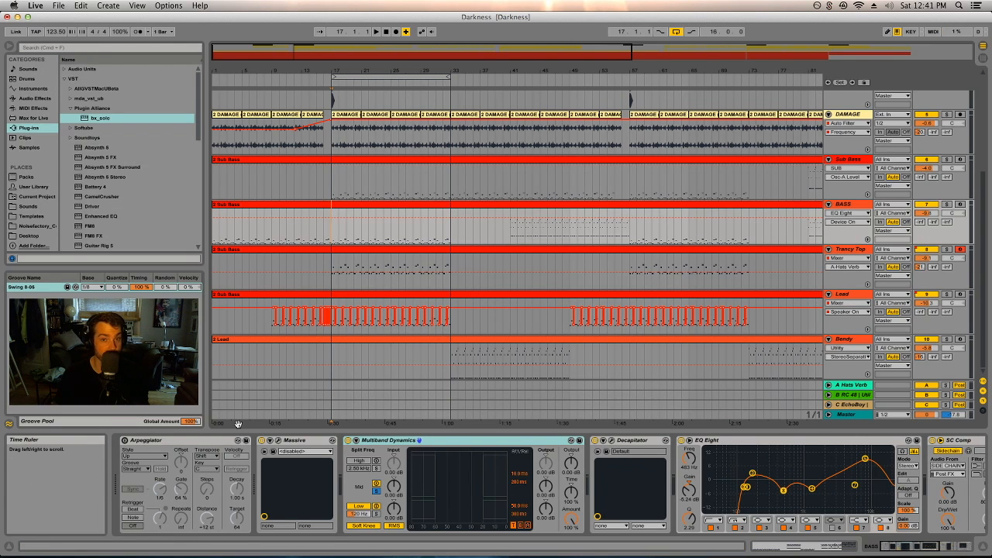
{"action": "left_click", "coordinate": [368, 240]}
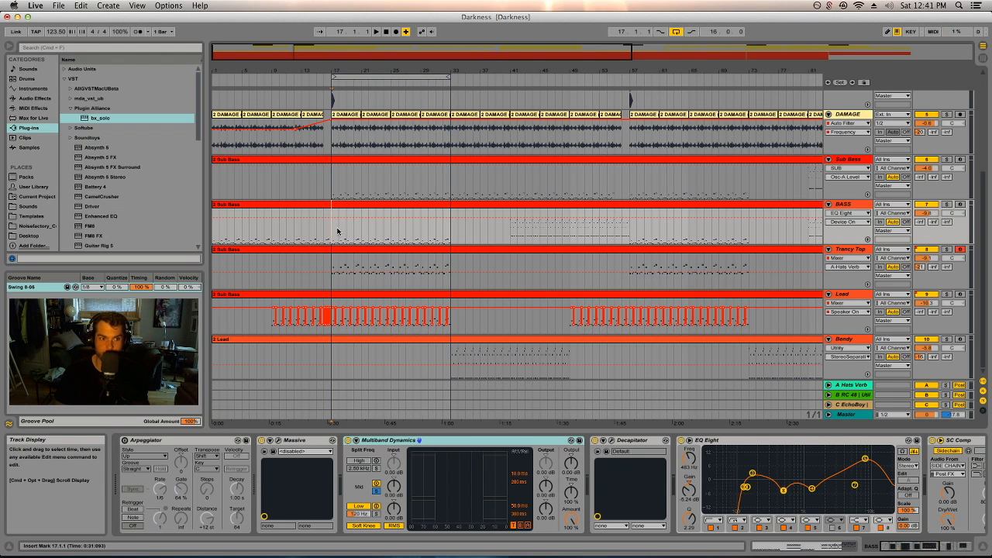
{"action": "left_click_drag", "start_coordinate": [345, 69], "coordinate": [288, 44]}
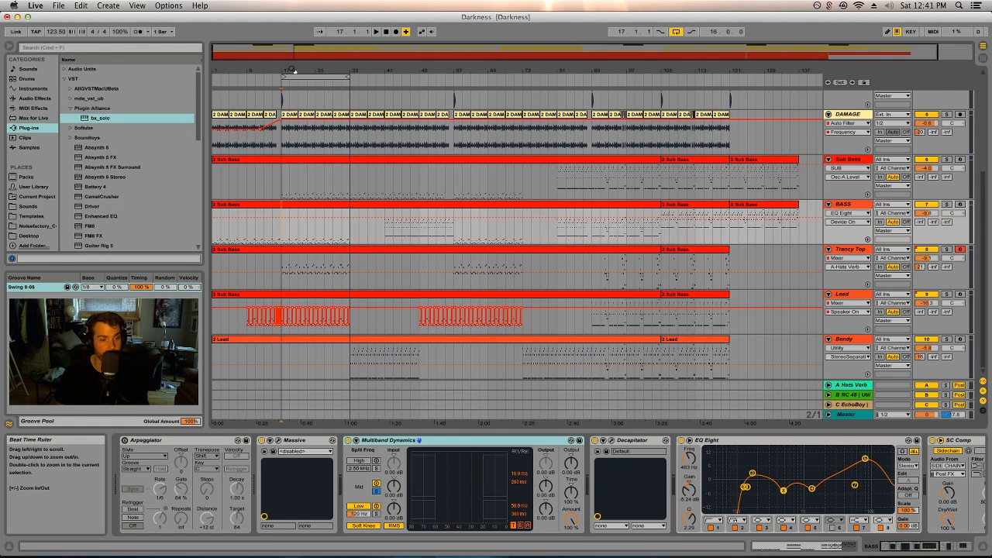
{"action": "left_click", "coordinate": [282, 184]}
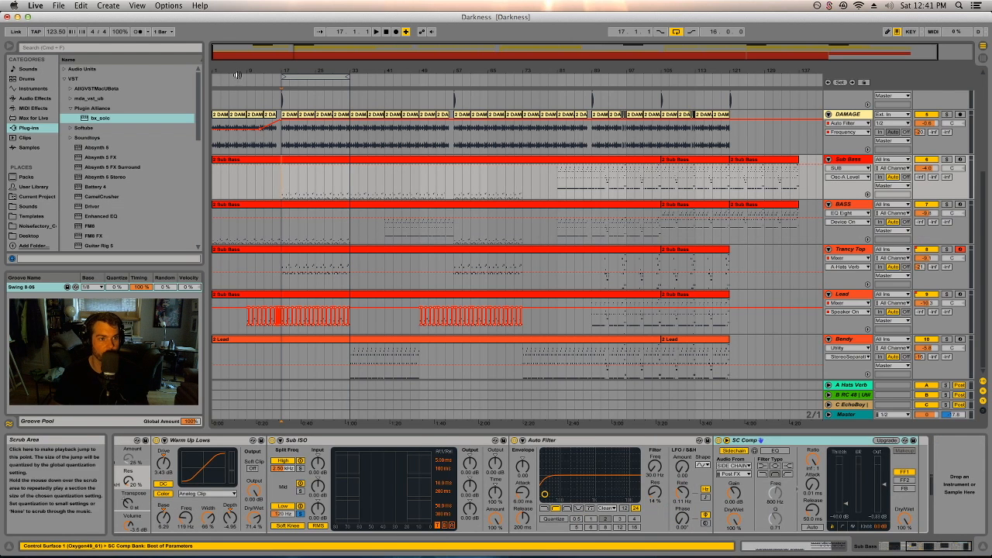
{"action": "left_click", "coordinate": [335, 78]}
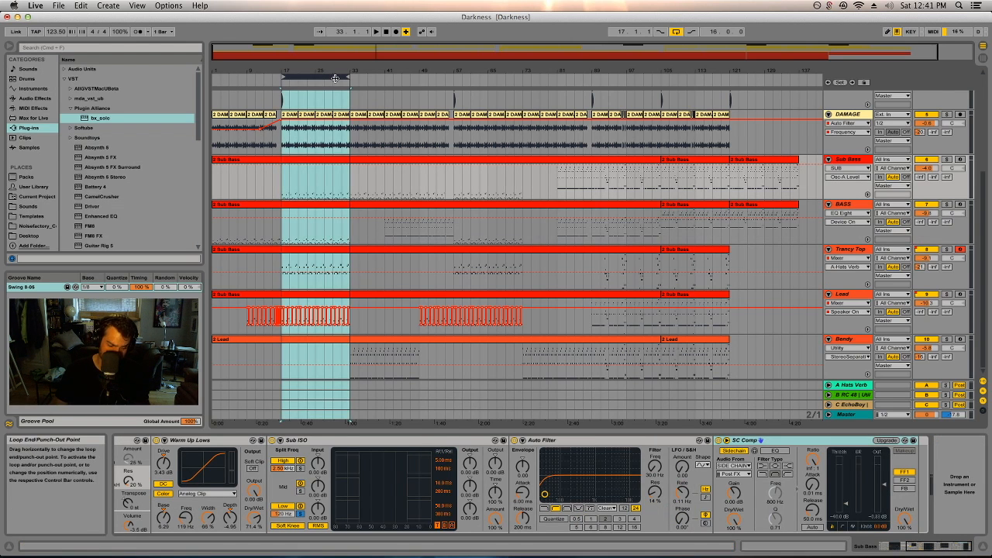
{"action": "key", "text": "space"}
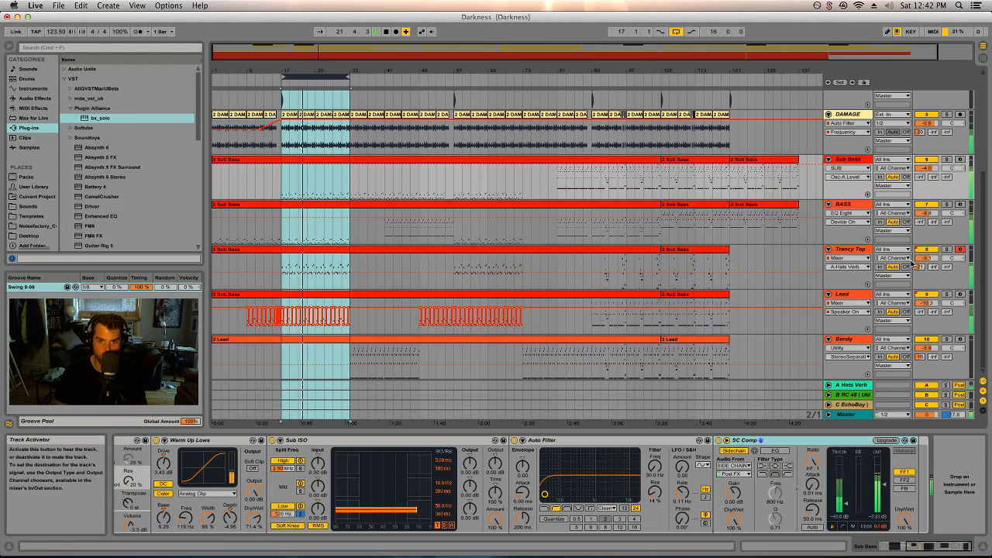
Step: Adjust the SC Comp threshold on the Trancy Top track to about -17 dB and set the track volume to -7.8 dB
{"action": "left_click_drag", "start_coordinate": [923, 257], "coordinate": [924, 246]}
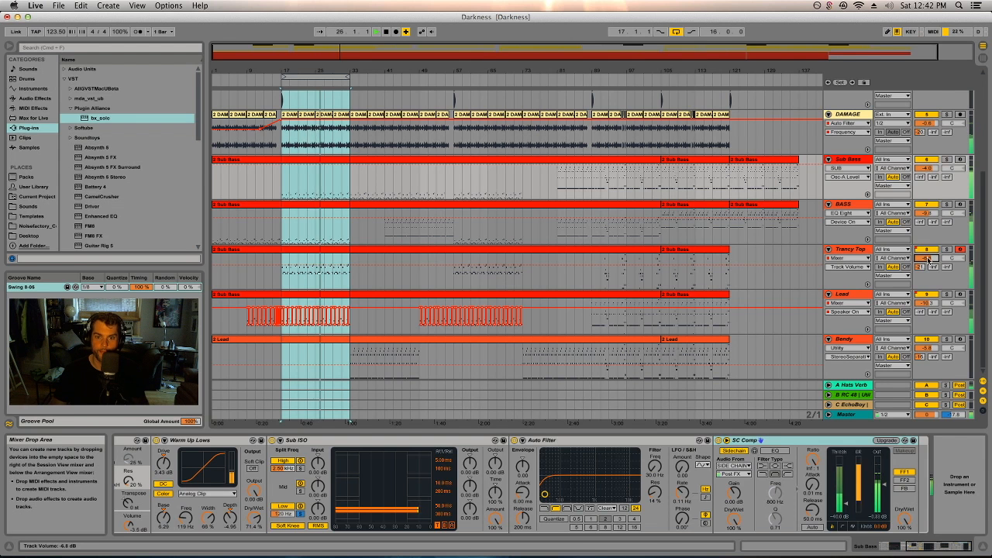
{"action": "left_click", "coordinate": [859, 250]}
{"action": "scroll", "coordinate": [857, 525], "scroll_direction": "right", "scroll_amount": 10}
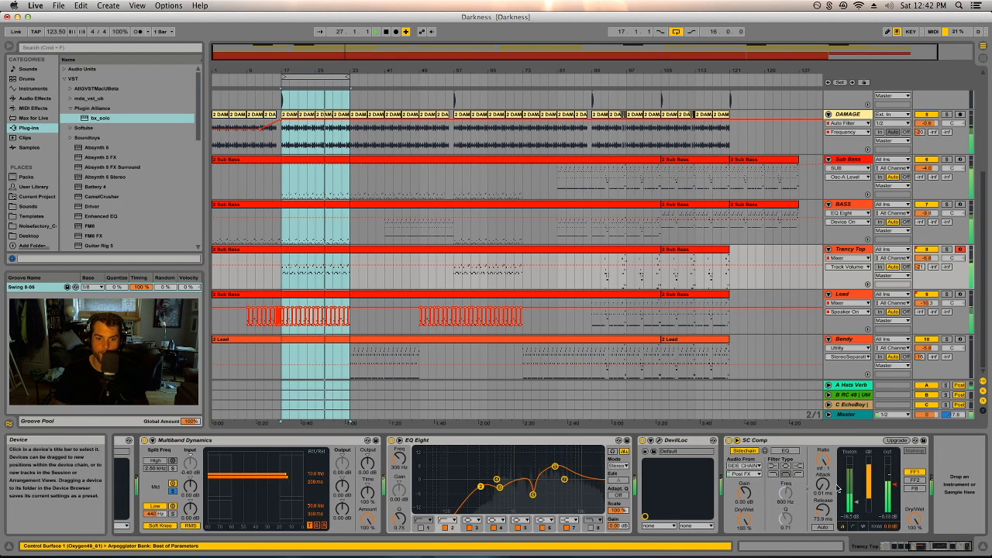
{"action": "left_click", "coordinate": [857, 502]}
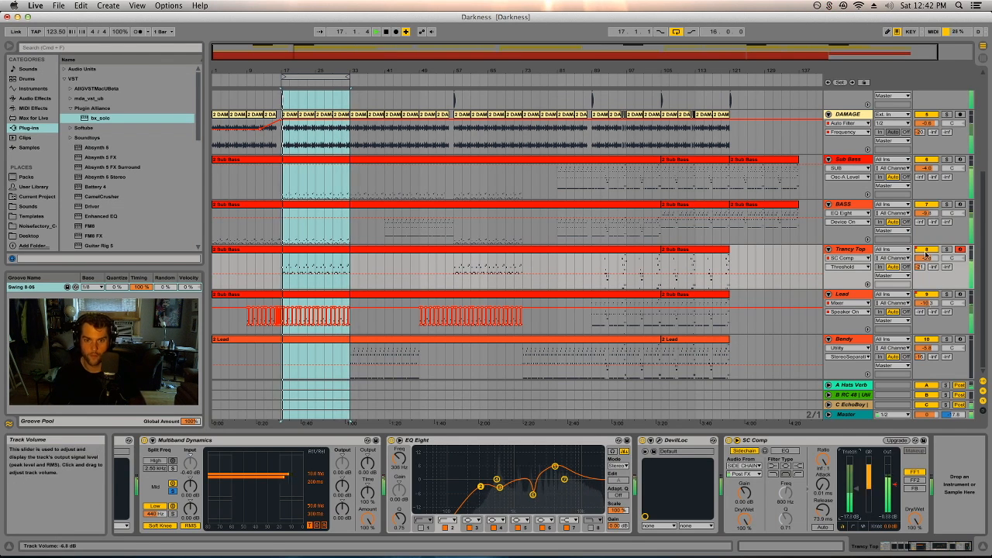
{"action": "left_click_drag", "start_coordinate": [927, 258], "coordinate": [926, 272]}
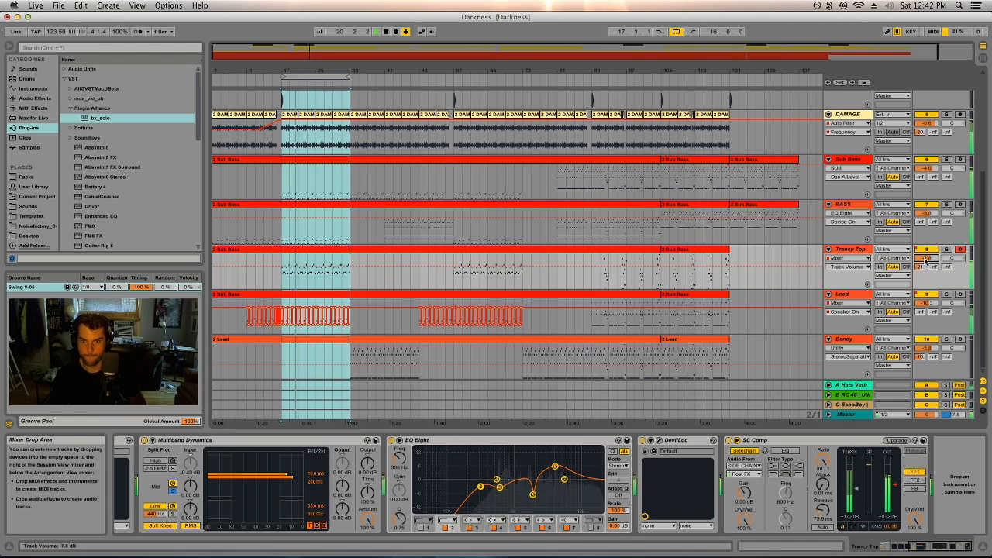
Step: Undo a test boost in EQ Eight, move band 3 to about 590 Hz at -1.12 dB, and raise the low-cut to about 548 Hz
{"action": "left_click_drag", "start_coordinate": [496, 479], "coordinate": [501, 454]}
{"action": "key", "text": "super+z"}
{"action": "left_click_drag", "start_coordinate": [500, 488], "coordinate": [498, 482]}
{"action": "left_click", "coordinate": [469, 528]}
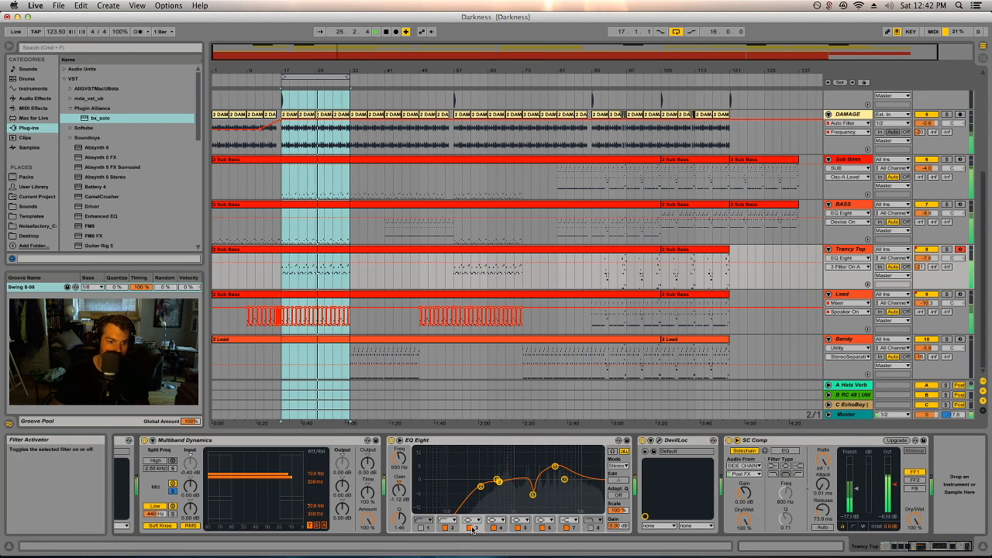
{"action": "left_click_drag", "start_coordinate": [482, 487], "coordinate": [496, 484]}
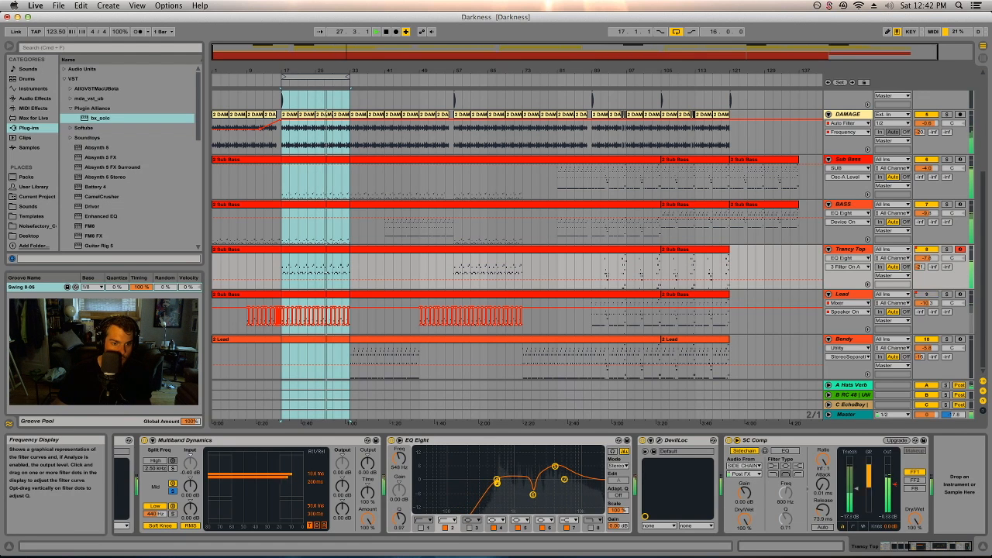
Step: Enable EQ Eight's band 3, sweep it boosted to 1.42 kHz, and set it to -3.05 dB with a Q of 2.20
{"action": "left_click", "coordinate": [468, 528]}
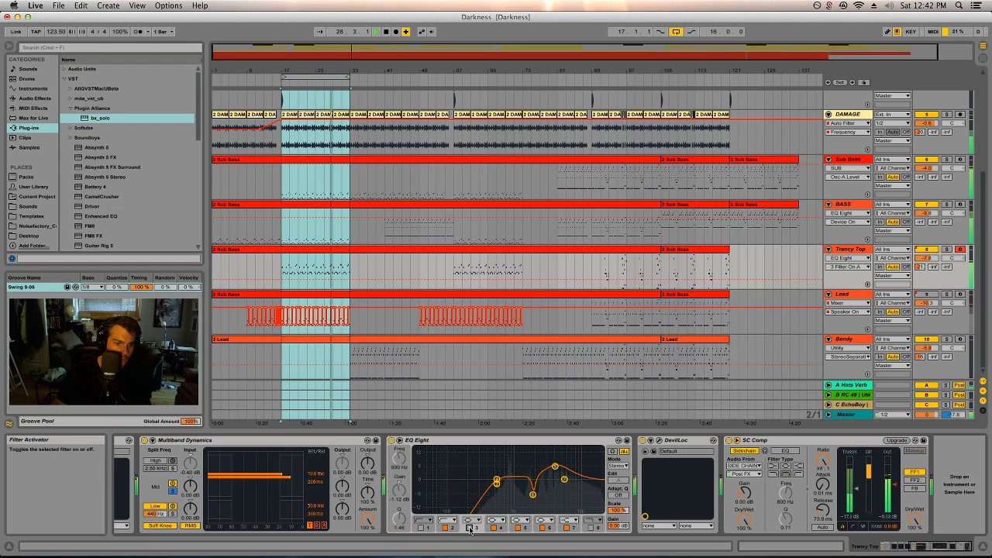
{"action": "left_click_drag", "start_coordinate": [498, 485], "coordinate": [523, 448]}
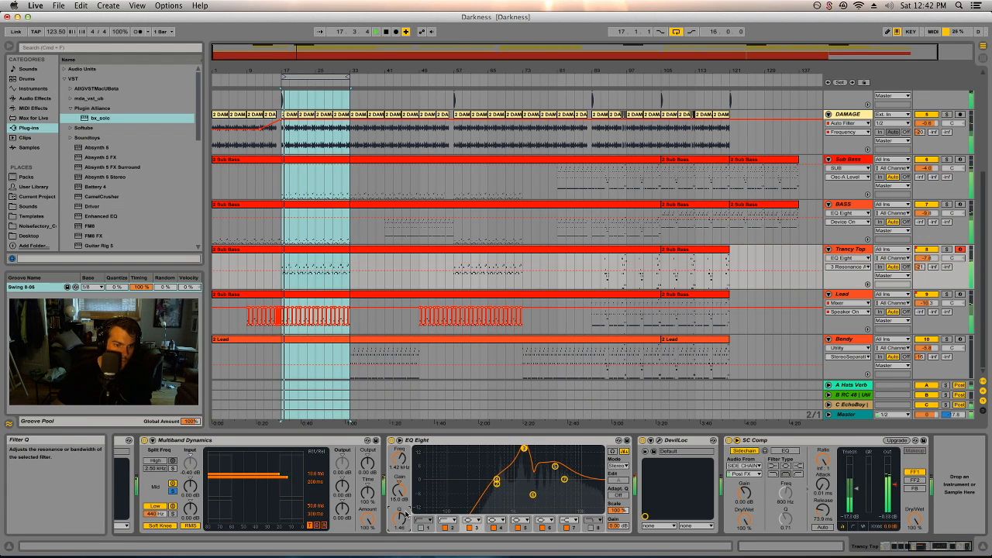
{"action": "left_click_drag", "start_coordinate": [399, 490], "coordinate": [398, 528]}
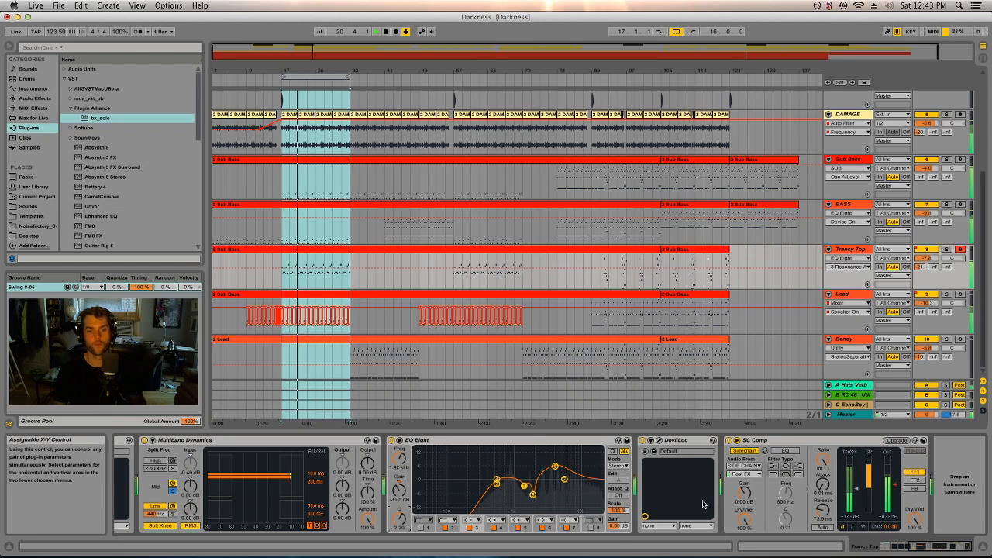
Step: Compare the Trancy Top sound with DevilLoc bypassed, open the plug-in and try a different Crush amount
{"action": "left_click", "coordinate": [642, 441]}
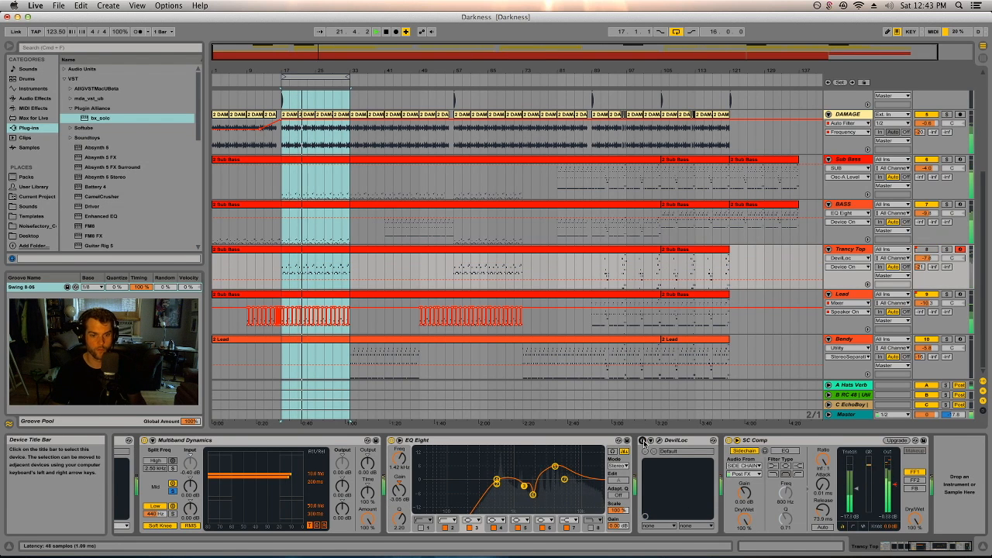
{"action": "left_click", "coordinate": [642, 441]}
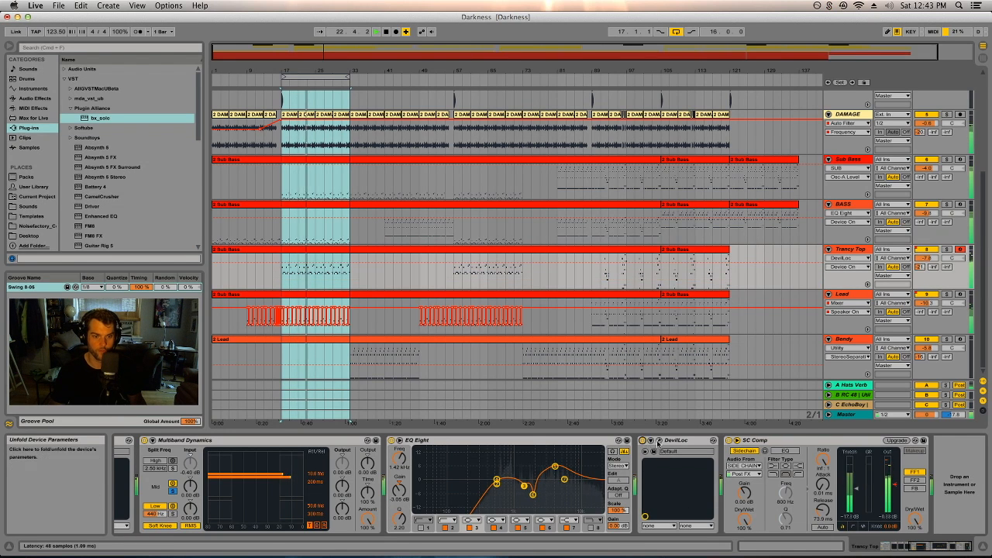
{"action": "left_click", "coordinate": [653, 442]}
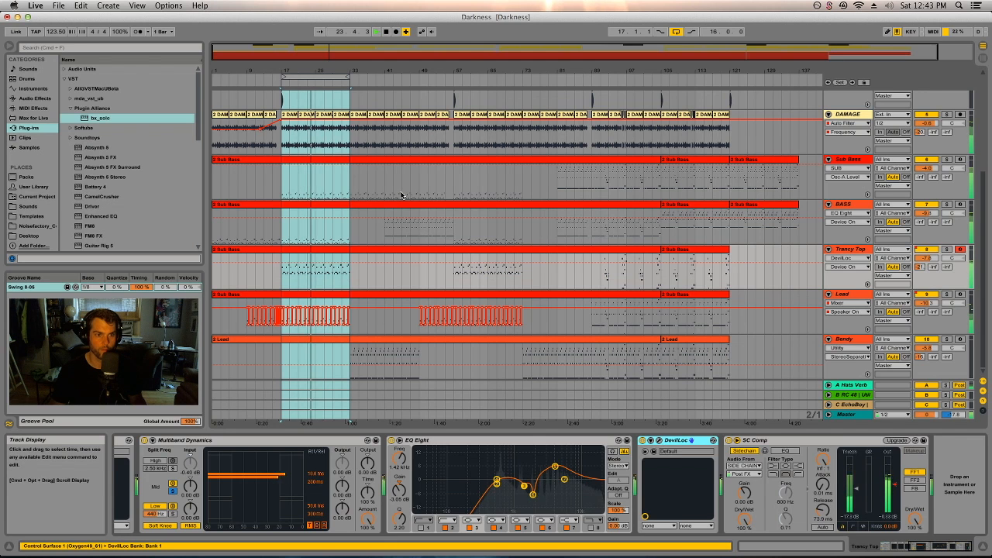
{"action": "left_click", "coordinate": [658, 442]}
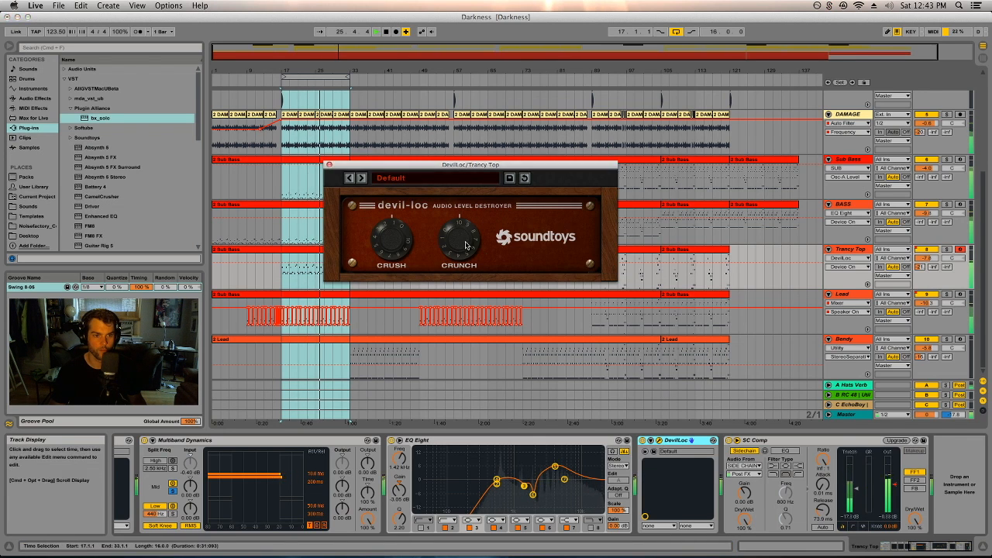
{"action": "left_click_drag", "start_coordinate": [396, 240], "coordinate": [433, 142]}
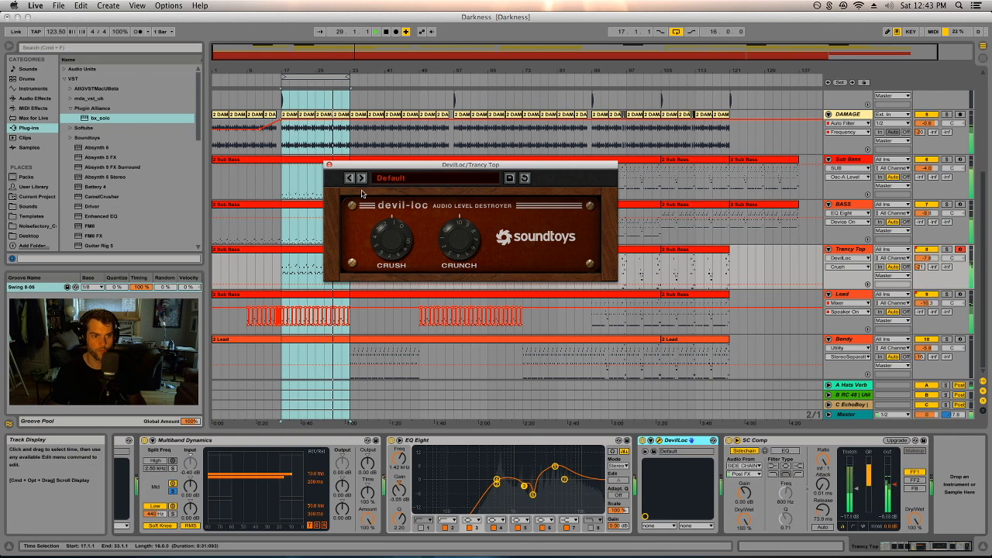
Step: Load DevilLoc's SoulSucker preset, bypass the device, and lower its Crunch and Crush amounts
{"action": "left_click", "coordinate": [418, 179]}
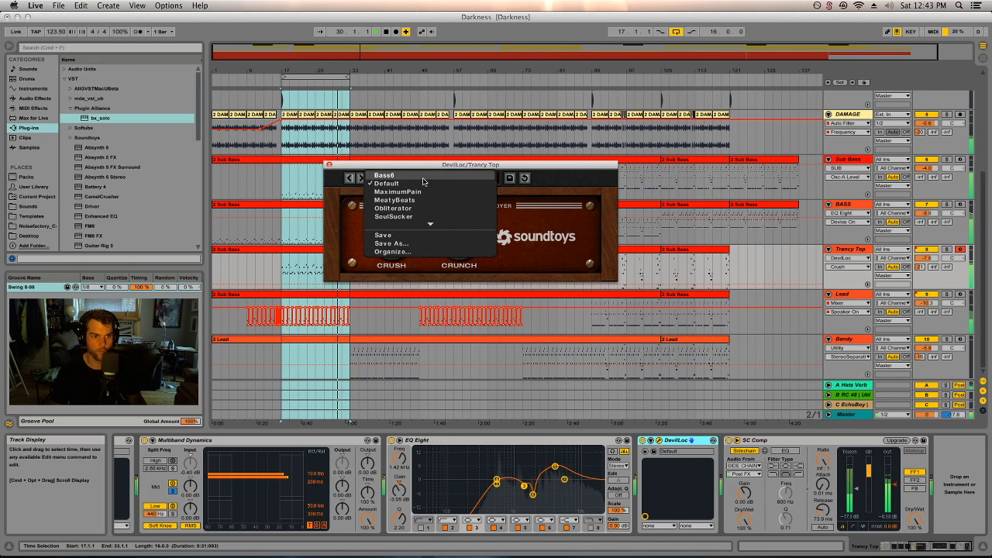
{"action": "left_click", "coordinate": [403, 216]}
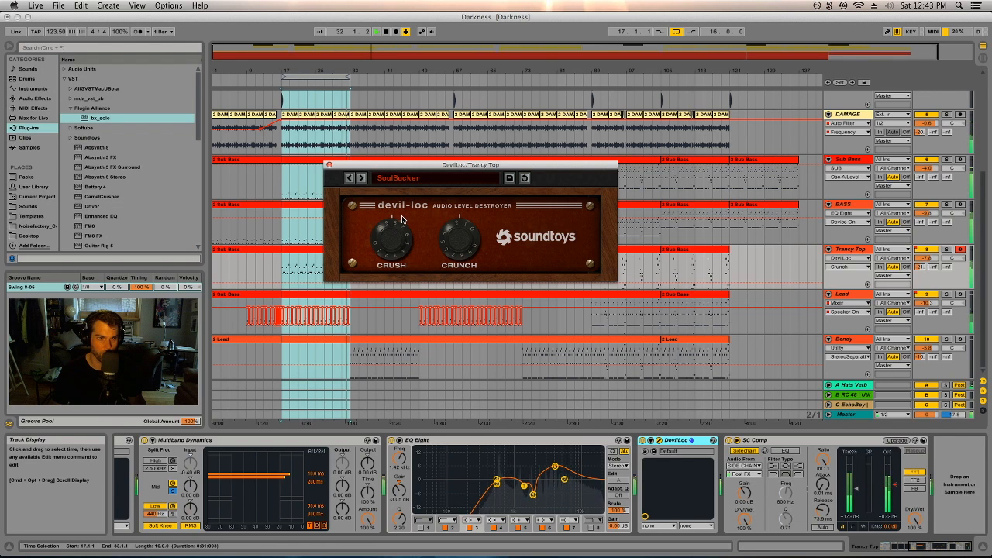
{"action": "left_click", "coordinate": [643, 440]}
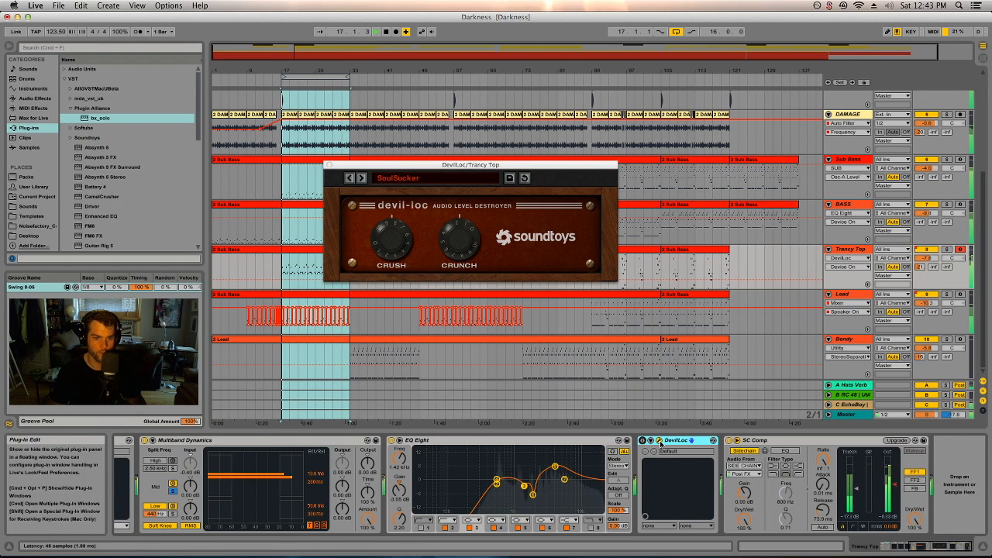
{"action": "left_click_drag", "start_coordinate": [465, 240], "coordinate": [470, 277]}
{"action": "left_click_drag", "start_coordinate": [395, 239], "coordinate": [396, 299]}
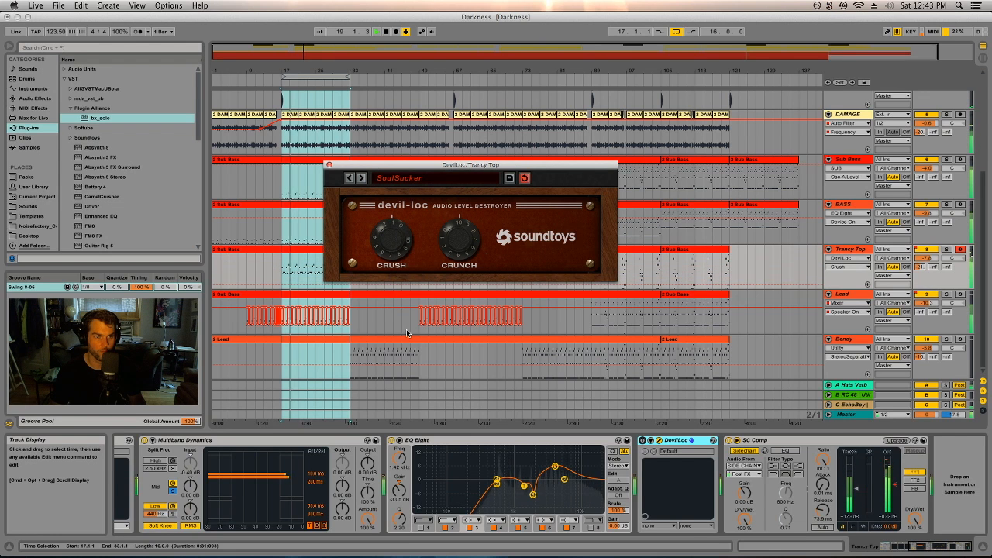
Step: Switch DevilLoc back on, stop playback, and reopen the plug-in briefly to review its Crush and Crunch controls
{"action": "left_click", "coordinate": [643, 440]}
{"action": "left_click", "coordinate": [329, 164]}
{"action": "key", "text": "space"}
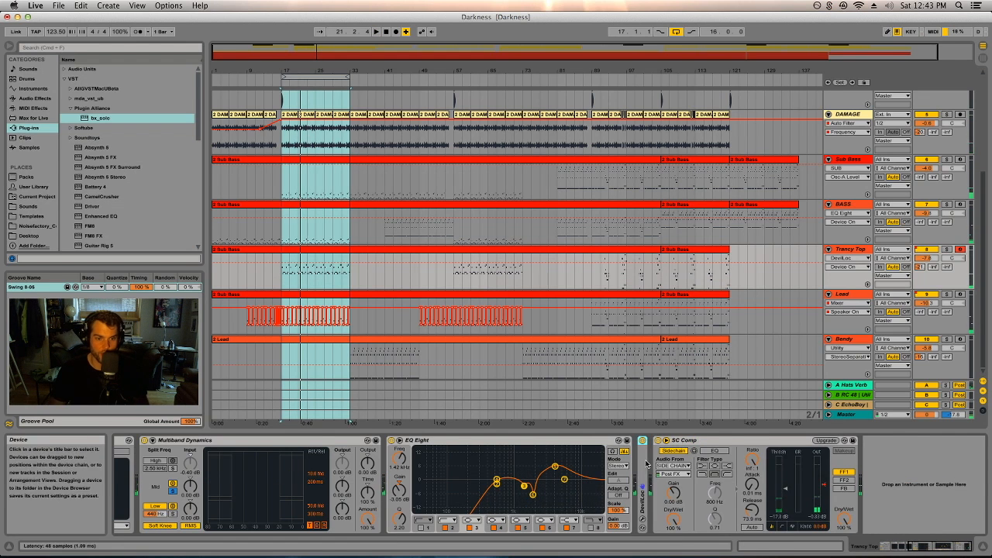
{"action": "left_click", "coordinate": [659, 440]}
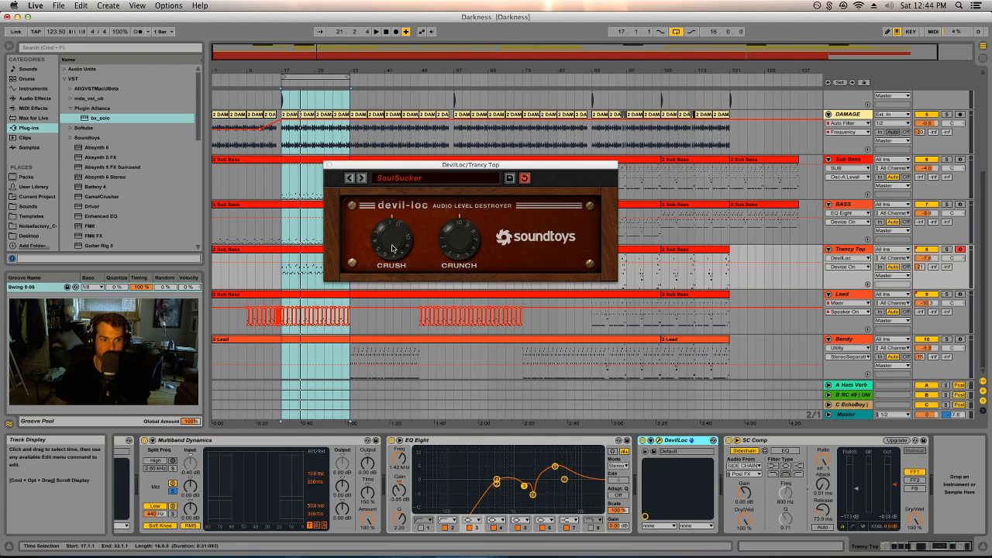
{"action": "left_click", "coordinate": [328, 164]}
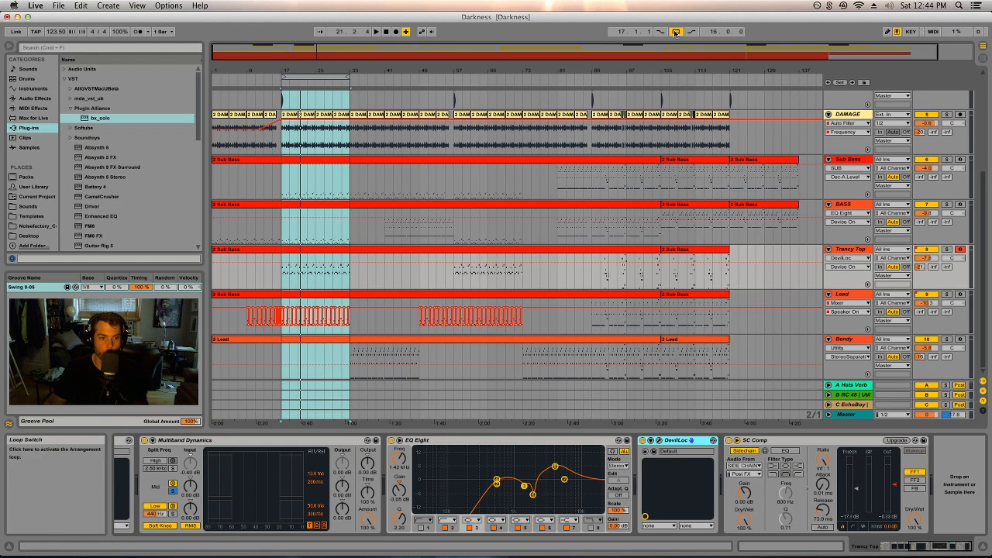
Step: Play the Darkness arrangement from bar 33, where the first Trancy Top section ends
{"action": "left_click_drag", "start_coordinate": [510, 265], "coordinate": [454, 283]}
{"action": "left_click", "coordinate": [451, 277]}
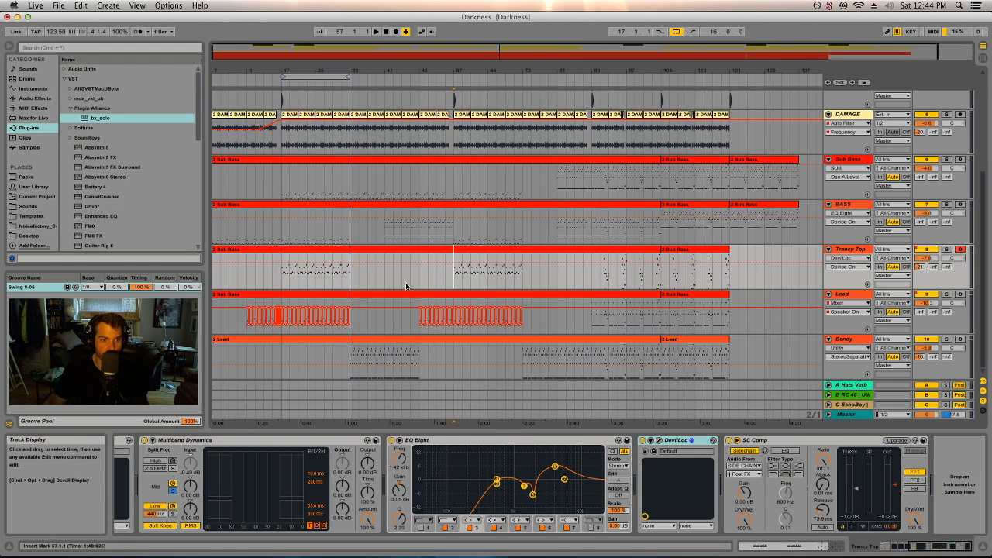
{"action": "scroll", "coordinate": [357, 275], "scroll_direction": "up", "scroll_amount": 5}
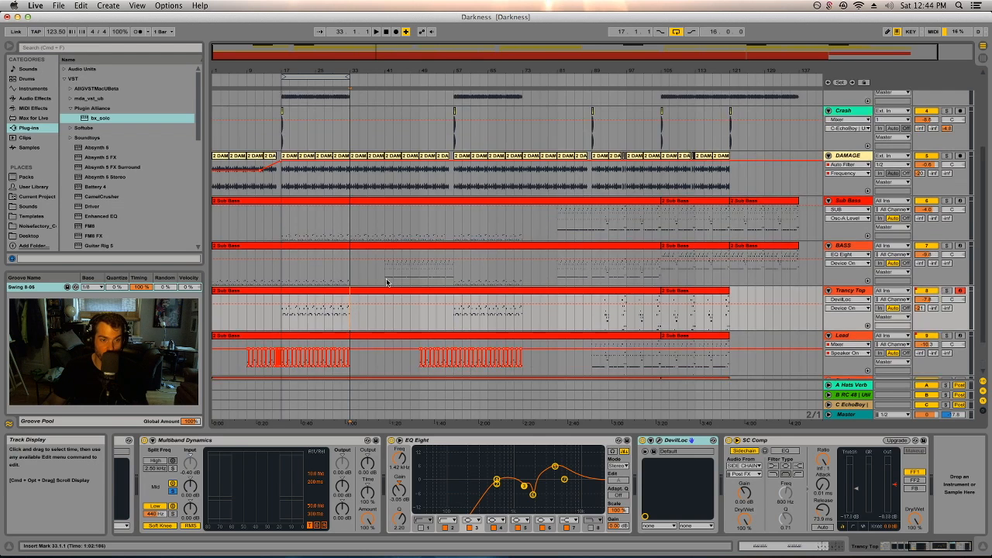
{"action": "scroll", "coordinate": [390, 296], "scroll_direction": "down", "scroll_amount": 5}
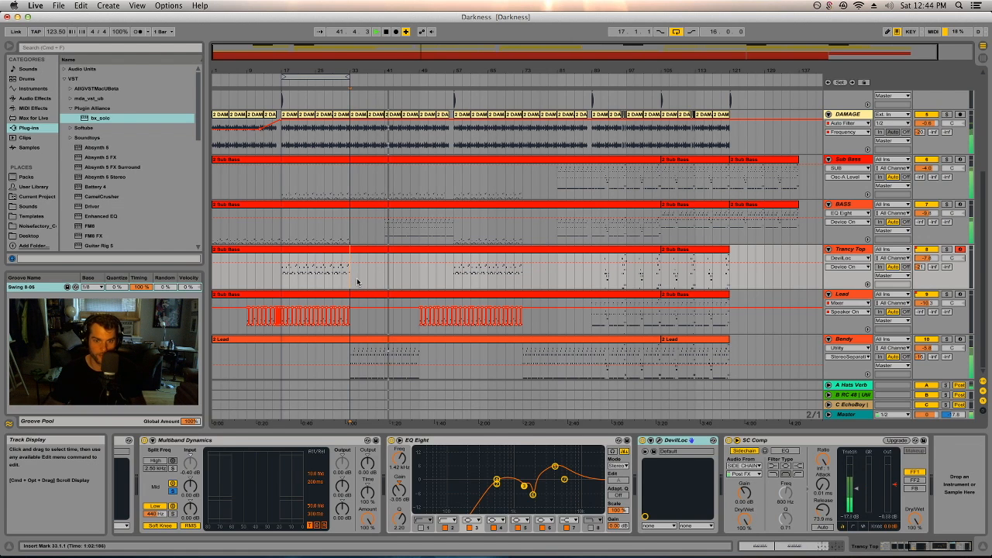
Step: Open the BASS track's Massive synth, review its settings and close its window
{"action": "left_click", "coordinate": [831, 204]}
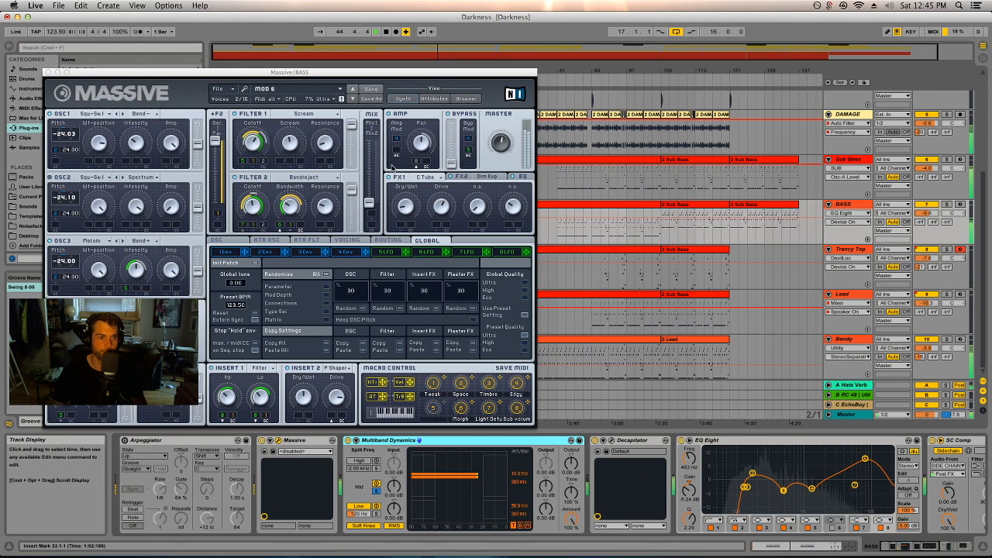
{"action": "left_click", "coordinate": [451, 180]}
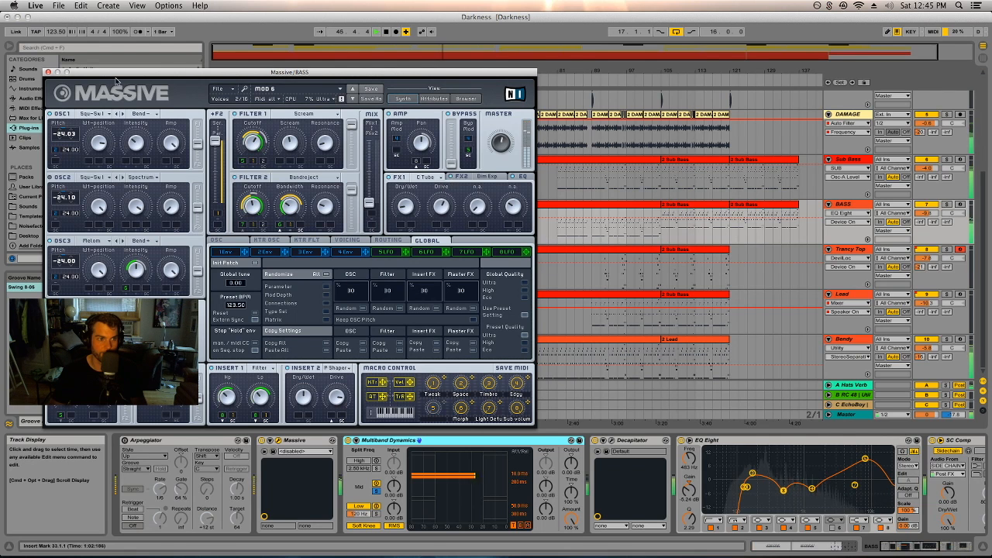
{"action": "left_click", "coordinate": [49, 72]}
Step: Play the arrangement from around bar 46 to hear how the BASS part leads into bar 49
{"action": "left_click_drag", "start_coordinate": [435, 234], "coordinate": [419, 234]}
{"action": "left_click", "coordinate": [400, 234]}
{"action": "left_click_drag", "start_coordinate": [414, 72], "coordinate": [414, 118]}
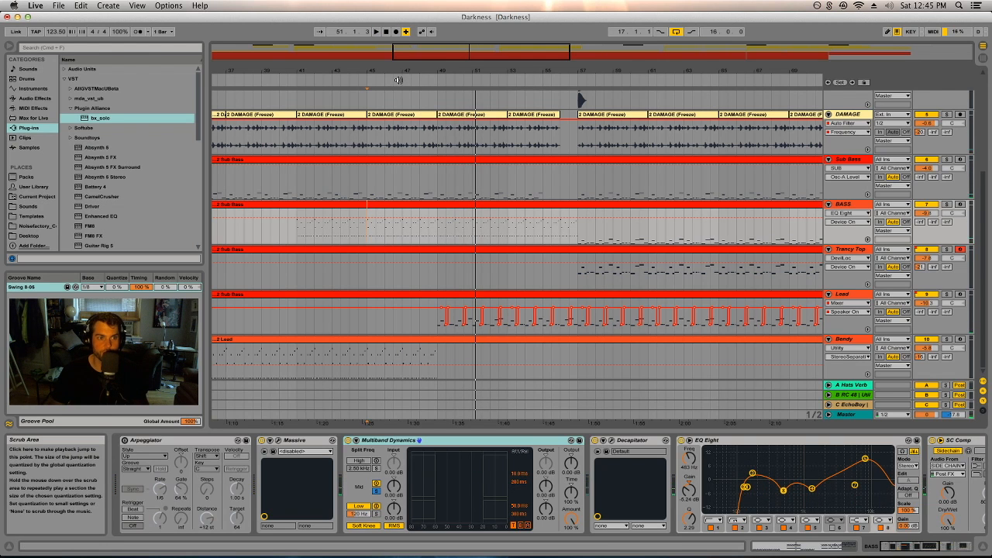
{"action": "left_click", "coordinate": [398, 80]}
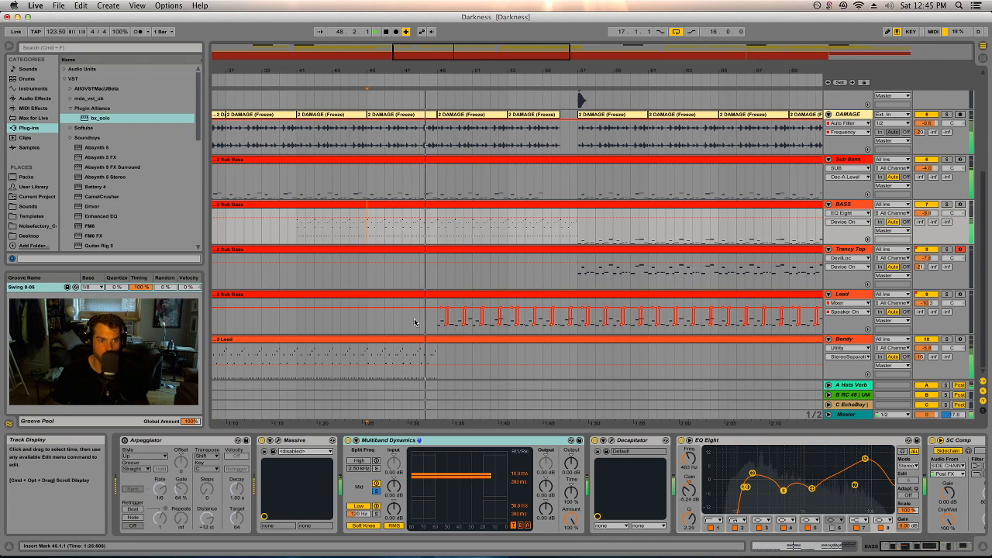
Step: Split the clips on all tracks from Bendy up to SIDE CHAIN around the single beat from 48.1 to 48.2
{"action": "left_click_drag", "start_coordinate": [419, 76], "coordinate": [414, 104]}
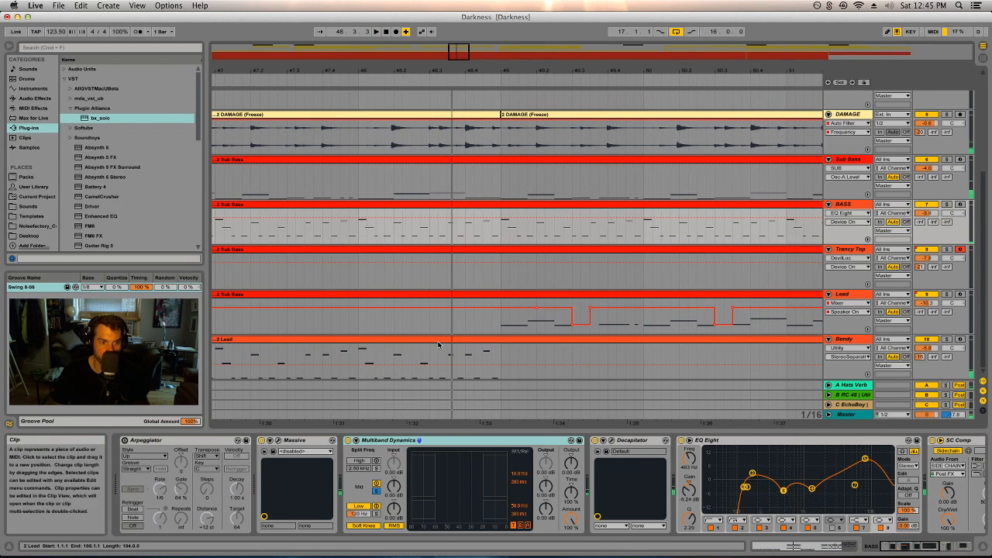
{"action": "left_click", "coordinate": [360, 355]}
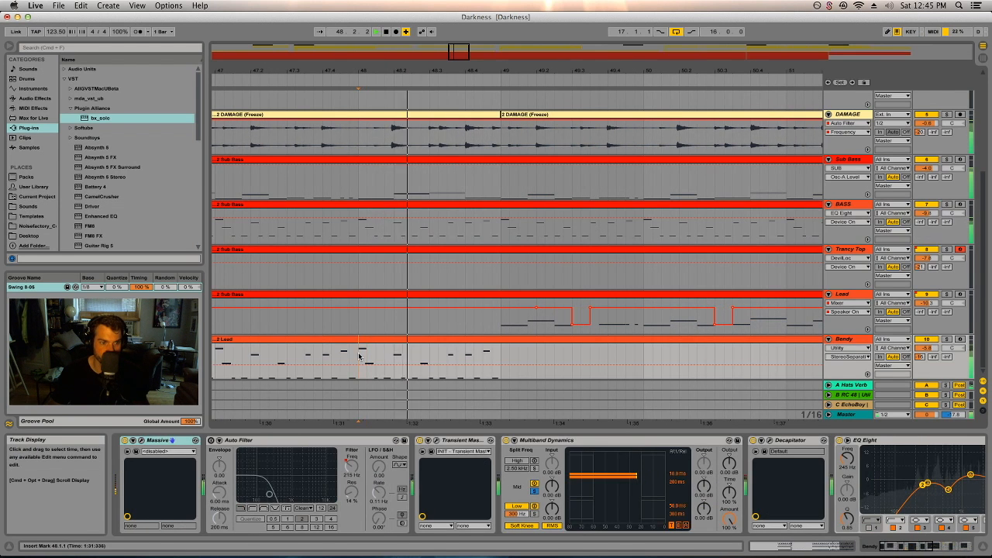
{"action": "key", "text": "space"}
{"action": "left_click", "coordinate": [358, 354]}
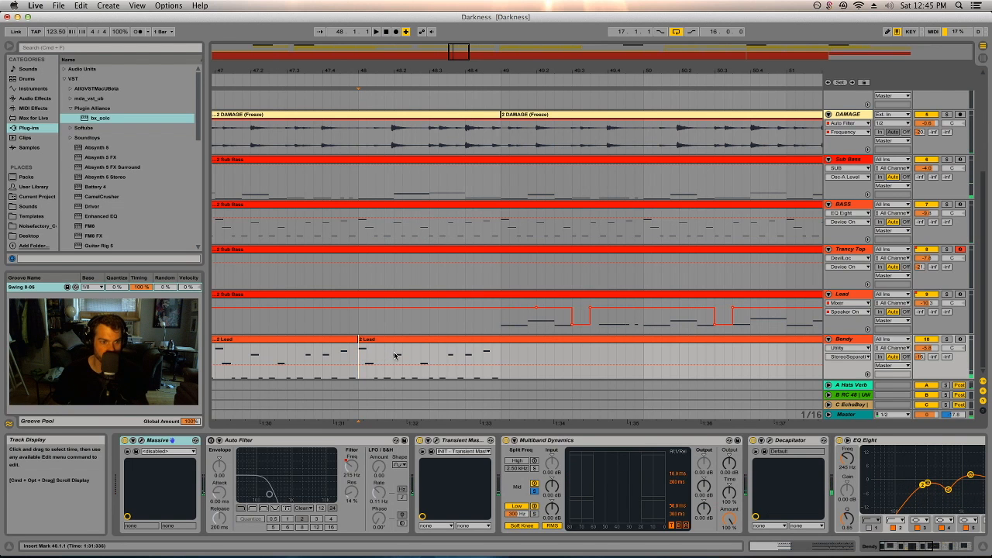
{"action": "left_click_drag", "start_coordinate": [393, 354], "coordinate": [380, 203]}
{"action": "scroll", "coordinate": [380, 203], "scroll_direction": "up", "scroll_amount": 5}
{"action": "key", "text": "super+e"}
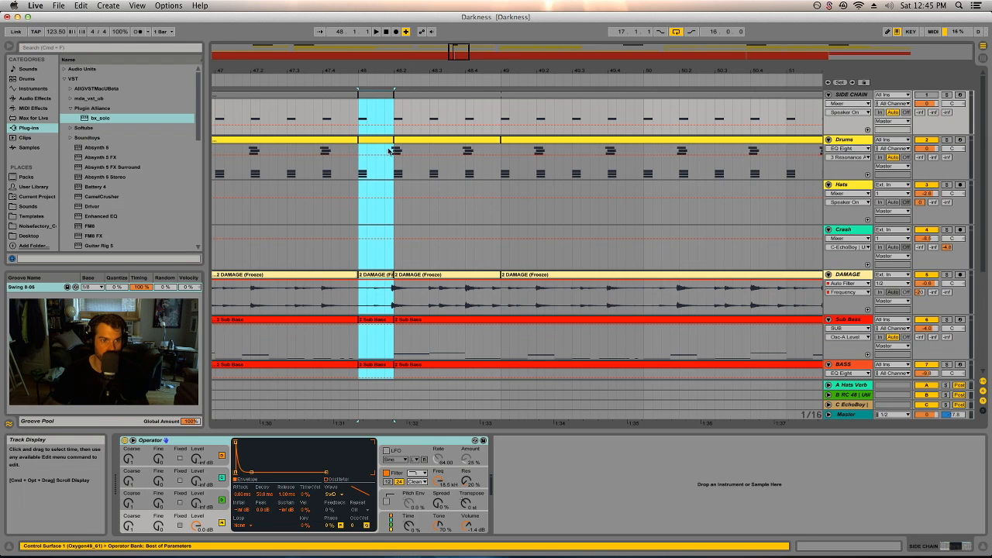
{"action": "left_click", "coordinate": [381, 141]}
{"action": "key", "text": "super+d"}
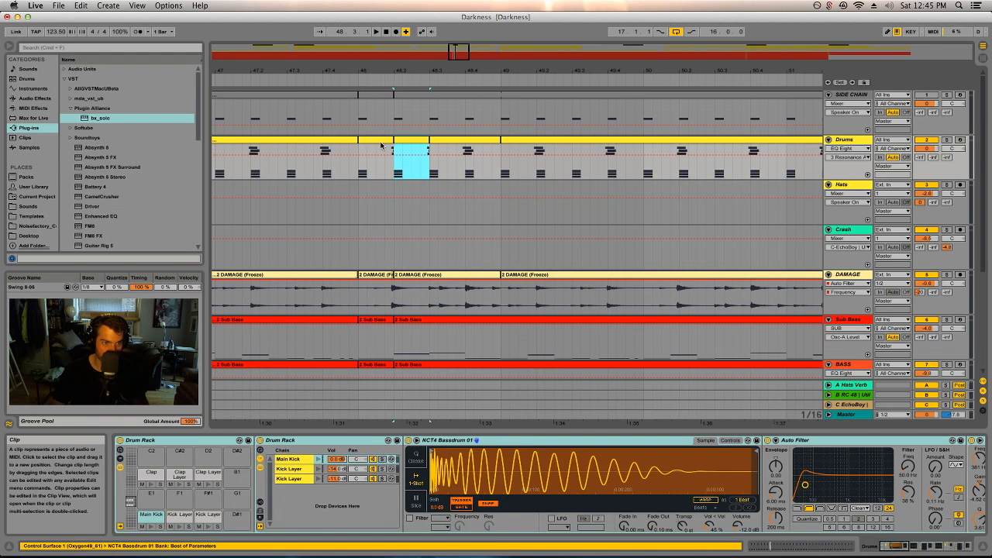
{"action": "key", "text": "super+z"}
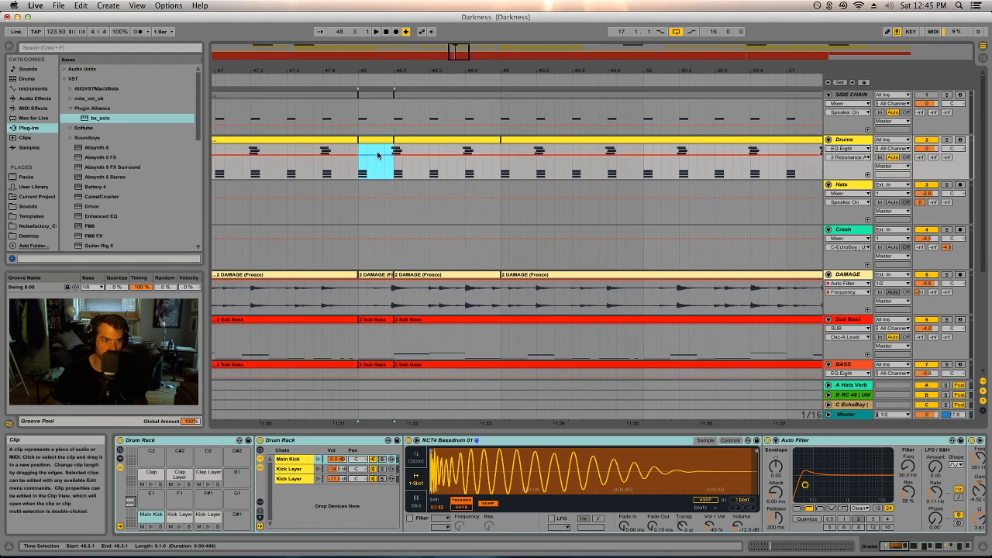
Step: Duplicate the one-beat slice at 48.1 twice across the tracks from Drums down to Bendy, filling beats 48.2 and 48.3
{"action": "scroll", "coordinate": [378, 156], "scroll_direction": "down", "scroll_amount": 5}
{"action": "left_click", "coordinate": [390, 338], "text": "shift"}
{"action": "key", "text": "super+d"}
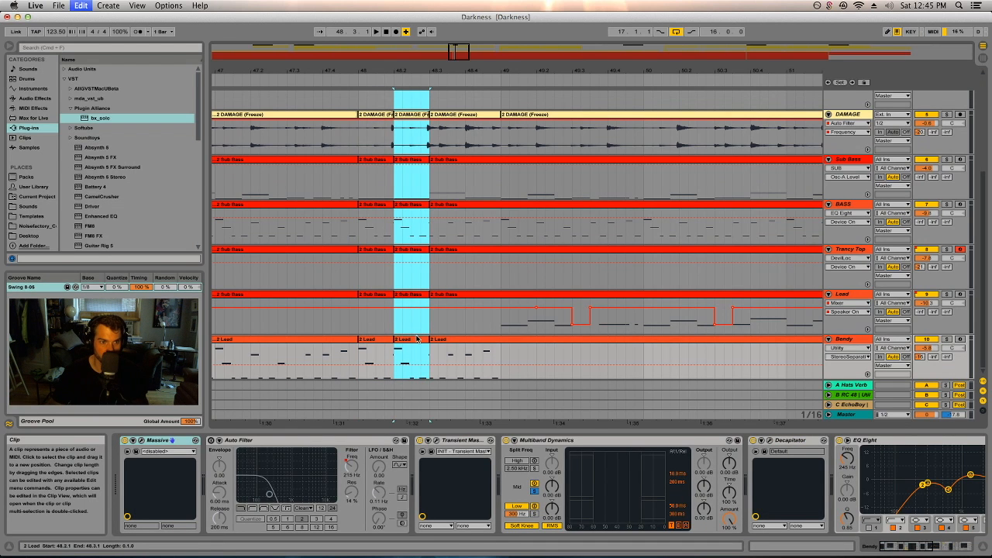
{"action": "key", "text": "super+d"}
Step: Transpose all notes in the Bendy clip slice at 48.3 up three semitones
{"action": "left_click", "coordinate": [446, 341]}
{"action": "left_click", "coordinate": [611, 503]}
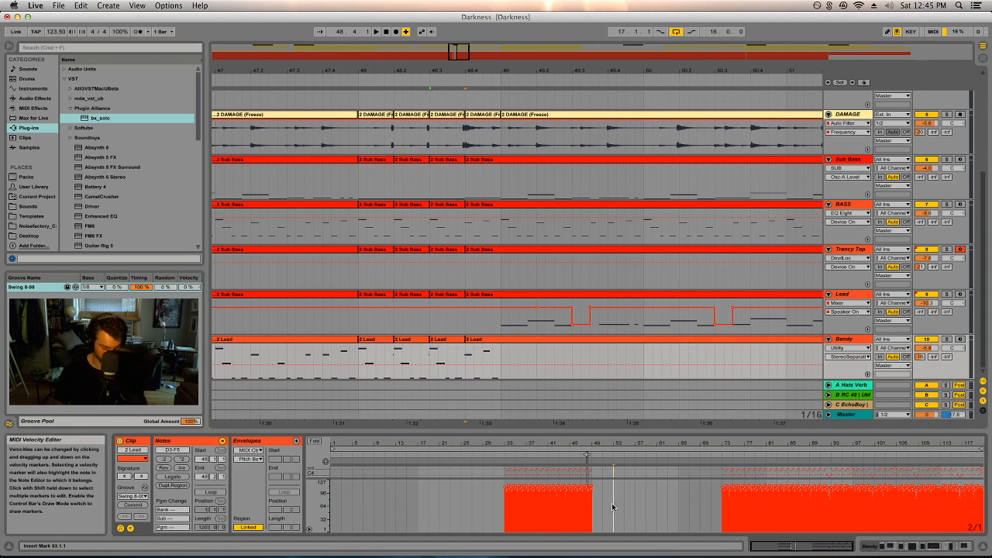
{"action": "key", "text": "super+a"}
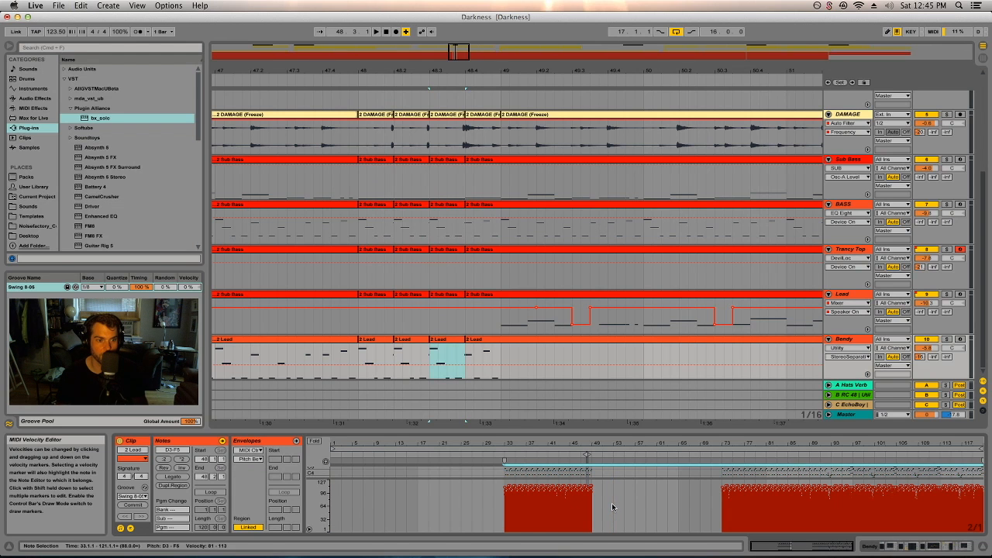
{"action": "key", "text": "Up"}
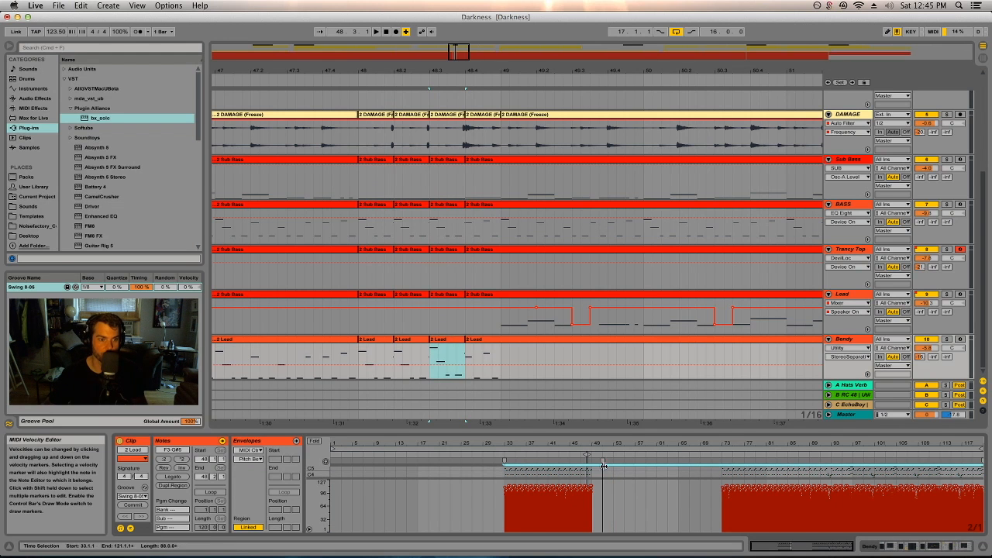
Step: Transpose all notes in the Lead track's clip slice at 48.3 up three semitones
{"action": "left_click", "coordinate": [444, 295]}
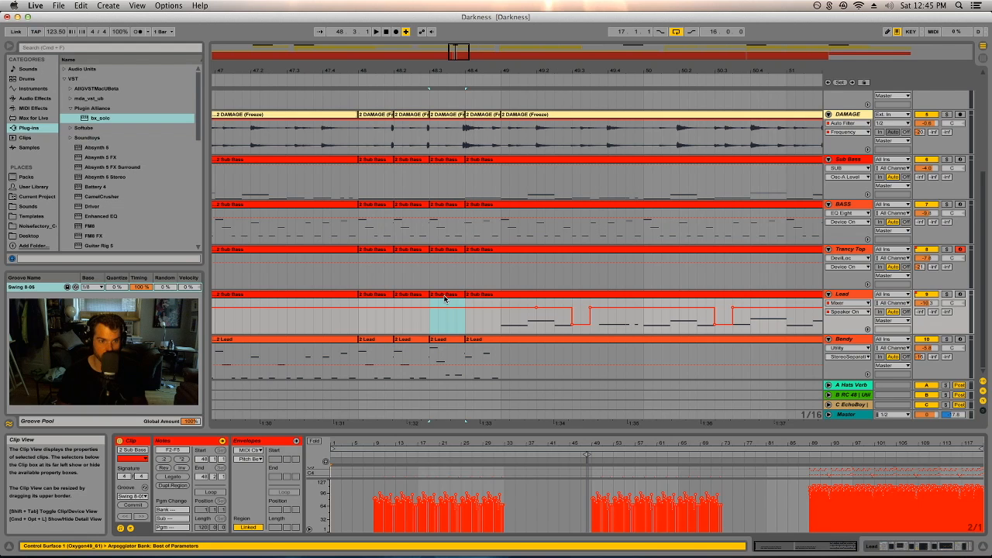
{"action": "key", "text": "super+a"}
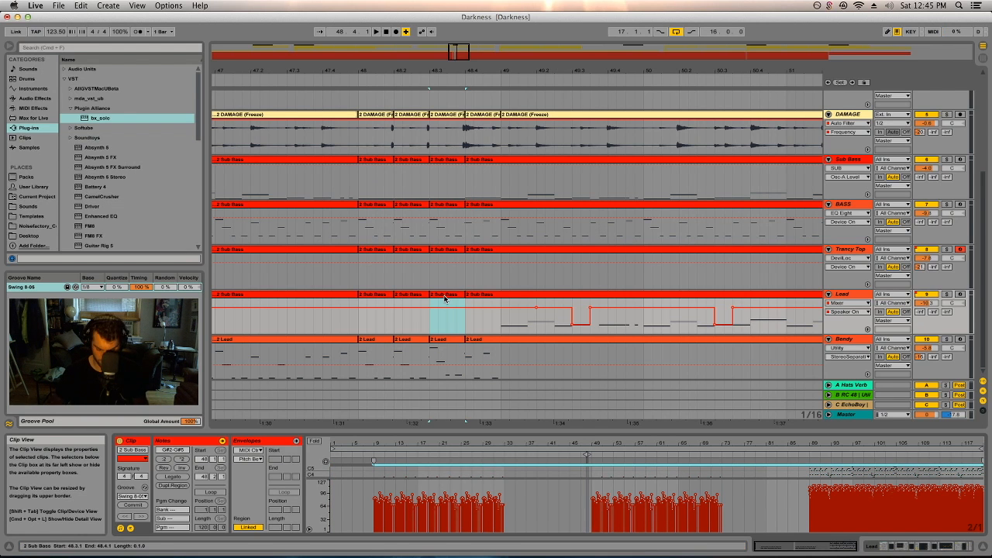
{"action": "key", "text": "Down"}
{"action": "key", "text": "Down"}
{"action": "key", "text": "Up"}
{"action": "key", "text": "Up"}
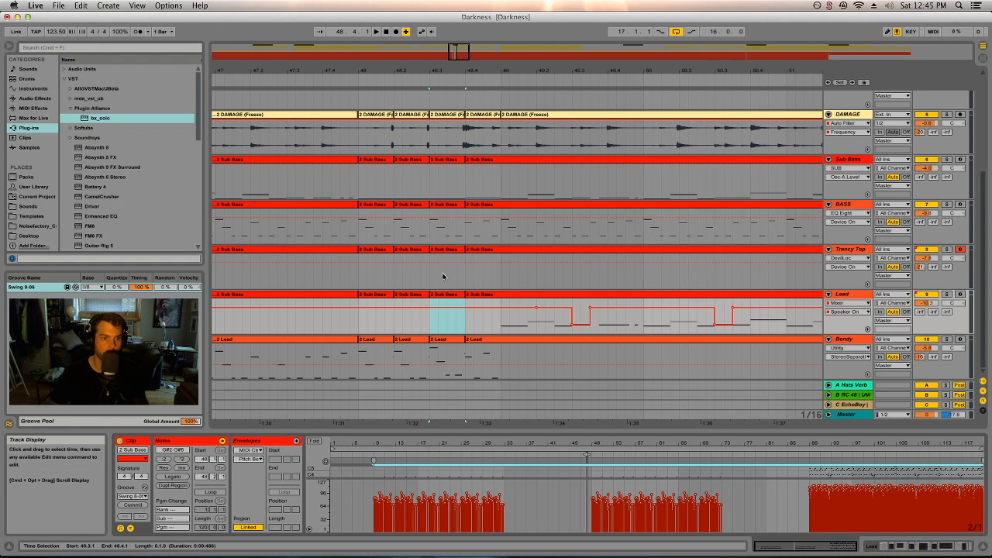
Step: Transpose all notes in the Trancy Top clip slice at 48.3 up three semitones
{"action": "left_click", "coordinate": [450, 249]}
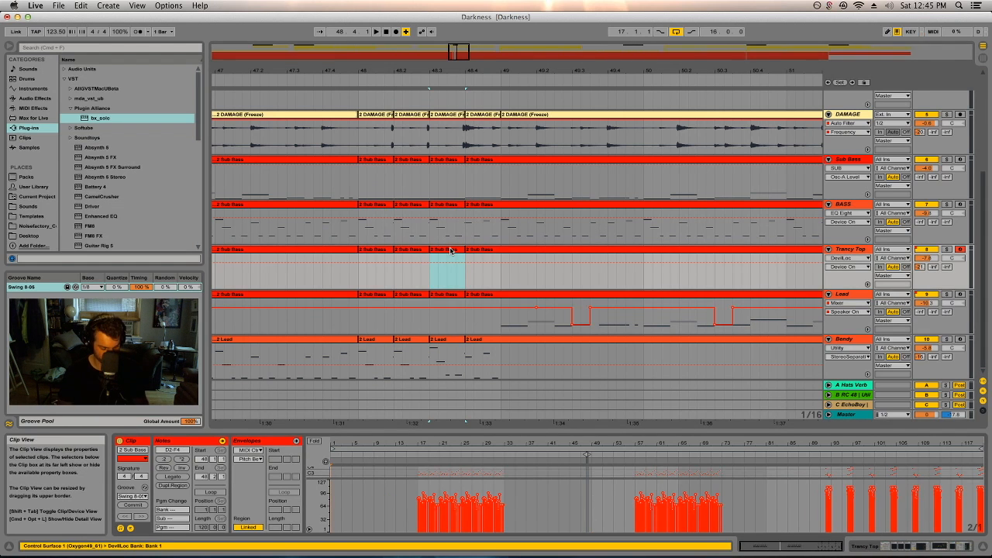
{"action": "key", "text": "super+a"}
{"action": "key", "text": "Up"}
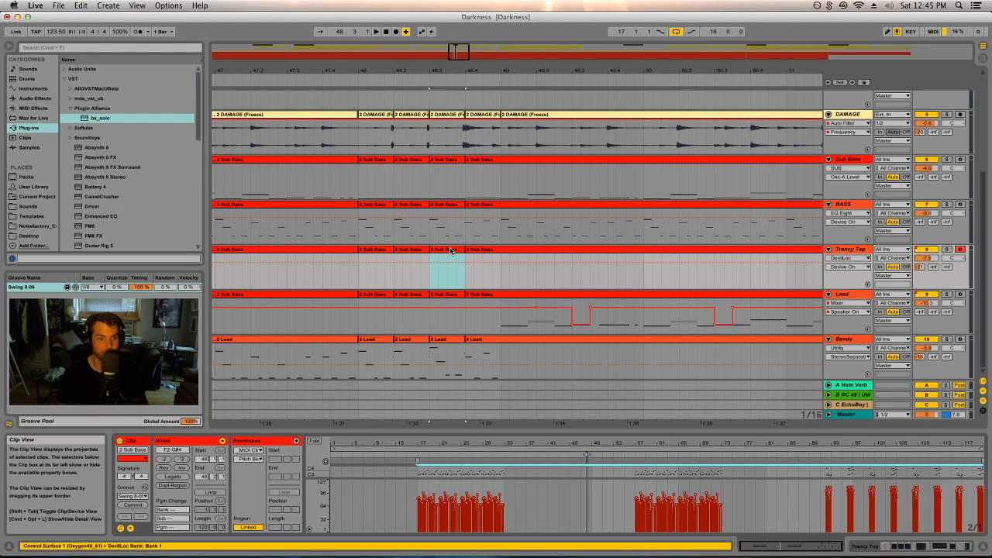
Step: Transpose all notes in the BASS and Sub Bass slices at 48.3 up to match the Lead and Trancy Top slices
{"action": "left_click", "coordinate": [454, 205]}
{"action": "key", "text": "super+a"}
{"action": "key", "text": "Up"}
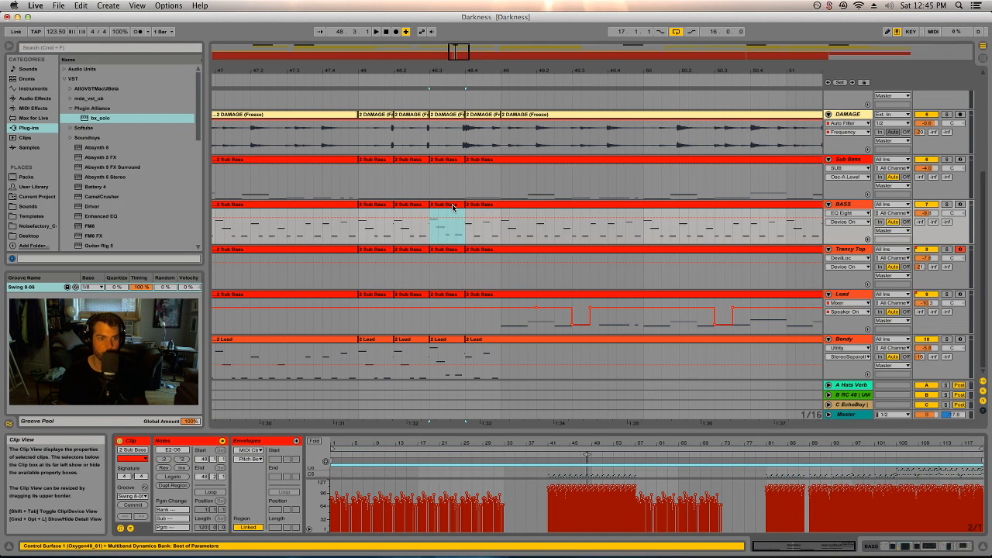
{"action": "left_click", "coordinate": [443, 162]}
{"action": "key", "text": "super+a"}
Step: Copy the one-beat Drums slice from 48.1 to 47.4 and play the fill back from bar 47
{"action": "scroll", "coordinate": [443, 161], "scroll_direction": "up", "scroll_amount": 5}
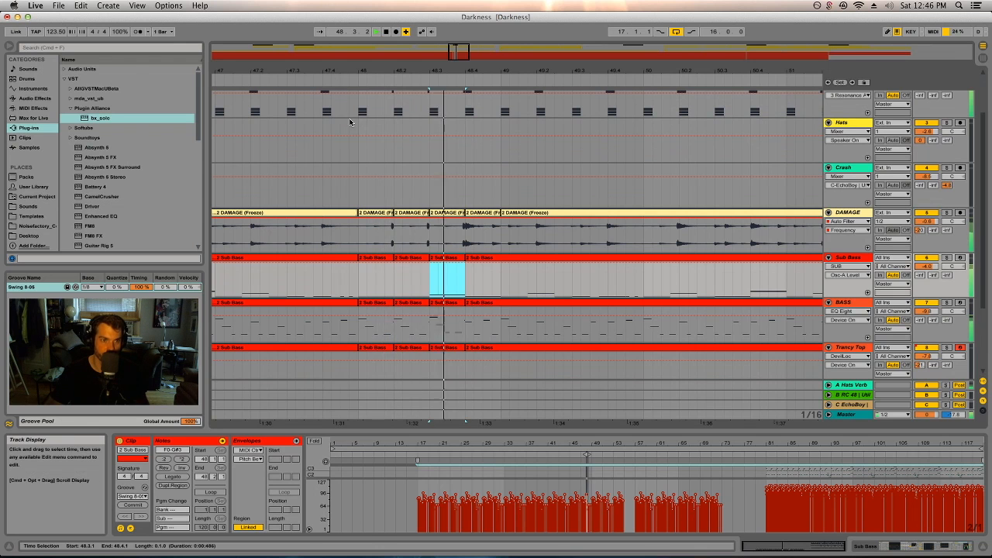
{"action": "scroll", "coordinate": [364, 131], "scroll_direction": "up", "scroll_amount": 3}
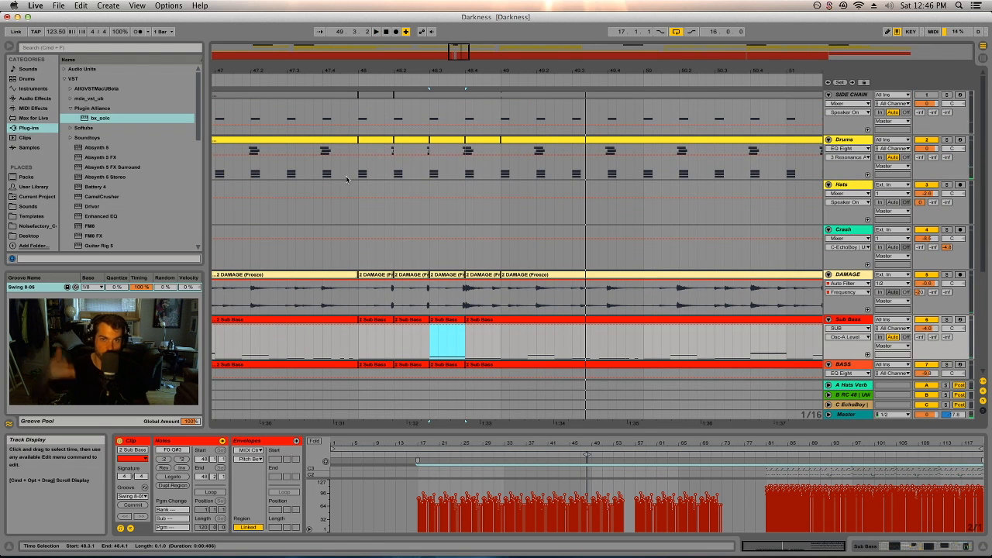
{"action": "left_click_drag", "start_coordinate": [368, 141], "coordinate": [334, 145]}
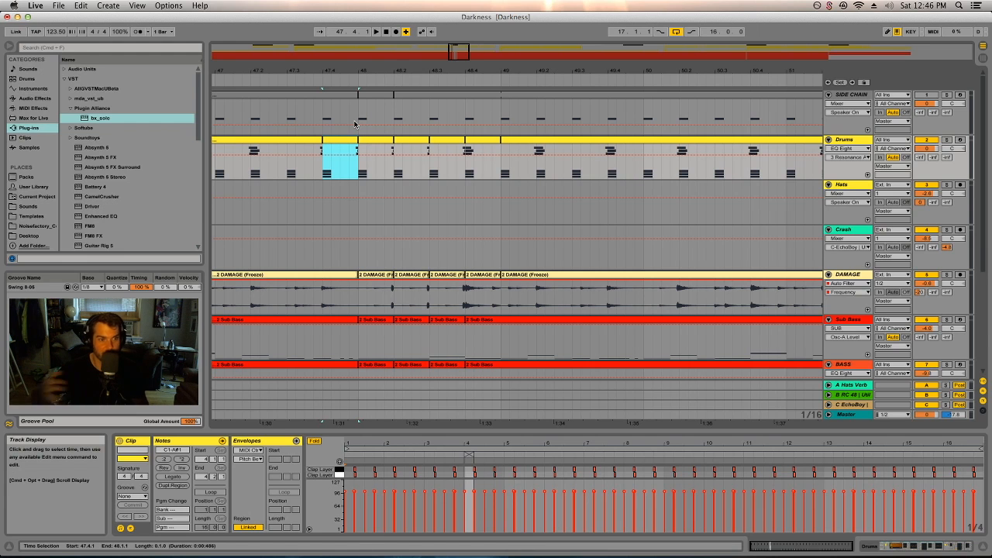
{"action": "left_click_drag", "start_coordinate": [339, 71], "coordinate": [372, 116]}
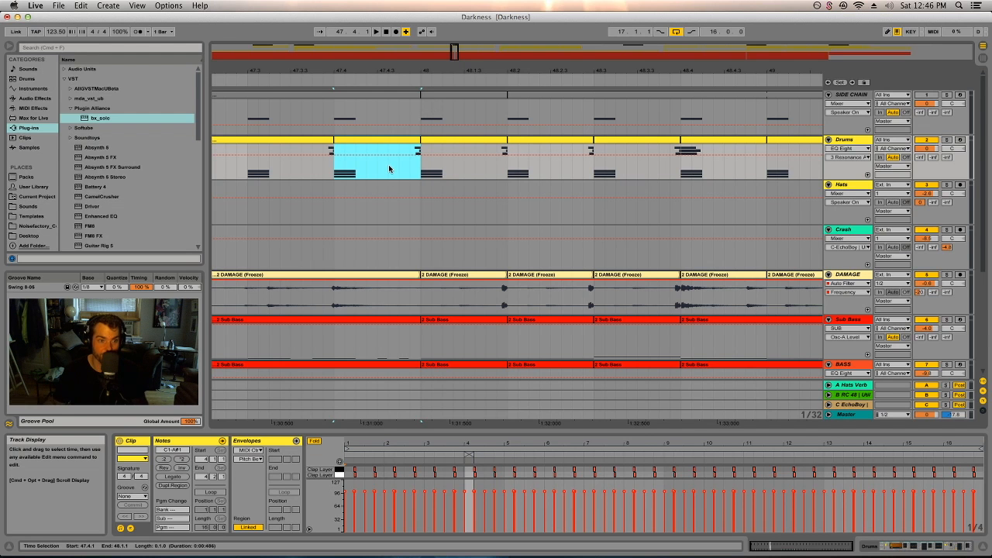
{"action": "left_click", "coordinate": [243, 74]}
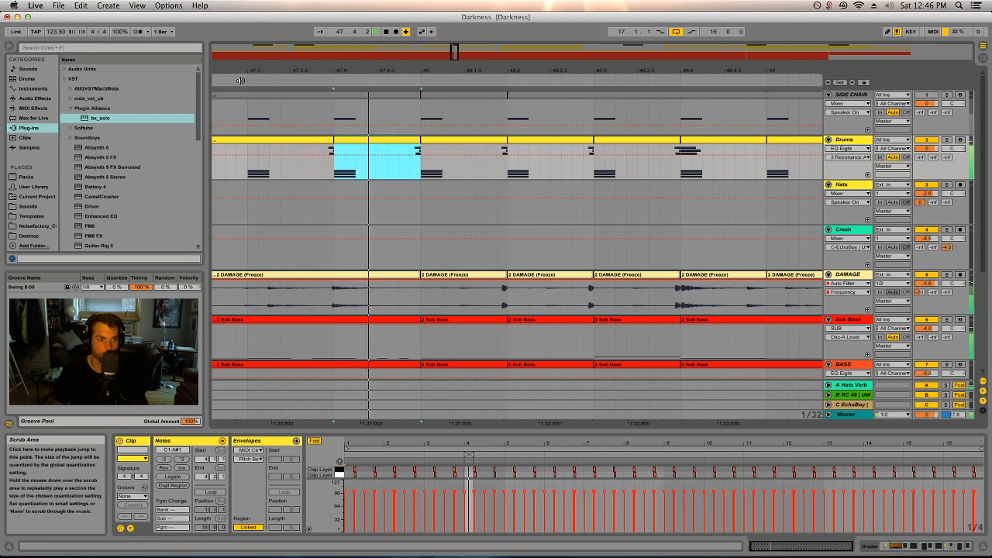
{"action": "left_click_drag", "start_coordinate": [438, 81], "coordinate": [438, 73]}
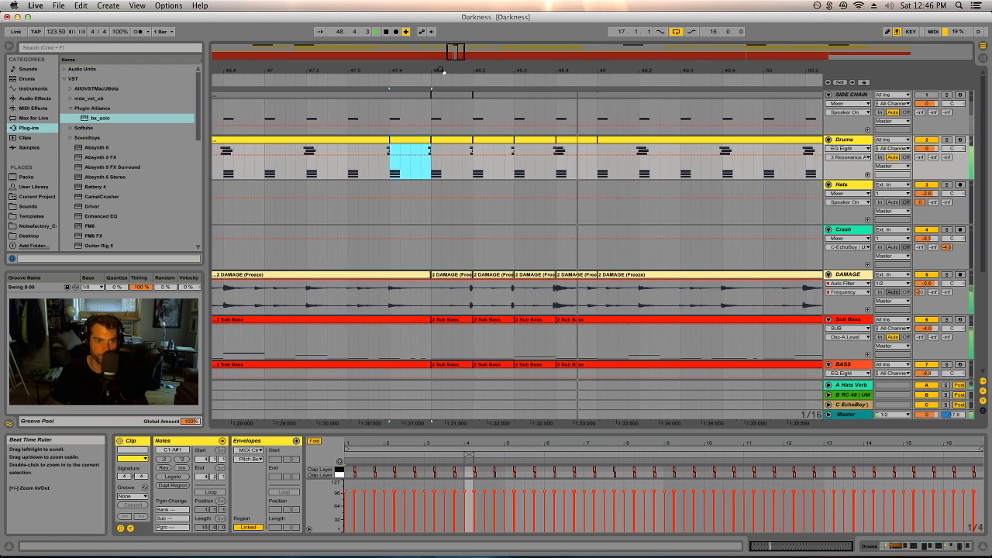
Step: Copy the Crash clip from bar 57 to the start of bar 49 and play it back
{"action": "left_click_drag", "start_coordinate": [646, 73], "coordinate": [646, 37]}
{"action": "left_click_drag", "start_coordinate": [765, 232], "coordinate": [645, 232]}
{"action": "left_click", "coordinate": [619, 94]}
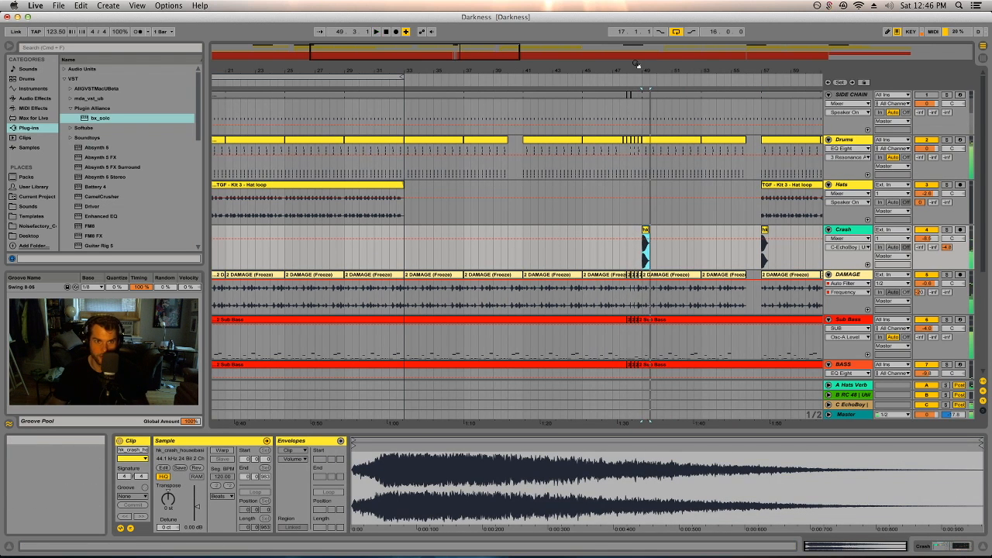
Step: Duplicate the transposed 48.3 slices on the tracks from Sub Bass to Bendy into beat 48.4
{"action": "left_click_drag", "start_coordinate": [635, 70], "coordinate": [636, 194]}
{"action": "scroll", "coordinate": [636, 217], "scroll_direction": "down", "scroll_amount": 5}
{"action": "scroll", "coordinate": [629, 206], "scroll_direction": "up", "scroll_amount": 1}
{"action": "scroll", "coordinate": [628, 208], "scroll_direction": "down", "scroll_amount": 2}
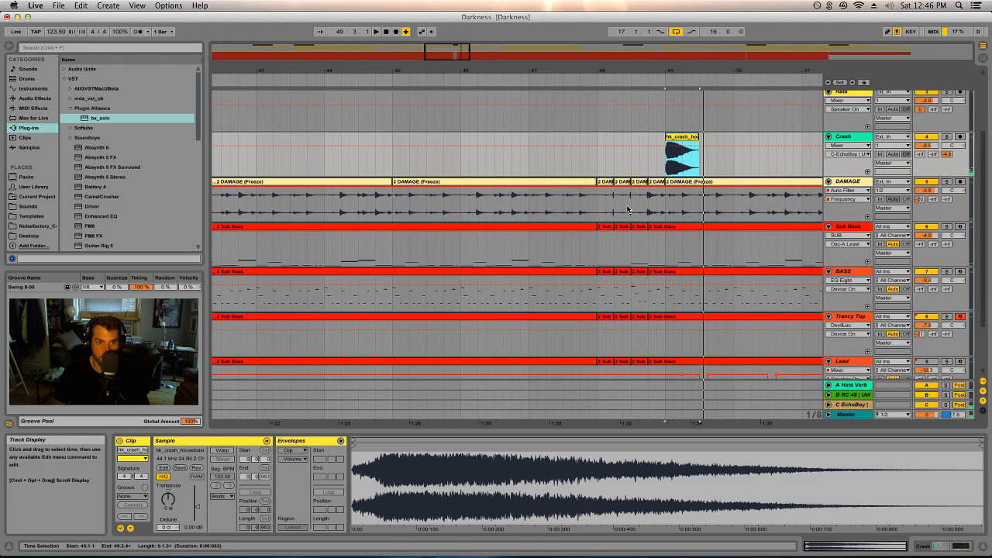
{"action": "scroll", "coordinate": [632, 203], "scroll_direction": "down", "scroll_amount": 2}
{"action": "left_click", "coordinate": [641, 176]}
{"action": "left_click_drag", "start_coordinate": [641, 176], "coordinate": [641, 347]}
{"action": "key", "text": "Right"}
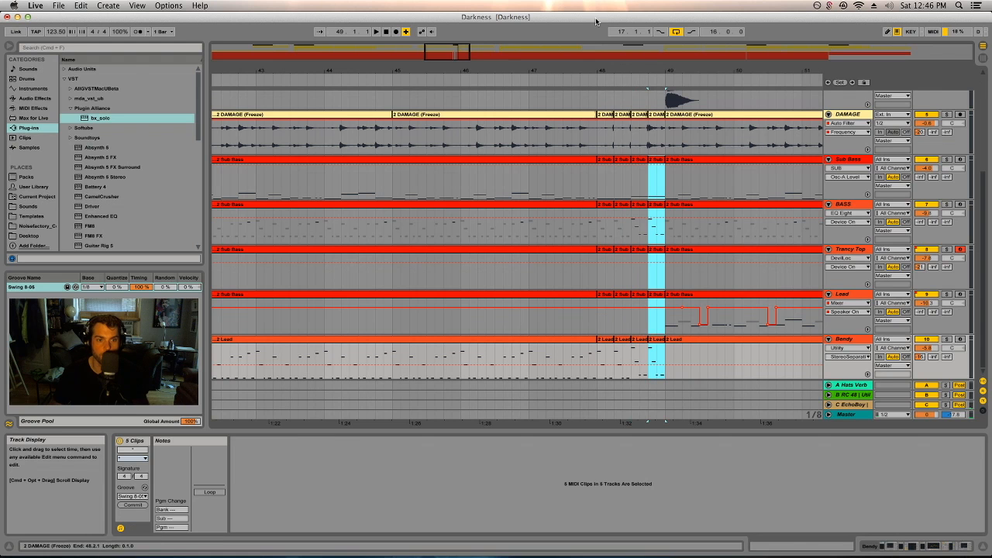
Step: Play the arrangement from bar 47 through the edited fill and on past bar 49 to check the transition
{"action": "left_click", "coordinate": [586, 81]}
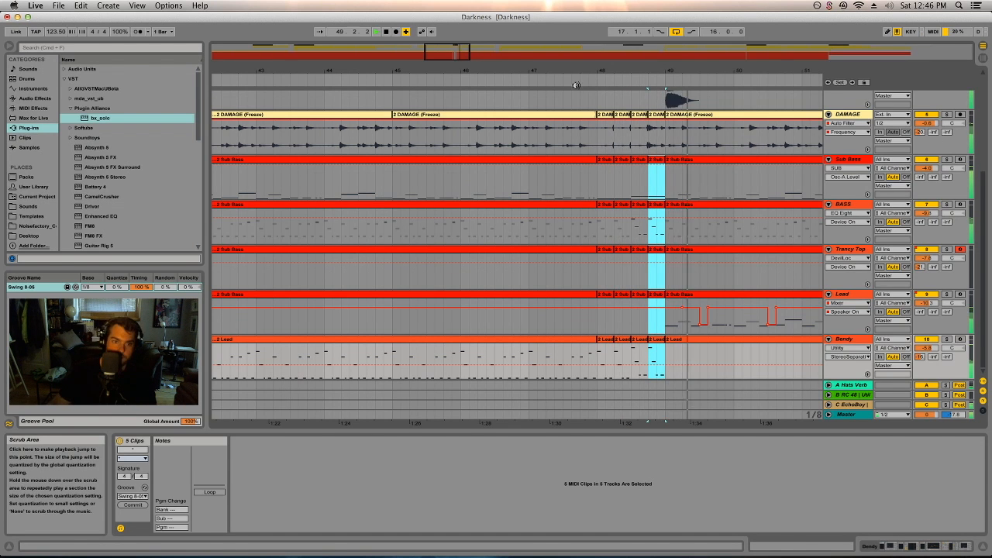
{"action": "left_click_drag", "start_coordinate": [702, 70], "coordinate": [534, 67]}
{"action": "scroll", "coordinate": [515, 148], "scroll_direction": "up", "scroll_amount": 5}
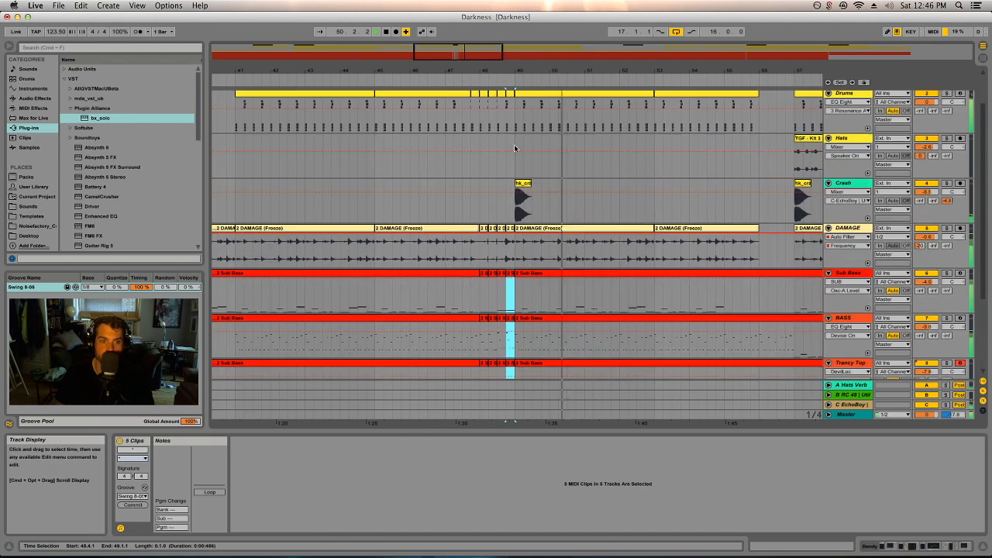
{"action": "left_click_drag", "start_coordinate": [540, 69], "coordinate": [517, 45]}
{"action": "scroll", "coordinate": [571, 182], "scroll_direction": "down", "scroll_amount": 3}
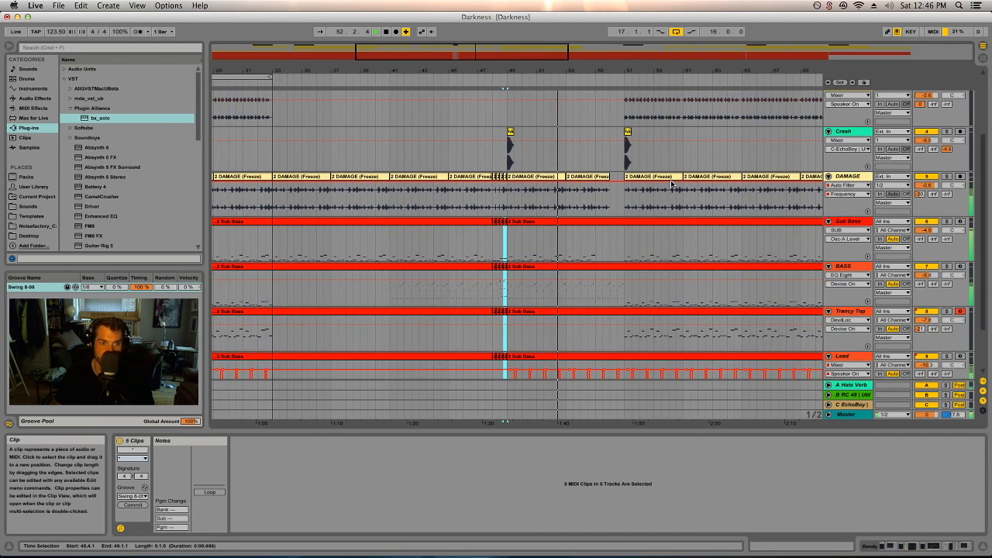
Step: Duplicate a one-bar DAMAGE slice into the gap at bar 56, reverse the copy, and play back the transition into bar 57
{"action": "left_click", "coordinate": [603, 196]}
{"action": "key", "text": "super+e"}
{"action": "left_click", "coordinate": [603, 178]}
{"action": "key", "text": "super+d"}
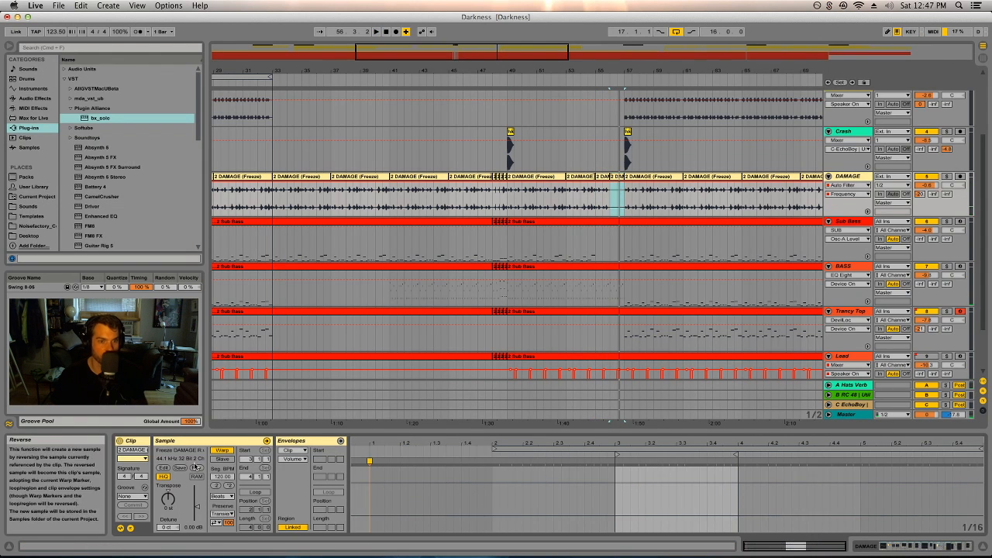
{"action": "left_click", "coordinate": [598, 83]}
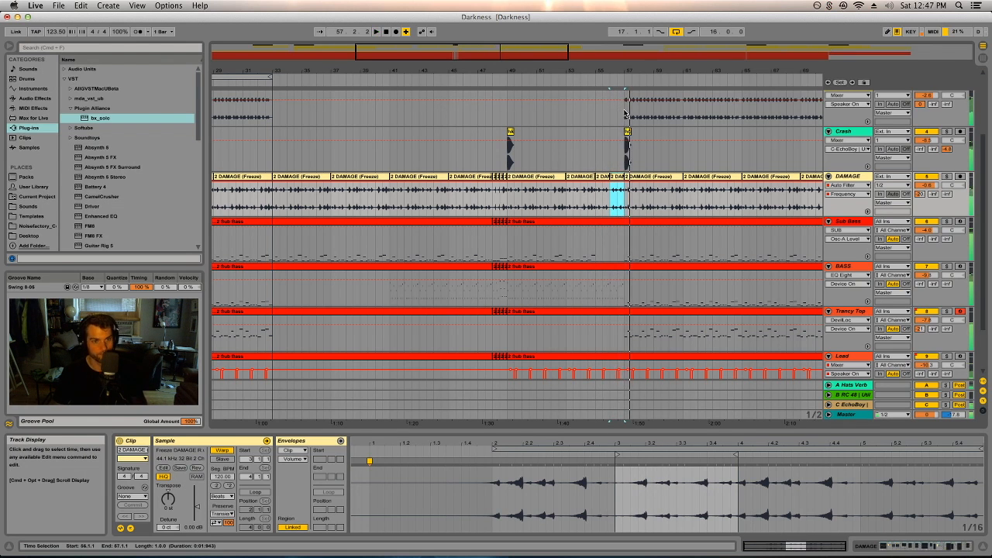
{"action": "left_click", "coordinate": [591, 81]}
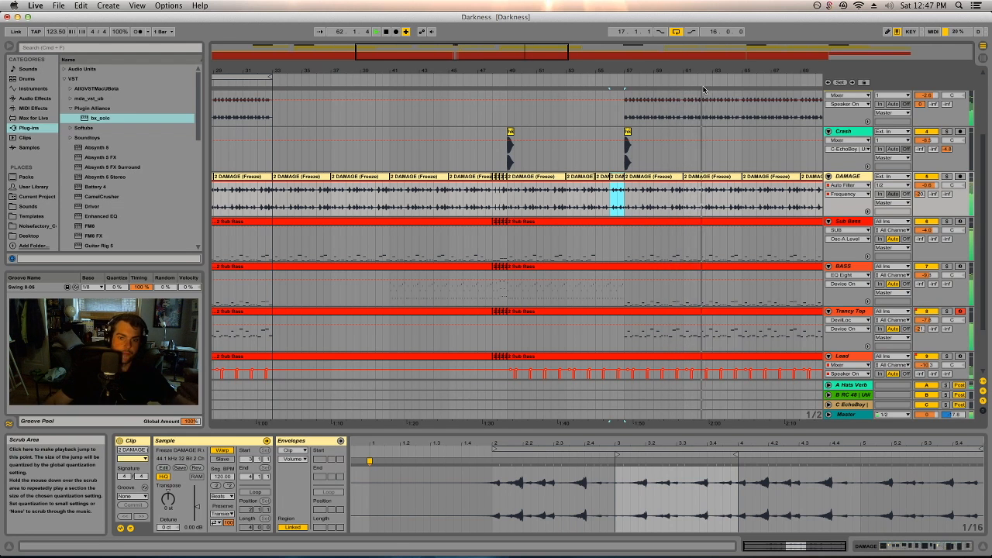
Step: Adjust Trancy Top's send to A Hats Verb and insert an EQ Eight between Reverb and SC Comp on that return
{"action": "mouse_move", "coordinate": [920, 329]}
{"action": "left_mouse_down"}
{"action": "mouse_move", "coordinate": [920, 314]}
{"action": "mouse_move", "coordinate": [920, 344]}
{"action": "left_mouse_up"}
{"action": "key", "text": "Tab"}
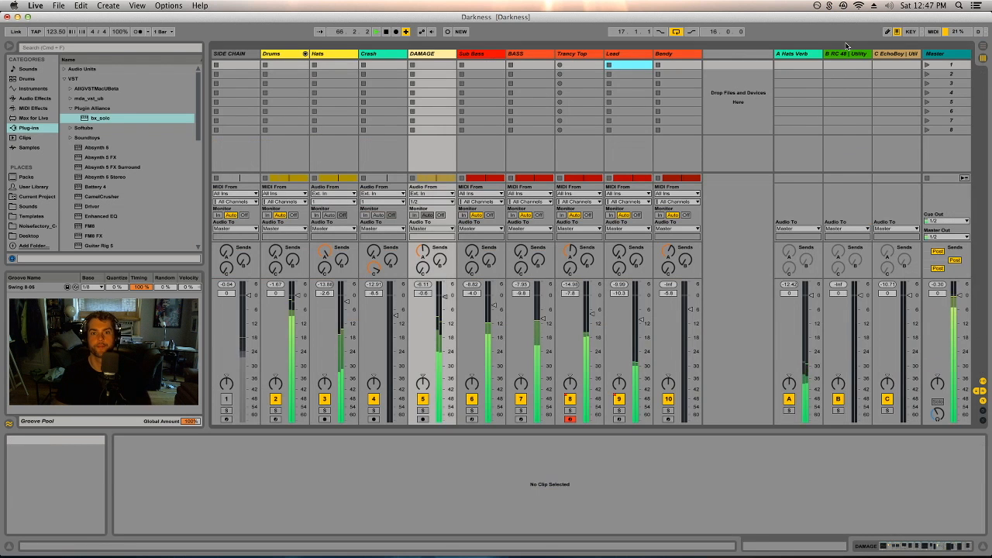
{"action": "left_click", "coordinate": [803, 57]}
{"action": "left_click", "coordinate": [804, 57]}
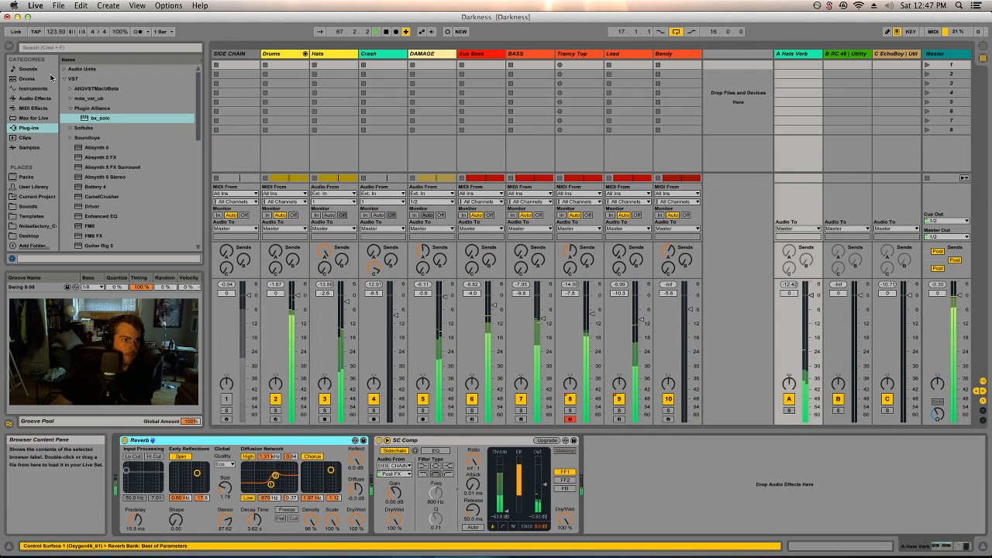
{"action": "left_click", "coordinate": [35, 98]}
{"action": "mouse_move", "coordinate": [93, 168]}
{"action": "left_mouse_down"}
{"action": "mouse_move", "coordinate": [356, 484]}
{"action": "mouse_move", "coordinate": [483, 478]}
{"action": "mouse_move", "coordinate": [505, 444]}
{"action": "mouse_move", "coordinate": [506, 453]}
{"action": "mouse_move", "coordinate": [524, 448]}
{"action": "left_mouse_up"}
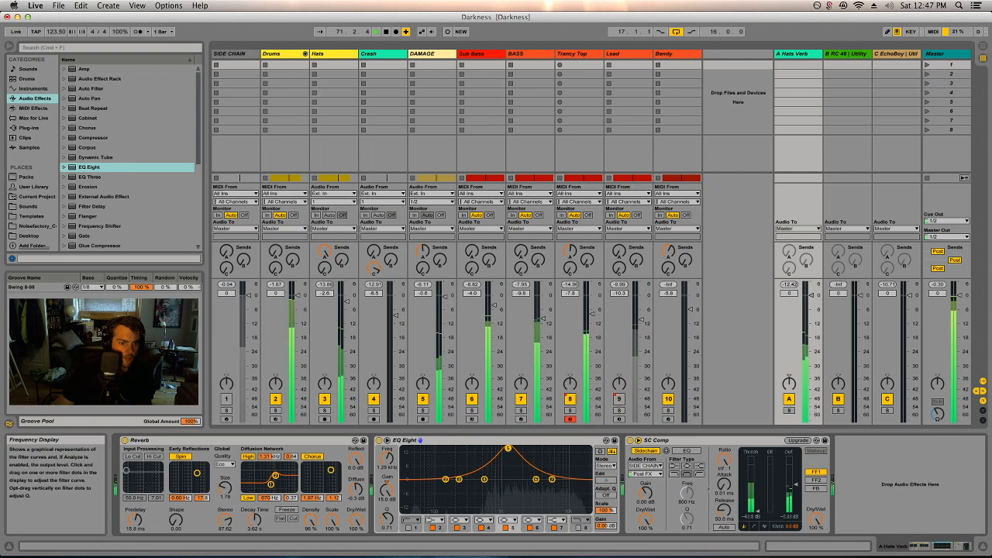
Step: In EQ Eight, cut band 5 by 15 dB with a narrower Q and turn band 2 into a low cut at 317 Hz
{"action": "left_click_drag", "start_coordinate": [388, 493], "coordinate": [388, 555]}
{"action": "left_click_drag", "start_coordinate": [386, 521], "coordinate": [387, 510]}
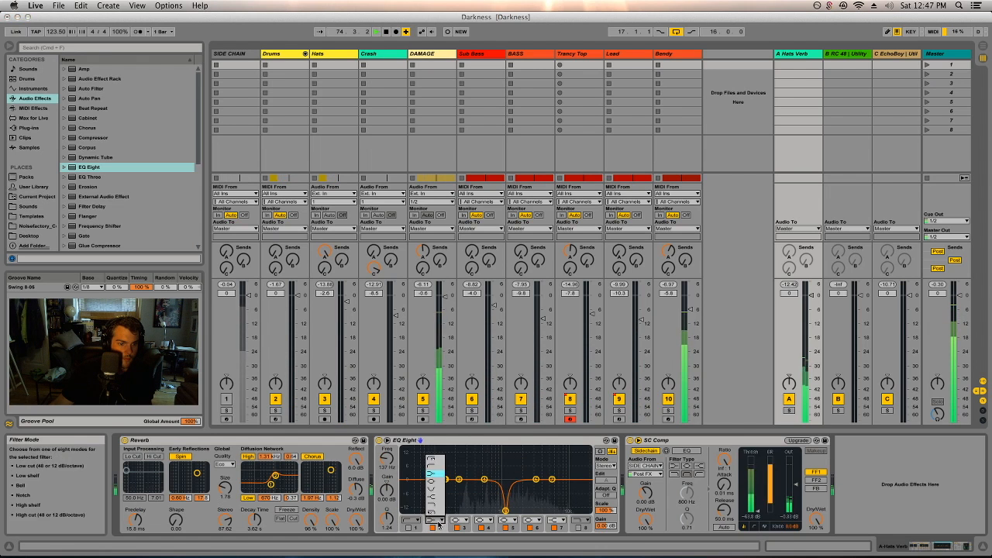
{"action": "left_click", "coordinate": [446, 480]}
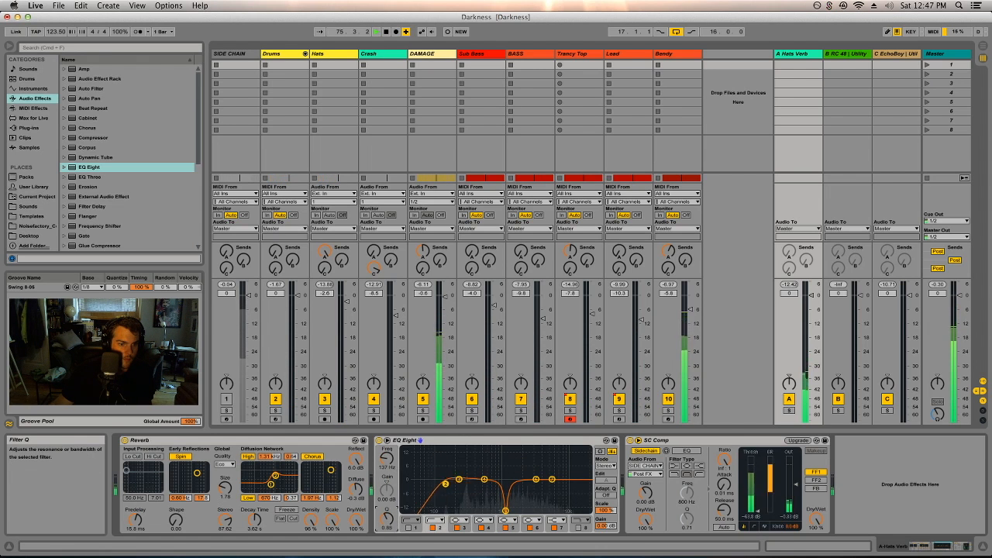
{"action": "left_click_drag", "start_coordinate": [387, 459], "coordinate": [387, 448]}
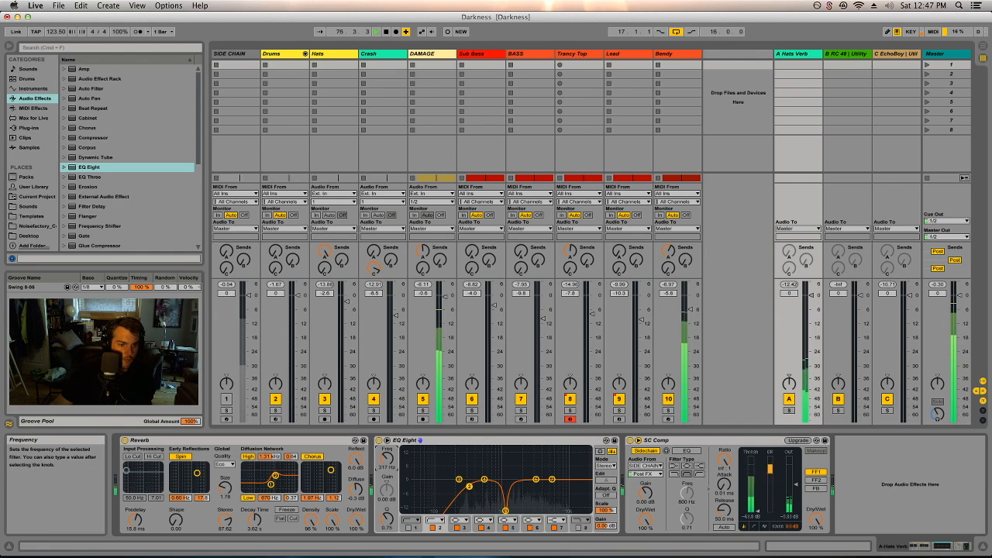
{"action": "left_click", "coordinate": [862, 479]}
Step: Set EQ Eight band 7 to 6.71 kHz at -4.09 dB with a Q of 1.94
{"action": "left_click_drag", "start_coordinate": [388, 459], "coordinate": [388, 464]}
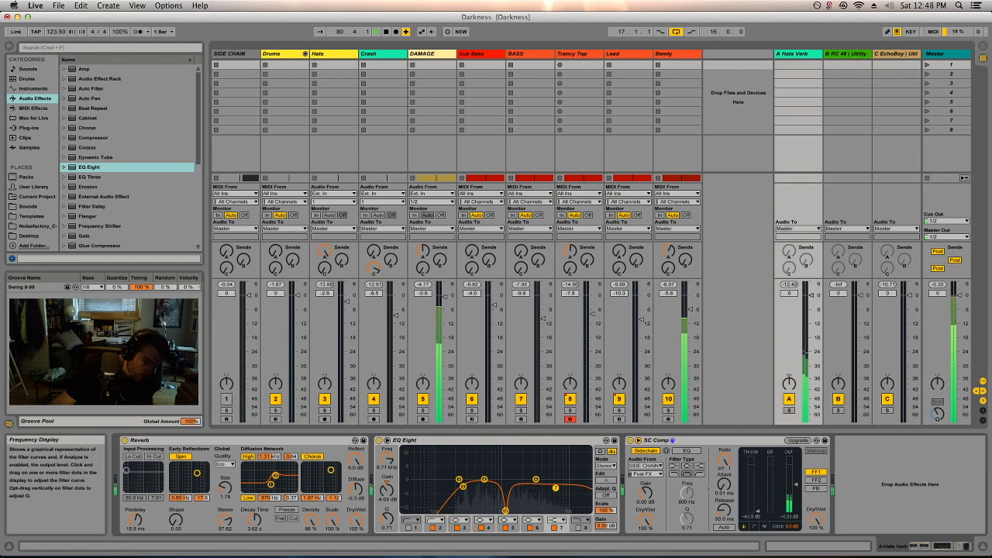
{"action": "left_click_drag", "start_coordinate": [386, 520], "coordinate": [386, 512]}
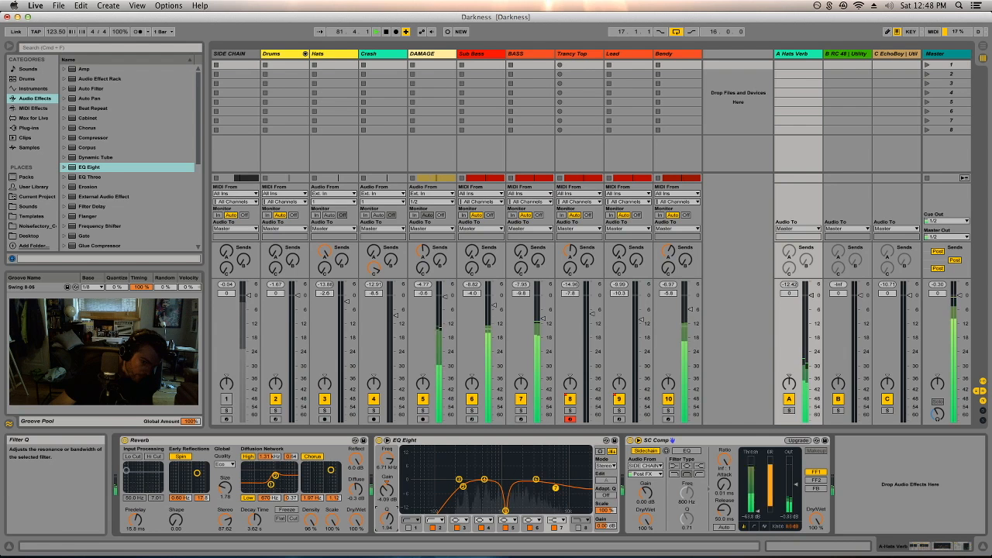
{"action": "left_click", "coordinate": [880, 470]}
Step: Solo the A Hats Verb return, sweep band 5 as a boost, and retune its -15 dB notch to about 1.23 kHz
{"action": "left_click", "coordinate": [789, 410]}
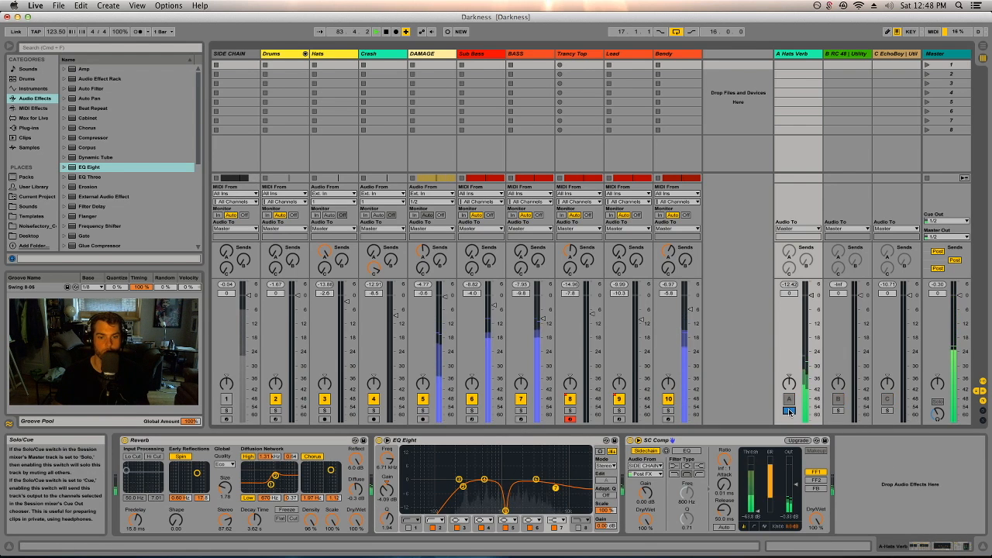
{"action": "left_click_drag", "start_coordinate": [504, 511], "coordinate": [496, 445]}
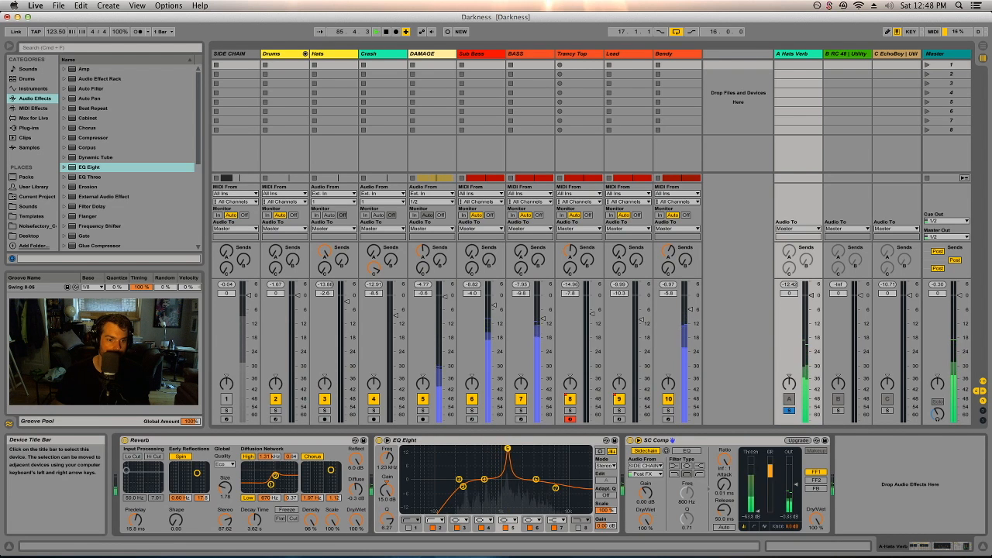
{"action": "left_click_drag", "start_coordinate": [389, 520], "coordinate": [389, 530]}
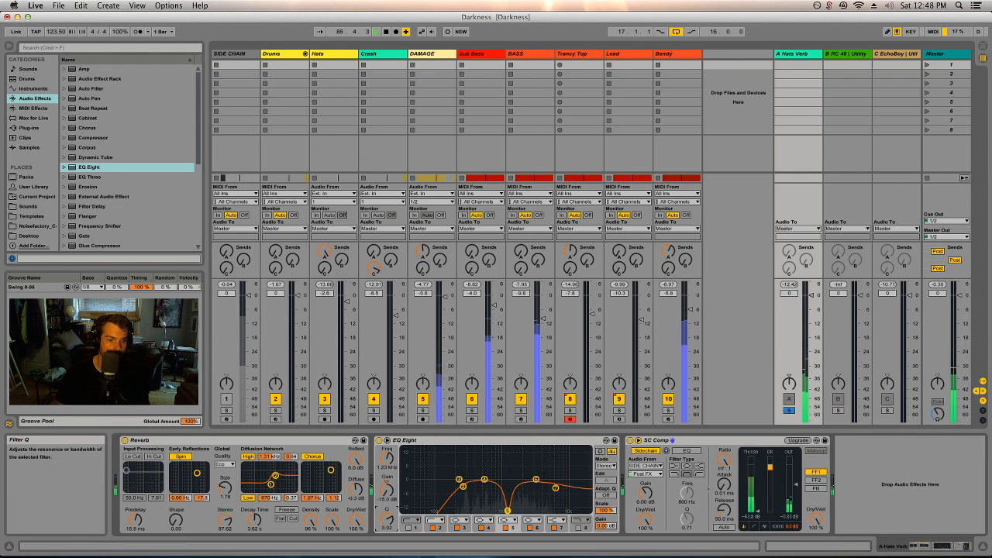
Step: Move EQ Eight band 7 to about 4.9 kHz with a 2.36 dB boost, unsolo the return, and go back to the arrangement
{"action": "left_click_drag", "start_coordinate": [556, 487], "coordinate": [552, 475]}
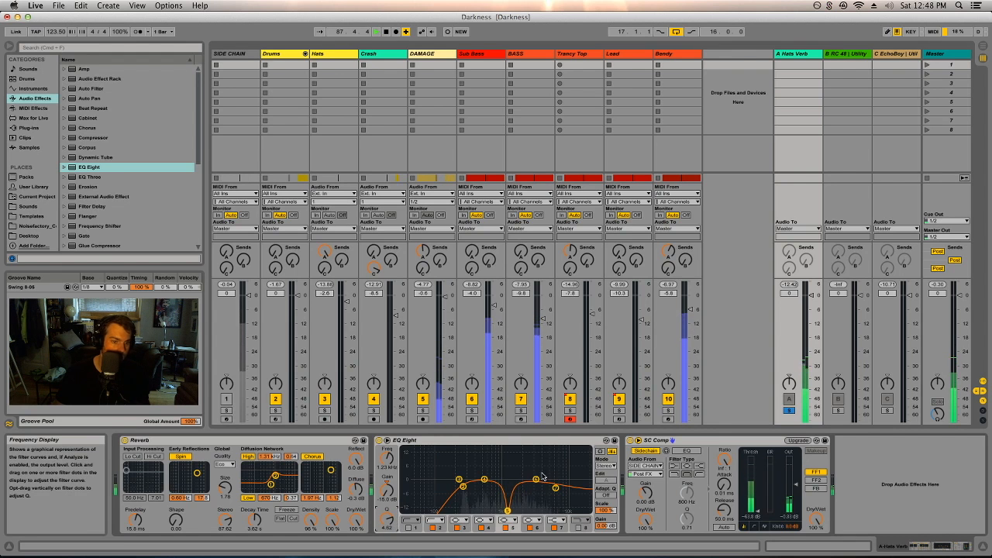
{"action": "left_click_drag", "start_coordinate": [551, 473], "coordinate": [546, 479]}
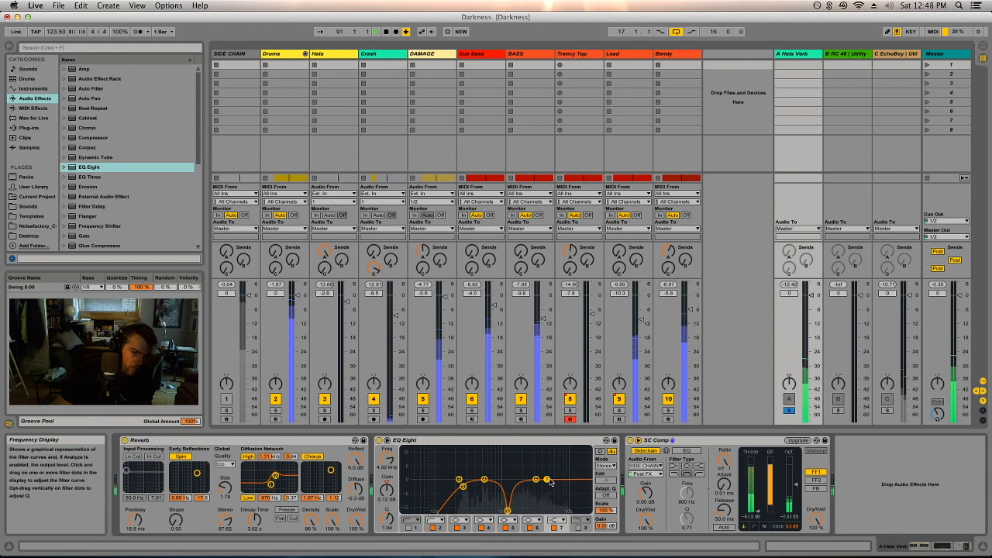
{"action": "left_click_drag", "start_coordinate": [543, 473], "coordinate": [545, 475]}
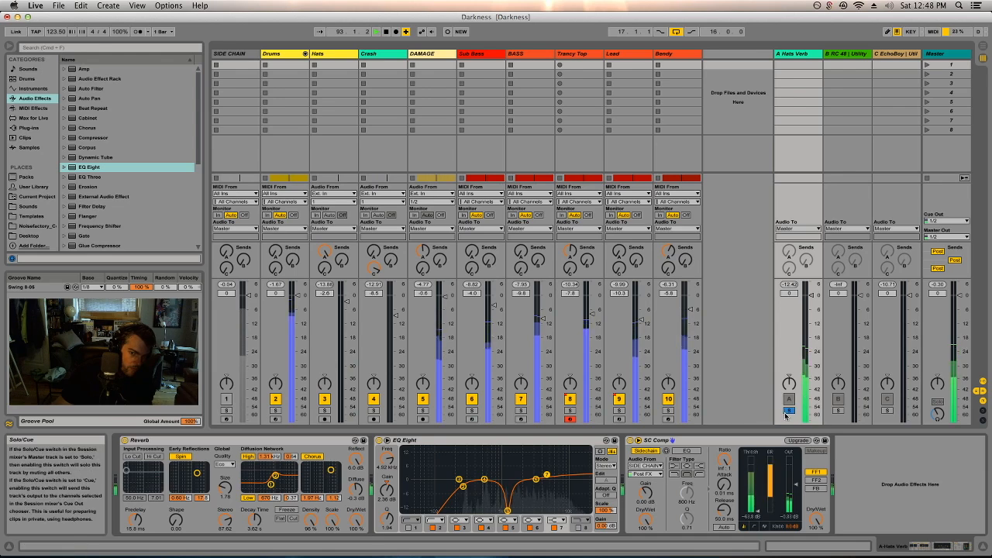
{"action": "left_click", "coordinate": [789, 410]}
{"action": "key", "text": "Tab"}
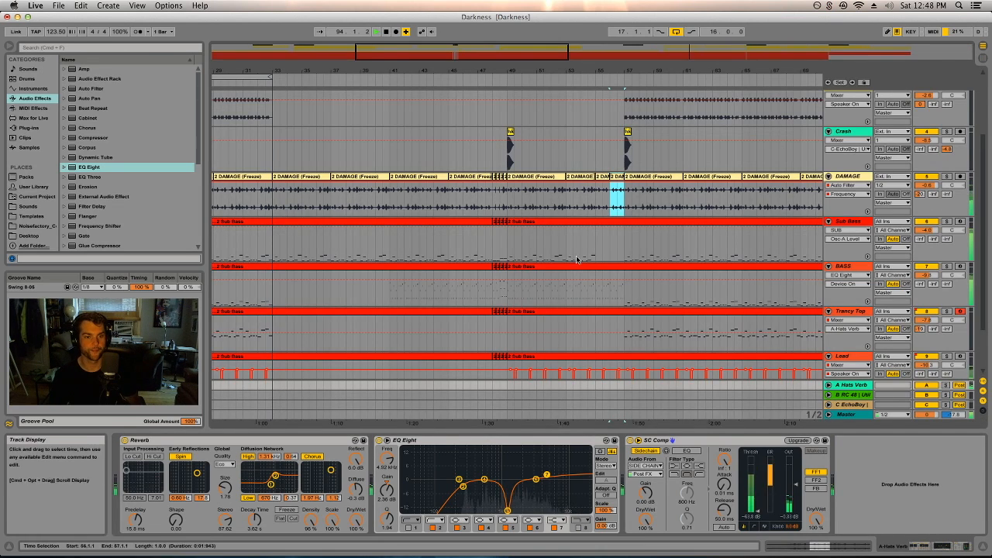
Step: Show the SC Comp Output Gain automation on the Trancy Top track and select bars 91 to 121 in it
{"action": "left_click_drag", "start_coordinate": [593, 70], "coordinate": [444, 71]}
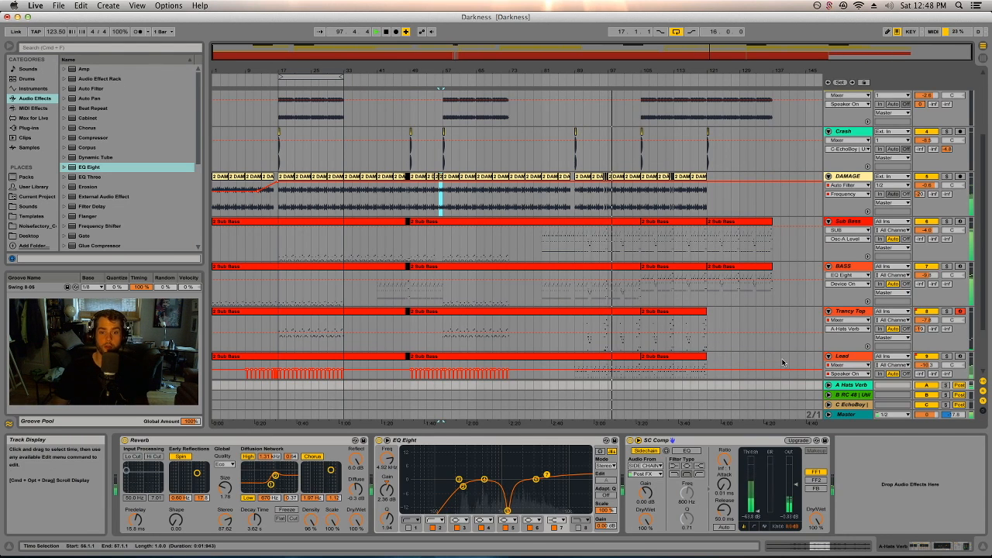
{"action": "left_click", "coordinate": [849, 319]}
{"action": "left_click", "coordinate": [843, 392]}
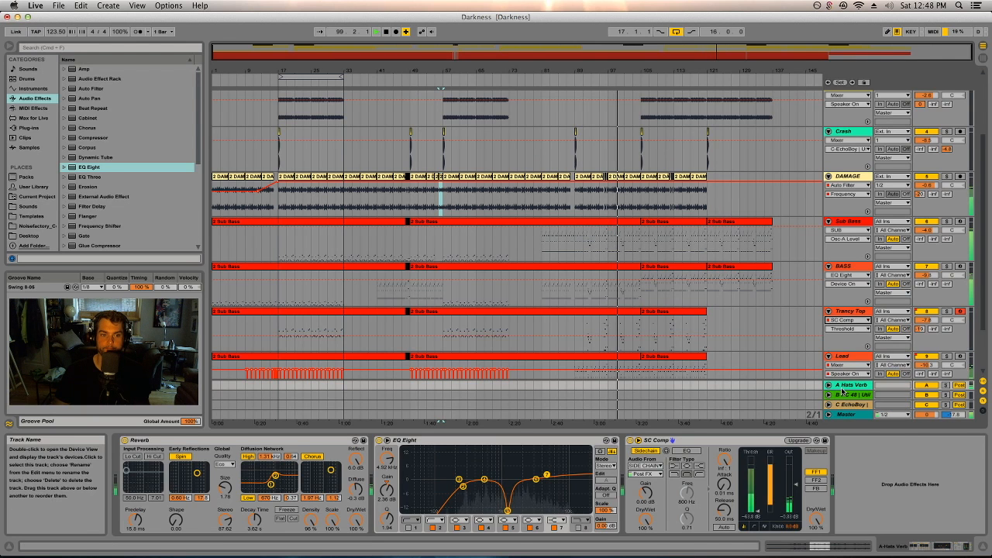
{"action": "left_click", "coordinate": [848, 328]}
{"action": "left_click", "coordinate": [845, 384]}
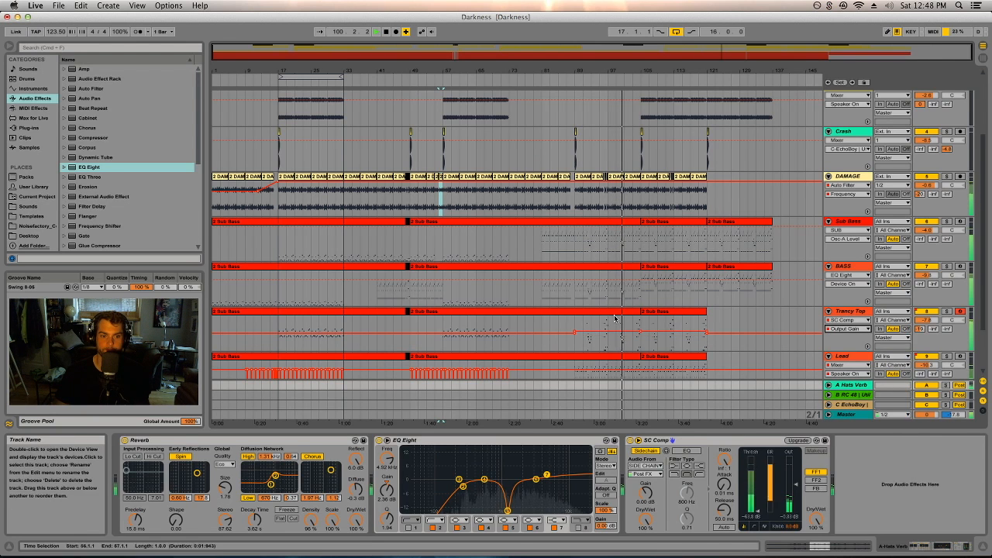
{"action": "left_click", "coordinate": [618, 333]}
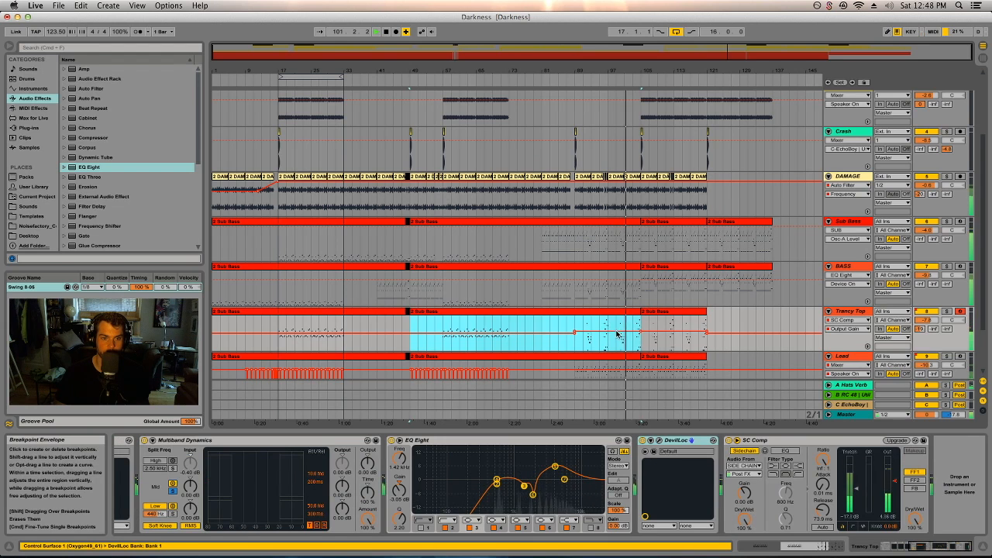
{"action": "left_click", "coordinate": [618, 334]}
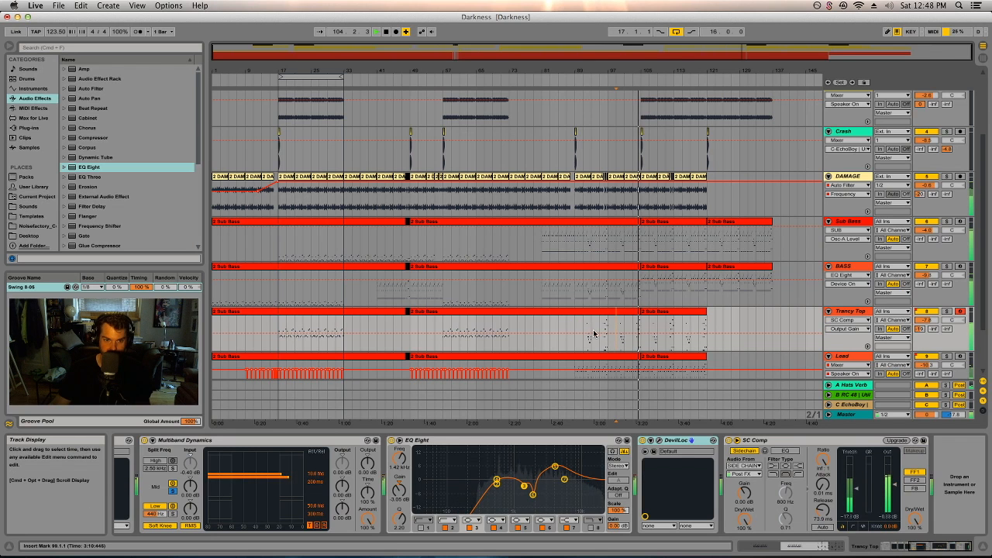
{"action": "left_click_drag", "start_coordinate": [582, 334], "coordinate": [706, 334]}
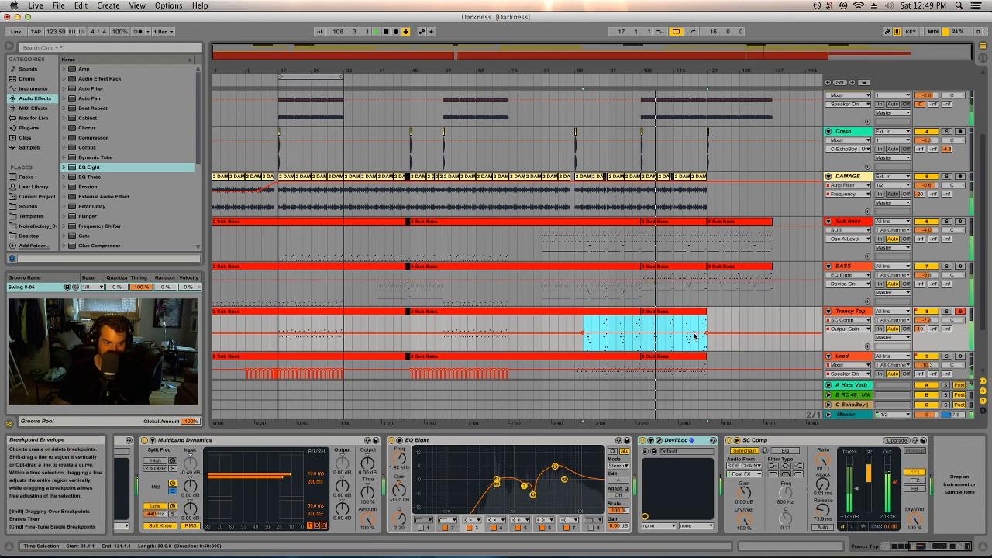
Step: Enlarge the Trancy Top track, nudge its Output Gain automation across the selected bars, and play the section back
{"action": "key", "text": "space"}
{"action": "left_click_drag", "start_coordinate": [831, 351], "coordinate": [887, 550]}
{"action": "scroll", "coordinate": [733, 277], "scroll_direction": "down", "scroll_amount": 5}
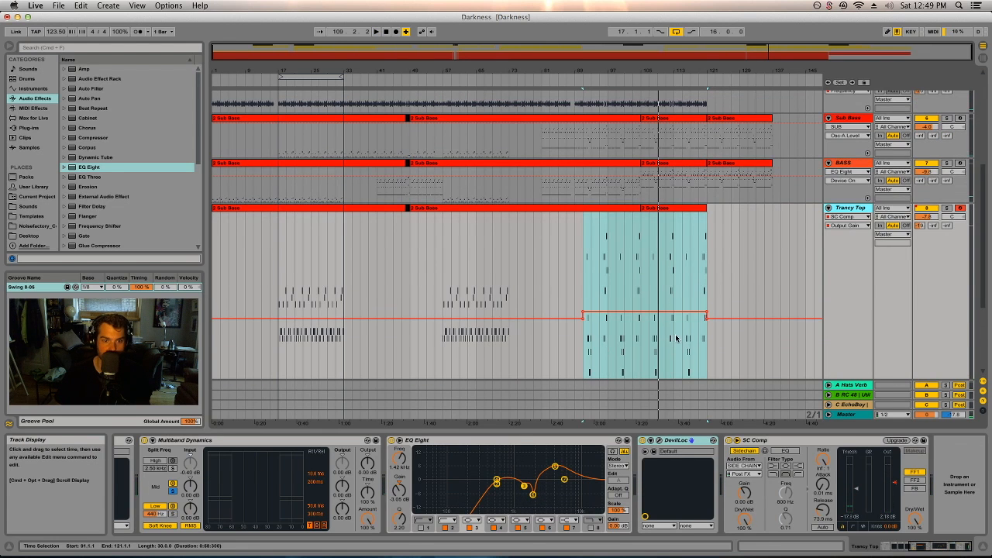
{"action": "left_click_drag", "start_coordinate": [647, 318], "coordinate": [647, 317]}
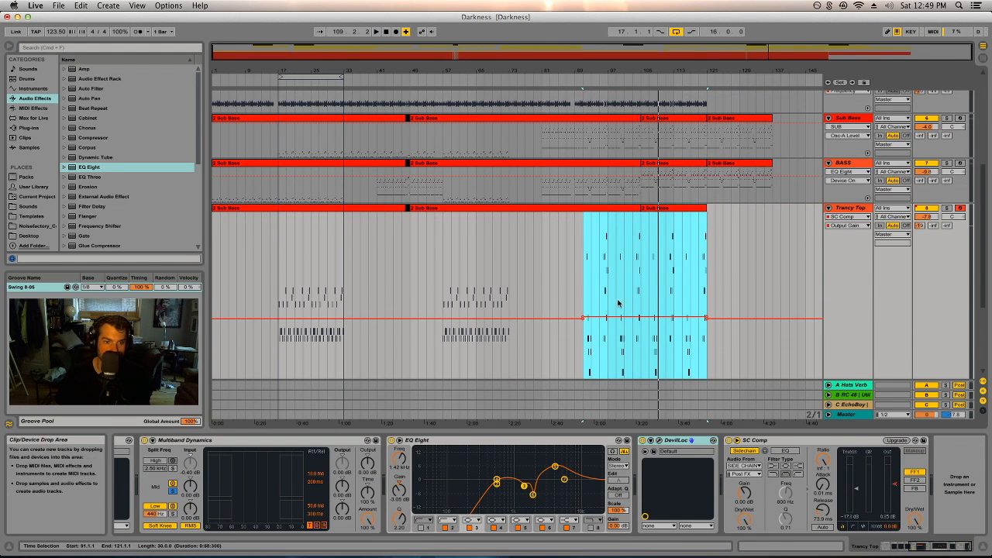
{"action": "left_click", "coordinate": [586, 275]}
{"action": "key", "text": "space"}
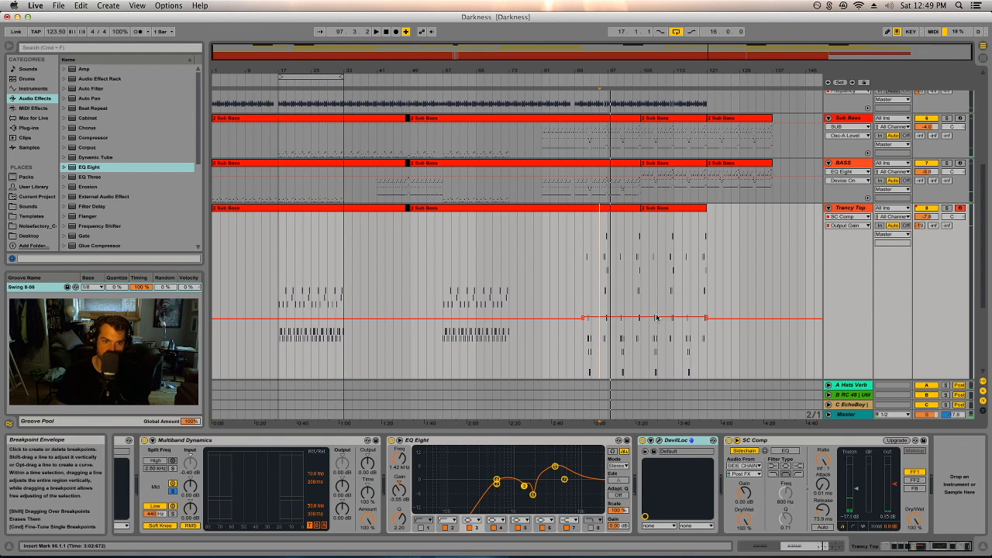
Step: Show Trancy Top's A-Hats Verb send automation, lower it across bars 91 to 121, and audition the section
{"action": "left_click", "coordinate": [920, 225]}
{"action": "left_click", "coordinate": [681, 208]}
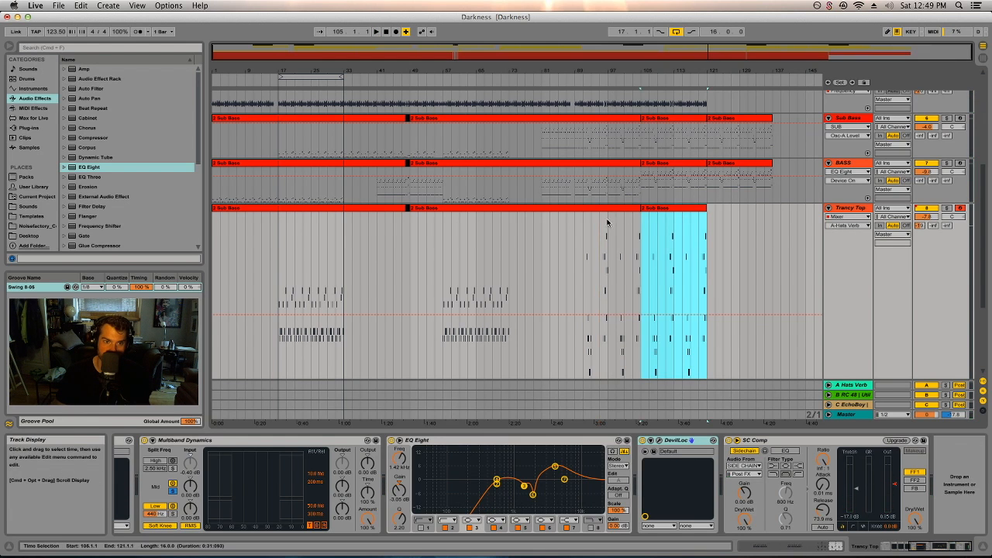
{"action": "left_click", "coordinate": [585, 235], "text": "shift"}
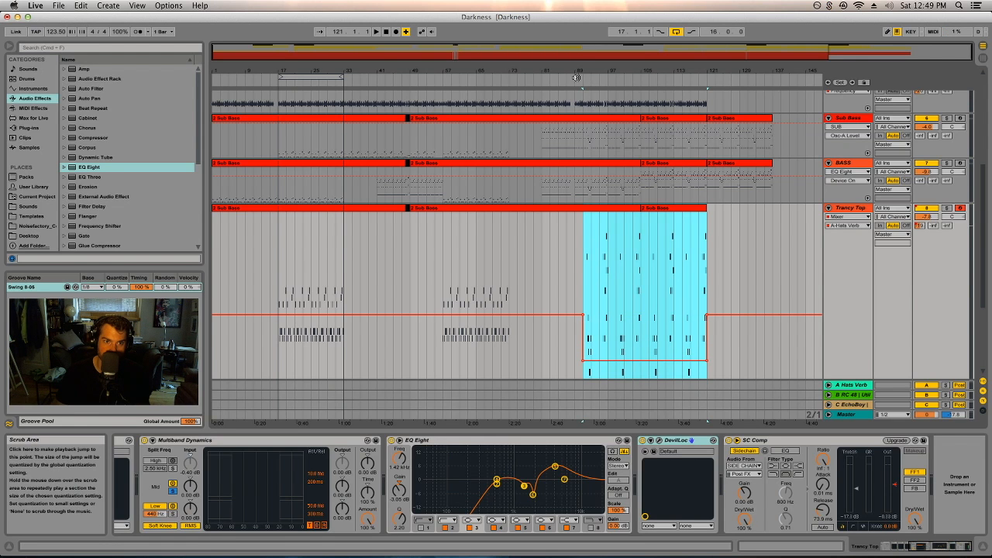
{"action": "left_click", "coordinate": [591, 79]}
{"action": "left_click", "coordinate": [601, 79]}
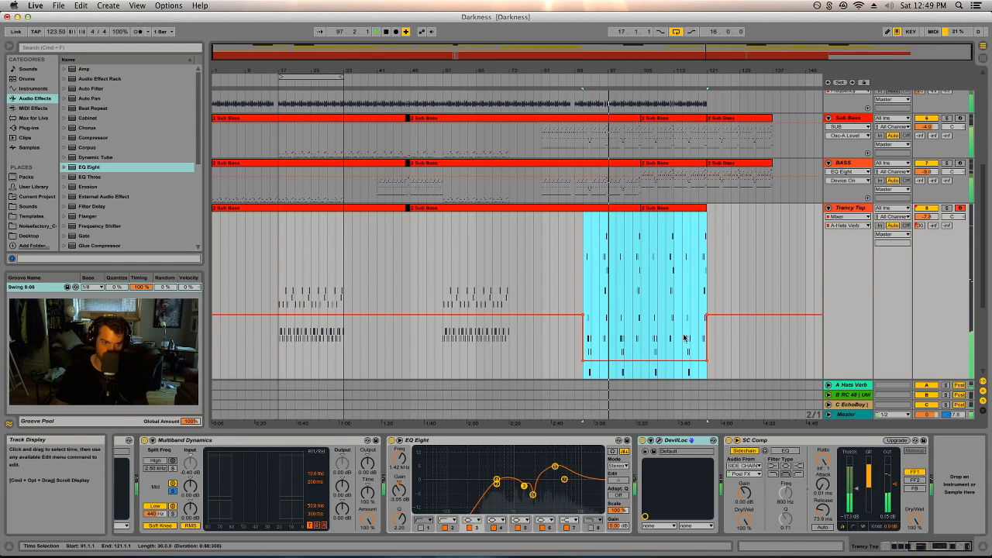
Step: Raise the lowered A-Hats Verb send level partway between bars 91 and 121, fine-tuning it during playback
{"action": "left_click_drag", "start_coordinate": [678, 361], "coordinate": [676, 337]}
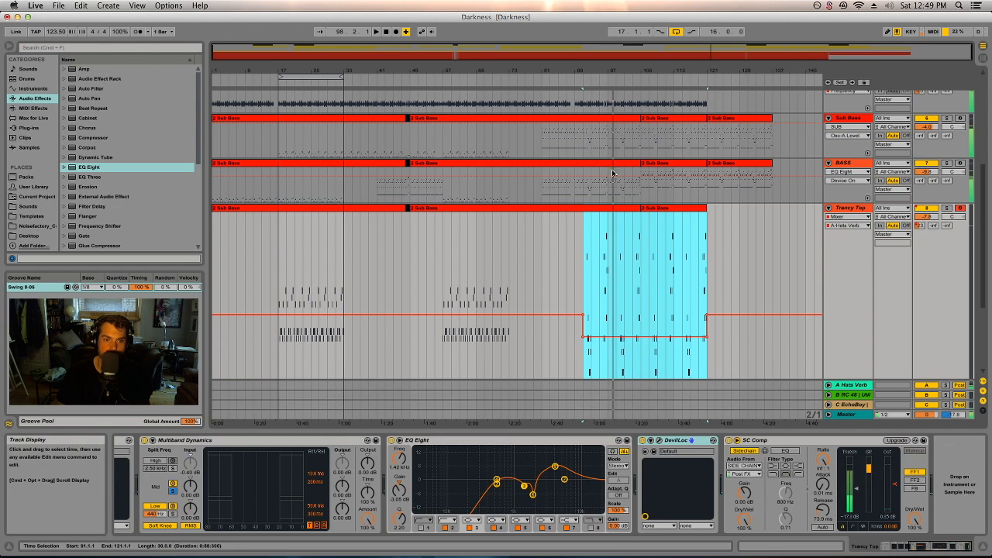
{"action": "key", "text": "space"}
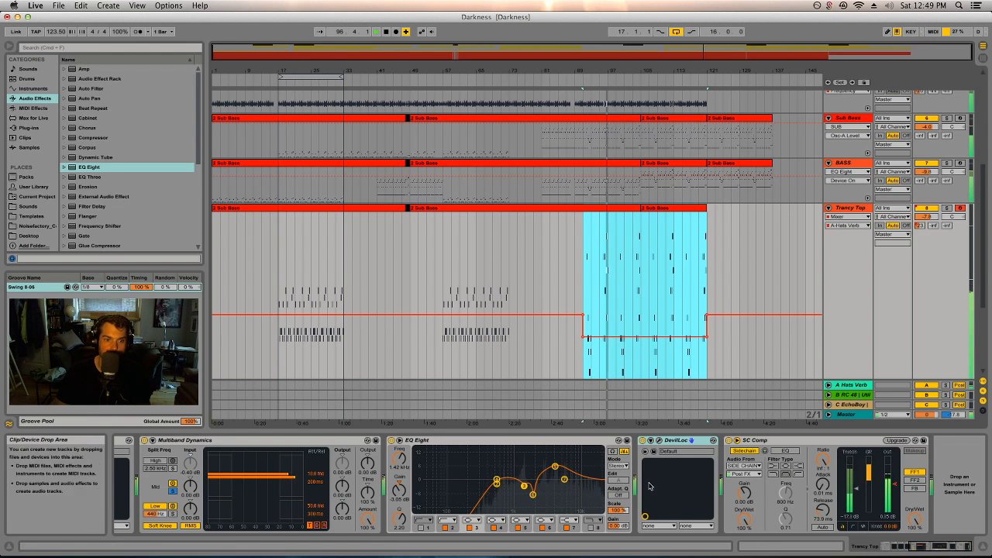
{"action": "key", "text": "space"}
{"action": "left_click_drag", "start_coordinate": [618, 336], "coordinate": [617, 334]}
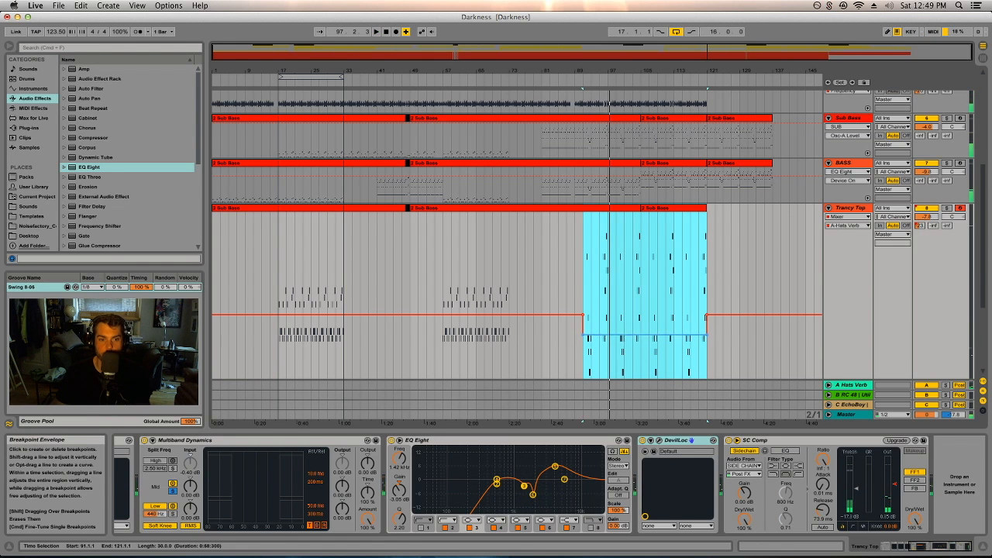
{"action": "left_click", "coordinate": [622, 284]}
{"action": "left_click", "coordinate": [616, 284]}
Step: Shrink the Trancy Top track back to a compact height and bring the Drums track into view
{"action": "scroll", "coordinate": [839, 327], "scroll_direction": "down", "scroll_amount": 3}
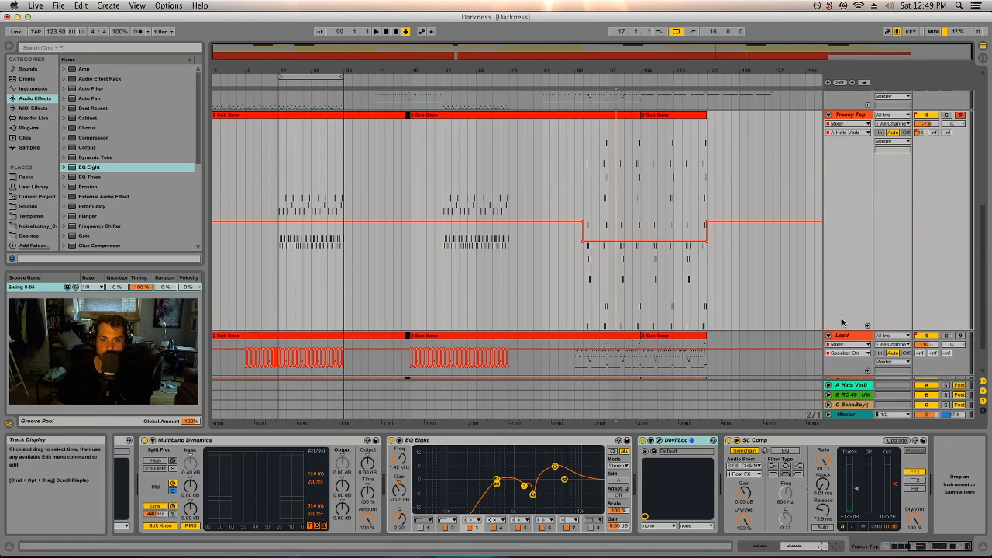
{"action": "left_click_drag", "start_coordinate": [844, 329], "coordinate": [844, 144]}
{"action": "scroll", "coordinate": [584, 283], "scroll_direction": "up", "scroll_amount": 8}
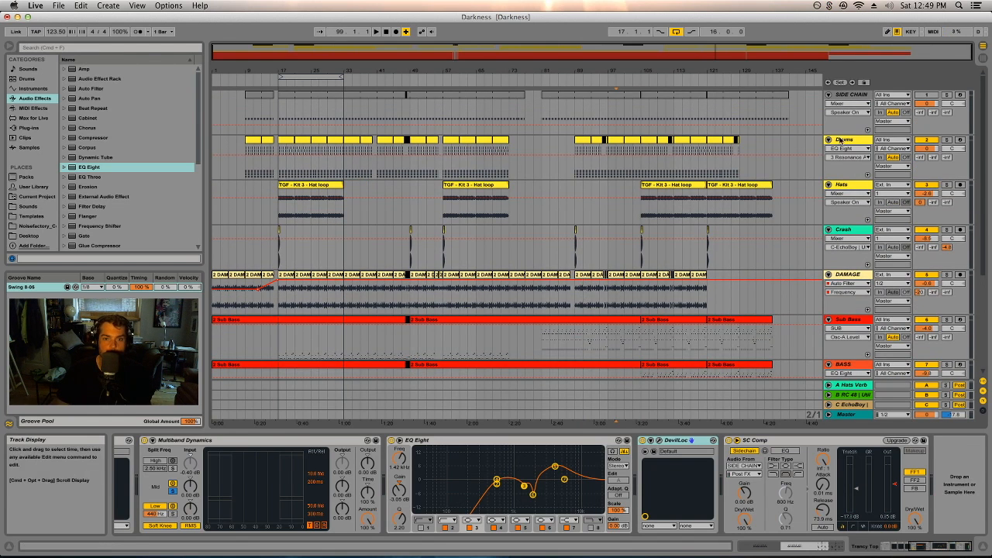
Step: Insert a MIDI track directly below Drums, name it Snare Build, and colour it yellow
{"action": "left_click", "coordinate": [844, 140]}
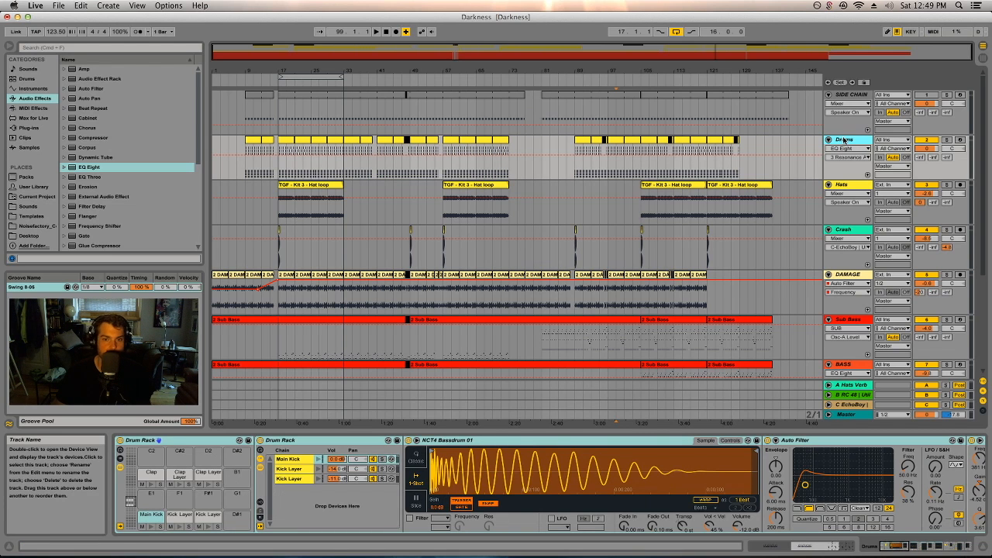
{"action": "left_click", "coordinate": [108, 5]}
{"action": "mouse_move", "coordinate": [91, 4]}
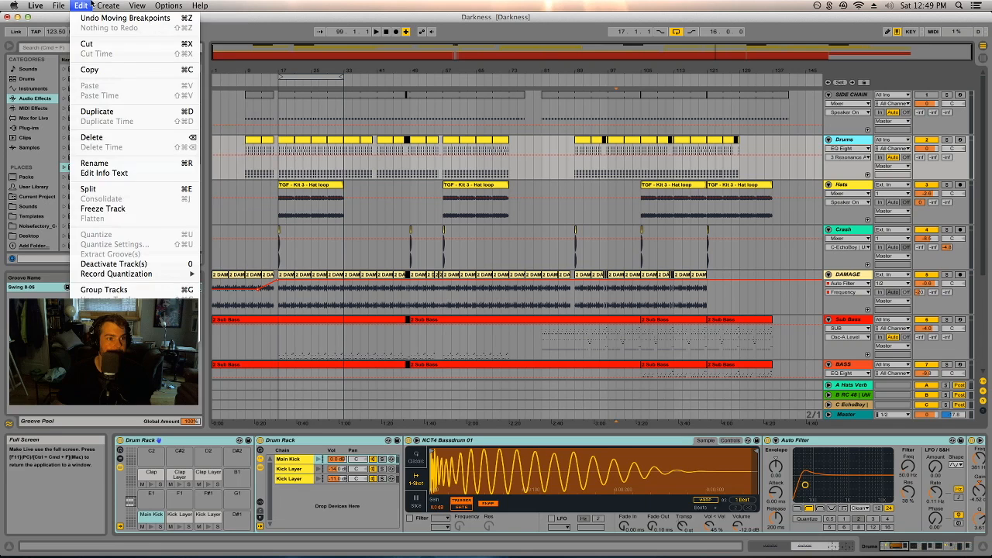
{"action": "left_click", "coordinate": [128, 57]}
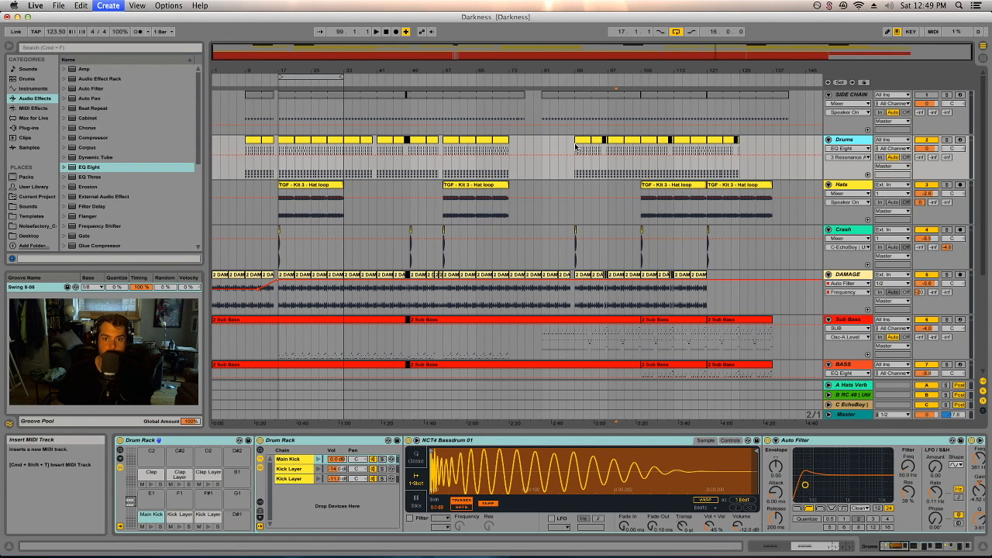
{"action": "right_click", "coordinate": [844, 188]}
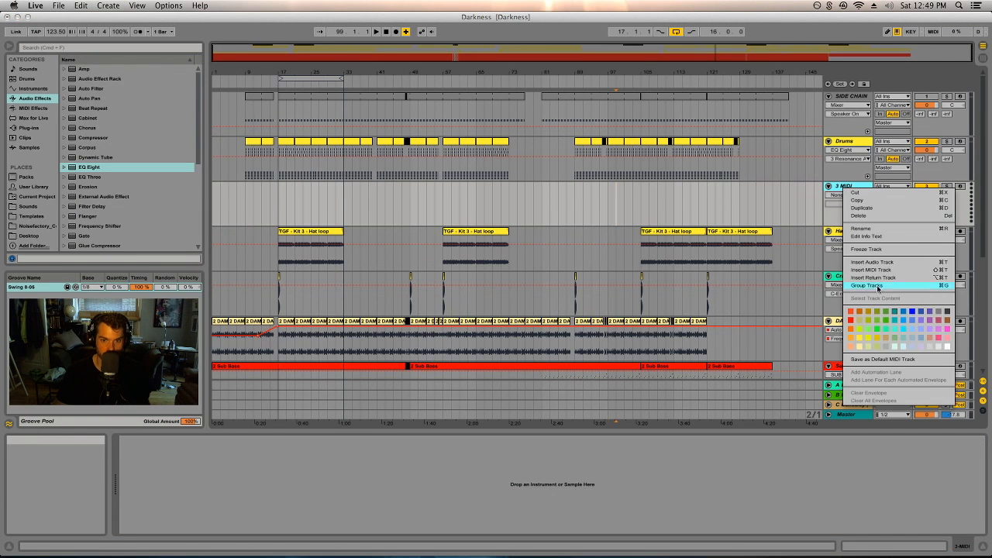
{"action": "left_click", "coordinate": [865, 338]}
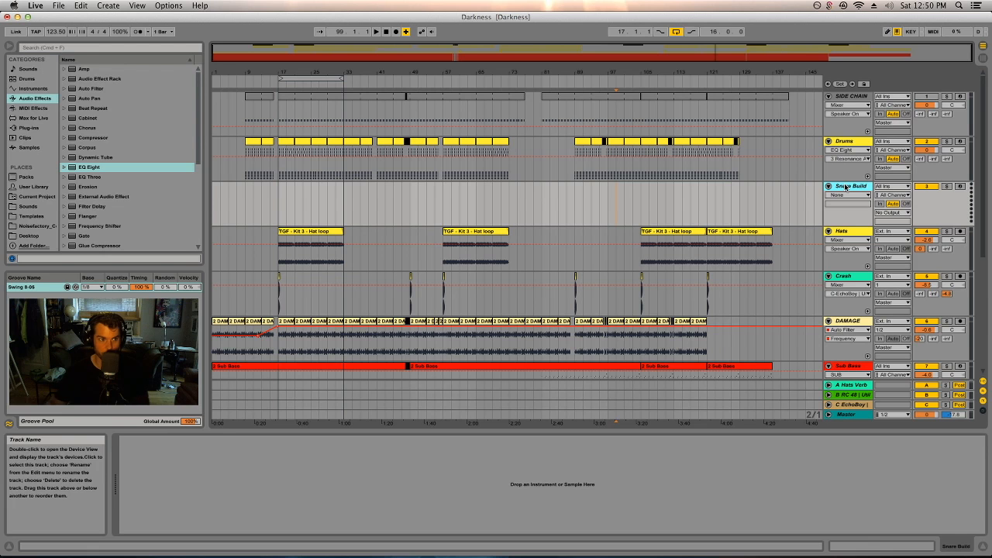
Step: Browse the Snare drum hits and audition the first samples, from 7y9A Kit-BlueSnare1.aif to 2020_PH_Snare1.aif
{"action": "left_click", "coordinate": [28, 206]}
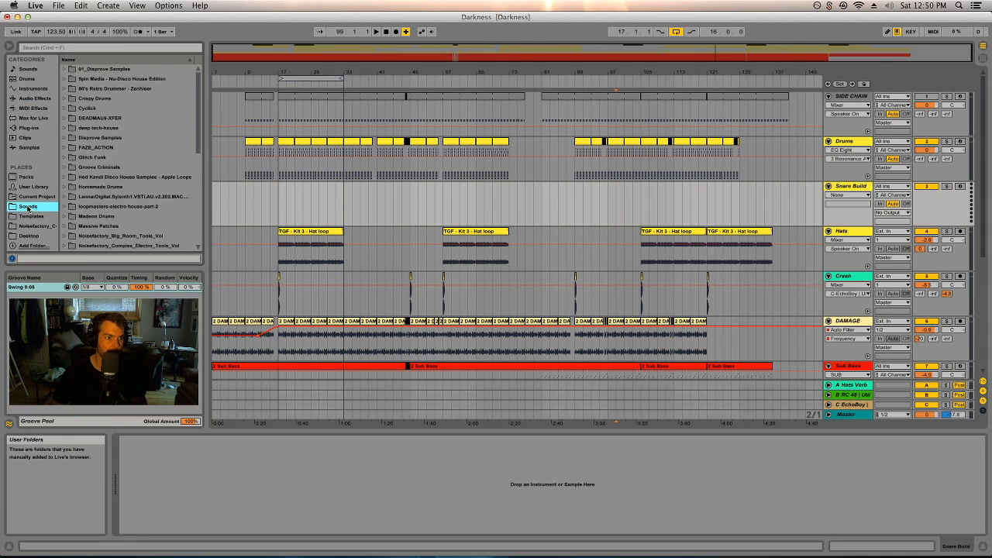
{"action": "left_click", "coordinate": [31, 78]}
{"action": "left_click", "coordinate": [65, 69]}
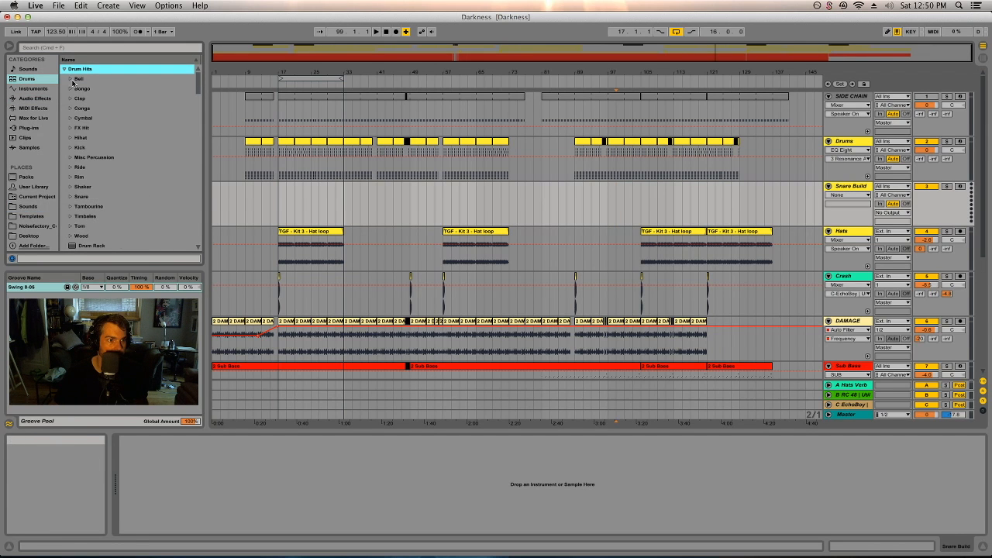
{"action": "left_click", "coordinate": [69, 196]}
{"action": "scroll", "coordinate": [115, 166], "scroll_direction": "down", "scroll_amount": 3}
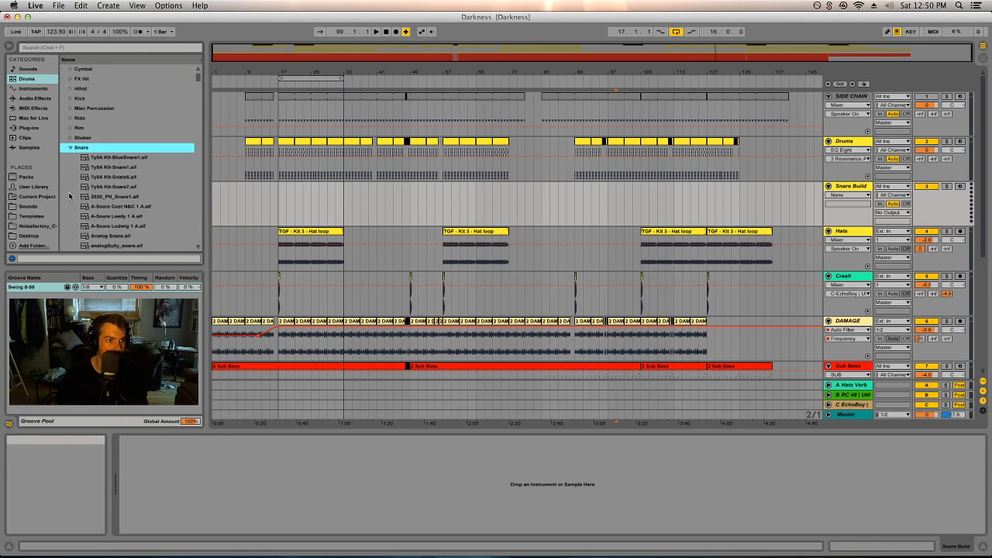
{"action": "left_click", "coordinate": [114, 158]}
{"action": "key", "text": "Down"}
{"action": "key", "text": "Up"}
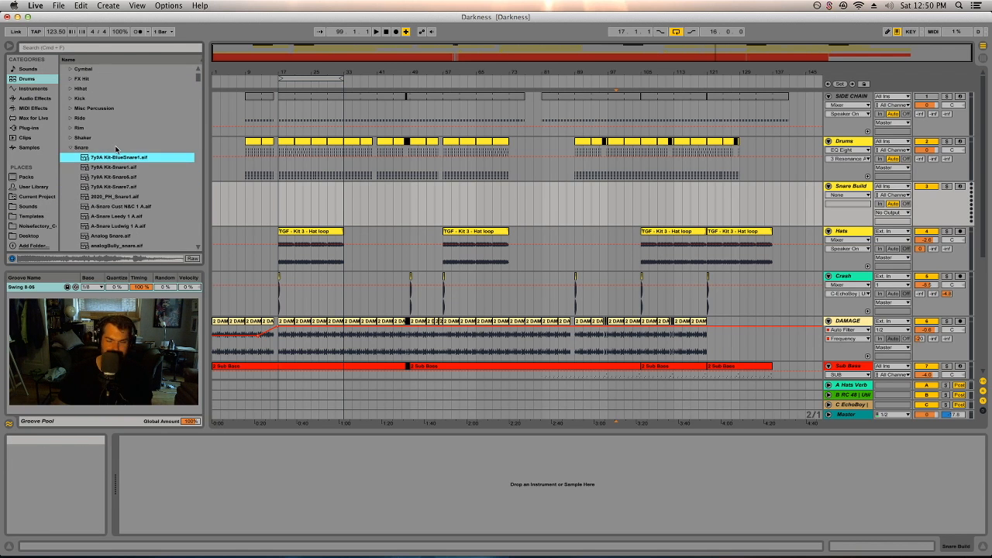
{"action": "scroll", "coordinate": [116, 150], "scroll_direction": "down", "scroll_amount": 1}
{"action": "key", "text": "Down"}
{"action": "key", "text": "Up"}
{"action": "key", "text": "Down"}
{"action": "key", "text": "Up"}
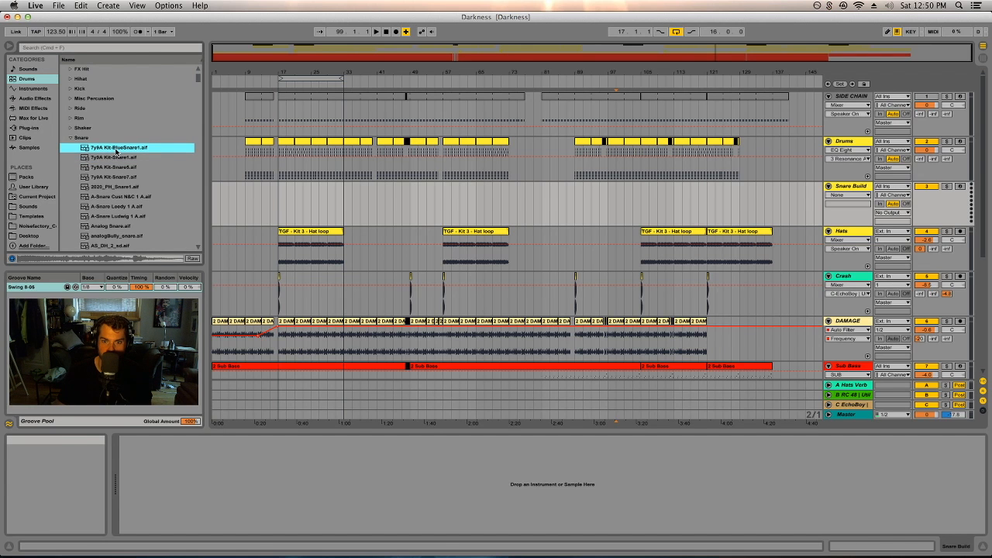
{"action": "key", "text": "Down"}
{"action": "key", "text": "Down"}
{"action": "key", "text": "Down"}
{"action": "key", "text": "Down"}
{"action": "key", "text": "Down"}
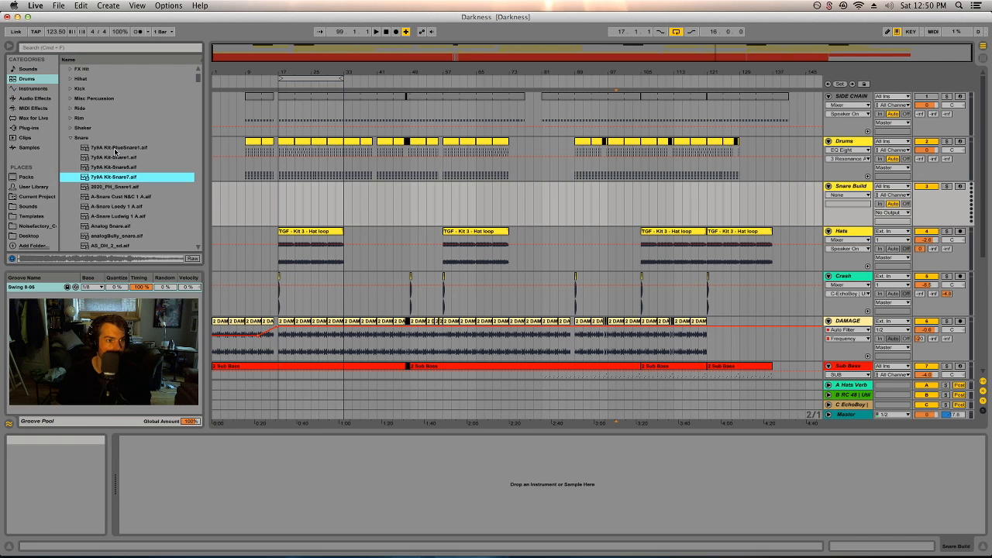
{"action": "key", "text": "Up"}
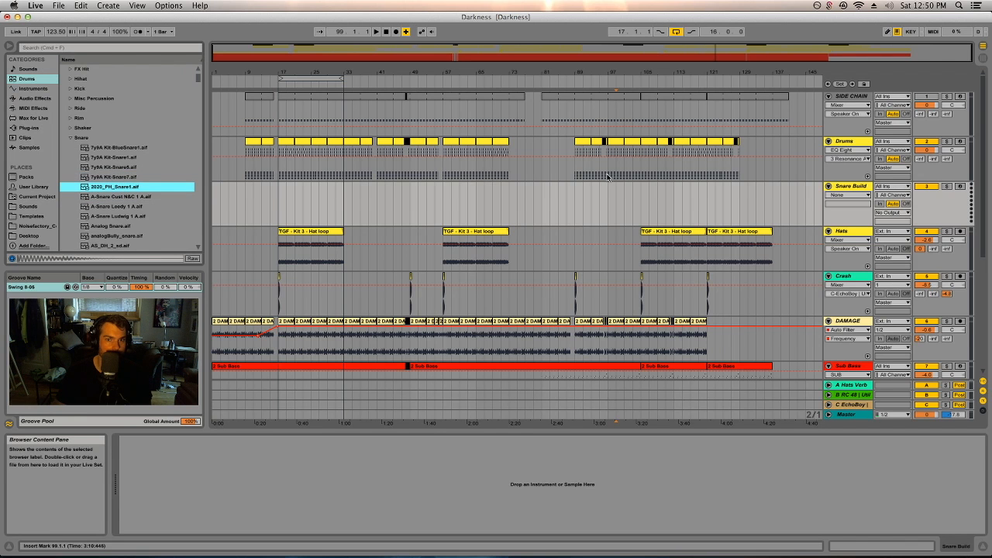
Step: Load an empty Drum Rack onto the Snare Build track
{"action": "left_click", "coordinate": [845, 188]}
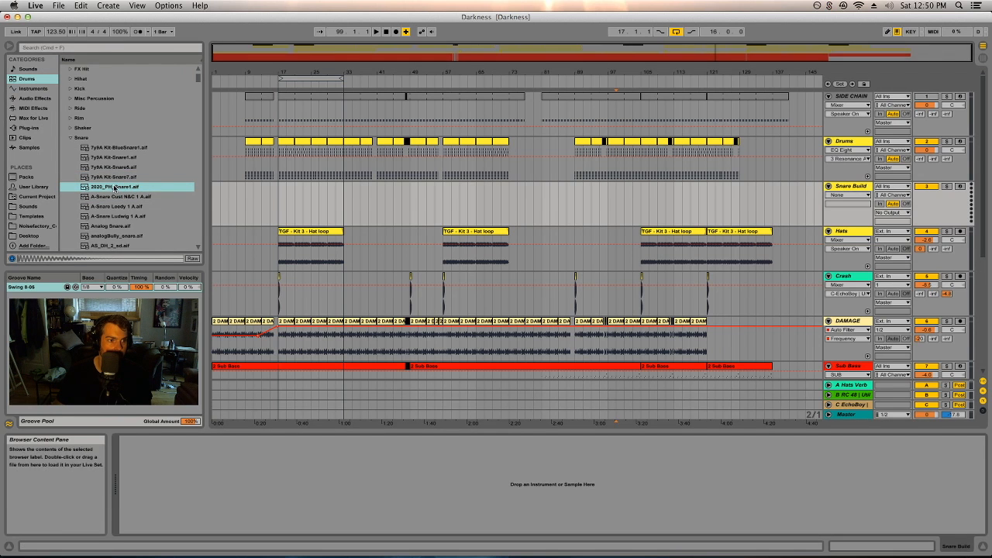
{"action": "left_click", "coordinate": [109, 188]}
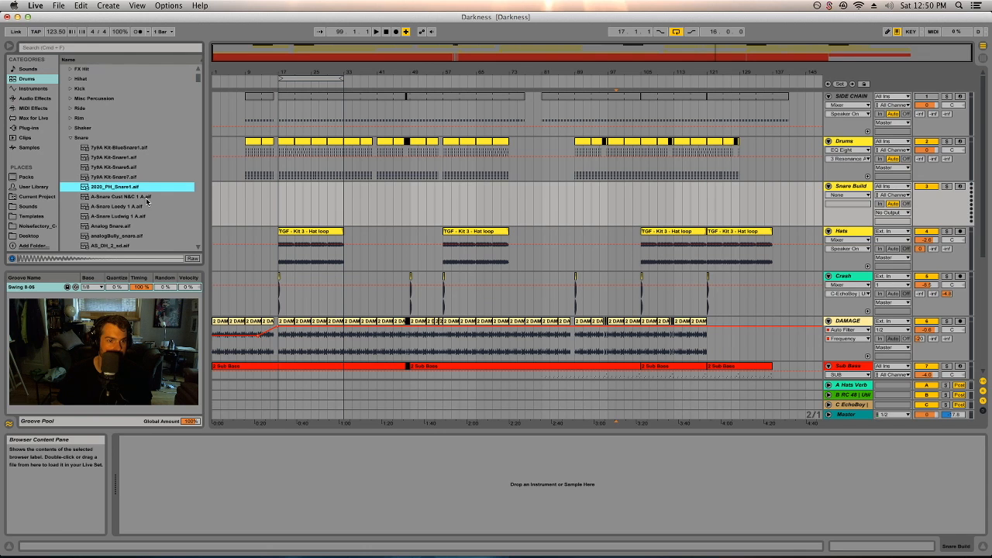
{"action": "scroll", "coordinate": [127, 127], "scroll_direction": "up", "scroll_amount": 2}
{"action": "left_click", "coordinate": [85, 70]}
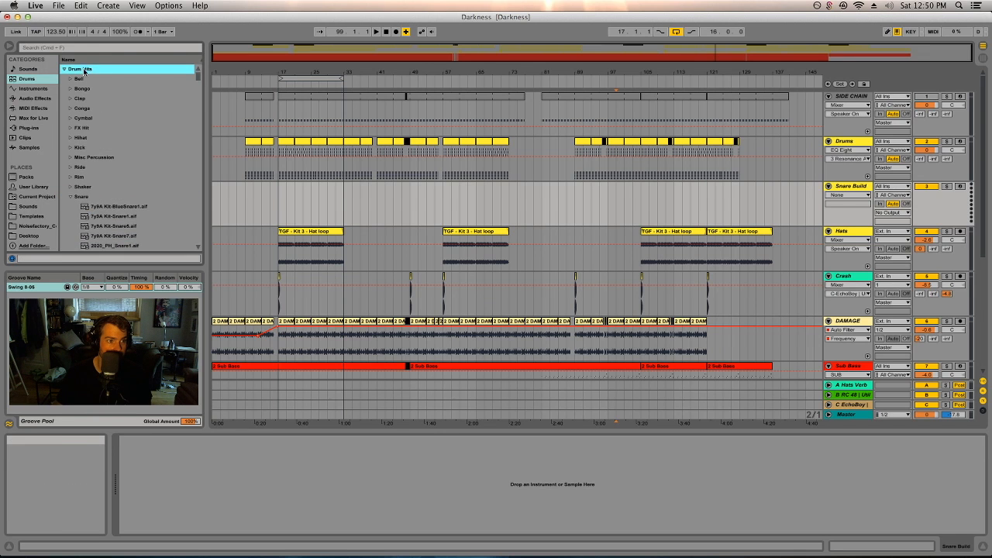
{"action": "left_click", "coordinate": [64, 70]}
{"action": "left_click_drag", "start_coordinate": [90, 79], "coordinate": [230, 498]}
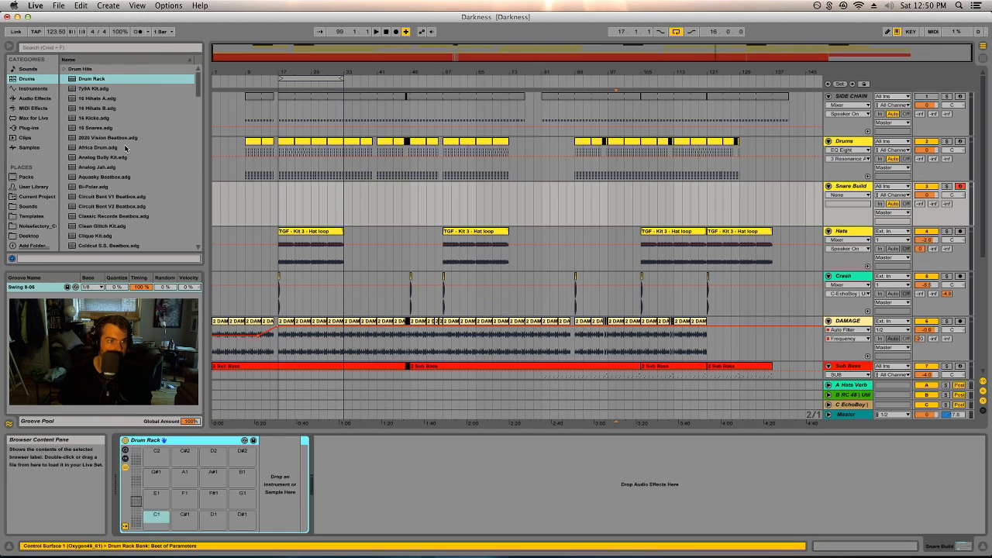
Step: Place the 2020_PH_Snare1.aif sample on the Drum Rack's C1 pad
{"action": "left_click", "coordinate": [69, 70]}
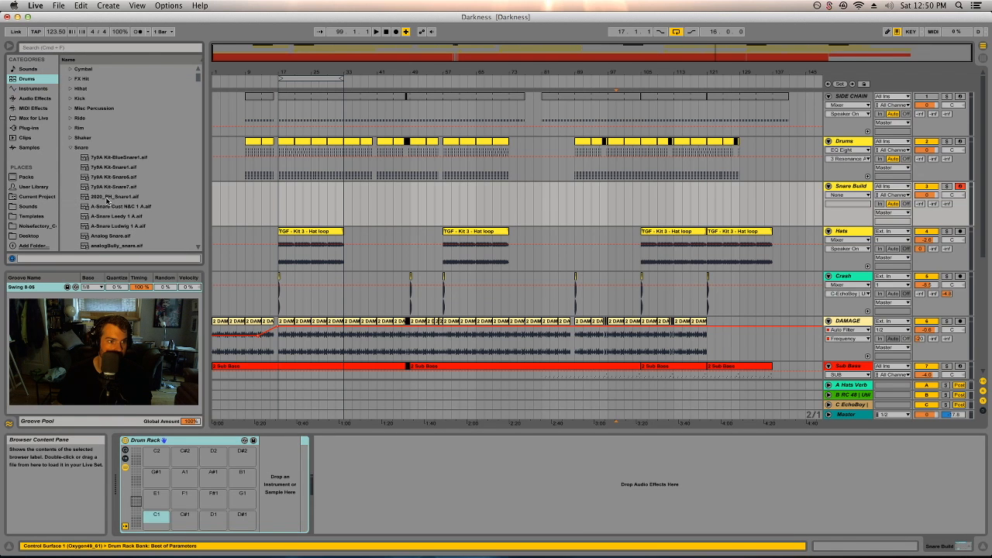
{"action": "left_click", "coordinate": [107, 197]}
{"action": "left_click_drag", "start_coordinate": [156, 518], "coordinate": [156, 518]}
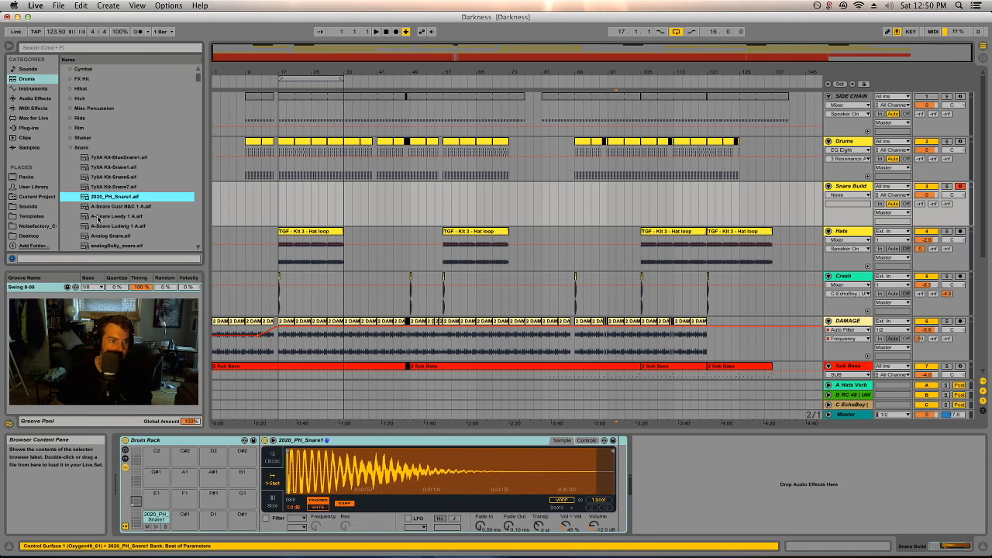
Step: Audition further snare samples and load AS_DH_8_sd.aif onto the Drum Rack's C#1 pad
{"action": "scroll", "coordinate": [107, 210], "scroll_direction": "down", "scroll_amount": 3}
{"action": "left_click", "coordinate": [126, 178]}
{"action": "key", "text": "Down"}
{"action": "key", "text": "Down"}
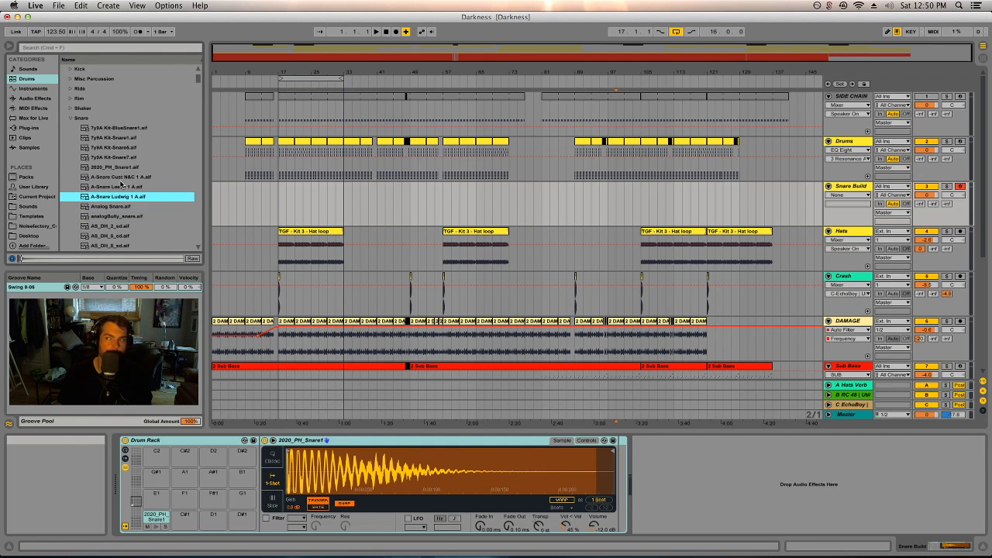
{"action": "key", "text": "Down"}
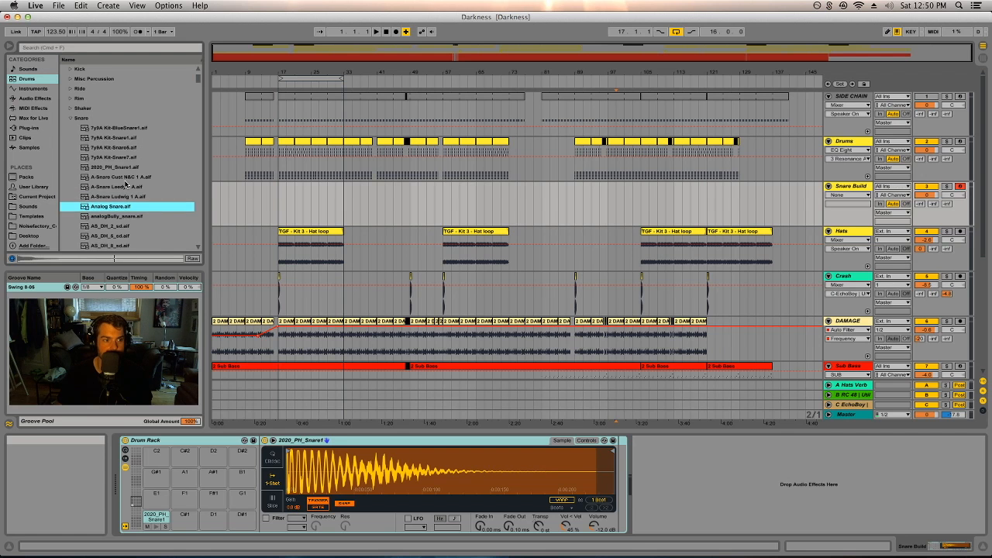
{"action": "key", "text": "Down"}
{"action": "key", "text": "Up"}
{"action": "key", "text": "Down"}
{"action": "key", "text": "Up"}
{"action": "key", "text": "Down"}
{"action": "key", "text": "Down"}
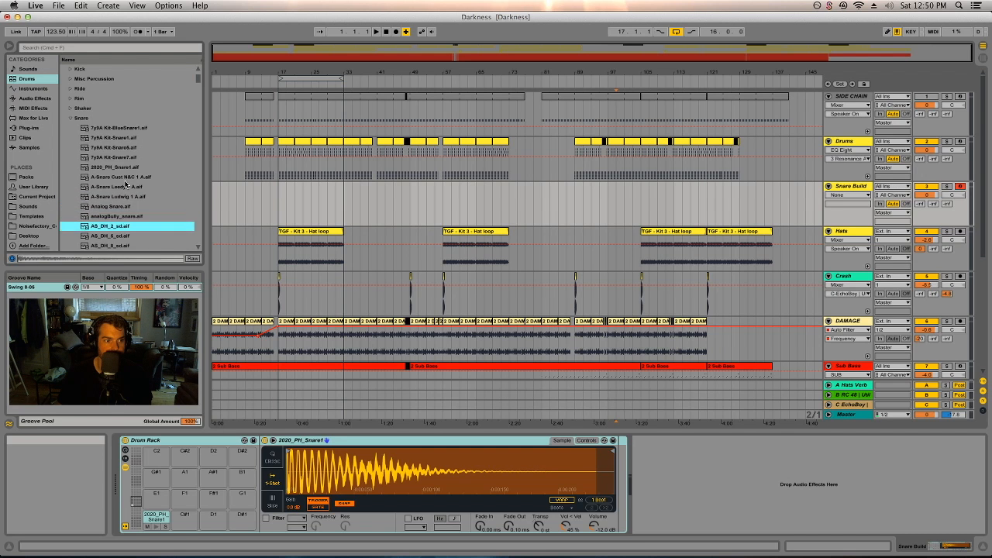
{"action": "key", "text": "Down"}
{"action": "key", "text": "Down"}
{"action": "key", "text": "Down"}
{"action": "key", "text": "Up"}
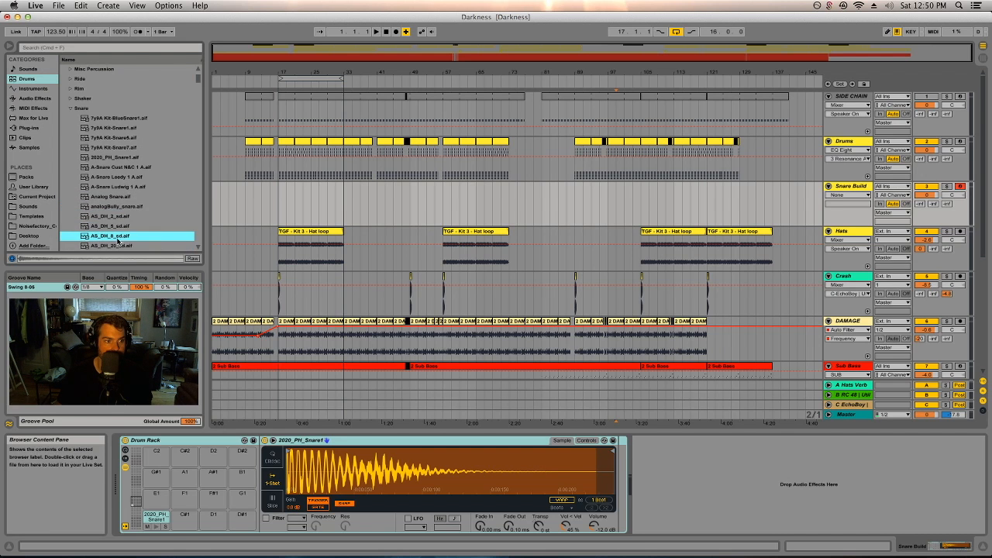
{"action": "key", "text": "Return"}
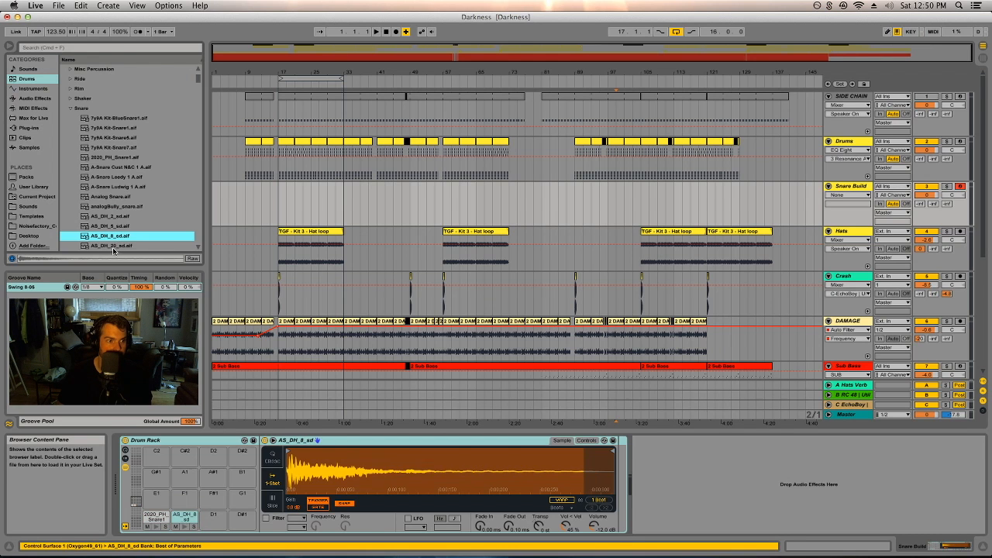
Step: Audition the snares through the Bipolar, Captain Rock and CCT samples, and place CCT_909 Snare3.aif on the Drum Rack's D1 pad
{"action": "key", "text": "Down"}
{"action": "key", "text": "Down"}
{"action": "key", "text": "Down"}
{"action": "key", "text": "Down"}
{"action": "key", "text": "Down"}
{"action": "key", "text": "Down"}
{"action": "key", "text": "Down"}
{"action": "key", "text": "Down"}
{"action": "key", "text": "Down"}
{"action": "key", "text": "Down"}
{"action": "key", "text": "Down"}
{"action": "key", "text": "Down"}
{"action": "key", "text": "Down"}
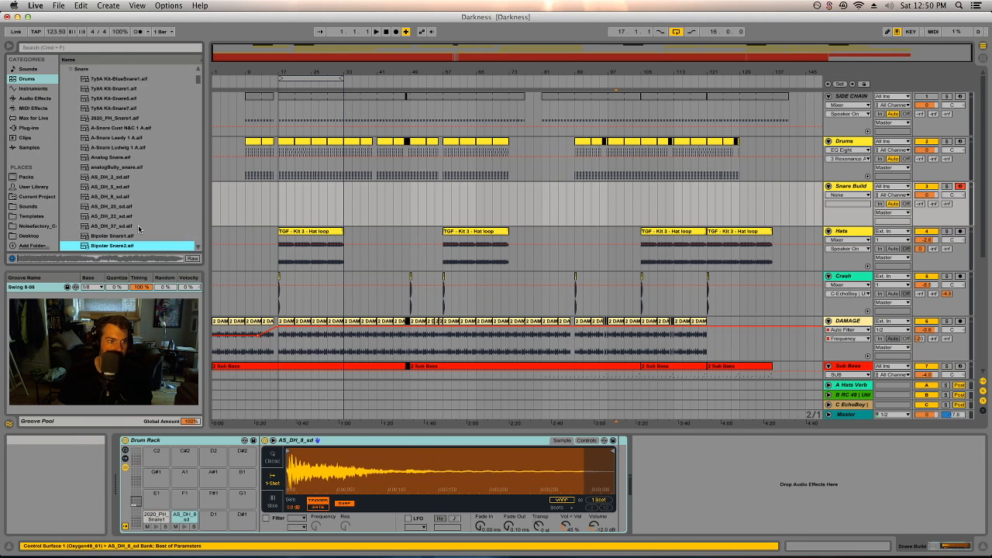
{"action": "key", "text": "Down"}
{"action": "key", "text": "Down"}
{"action": "key", "text": "Down"}
{"action": "key", "text": "Down"}
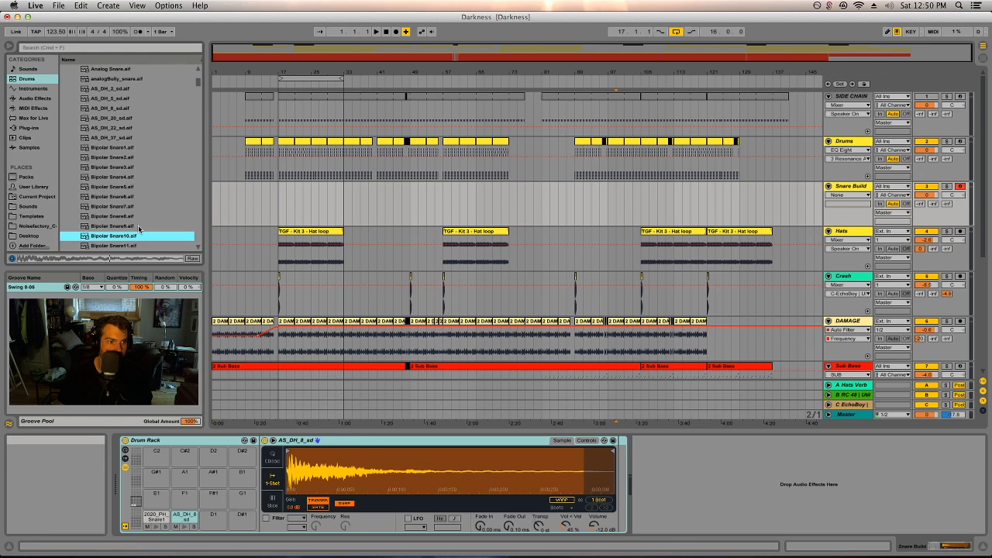
{"action": "key", "text": "Down"}
{"action": "key", "text": "Down"}
{"action": "key", "text": "Down"}
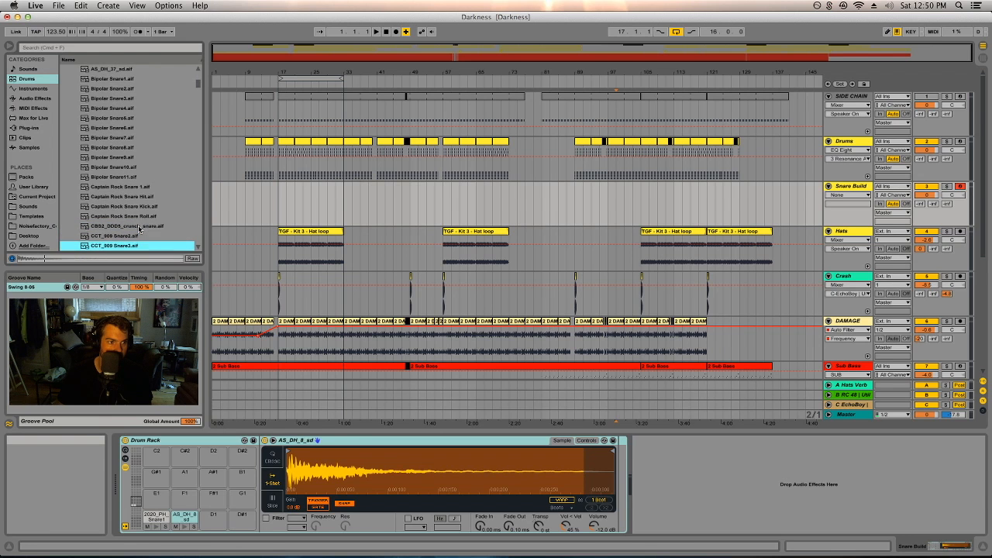
{"action": "key", "text": "Down"}
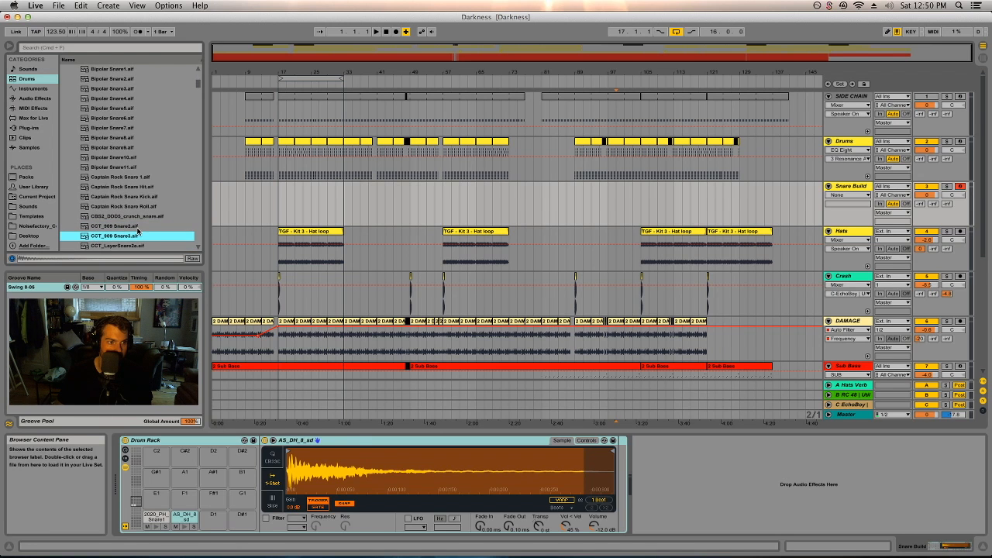
{"action": "left_click_drag", "start_coordinate": [136, 235], "coordinate": [215, 516]}
{"action": "left_click", "coordinate": [372, 440]}
{"action": "left_click", "coordinate": [658, 478]}
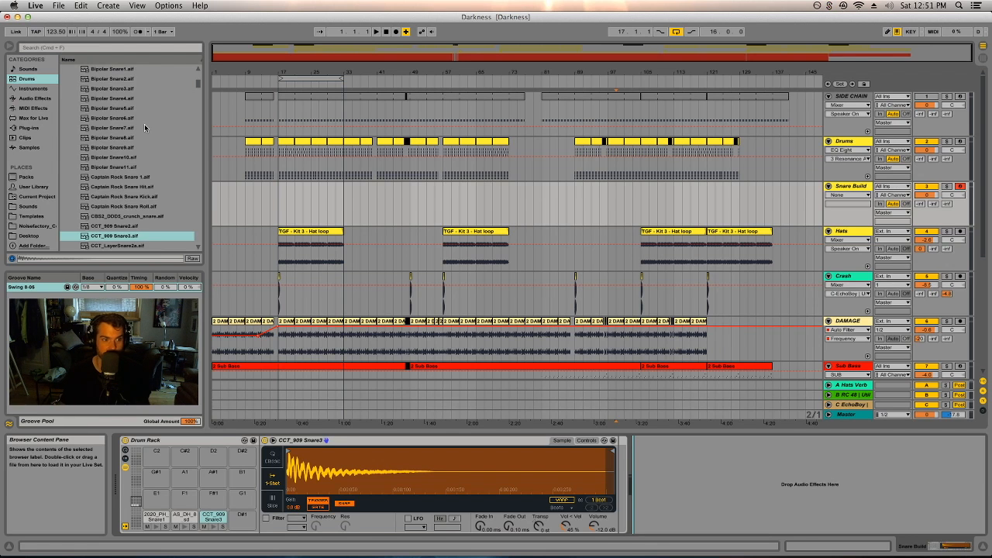
Step: Trigger the Drum Rack pads to hear the loaded snares
{"action": "key", "text": "space"}
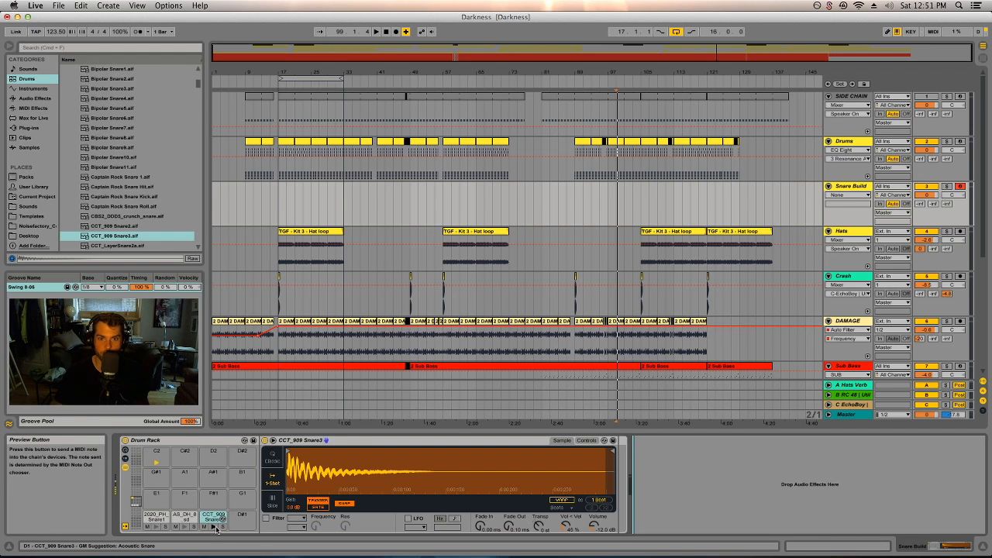
{"action": "key", "text": "a"}
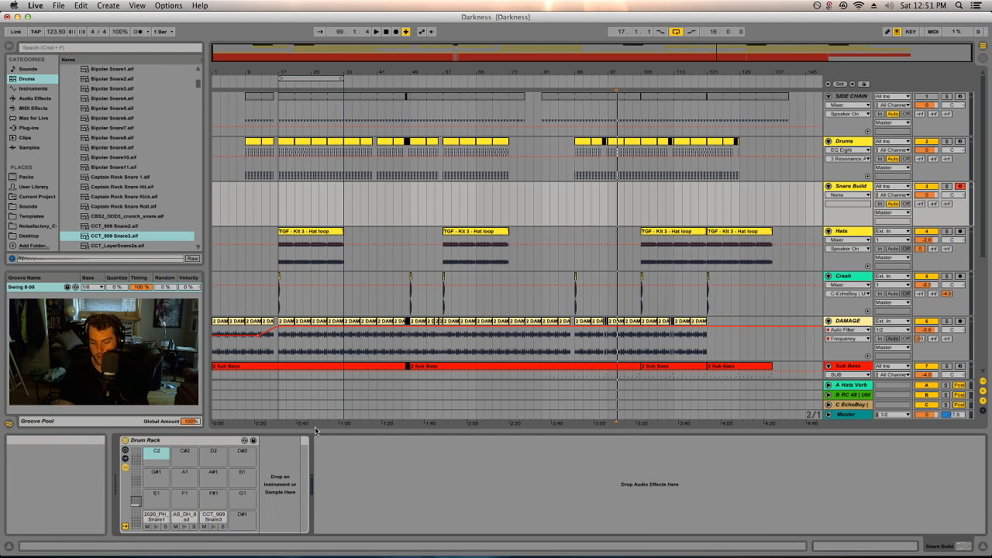
{"action": "key", "text": "s"}
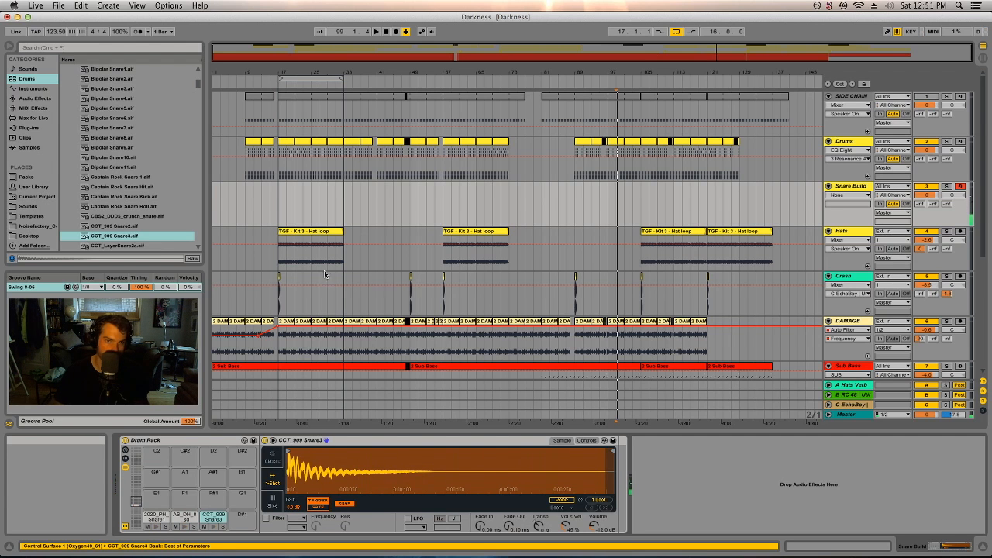
Step: Play the arrangement around bar 49 to find a place for the snare build
{"action": "left_click", "coordinate": [509, 199]}
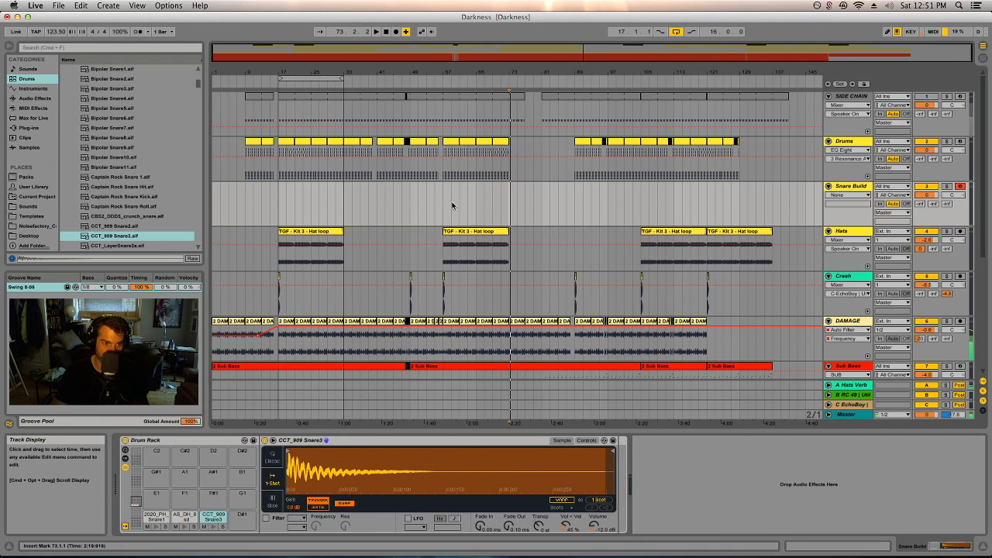
{"action": "left_click", "coordinate": [410, 203]}
{"action": "key", "text": "space"}
{"action": "key", "text": "space"}
{"action": "left_click", "coordinate": [391, 199]}
{"action": "key", "text": "space"}
Step: Play from bar 81 and insert an empty MIDI clip on Snare Build from bar 81 to bar 89
{"action": "left_click", "coordinate": [542, 198]}
{"action": "key", "text": "space"}
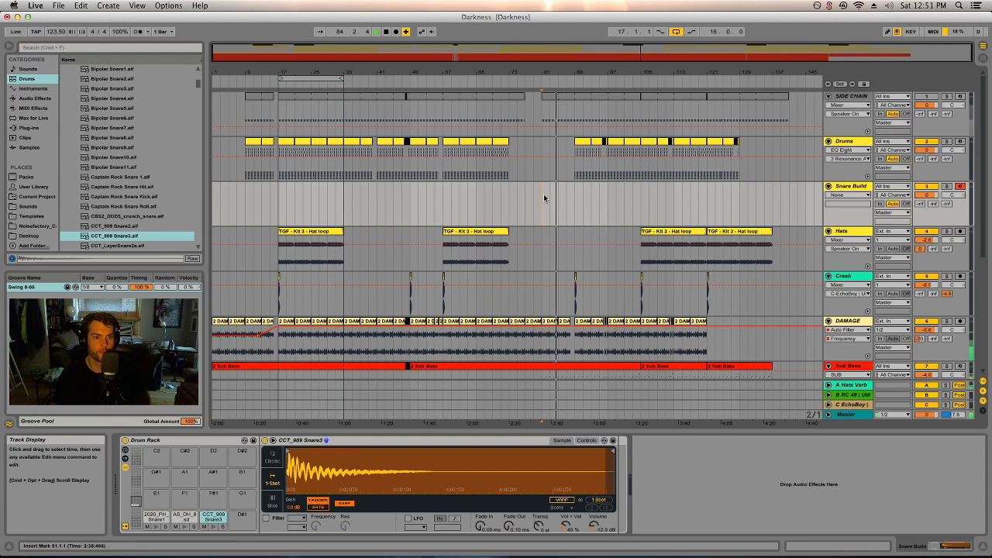
{"action": "left_click_drag", "start_coordinate": [543, 197], "coordinate": [572, 202]}
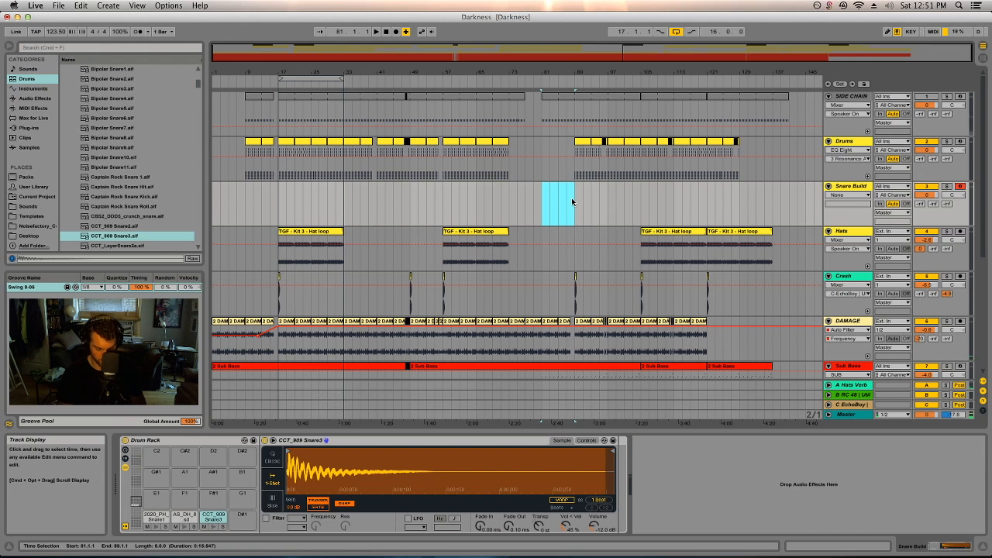
{"action": "key", "text": "super+shift+m"}
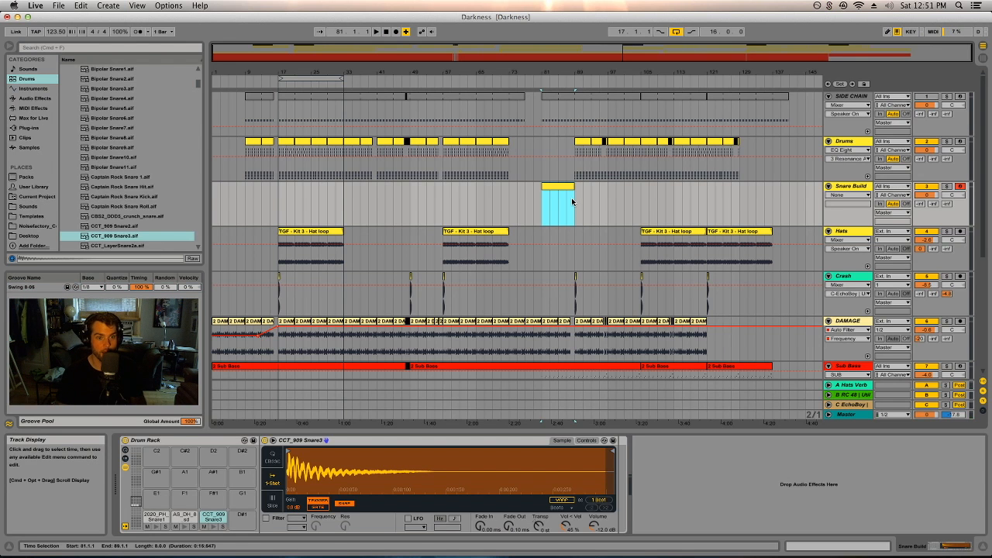
Step: Open the Snare Build clip and draw eighth-note-long 2020_PH_Snare1 hits on every quarter note from bar 1
{"action": "double_click", "coordinate": [572, 197]}
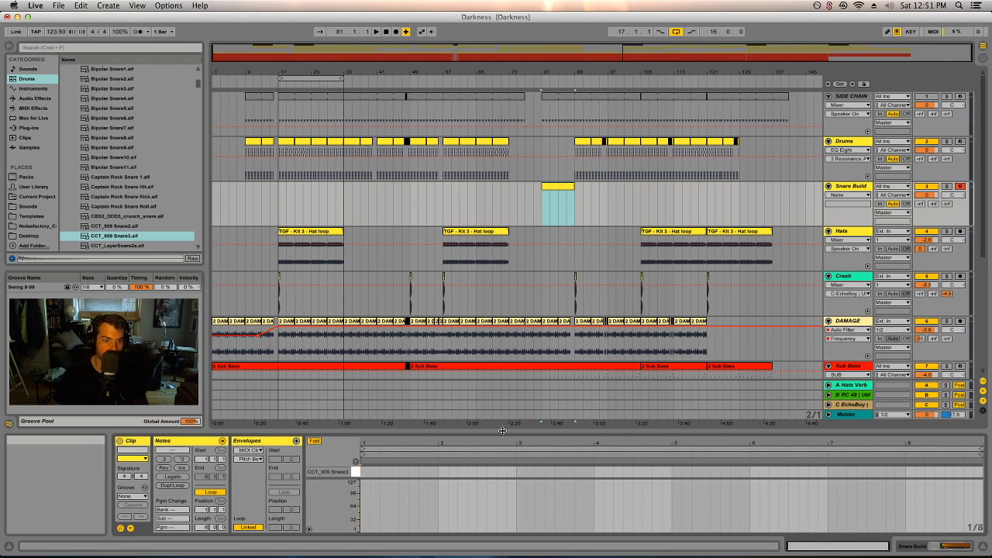
{"action": "left_click_drag", "start_coordinate": [502, 431], "coordinate": [522, 206]}
{"action": "key", "text": "b"}
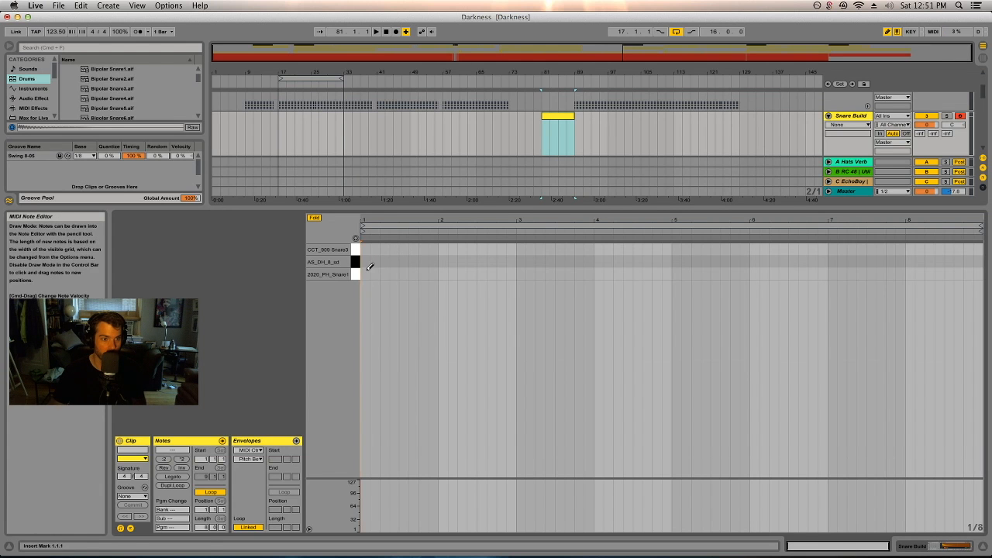
{"action": "left_click", "coordinate": [385, 273]}
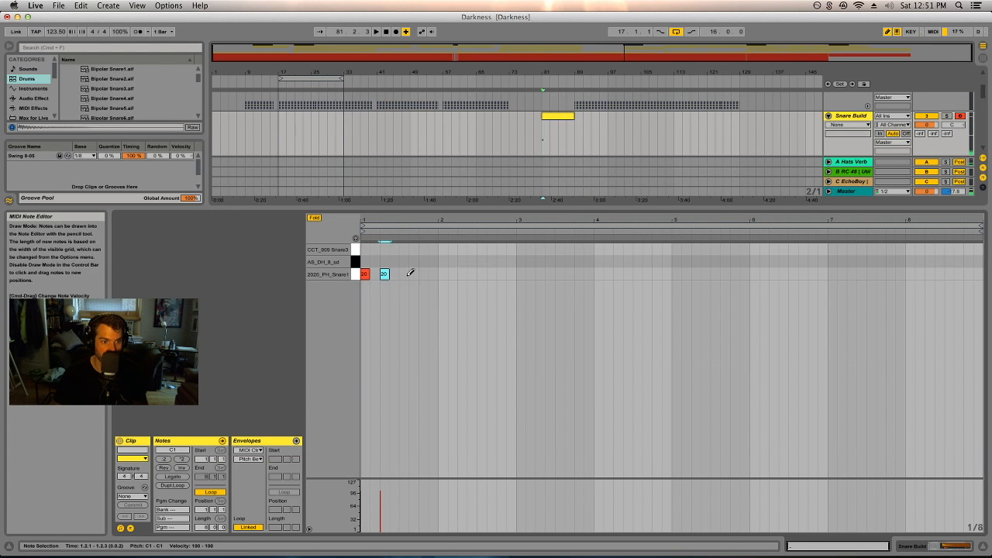
{"action": "left_click_drag", "start_coordinate": [419, 273], "coordinate": [427, 274]}
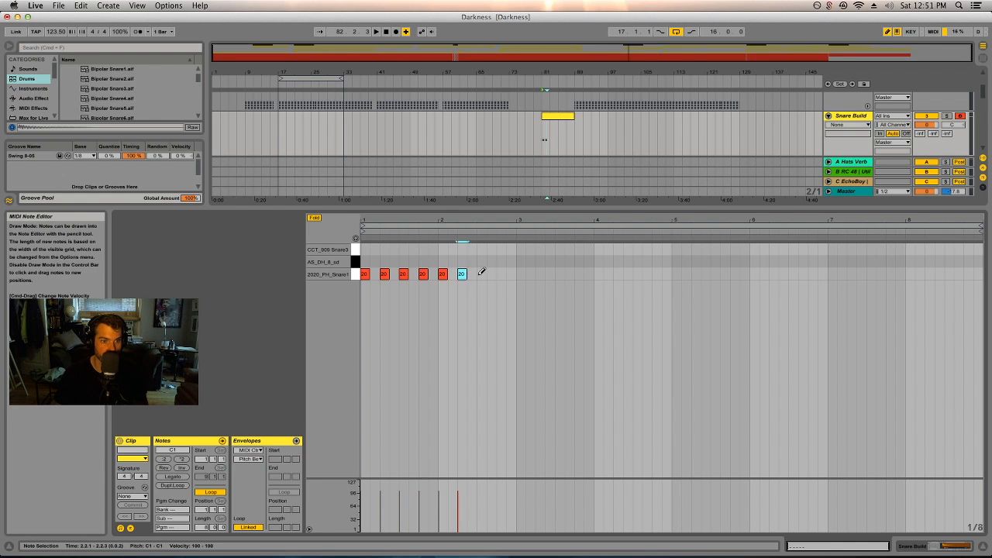
Step: Duplicate the quarter-note 2020_PH_Snare1 pattern across all eight bars of the clip and play it back
{"action": "key", "text": "super+a"}
{"action": "key", "text": "super+d"}
{"action": "key", "text": "super+d"}
{"action": "key", "text": "super+d"}
{"action": "key", "text": "space"}
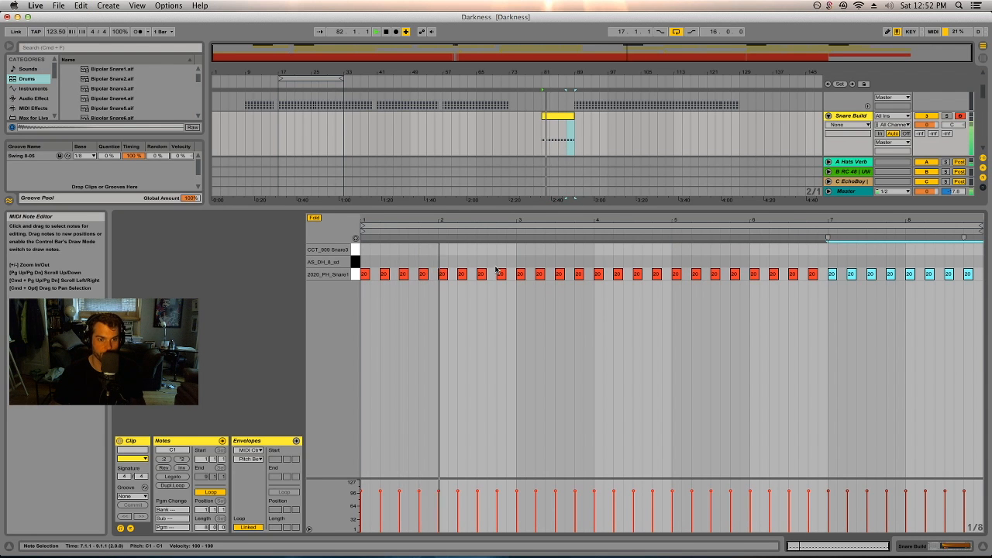
Step: Layer CCT_909 Snare3 on the offbeat eighths from 3.1.3 to the clip's end and set those notes' velocity to 122
{"action": "left_click_drag", "start_coordinate": [517, 279], "coordinate": [747, 254]}
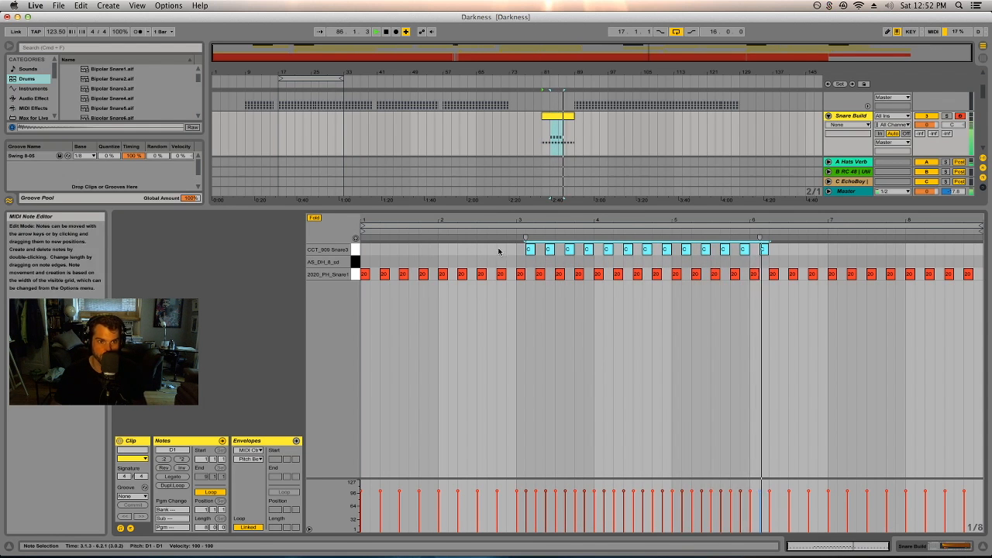
{"action": "key", "text": "super+d"}
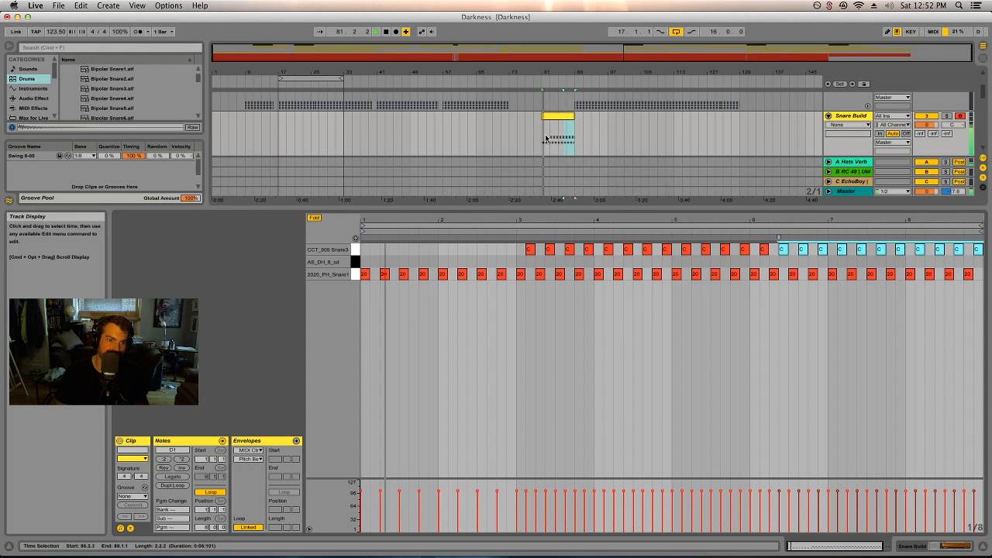
{"action": "left_click_drag", "start_coordinate": [546, 206], "coordinate": [542, 113]}
{"action": "left_click", "coordinate": [485, 235]}
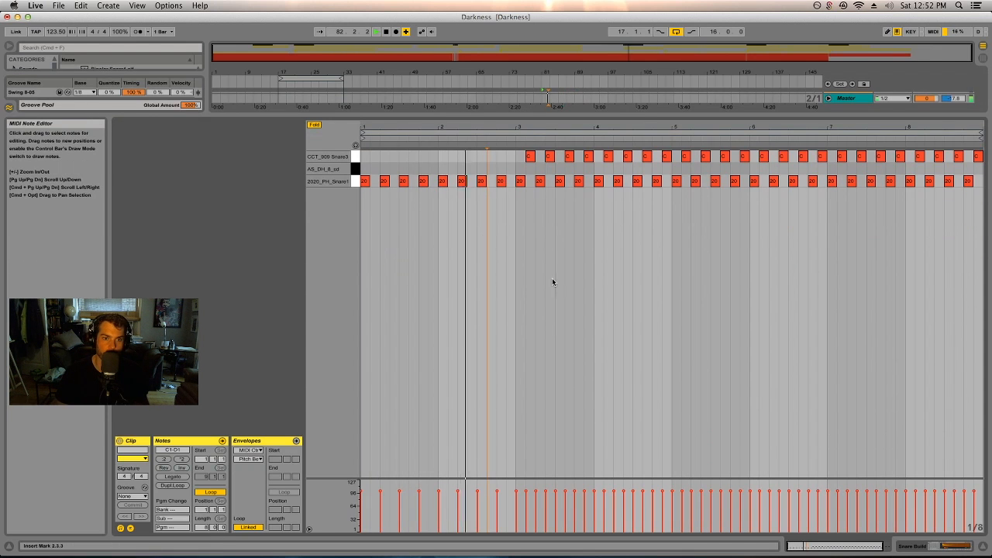
{"action": "left_click_drag", "start_coordinate": [514, 151], "coordinate": [978, 186]}
{"action": "left_click_drag", "start_coordinate": [497, 153], "coordinate": [978, 145]}
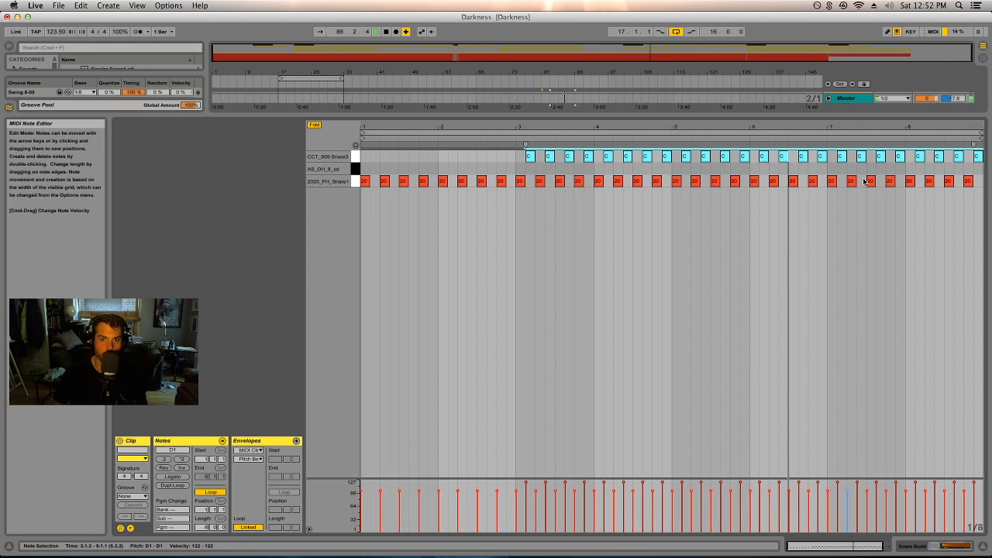
Step: Place one sixteenth-note 2020_PH_Snare1 and CCT_909 Snare3 pair at the start of bar 7 and delete the remaining notes after it
{"action": "left_click_drag", "start_coordinate": [839, 127], "coordinate": [703, 158]}
{"action": "key", "text": "space"}
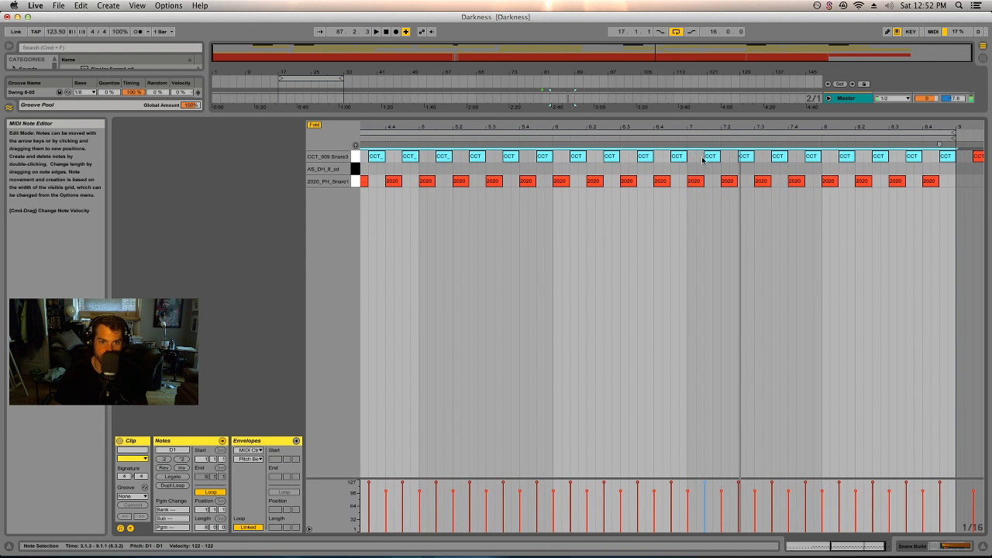
{"action": "left_click", "coordinate": [701, 181]}
{"action": "double_click", "coordinate": [700, 156]}
{"action": "double_click", "coordinate": [713, 156]}
{"action": "left_click_drag", "start_coordinate": [713, 152], "coordinate": [975, 228]}
{"action": "key", "text": "Delete"}
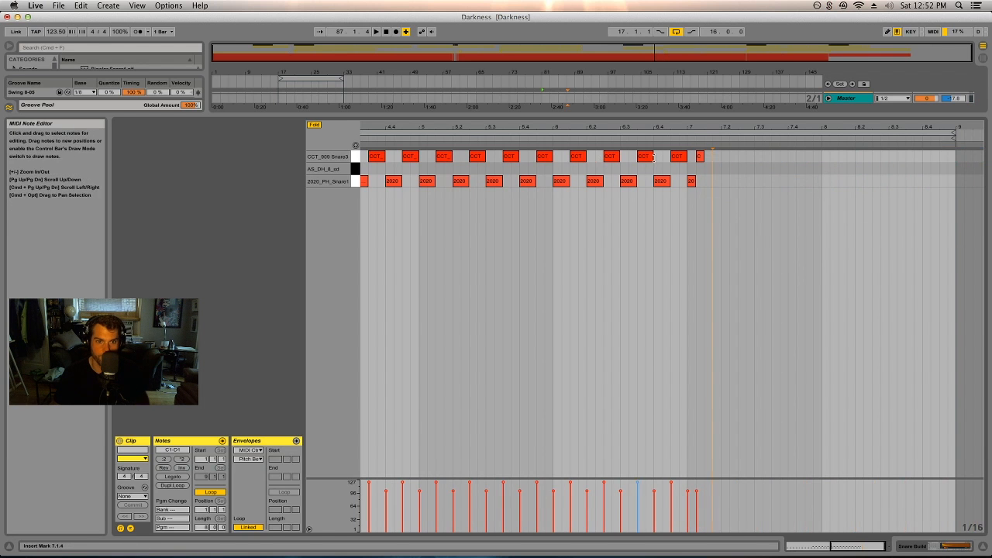
Step: Duplicate the bar 7 sixteenth-note snare pair repeatedly to fill bars 7 and 8
{"action": "left_click_drag", "start_coordinate": [700, 185], "coordinate": [692, 157]}
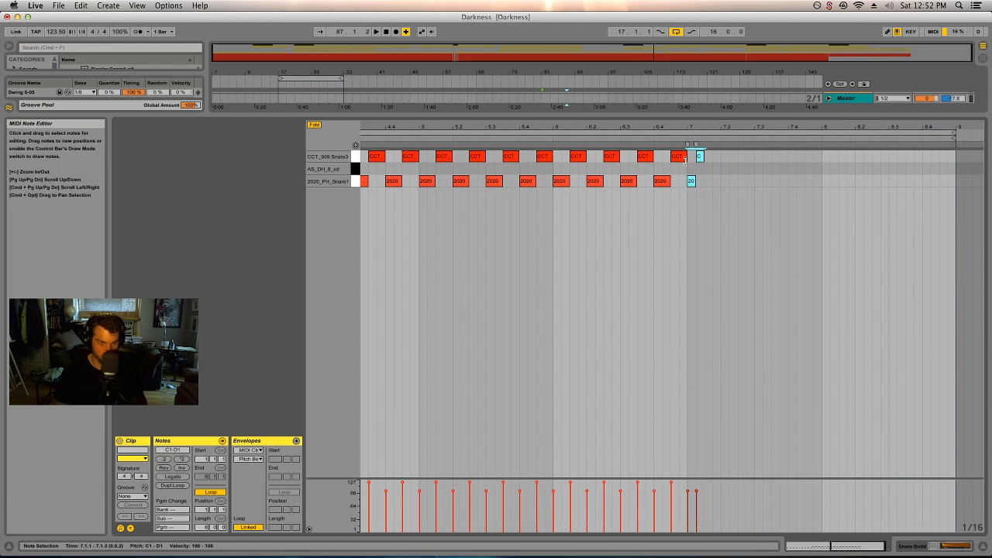
{"action": "key", "text": "super+d"}
{"action": "key", "text": "super+d"}
{"action": "key", "text": "super+d"}
{"action": "key", "text": "super+d"}
{"action": "key", "text": "super+d"}
{"action": "key", "text": "super+d"}
{"action": "key", "text": "super+d"}
{"action": "key", "text": "super+d"}
{"action": "key", "text": "super+d"}
{"action": "key", "text": "super+d"}
{"action": "key", "text": "super+d"}
{"action": "key", "text": "super+d"}
{"action": "key", "text": "super+d"}
{"action": "key", "text": "super+d"}
{"action": "key", "text": "super+d"}
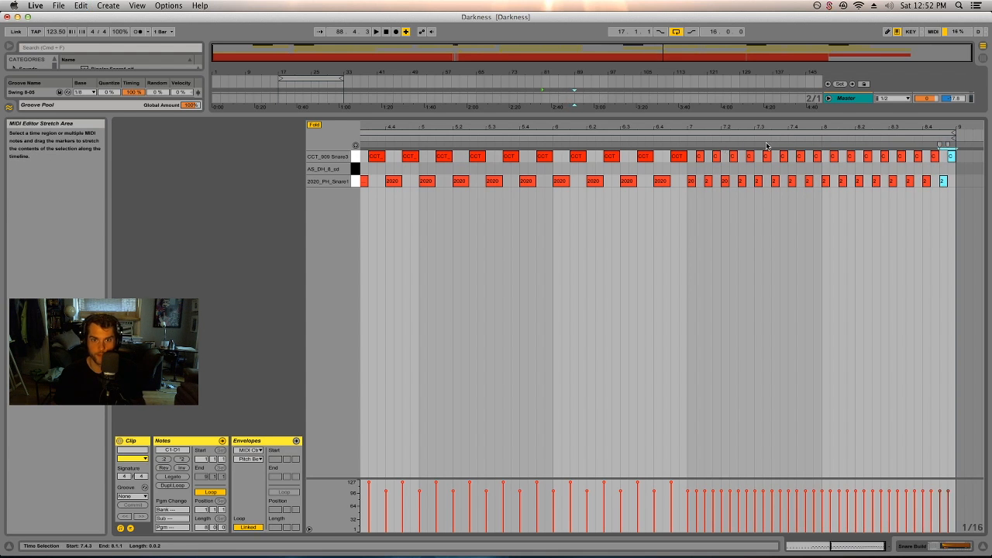
{"action": "left_click_drag", "start_coordinate": [780, 116], "coordinate": [782, 433]}
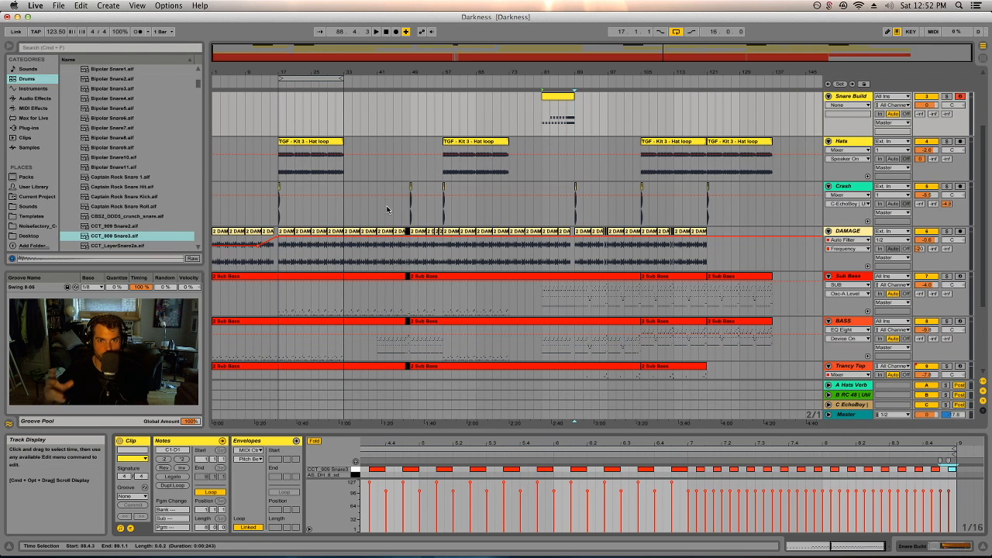
{"action": "scroll", "coordinate": [469, 247], "scroll_direction": "up", "scroll_amount": 4}
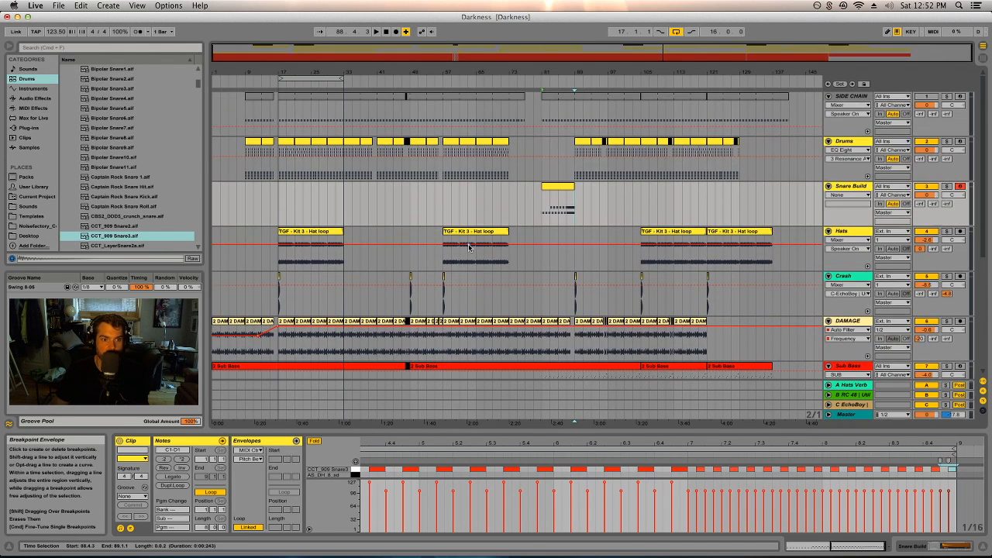
{"action": "scroll", "coordinate": [472, 248], "scroll_direction": "down", "scroll_amount": 6}
{"action": "scroll", "coordinate": [471, 249], "scroll_direction": "up", "scroll_amount": 3}
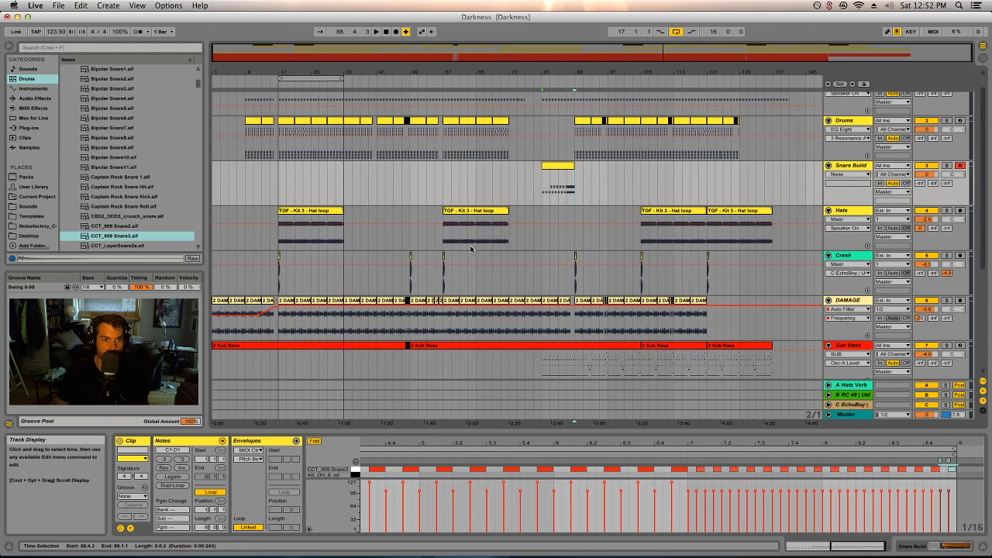
{"action": "scroll", "coordinate": [471, 248], "scroll_direction": "down", "scroll_amount": 1}
{"action": "scroll", "coordinate": [470, 249], "scroll_direction": "up", "scroll_amount": 2}
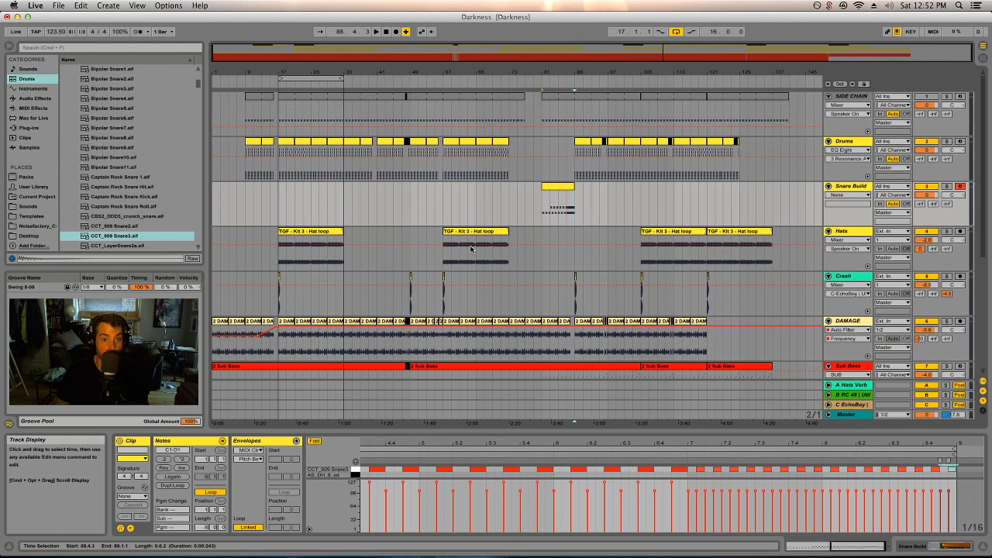
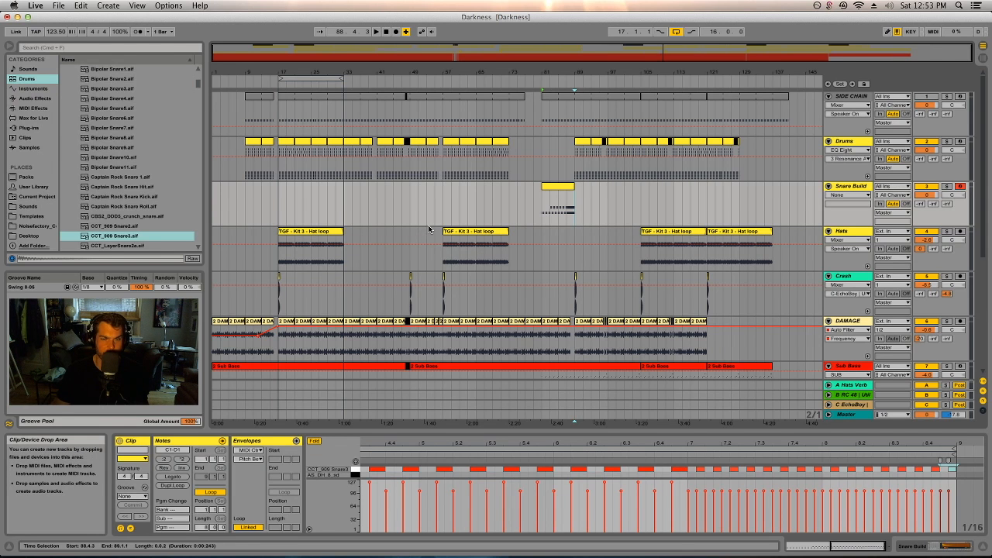
Step: Play the arrangement from bar 41, and jump to bar 81 to hear the snare build in context
{"action": "left_click", "coordinate": [385, 203]}
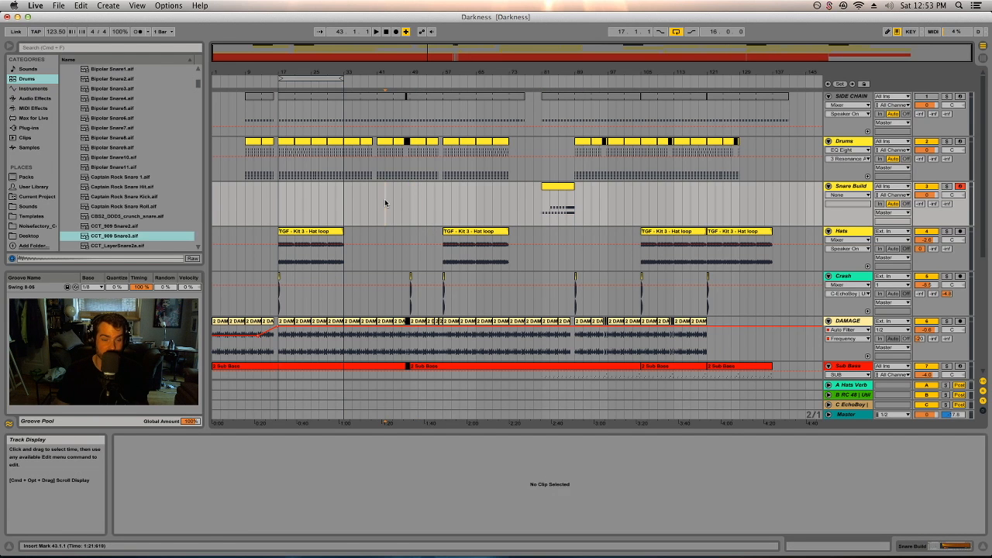
{"action": "left_click_drag", "start_coordinate": [384, 199], "coordinate": [427, 198]}
{"action": "left_click", "coordinate": [431, 197]}
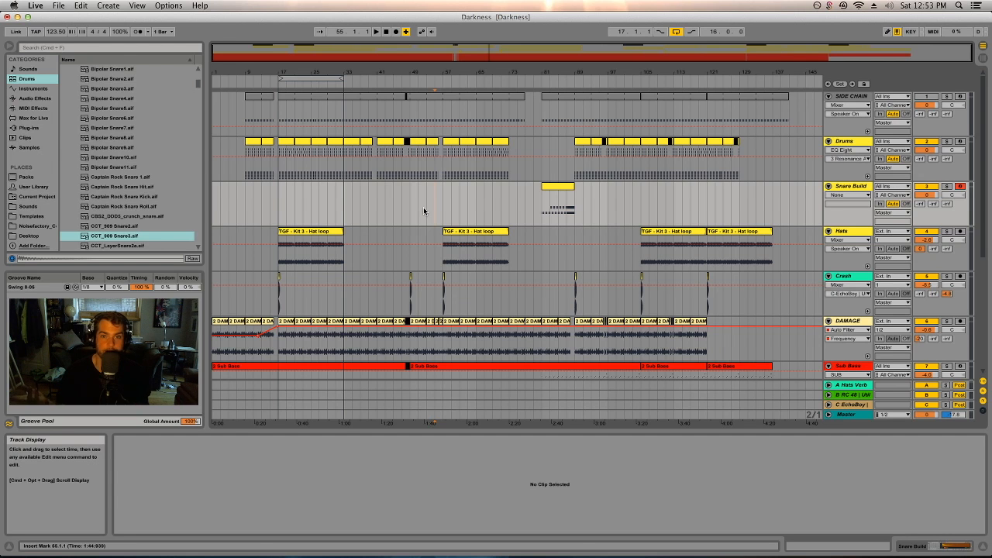
{"action": "left_click", "coordinate": [378, 203]}
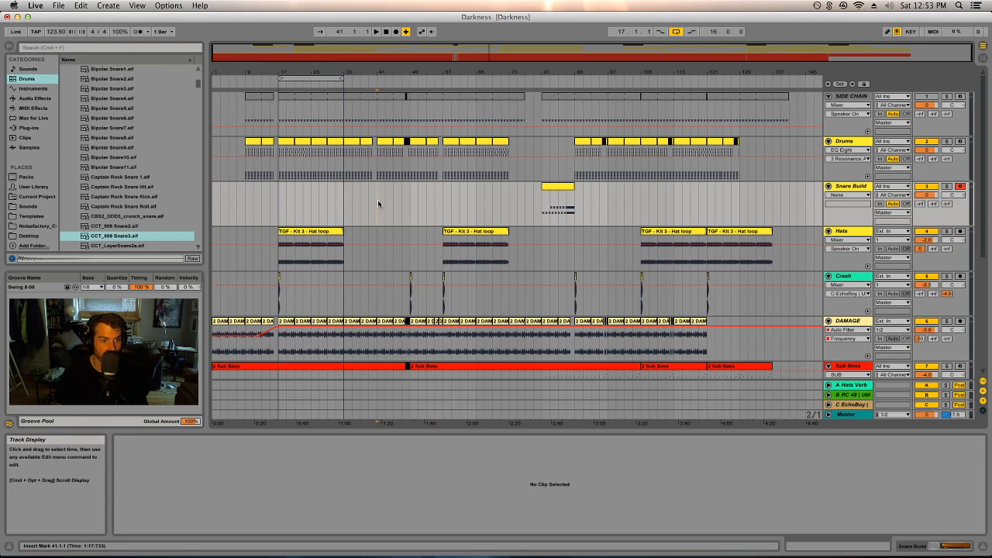
{"action": "left_click", "coordinate": [434, 206]}
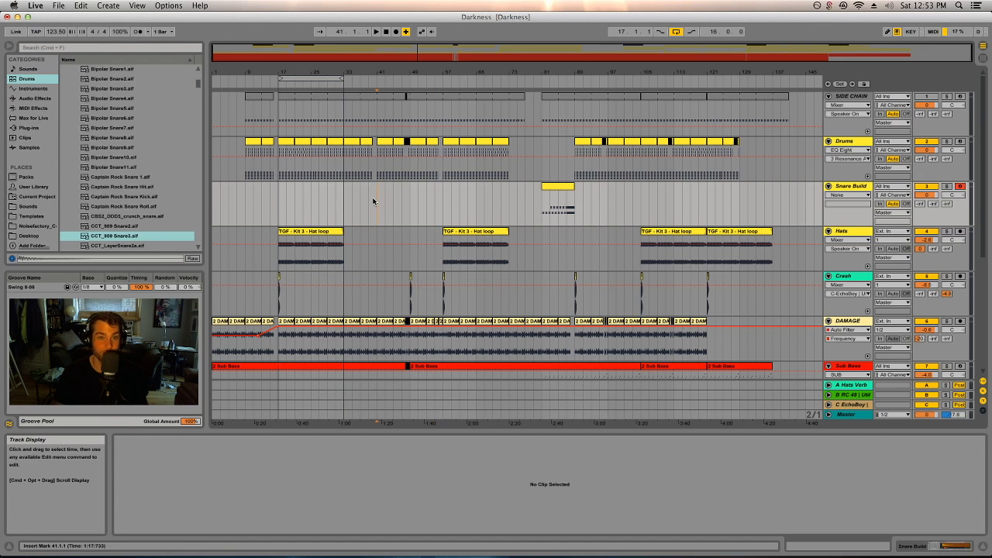
{"action": "key", "text": "space"}
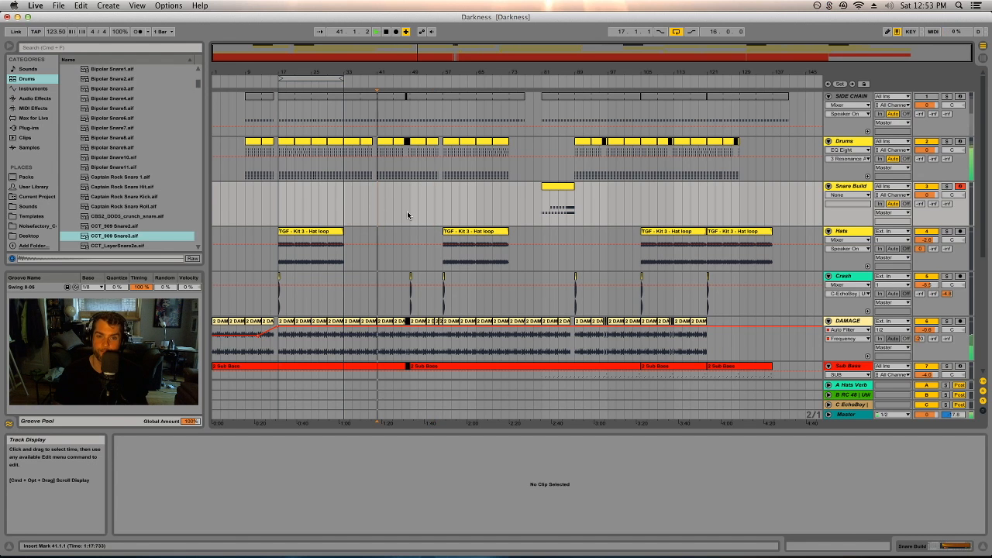
{"action": "left_click", "coordinate": [541, 84]}
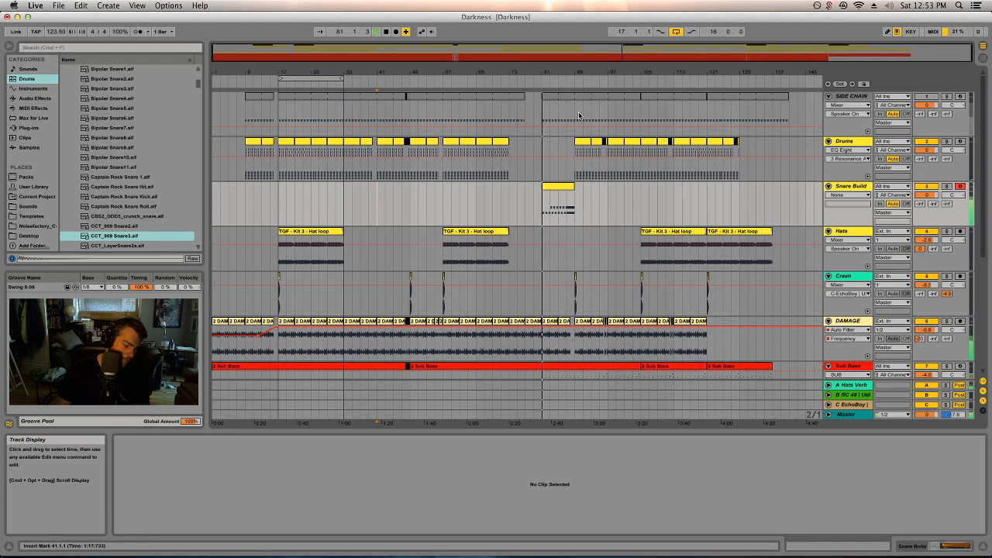
Step: Expand the Snare Build drum chains in the mixer and raise the CCT_909 chain volume to 1.7 dB
{"action": "key", "text": "Tab"}
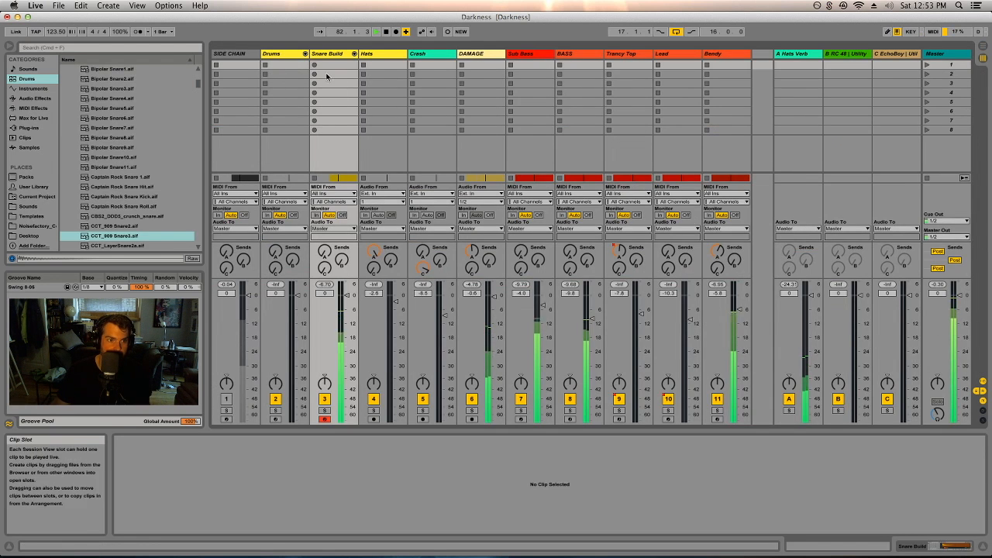
{"action": "left_click", "coordinate": [354, 55]}
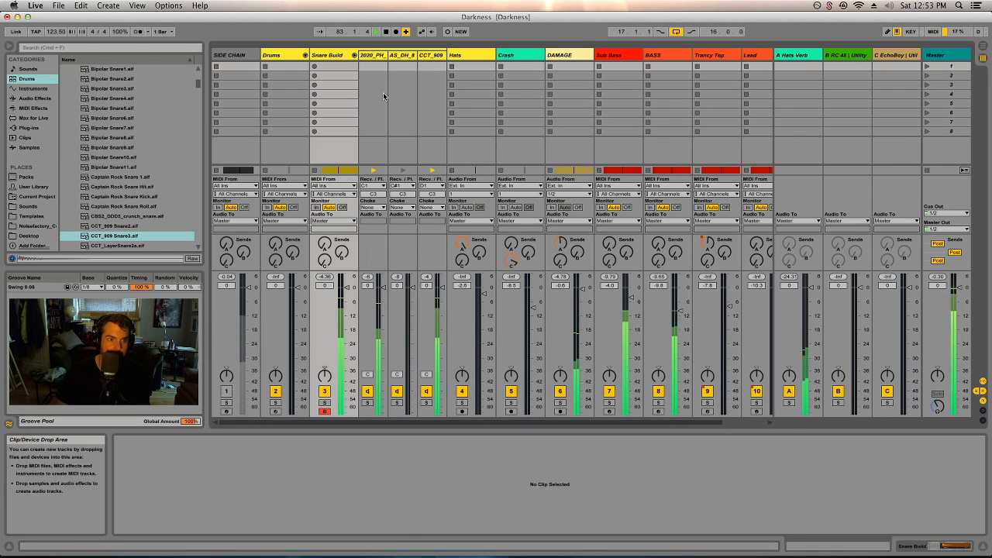
{"action": "left_click_drag", "start_coordinate": [443, 287], "coordinate": [443, 285]}
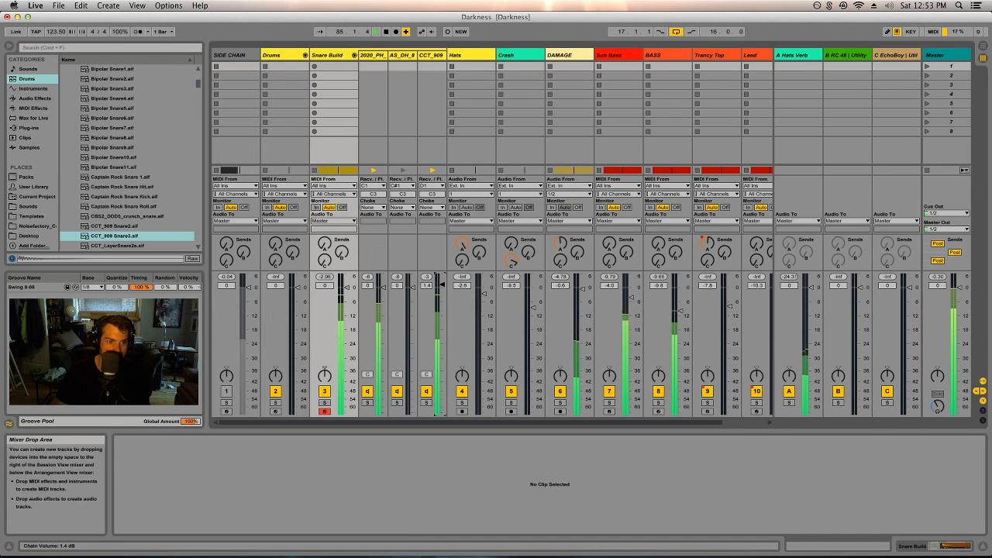
{"action": "key", "text": "Tab"}
{"action": "key", "text": "Tab"}
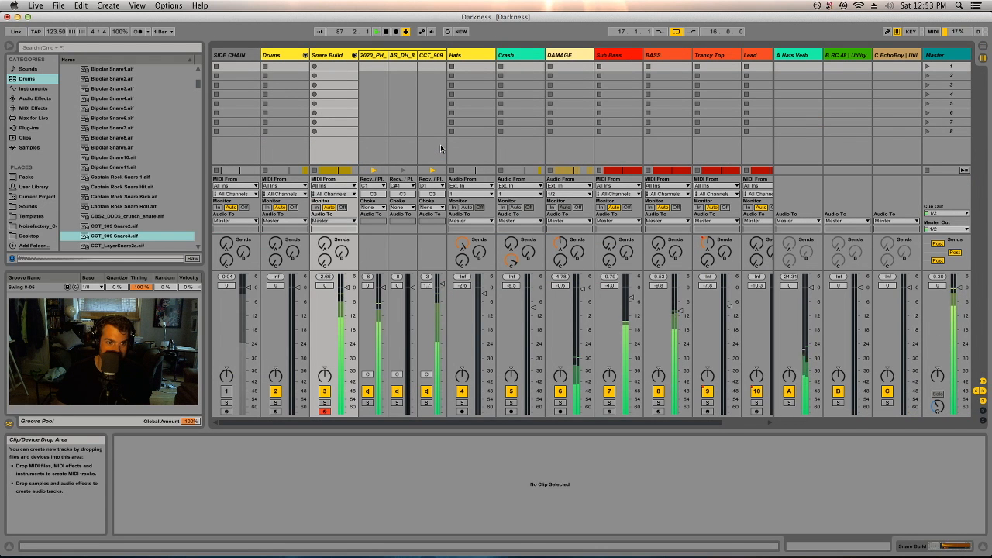
{"action": "key", "text": "Tab"}
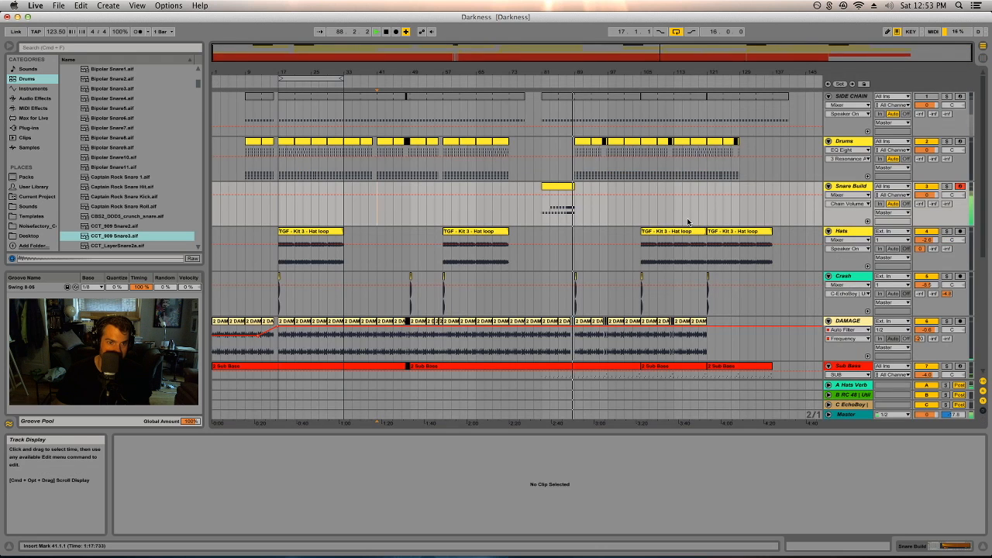
Step: Reduce bar 8 of the Snare Build clip to one opening thirty-second-note pair of the two snares, deleting its other notes
{"action": "left_click", "coordinate": [570, 206]}
{"action": "left_click_drag", "start_coordinate": [852, 428], "coordinate": [756, 241]}
{"action": "left_click", "coordinate": [882, 377]}
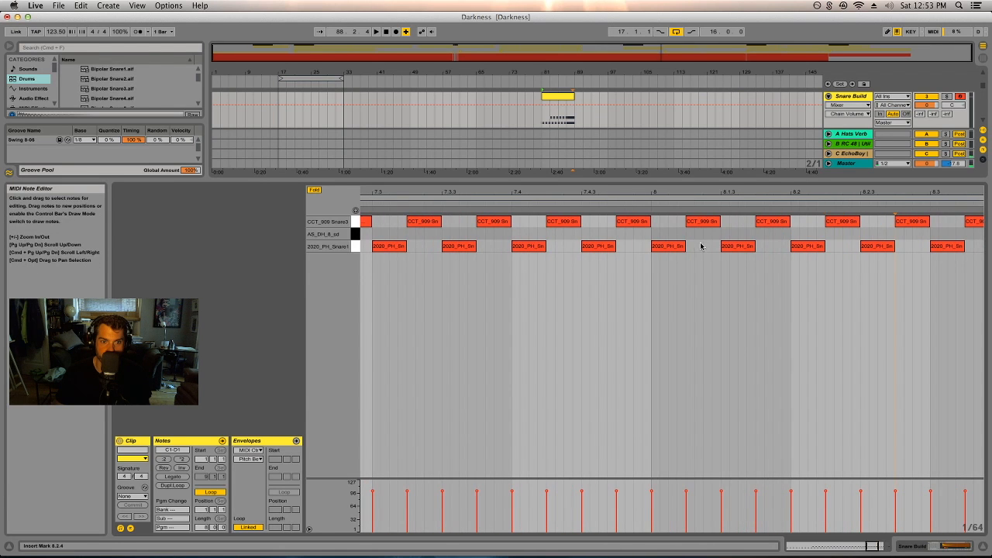
{"action": "left_click_drag", "start_coordinate": [683, 247], "coordinate": [984, 295]}
{"action": "left_click", "coordinate": [703, 220]}
{"action": "key", "text": "Delete"}
{"action": "key", "text": "Delete"}
{"action": "left_click_drag", "start_coordinate": [852, 202], "coordinate": [918, 260]}
{"action": "key", "text": "Delete"}
Step: Duplicate the thirty-second-note snare pair through the end of bar 8 and start playback
{"action": "left_click_drag", "start_coordinate": [757, 249], "coordinate": [752, 223]}
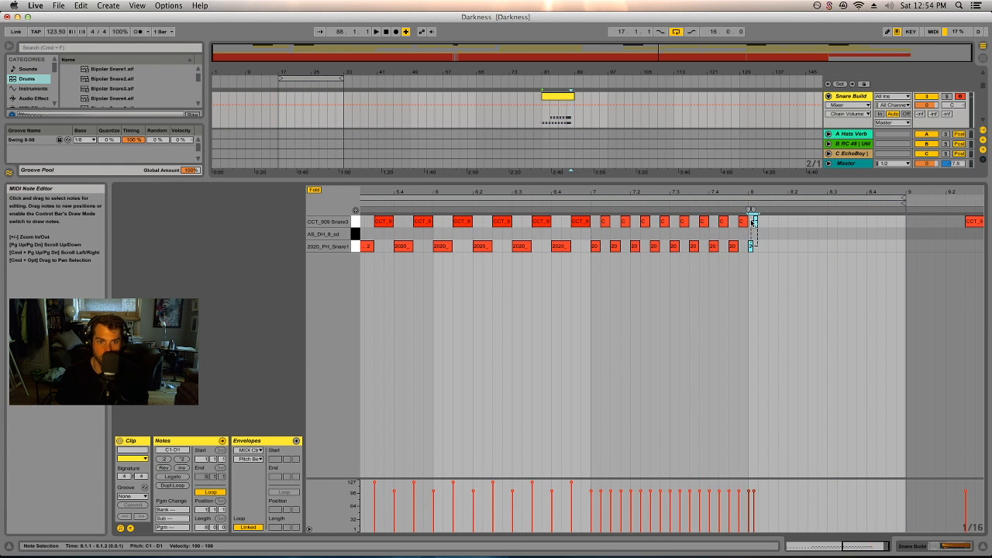
{"action": "key", "text": "super+d"}
{"action": "key", "text": "super+d"}
{"action": "key", "text": "super+d"}
{"action": "key", "text": "super+d"}
{"action": "key", "text": "super+d"}
{"action": "key", "text": "super+d"}
{"action": "key", "text": "super+d"}
{"action": "key", "text": "super+d"}
{"action": "key", "text": "super+d"}
{"action": "key", "text": "super+d"}
{"action": "key", "text": "super+d"}
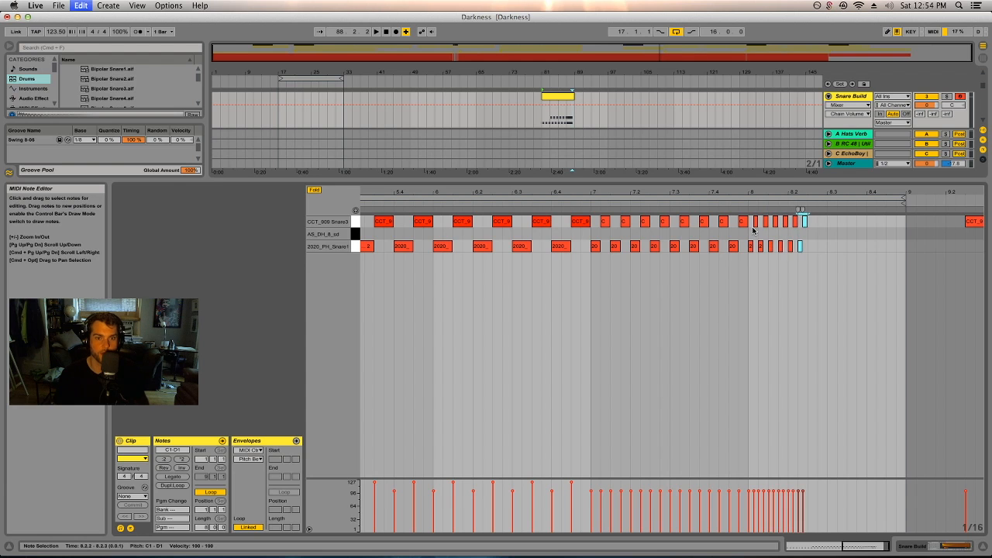
{"action": "key", "text": "super+d"}
{"action": "key", "text": "super+d"}
{"action": "key", "text": "super+d"}
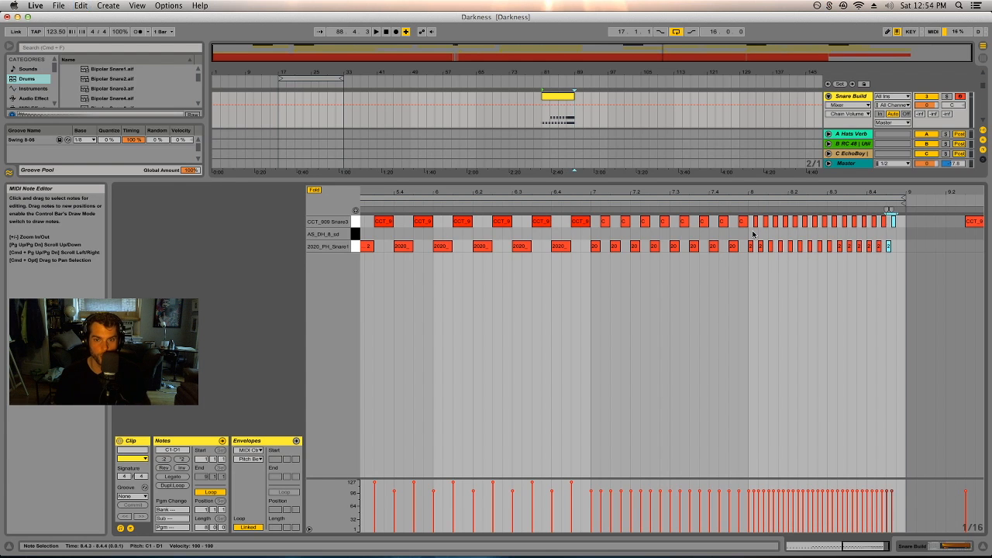
{"action": "key", "text": "space"}
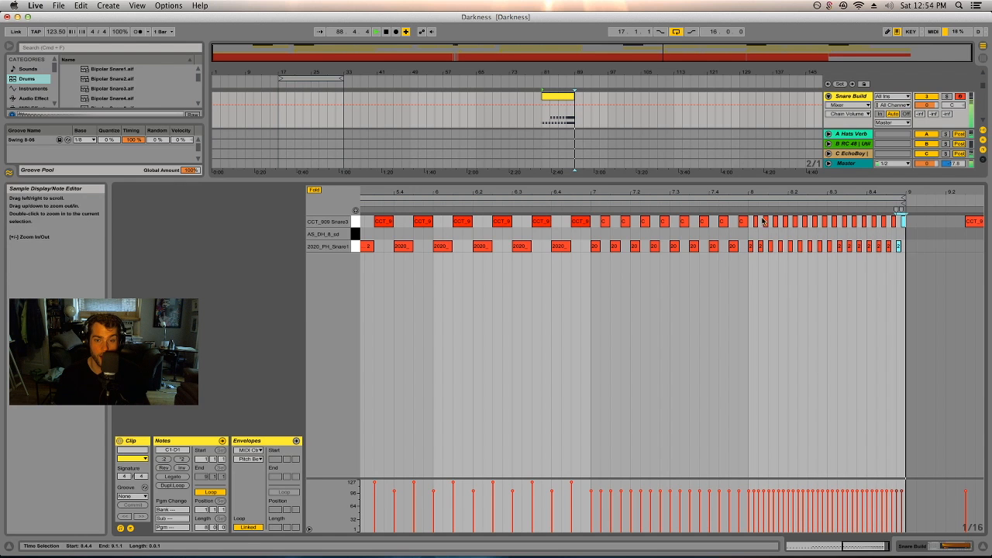
Step: Move bar 8's CCT_909 Snare3 notes onto the 2020_PH_Snare1 row and play the end of the build
{"action": "left_click_drag", "start_coordinate": [919, 214], "coordinate": [756, 247]}
{"action": "left_click", "coordinate": [742, 203]}
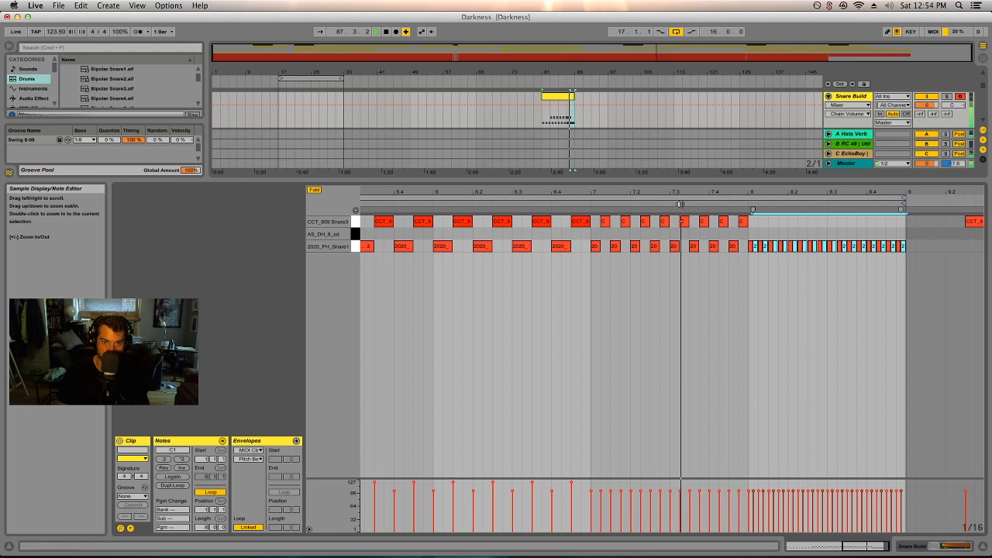
{"action": "left_click", "coordinate": [559, 203]}
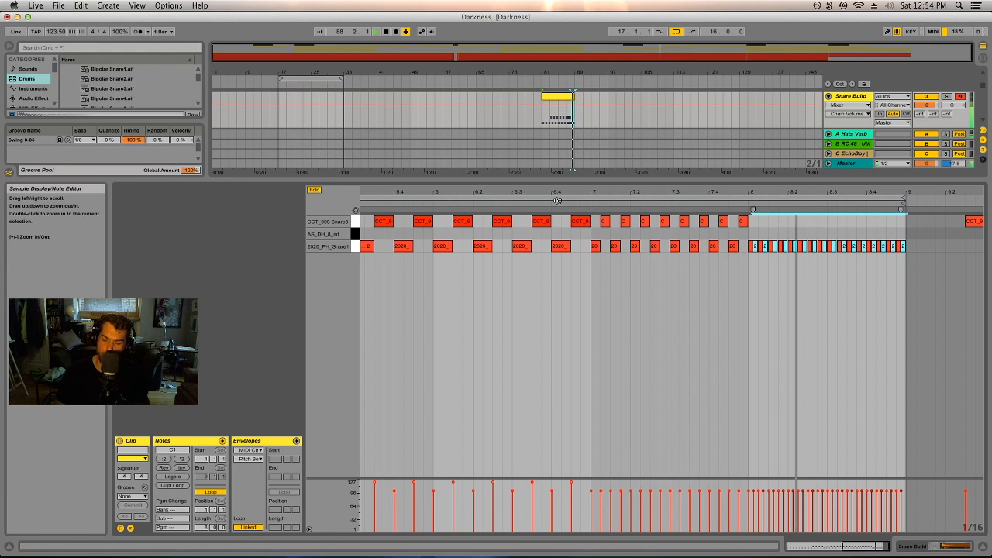
Step: Reduce bar 8's roll to sixteenth-spaced 2020_PH_Snare1 hits and replay the end of the build from bar 7
{"action": "key", "text": "super+z"}
{"action": "key", "text": "space"}
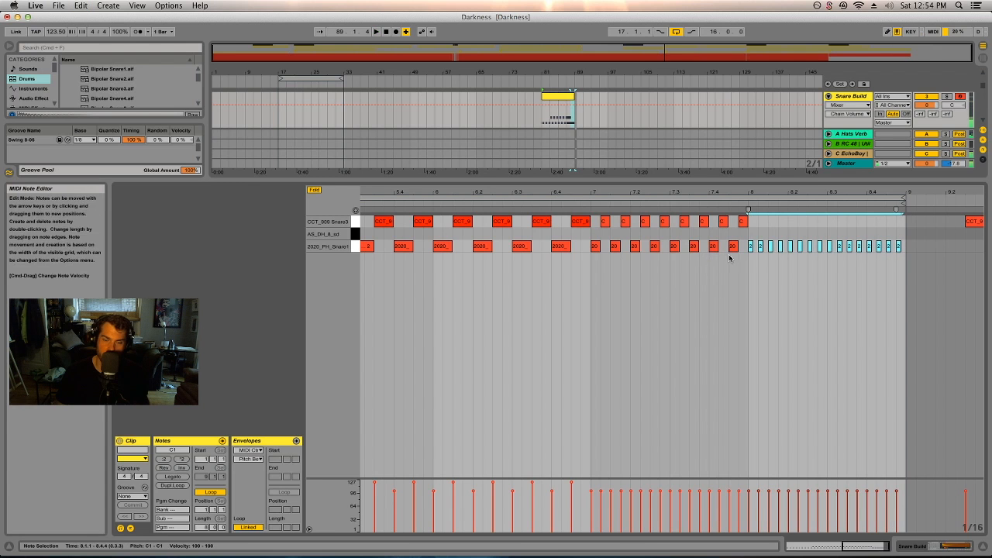
{"action": "left_click", "coordinate": [669, 204]}
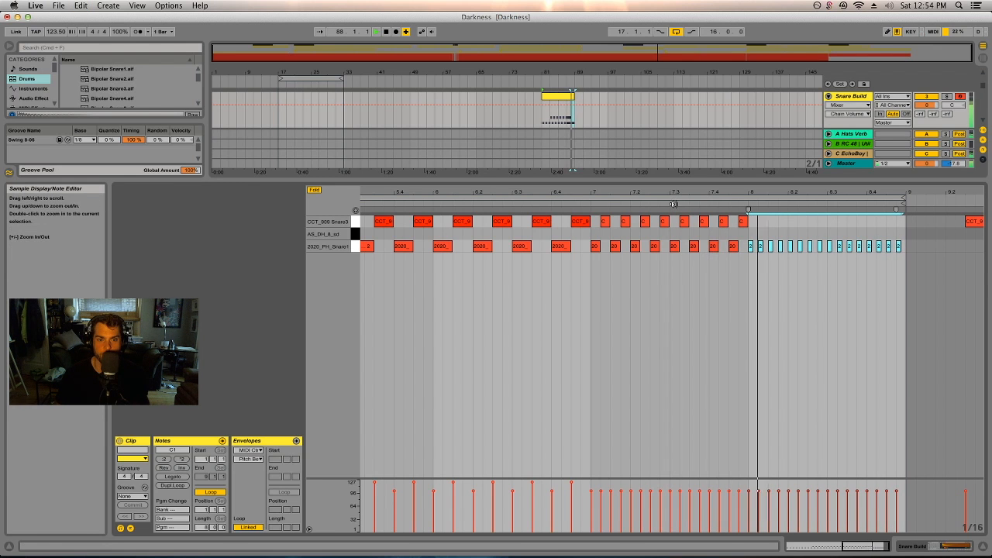
Step: Copy the last bar's 2020_PH_Snare1 notes onto the CCT_909 Snare3 lane, shifted so they fall between the original hits
{"action": "left_click_drag", "start_coordinate": [751, 247], "coordinate": [756, 222]}
{"action": "left_click", "coordinate": [889, 210]}
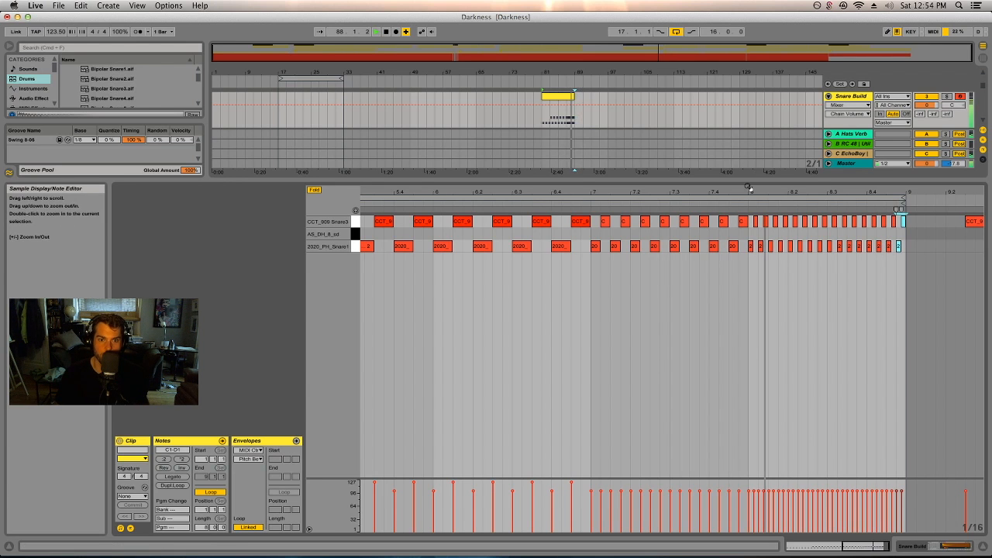
Step: Show the 2020_PH_Snare1 pad's Transpose automation on the Snare Build track in the arrangement
{"action": "left_click_drag", "start_coordinate": [748, 180], "coordinate": [720, 432]}
{"action": "key", "text": "Tab"}
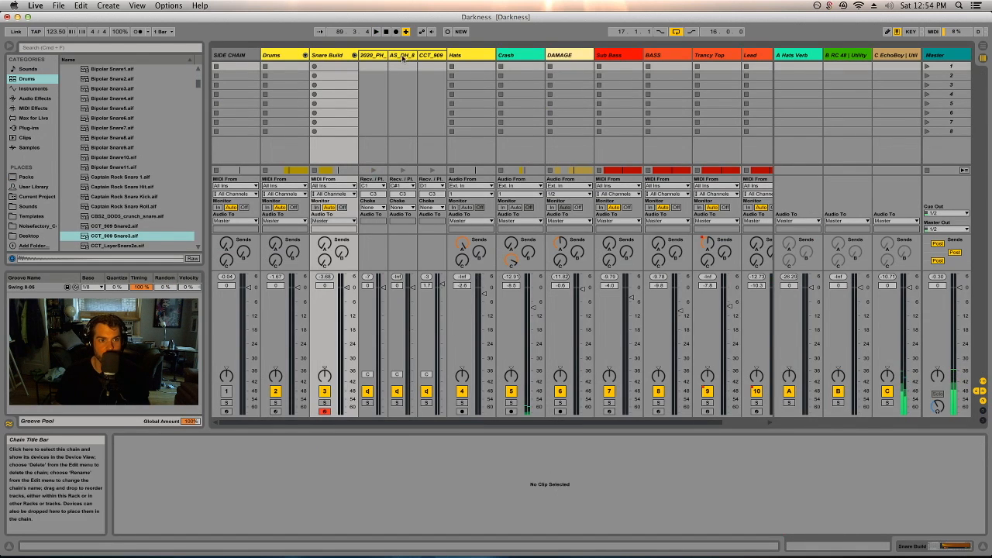
{"action": "left_click", "coordinate": [374, 56]}
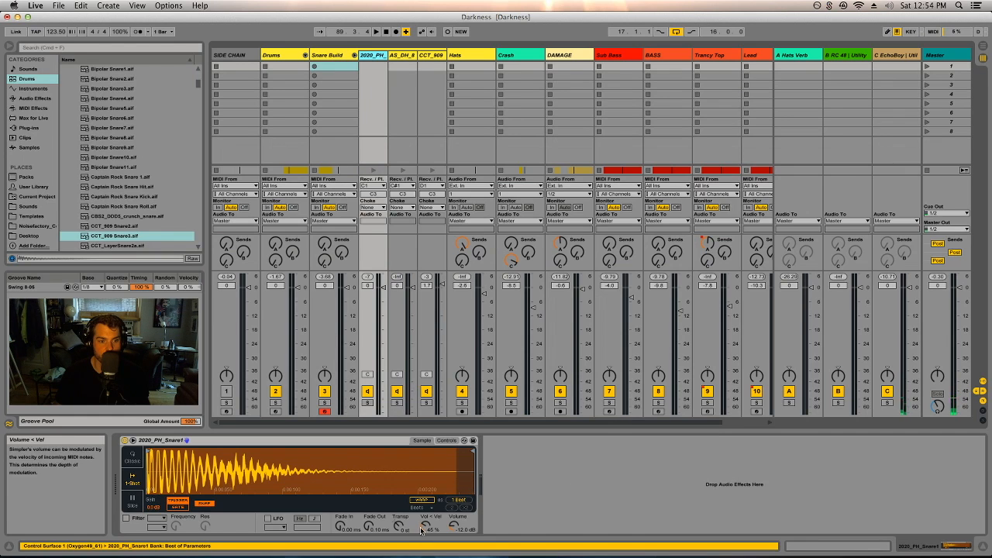
{"action": "key", "text": "Tab"}
{"action": "scroll", "coordinate": [516, 200], "scroll_direction": "up", "scroll_amount": 1}
{"action": "scroll", "coordinate": [576, 186], "scroll_direction": "up", "scroll_amount": 3}
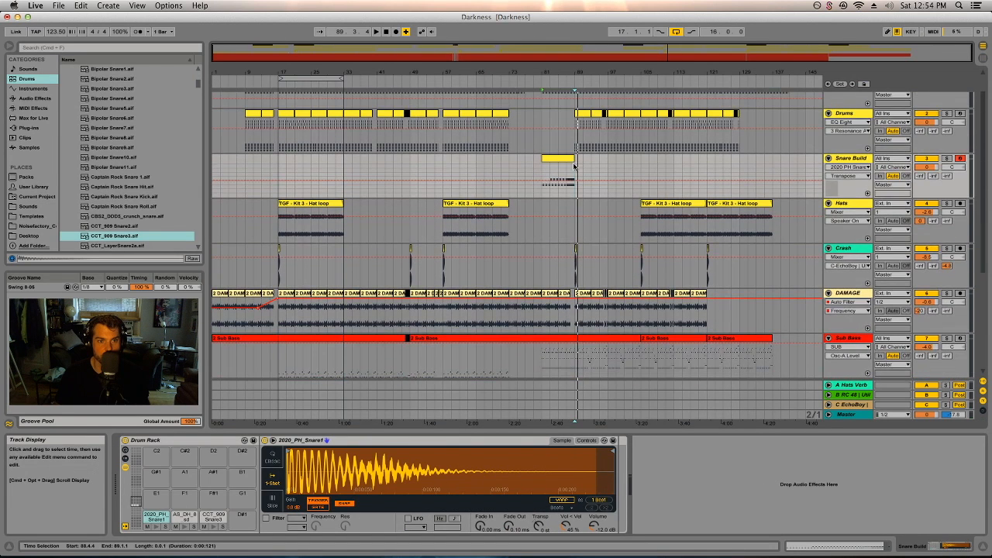
Step: Enlarge the Snare Build track and draw a 2020_PH_Snare1 Transpose ramp from 0 at bar 81 to about +23 st at bar 89
{"action": "double_click", "coordinate": [555, 159]}
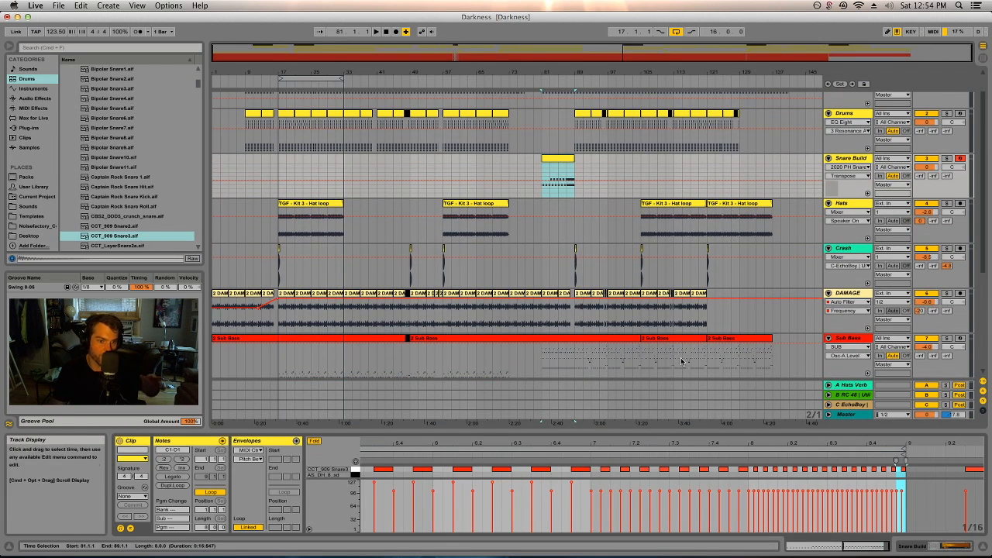
{"action": "left_click_drag", "start_coordinate": [691, 432], "coordinate": [694, 200]}
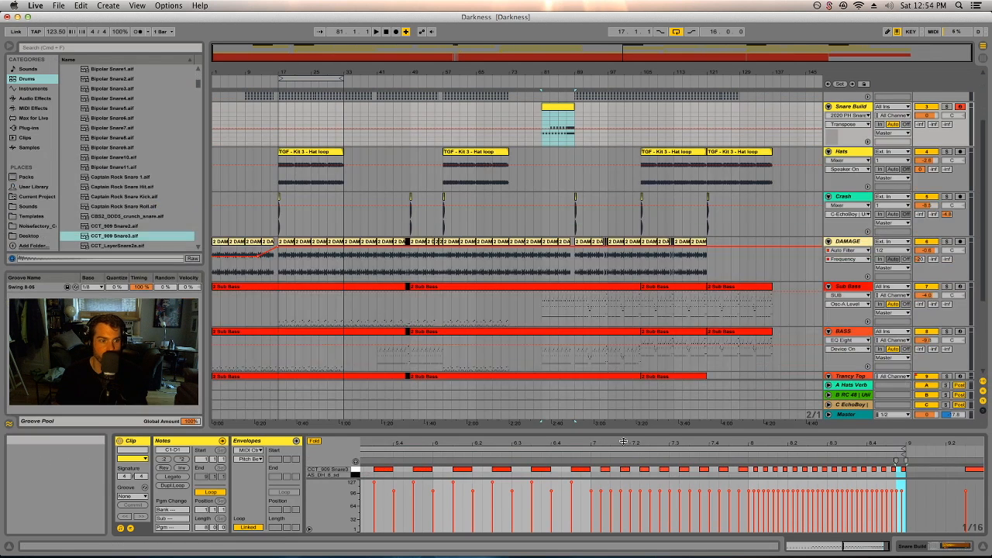
{"action": "left_click_drag", "start_coordinate": [643, 197], "coordinate": [651, 431]}
{"action": "scroll", "coordinate": [811, 180], "scroll_direction": "up", "scroll_amount": 2}
{"action": "left_click_drag", "start_coordinate": [829, 177], "coordinate": [843, 382]}
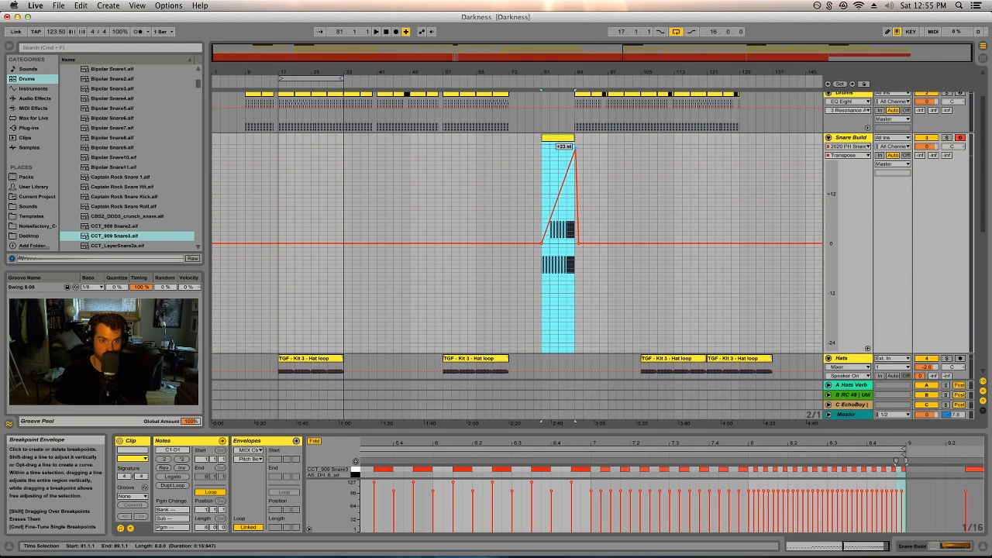
{"action": "key", "text": "space"}
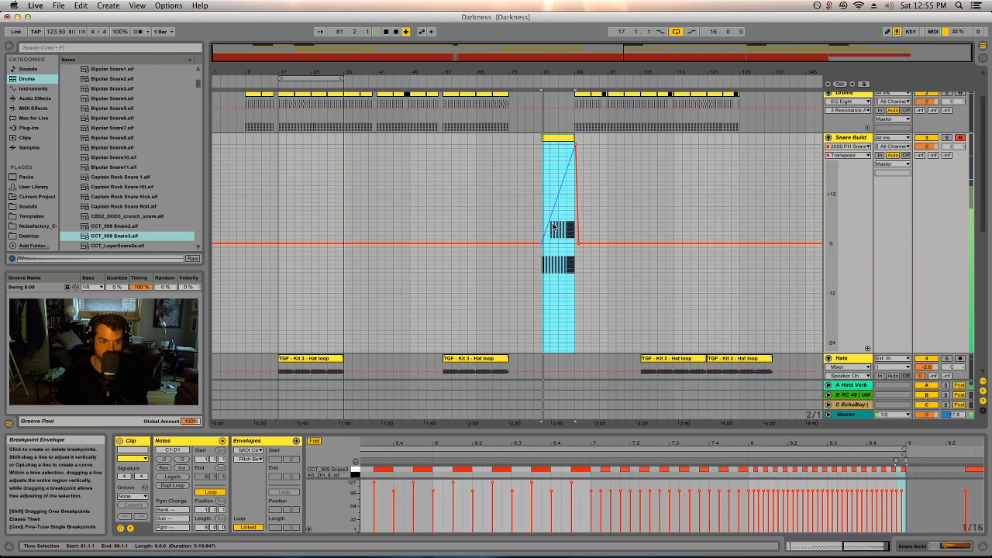
Step: Move the start of the 2020_PH_Snare1 Transpose ramp to about bar 85, midway through the clip
{"action": "left_click_drag", "start_coordinate": [550, 223], "coordinate": [559, 243]}
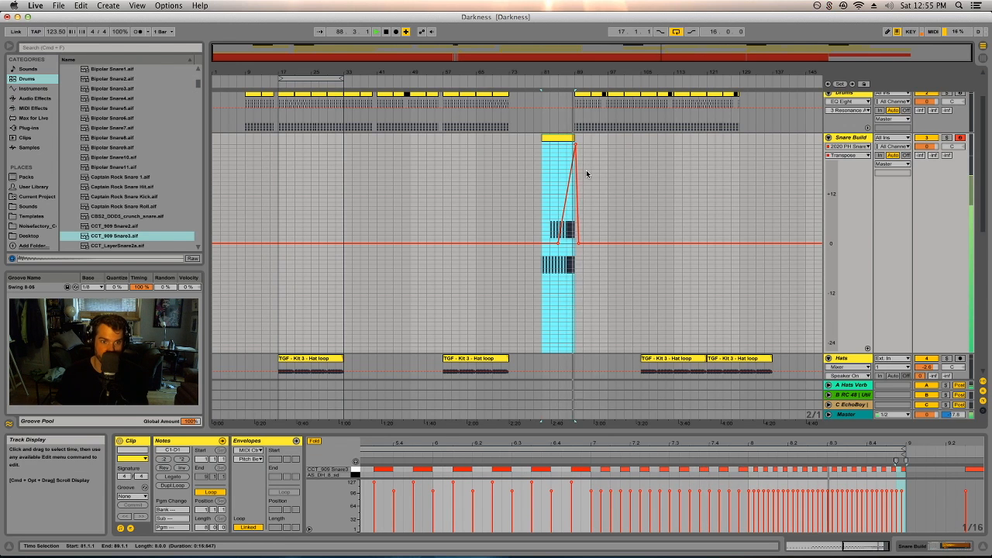
{"action": "double_click", "coordinate": [835, 143]}
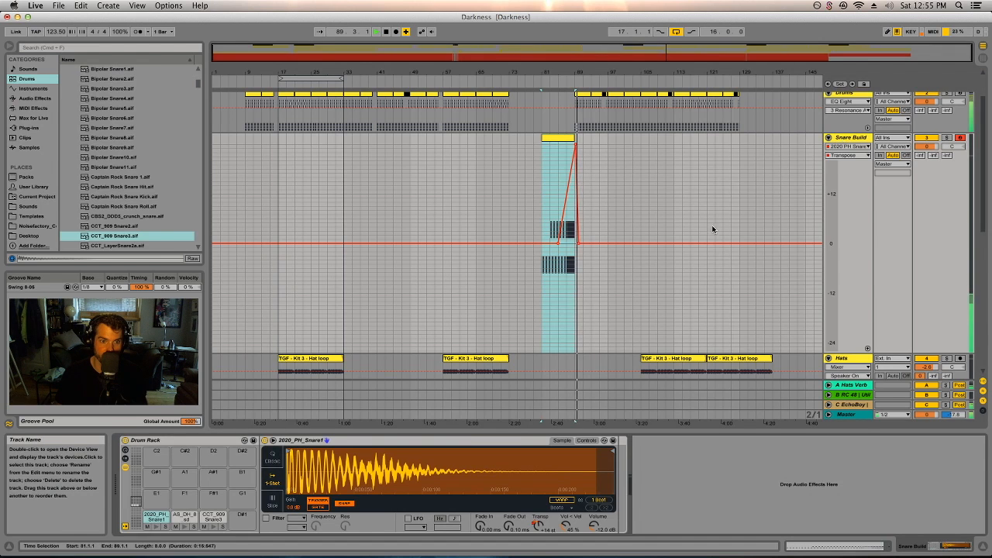
{"action": "key", "text": "Tab"}
{"action": "key", "text": "Tab"}
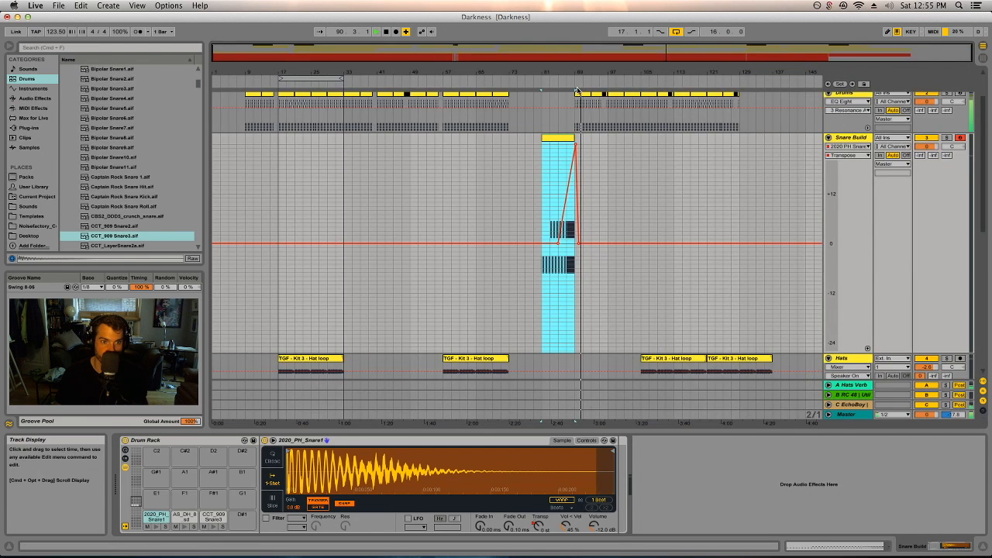
Step: Automate the CCT_909 Snare3 Transpose over the clip's second half, finishing with a downward ramp to about -19 st at bar 89
{"action": "key", "text": "Tab"}
{"action": "left_click", "coordinate": [431, 114]}
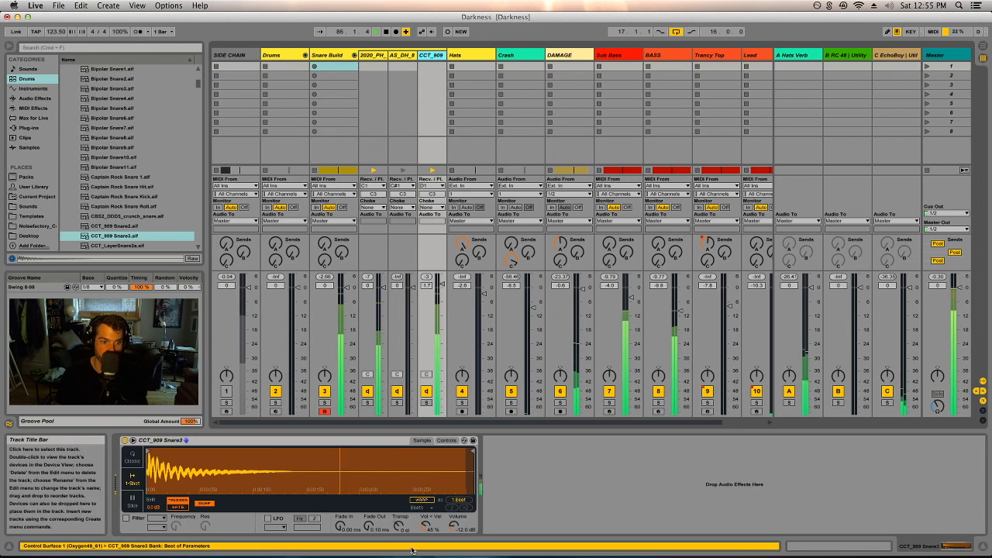
{"action": "key", "text": "Tab"}
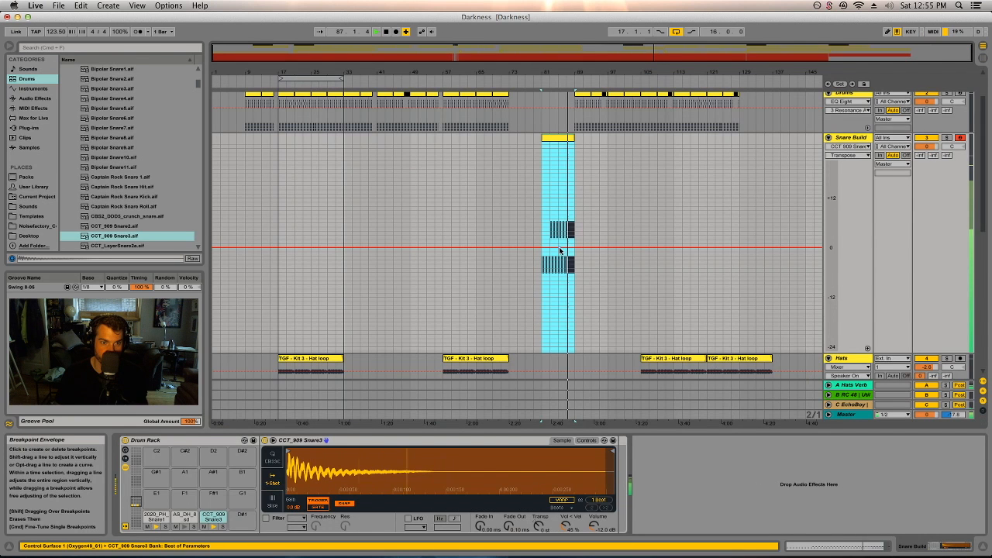
{"action": "left_click_drag", "start_coordinate": [576, 249], "coordinate": [575, 145]}
{"action": "key", "text": "space"}
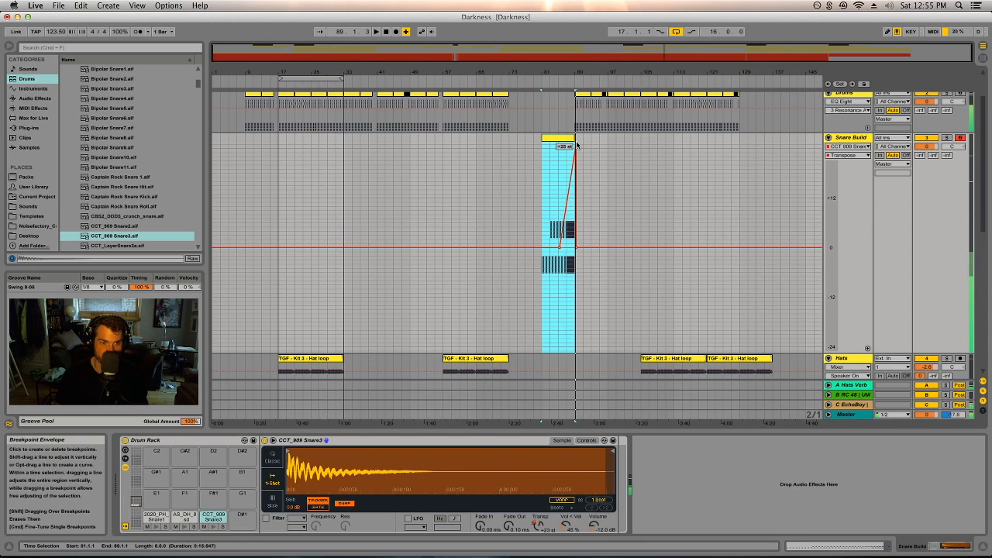
{"action": "left_click", "coordinate": [566, 80]}
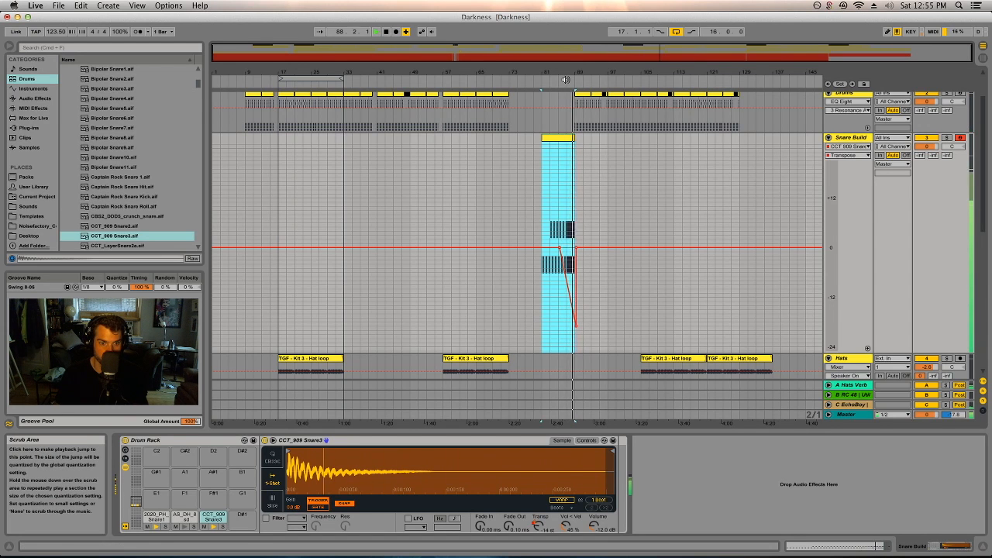
Step: Invert the 2020_PH_Snare1 Transpose ramp to fall to -24 st at the clip's end, and play the build from its start
{"action": "key", "text": "Tab"}
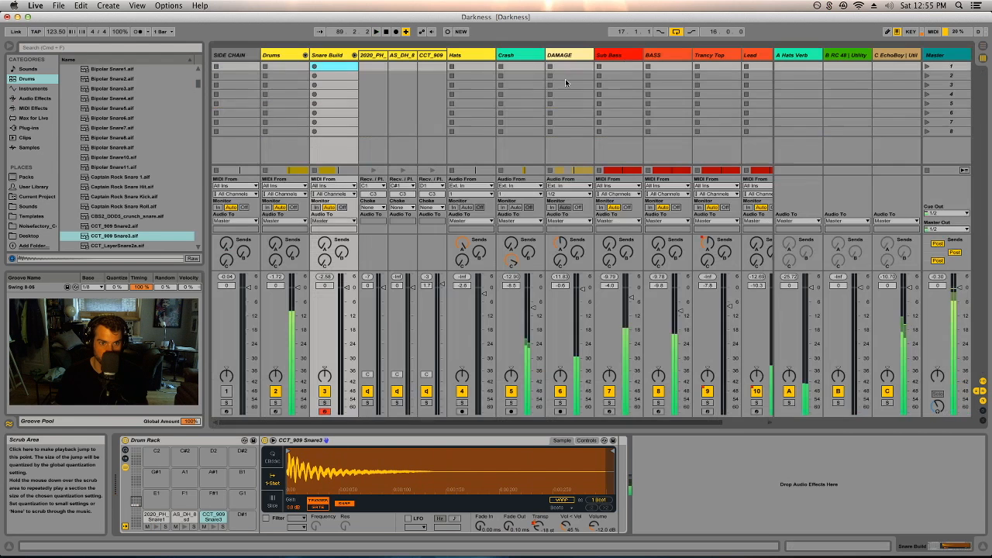
{"action": "left_click", "coordinate": [384, 55]}
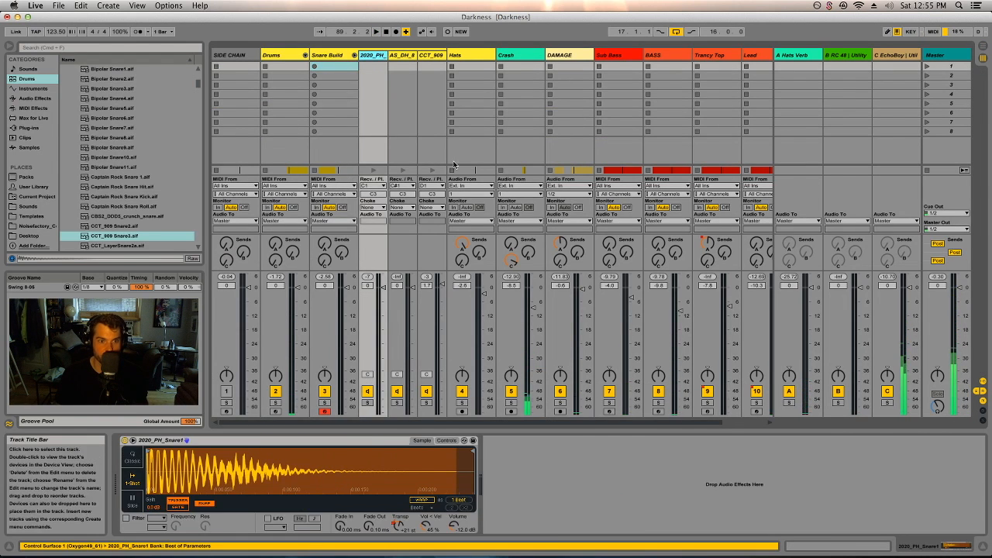
{"action": "key", "text": "Tab"}
{"action": "key", "text": "Tab"}
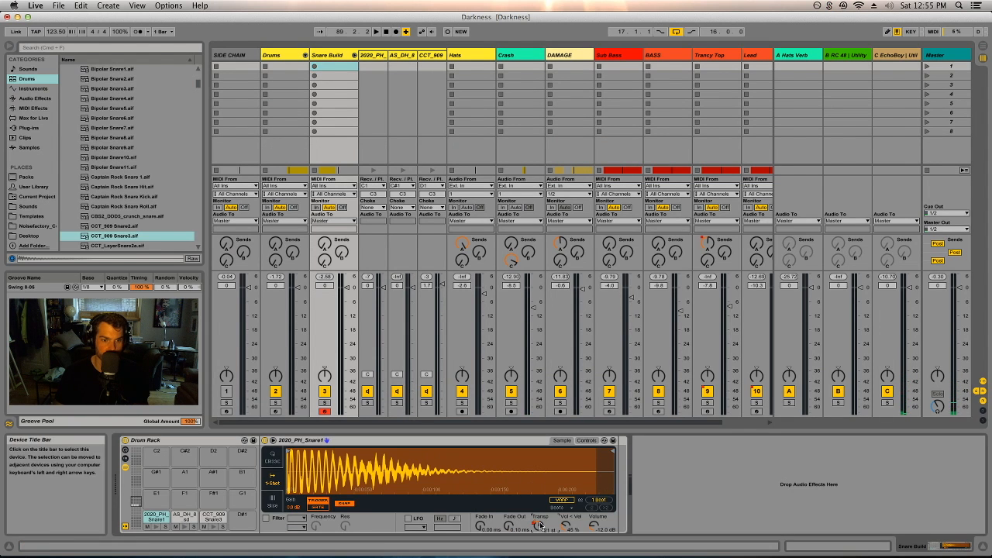
{"action": "key", "text": "Tab"}
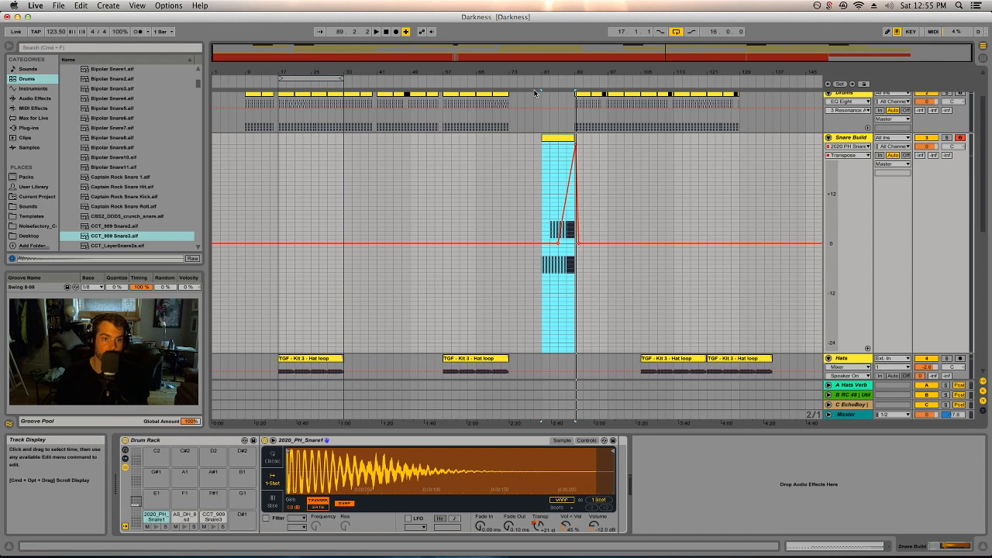
{"action": "left_click_drag", "start_coordinate": [570, 68], "coordinate": [560, 130]}
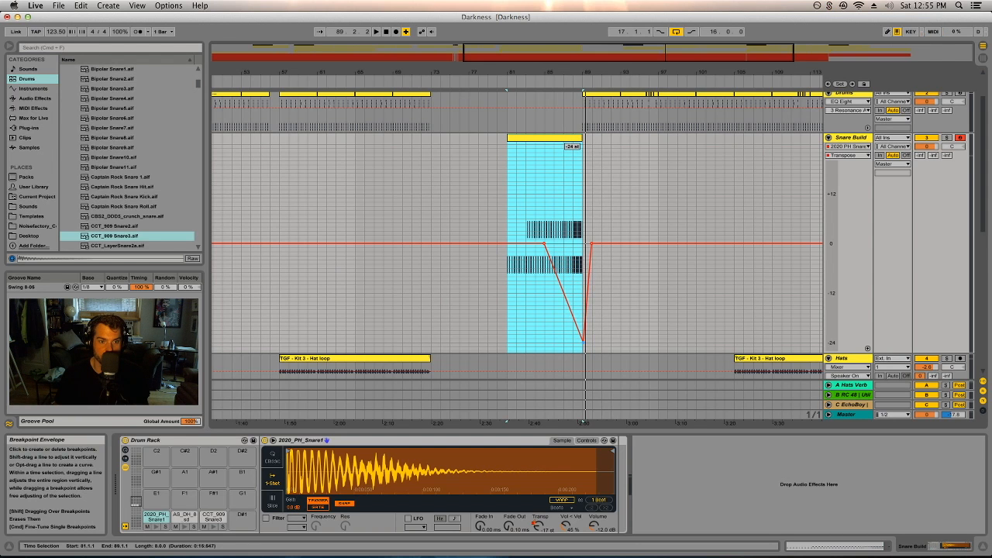
{"action": "left_click", "coordinate": [508, 75]}
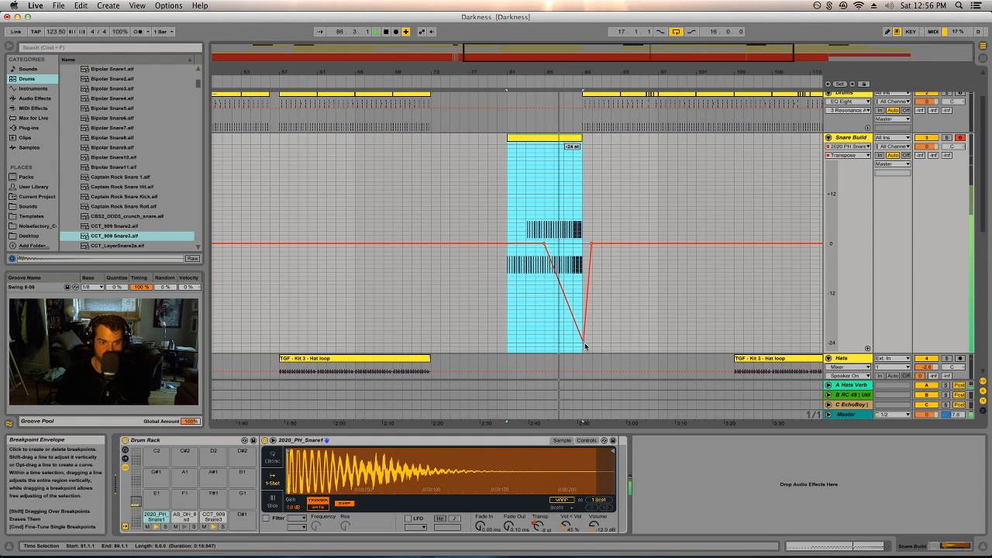
Step: Add an Auto Filter to the Snare Build track as a high-pass at about 140 Hz and play the build
{"action": "key", "text": "Tab"}
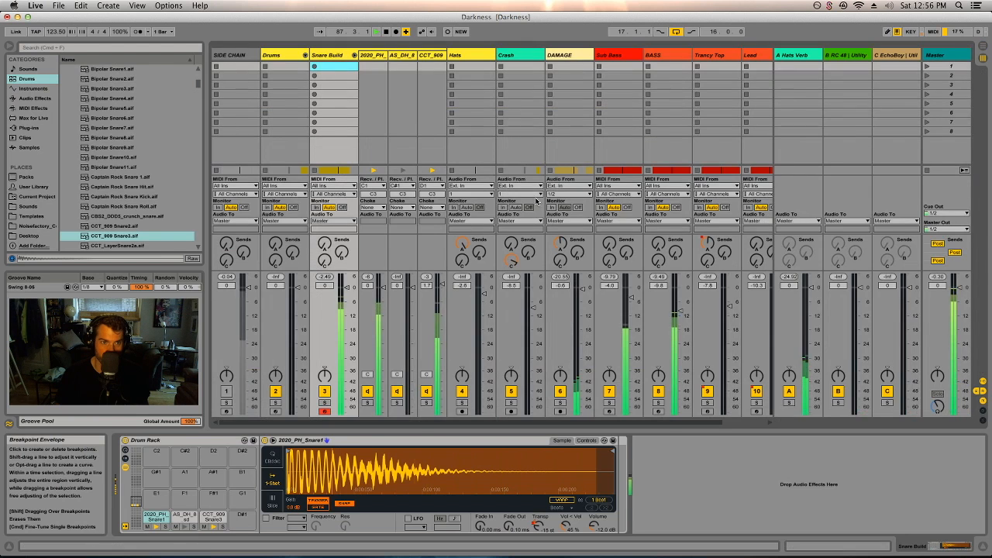
{"action": "left_click", "coordinate": [35, 98]}
{"action": "left_click_drag", "start_coordinate": [91, 88], "coordinate": [316, 51]}
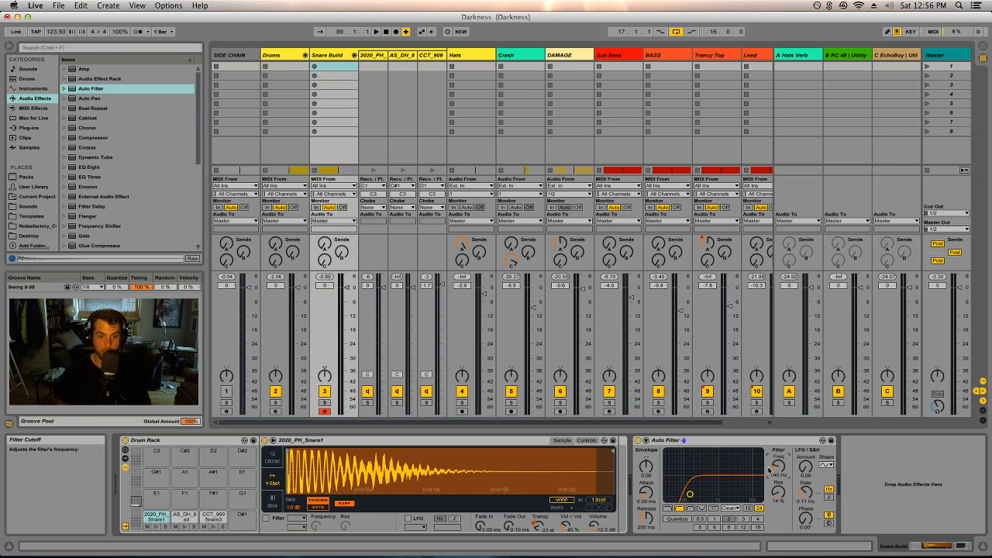
{"action": "key", "text": "Tab"}
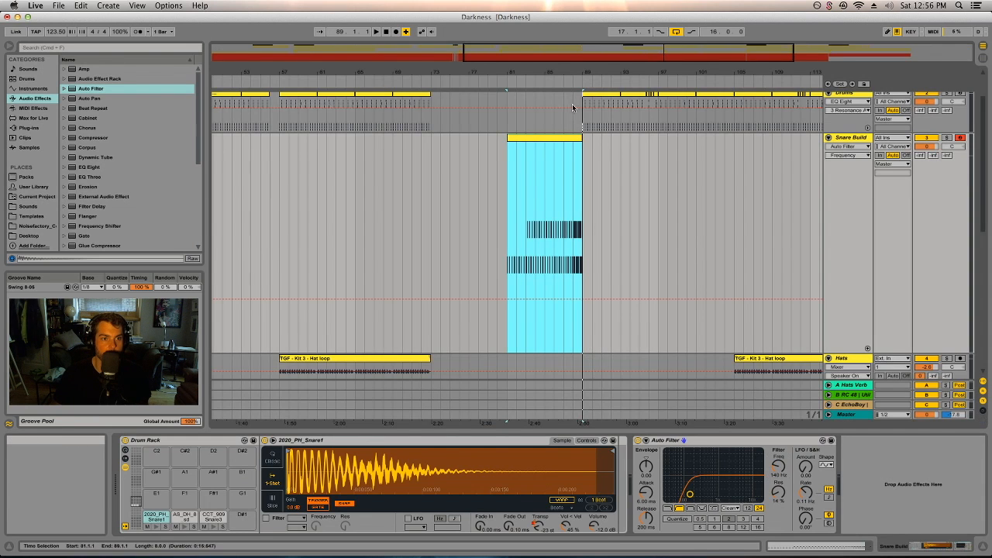
{"action": "left_click", "coordinate": [506, 80]}
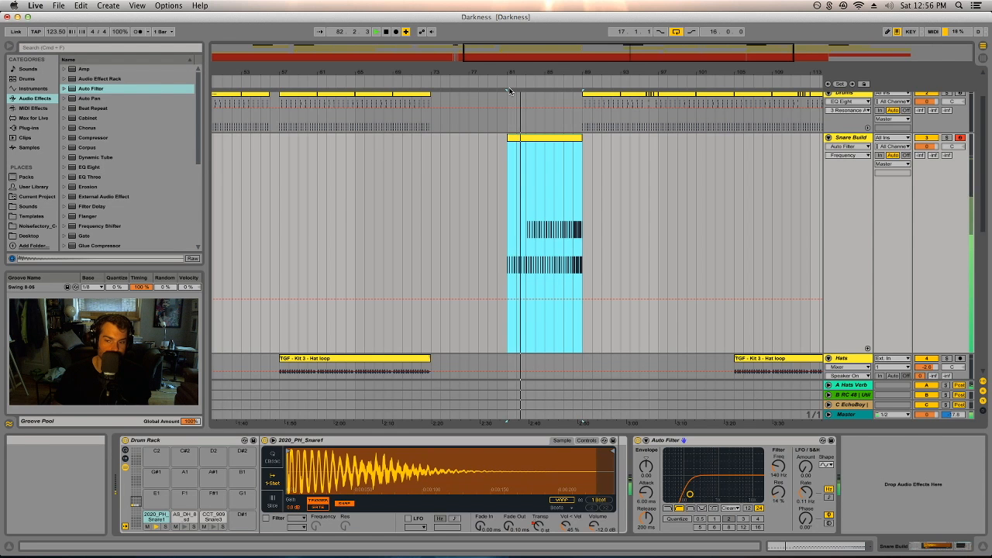
Step: Insert the Soundtoys Decapitator plug-in on the Snare Build track between the Drum Rack and the Auto Filter
{"action": "key", "text": "Tab"}
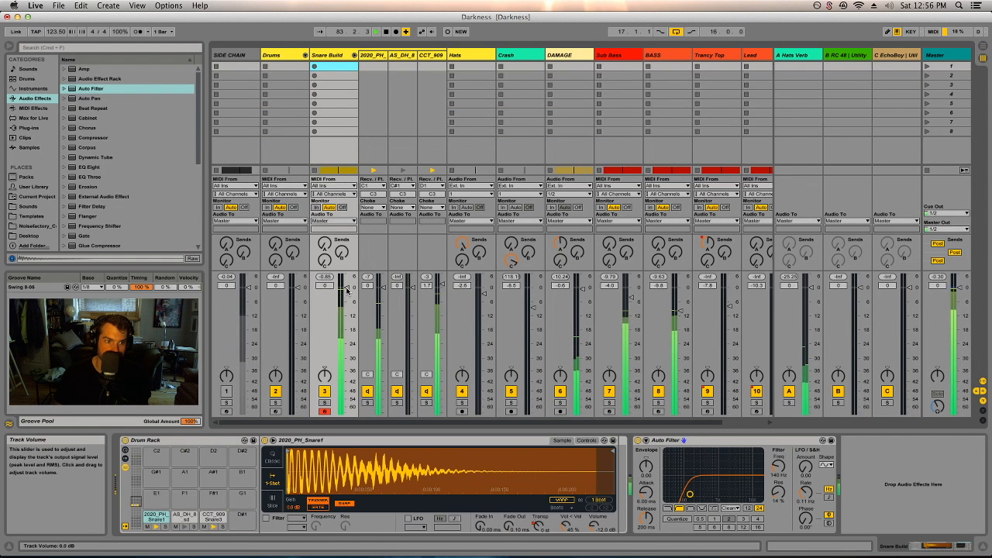
{"action": "left_click", "coordinate": [31, 128]}
{"action": "left_click", "coordinate": [70, 108]}
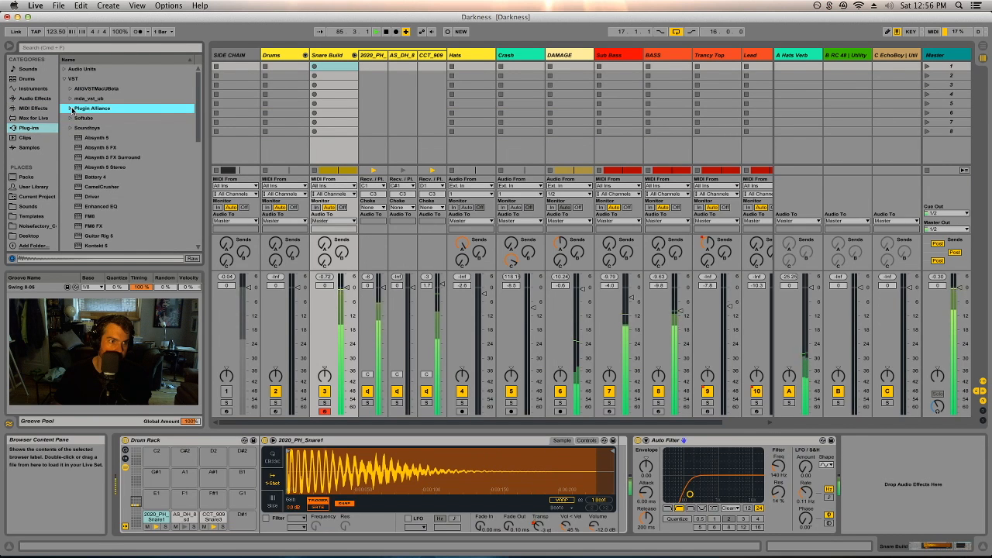
{"action": "left_click", "coordinate": [71, 129]}
{"action": "left_click_drag", "start_coordinate": [101, 148], "coordinate": [622, 421]}
{"action": "left_click_drag", "start_coordinate": [860, 454], "coordinate": [643, 453]}
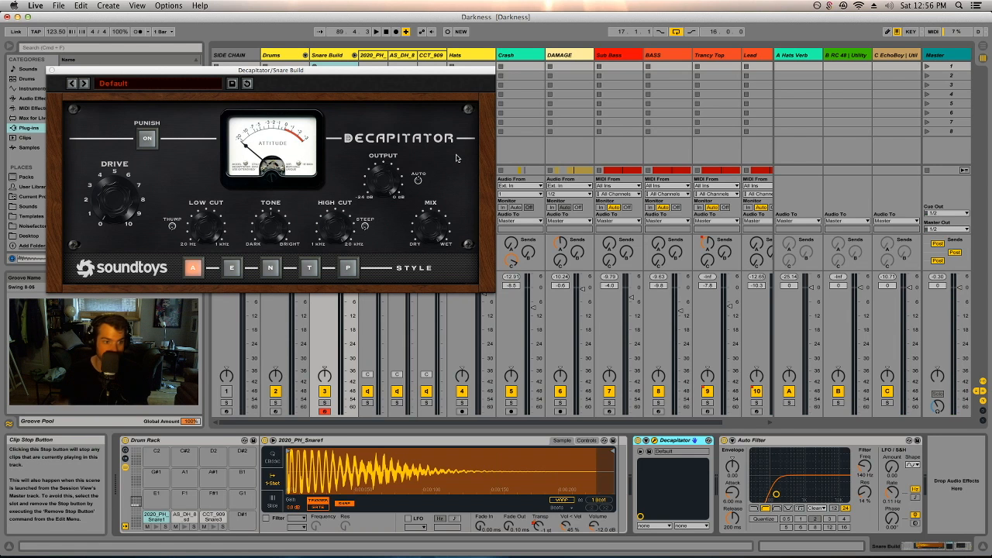
Step: Reposition the Decapitator window, load its DarkDrive drum preset and play the build
{"action": "left_click_drag", "start_coordinate": [451, 71], "coordinate": [707, 110]}
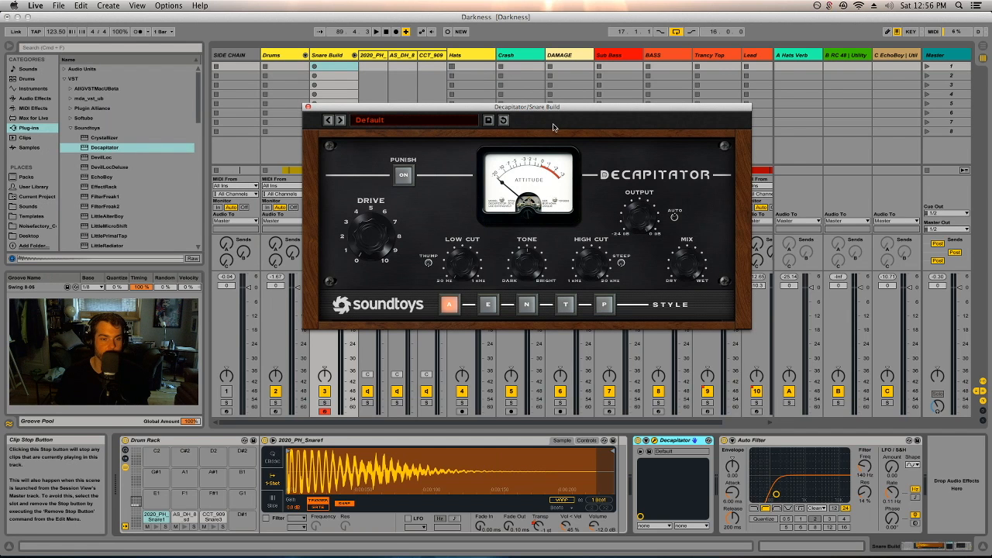
{"action": "key", "text": "space"}
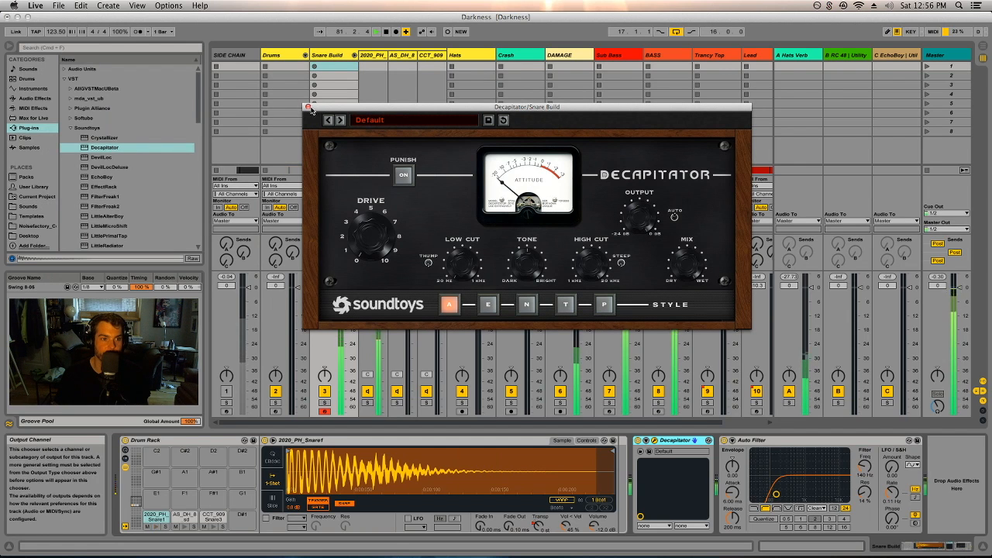
{"action": "left_click", "coordinate": [398, 120]}
{"action": "mouse_move", "coordinate": [372, 126]}
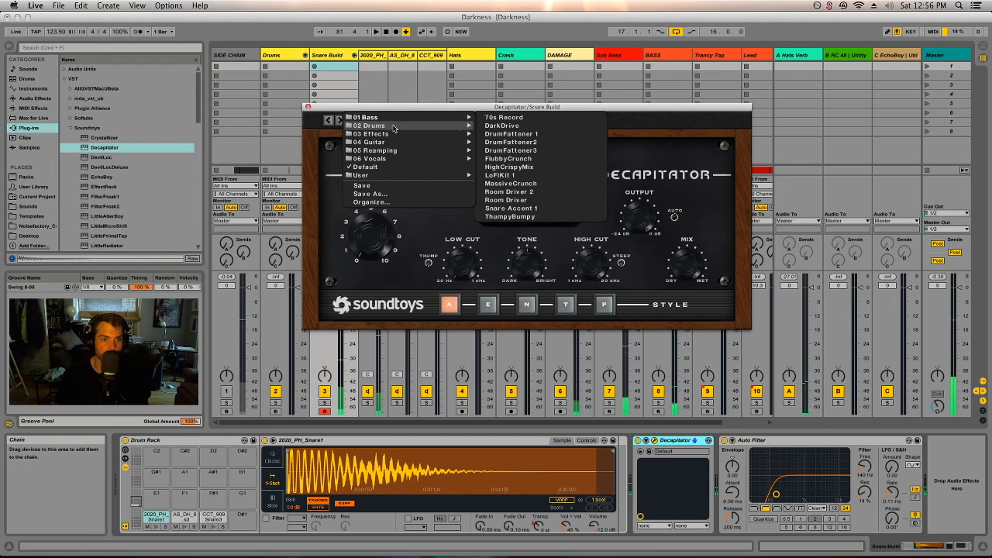
{"action": "left_click", "coordinate": [503, 125]}
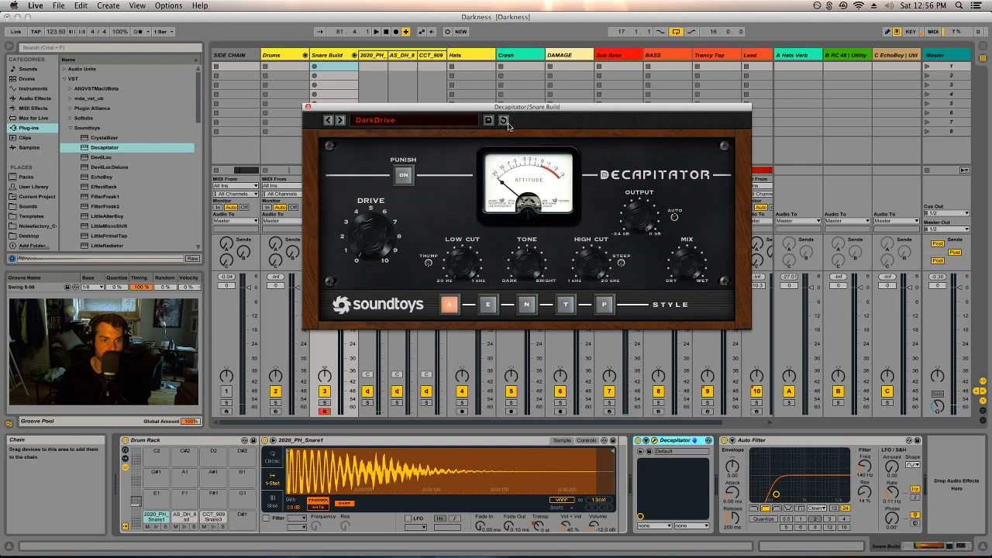
{"action": "left_click", "coordinate": [398, 121]}
{"action": "mouse_move", "coordinate": [399, 127]}
{"action": "left_click", "coordinate": [419, 119]}
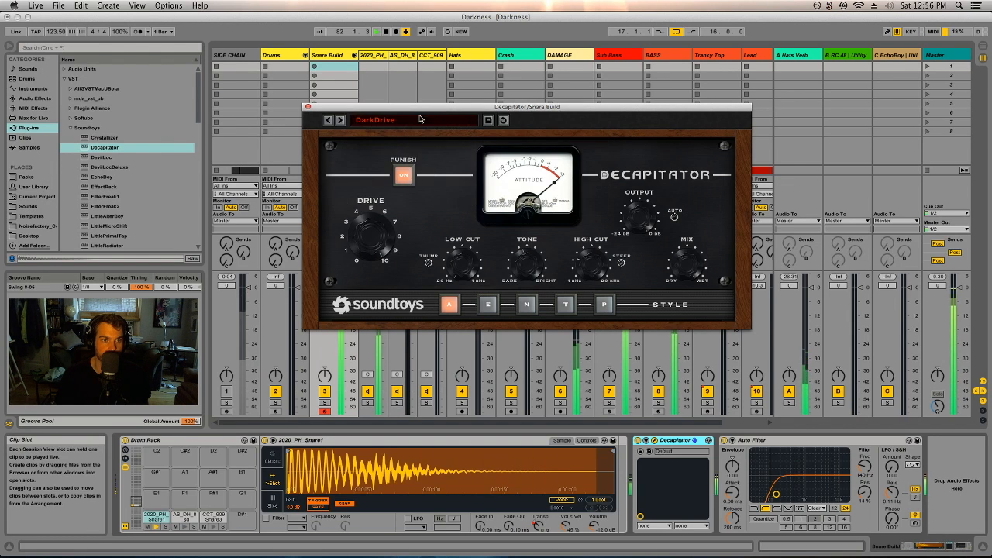
Step: Audition the neighbouring Decapitator drum presets and settle on DrumFattener 1
{"action": "left_click", "coordinate": [341, 121]}
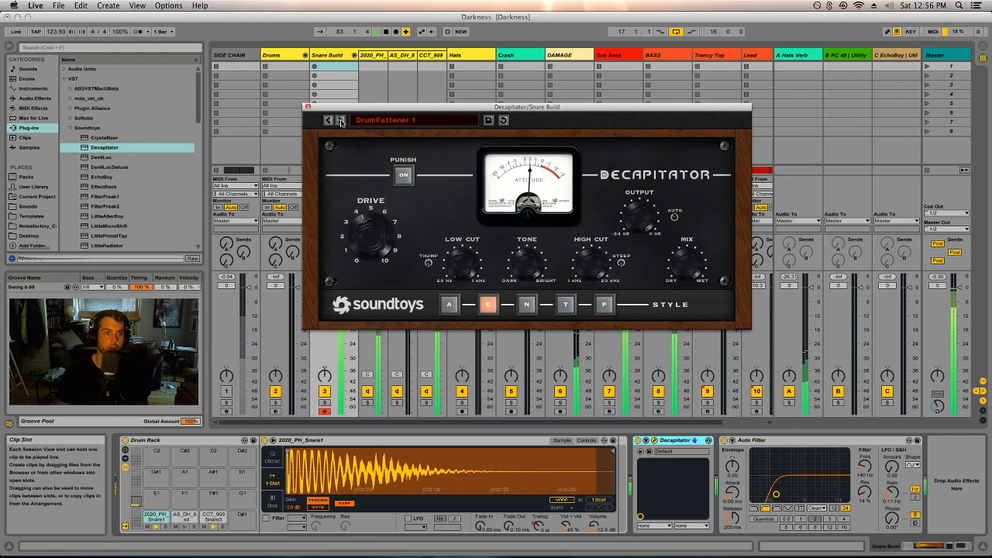
{"action": "left_click", "coordinate": [341, 121]}
{"action": "left_click", "coordinate": [339, 121]}
{"action": "left_click", "coordinate": [340, 121]}
{"action": "left_click", "coordinate": [330, 122]}
{"action": "left_click", "coordinate": [330, 122]}
{"action": "left_click", "coordinate": [330, 121]}
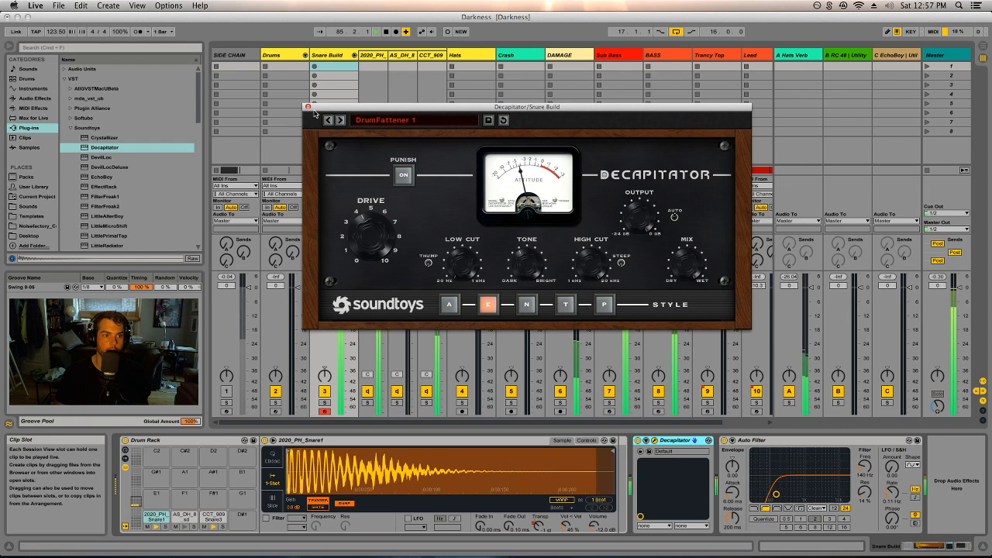
Step: Close the Decapitator window and remove the downward dip from the 2020 PH Snare's Transpose automation on the Snare Build track
{"action": "left_click", "coordinate": [308, 108]}
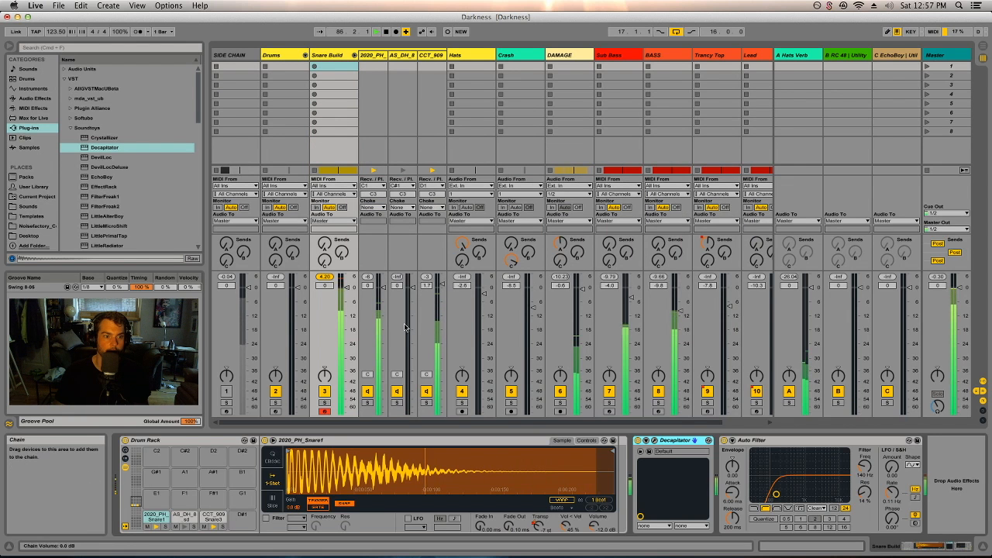
{"action": "key", "text": "Tab"}
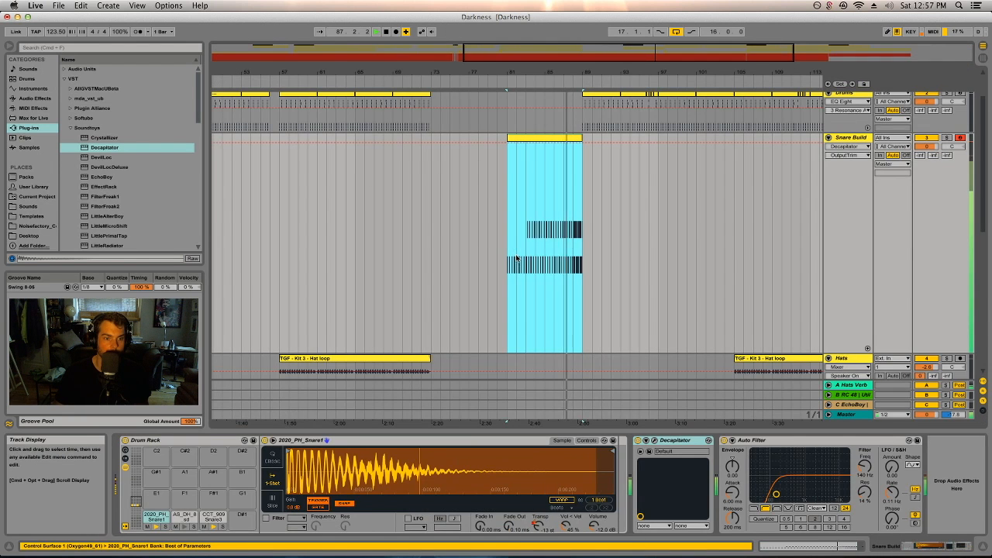
{"action": "double_click", "coordinate": [846, 138]}
{"action": "key", "text": "Tab"}
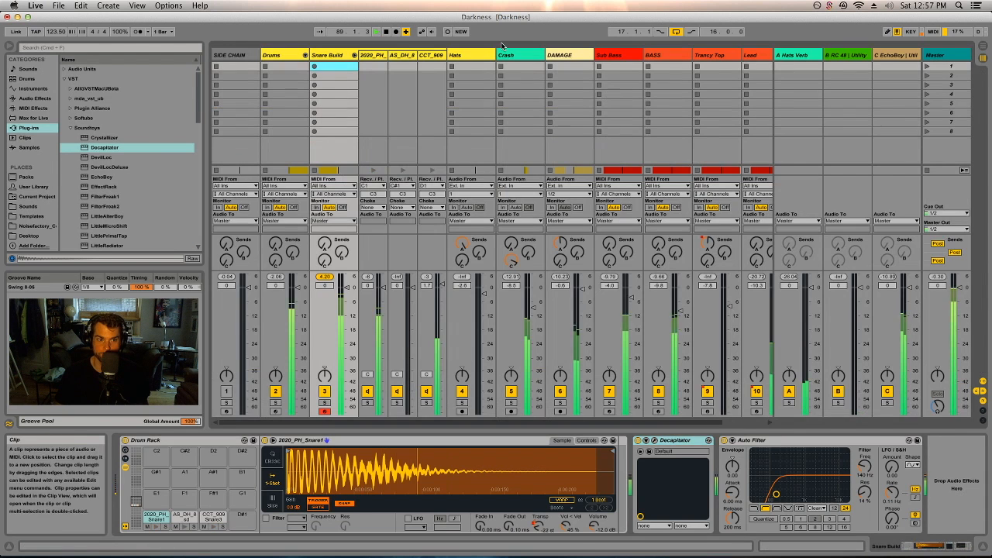
{"action": "left_click", "coordinate": [376, 55]}
{"action": "key", "text": "Tab"}
{"action": "scroll", "coordinate": [661, 245], "scroll_direction": "down", "scroll_amount": 1}
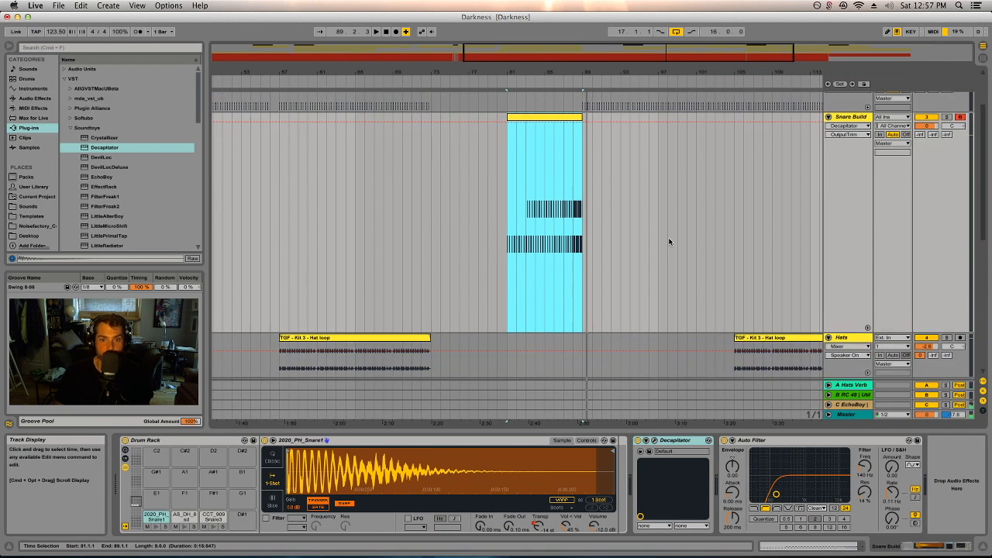
{"action": "left_click", "coordinate": [845, 125]}
{"action": "left_click", "coordinate": [861, 150]}
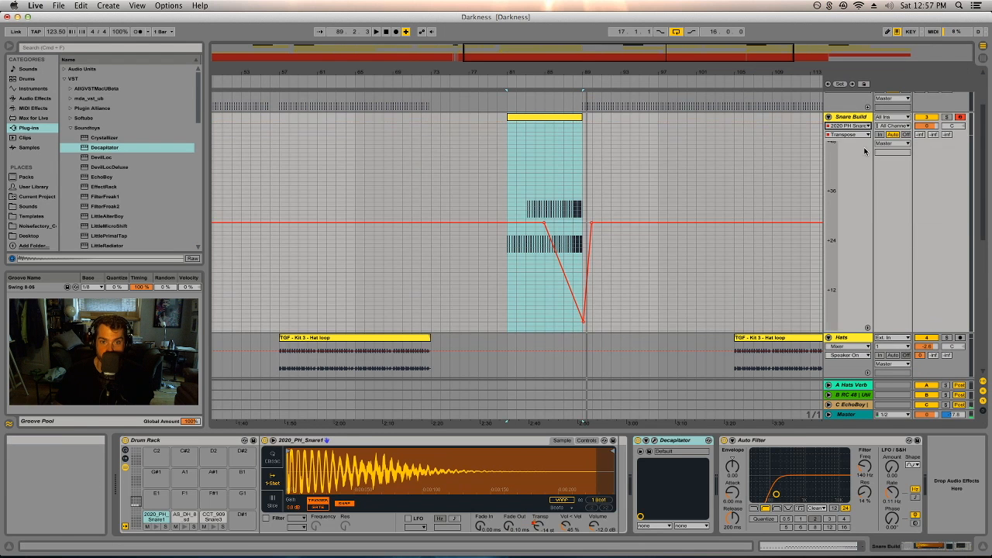
{"action": "key", "text": "Delete"}
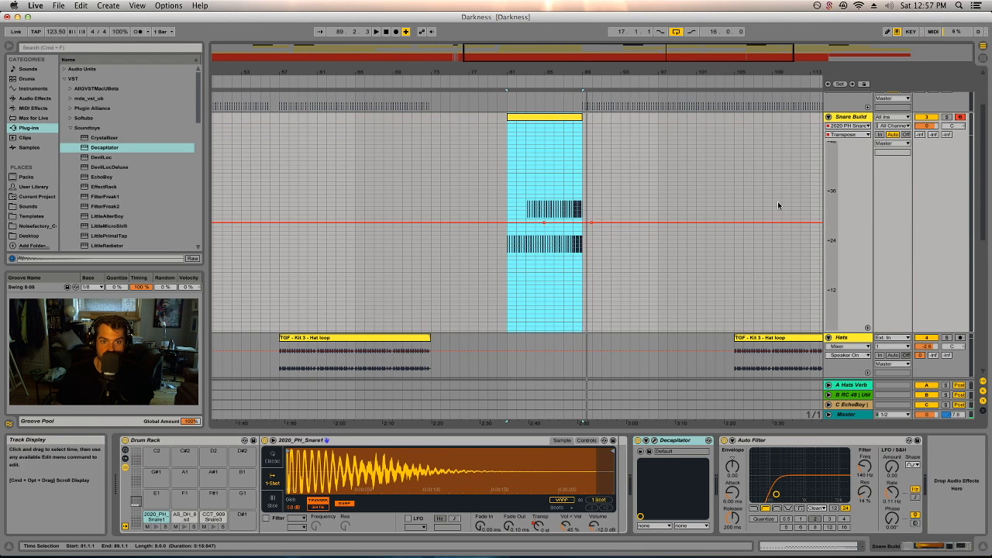
Step: Remove the downward dip from the CCT 909 Snare's Transpose automation and play the build
{"action": "left_click", "coordinate": [846, 125]}
{"action": "left_click", "coordinate": [884, 180]}
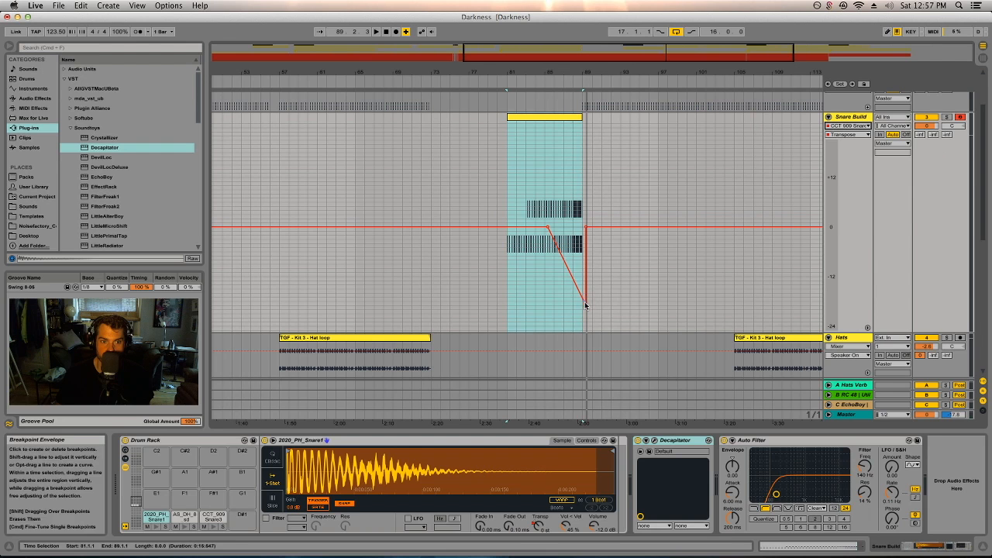
{"action": "key", "text": "Delete"}
{"action": "left_click", "coordinate": [531, 81]}
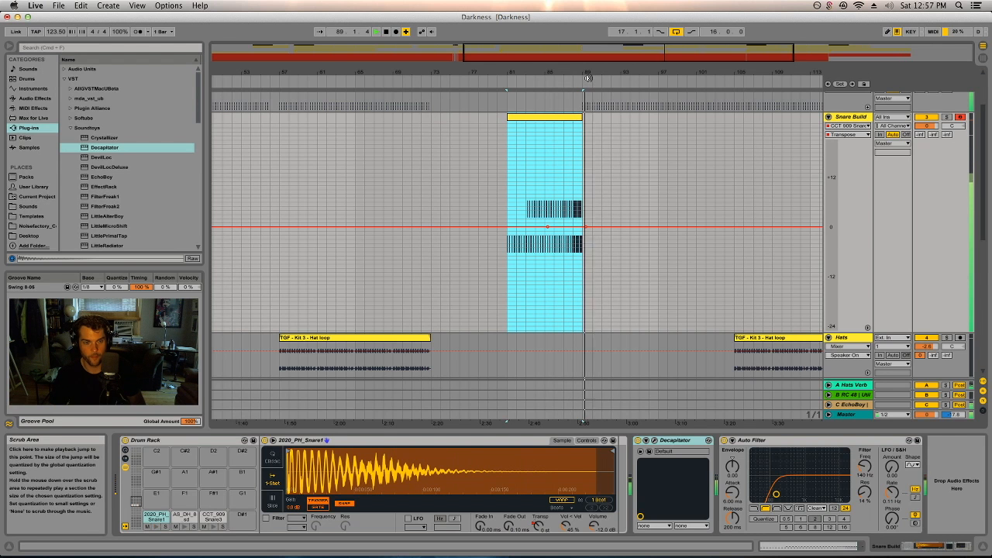
Step: Open the snare build clip in an enlarged note editor and try copying the final bar's CCT_909 Snare3 notes onto the 2020_PH_Snare1 row
{"action": "double_click", "coordinate": [549, 117]}
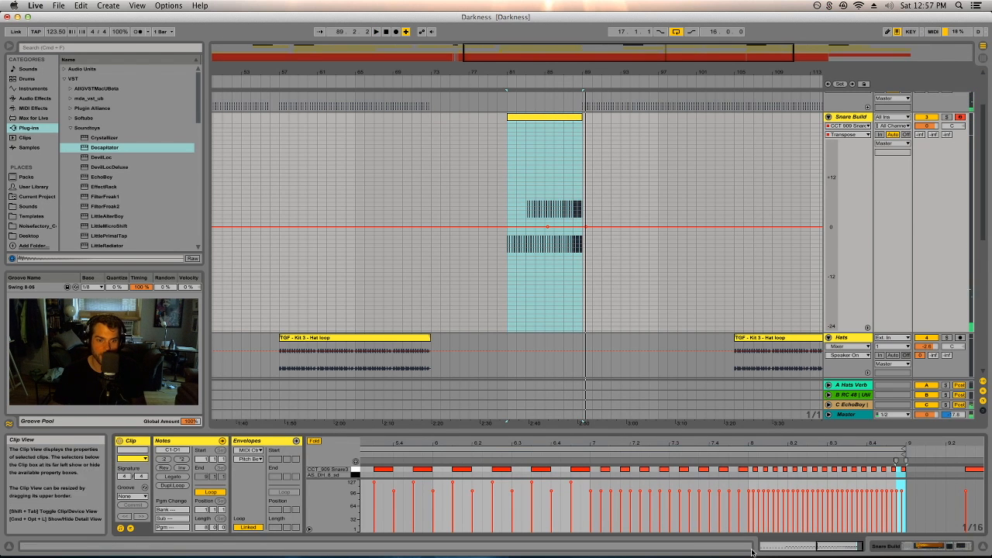
{"action": "left_click_drag", "start_coordinate": [732, 432], "coordinate": [729, 226]}
{"action": "left_click", "coordinate": [727, 423]}
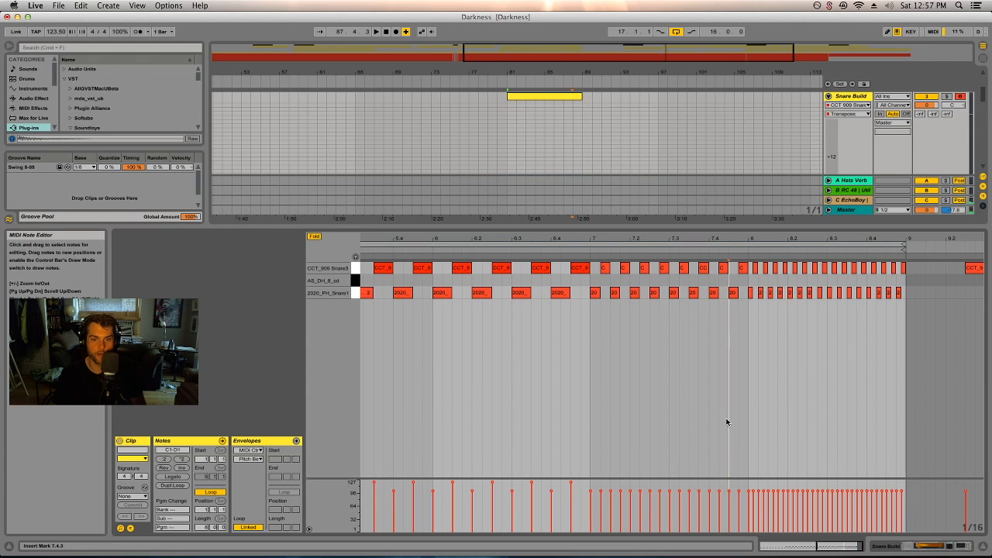
{"action": "left_click_drag", "start_coordinate": [922, 269], "coordinate": [755, 281]}
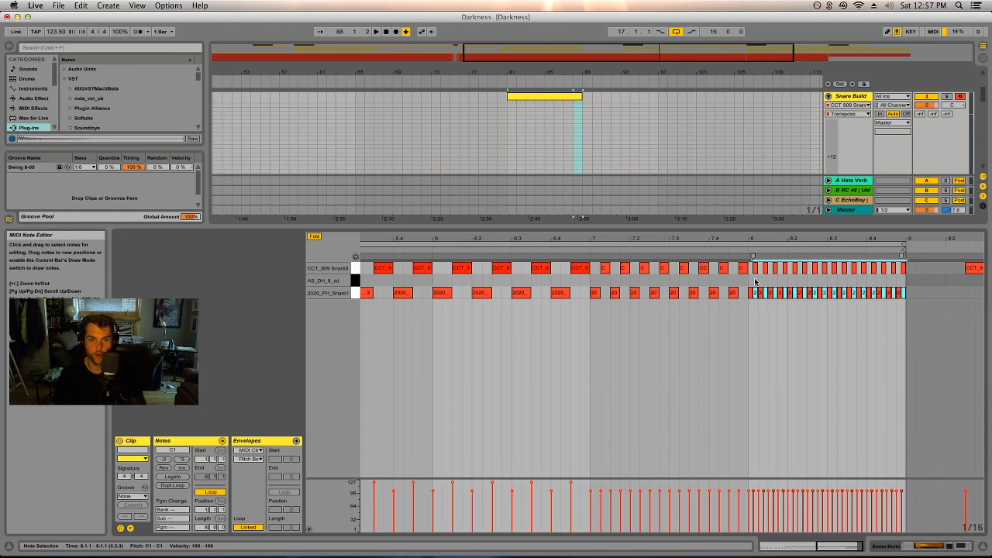
{"action": "key", "text": "space"}
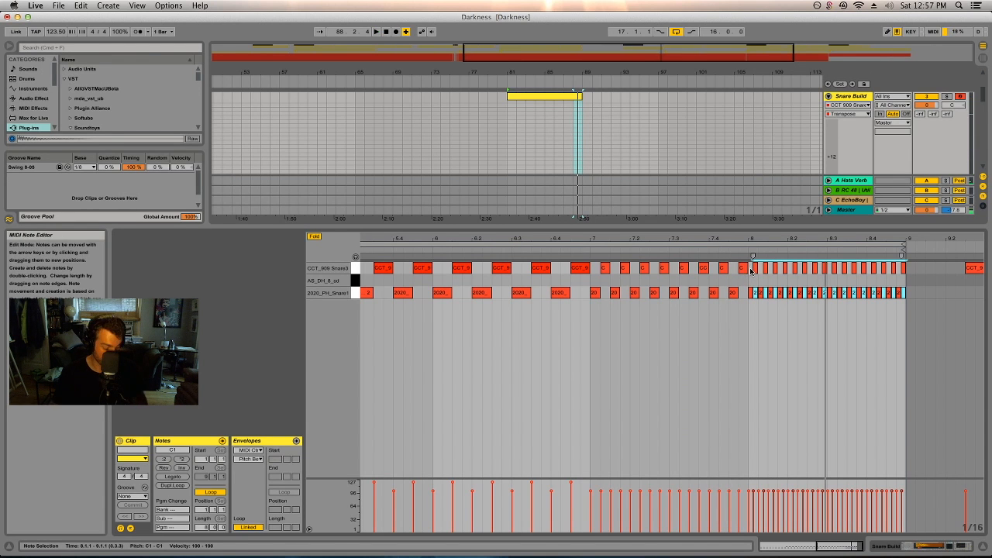
Step: Undo the note copy, compare the final bar's two snare layers in playback, and shrink the note editor back down
{"action": "key", "text": "super+z"}
{"action": "key", "text": "space"}
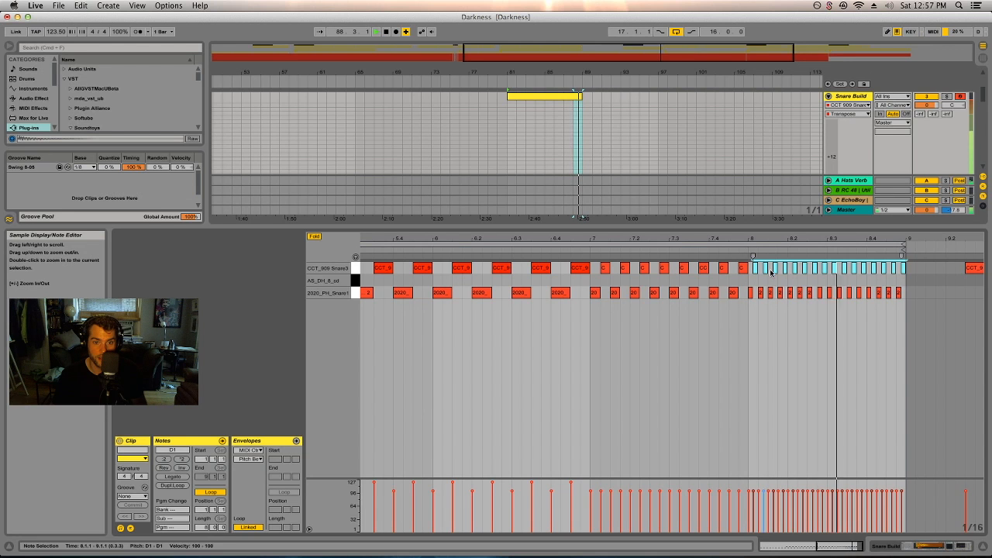
{"action": "key", "text": "Delete"}
{"action": "key", "text": "super+z"}
{"action": "key", "text": "space"}
{"action": "left_click_drag", "start_coordinate": [915, 290], "coordinate": [766, 294]}
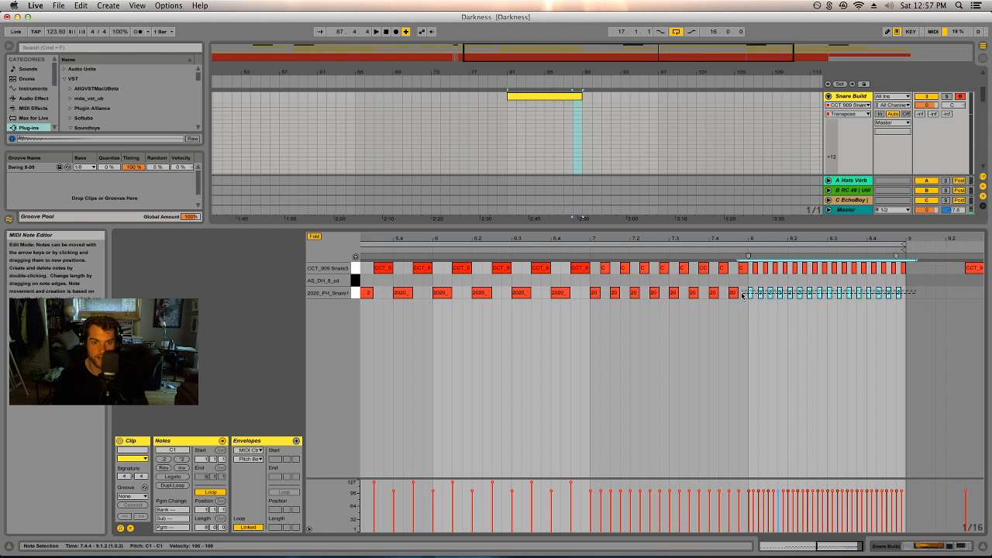
{"action": "left_click_drag", "start_coordinate": [774, 228], "coordinate": [767, 399]}
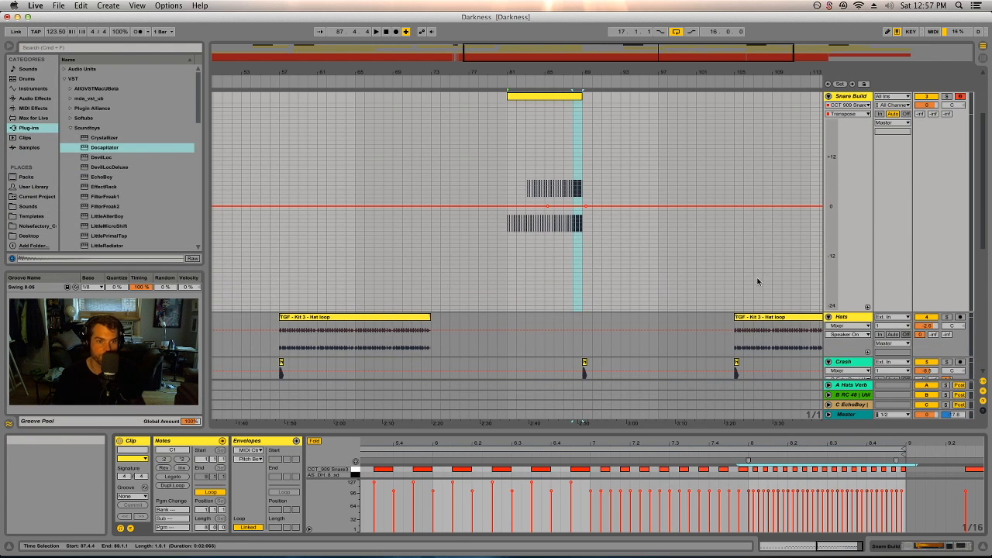
Step: Shape the CCT 909 Snare's Transpose automation as a rise through the last bars, bending steeply up to about +21 st
{"action": "left_click", "coordinate": [585, 208]}
{"action": "key", "text": "super+z"}
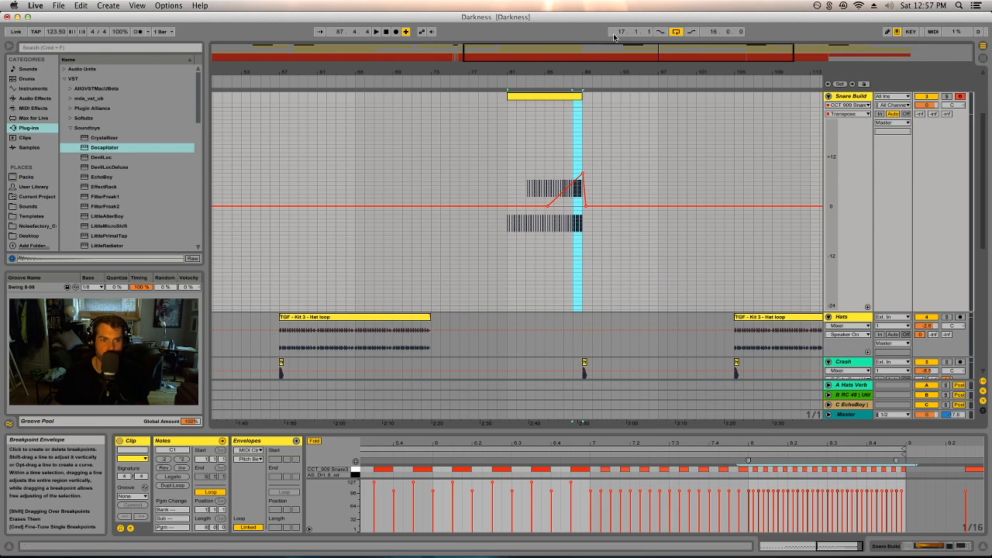
{"action": "left_click", "coordinate": [566, 81]}
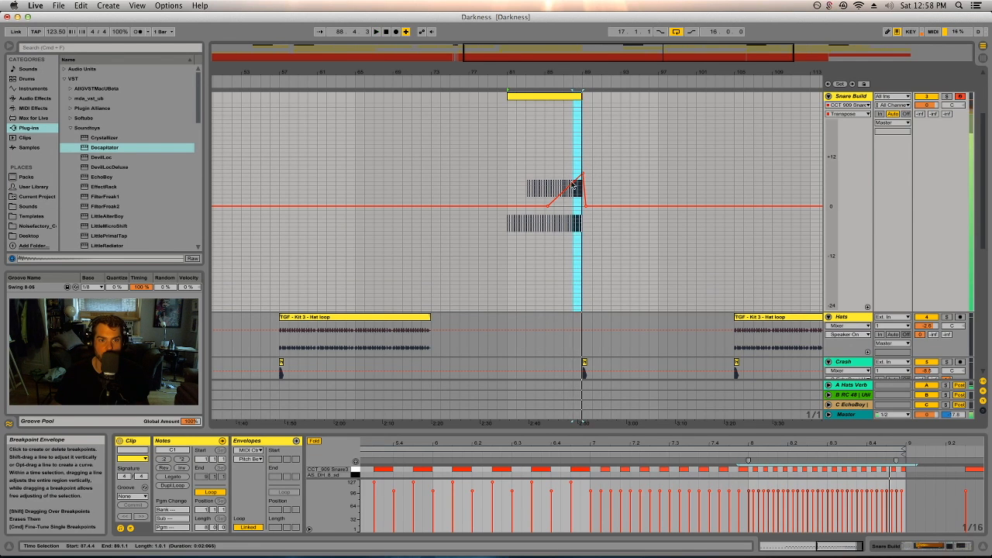
{"action": "left_click_drag", "start_coordinate": [583, 178], "coordinate": [586, 120]}
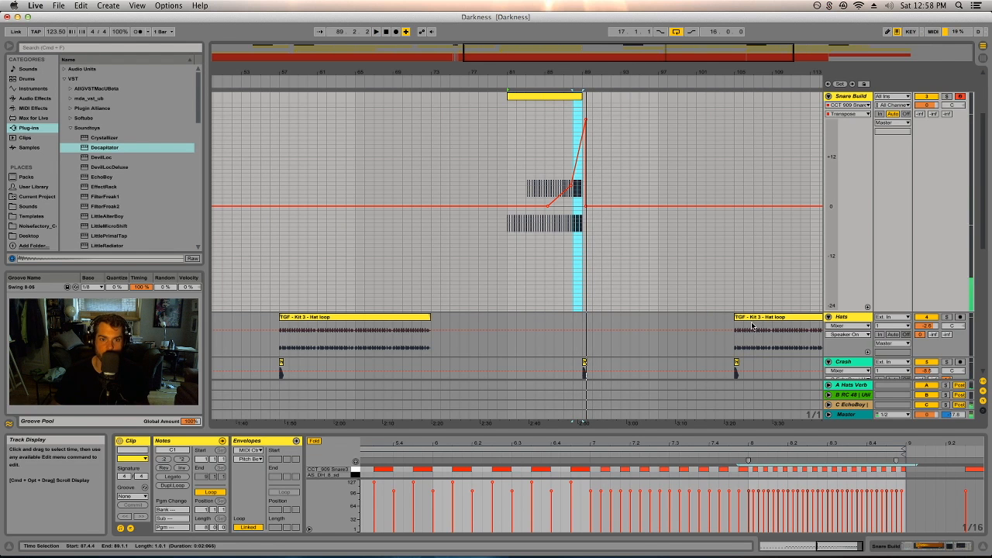
Step: Smooth the CCT 909 Snare's pitch rise with an extra breakpoint at about +3 st, align the +21 st peak with bar 89 and play it
{"action": "key", "text": "Tab"}
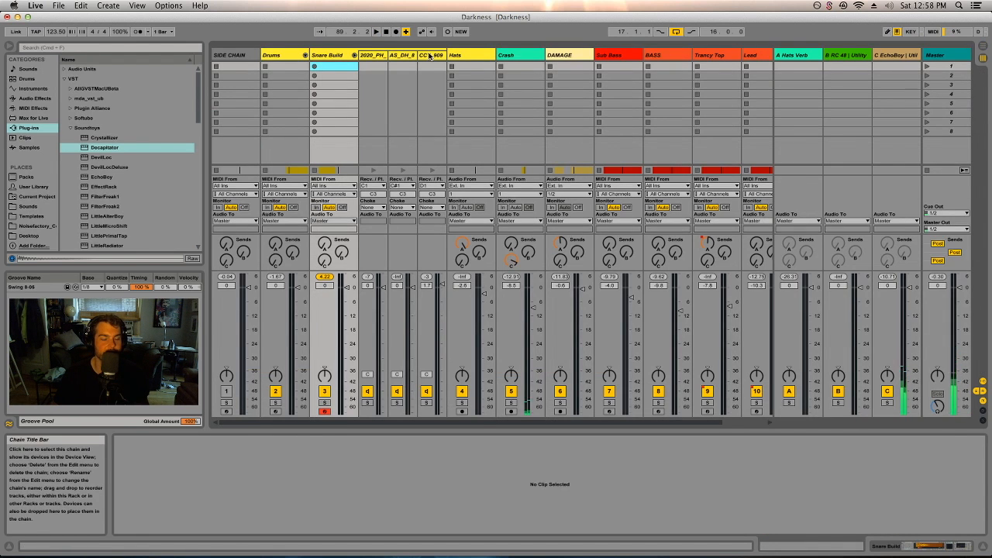
{"action": "key", "text": "Tab"}
{"action": "left_click", "coordinate": [552, 80]}
{"action": "left_click_drag", "start_coordinate": [555, 72], "coordinate": [554, 76]}
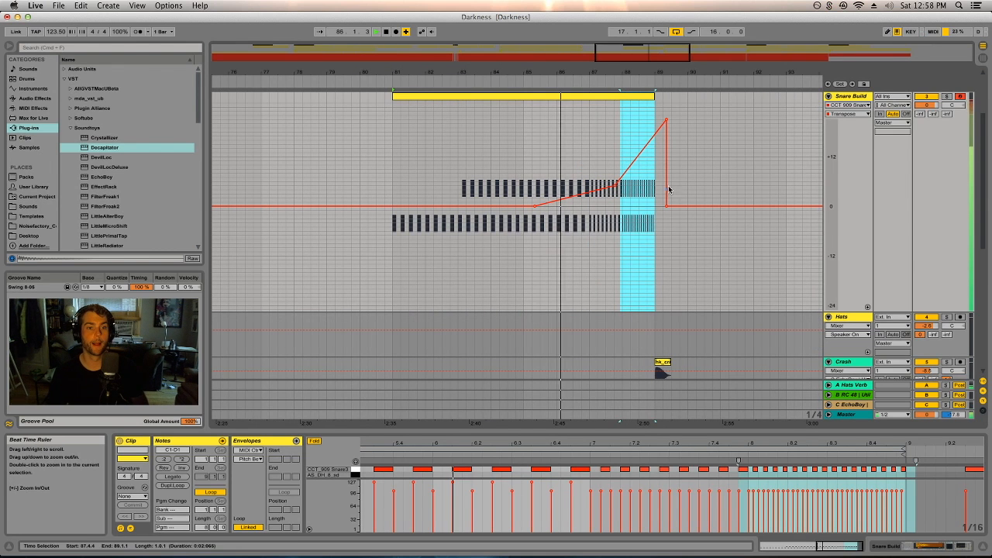
{"action": "left_click", "coordinate": [590, 194]}
{"action": "left_click_drag", "start_coordinate": [616, 184], "coordinate": [620, 178]}
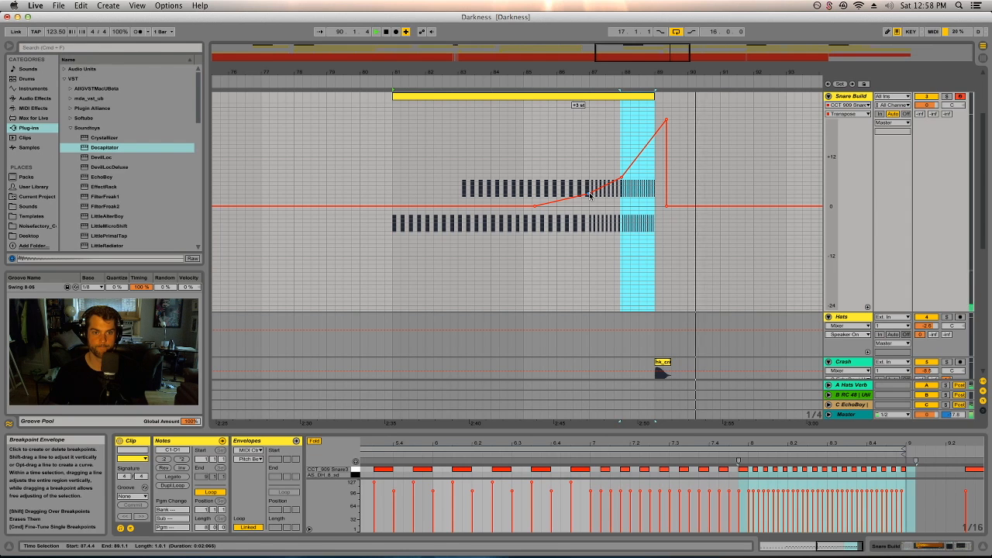
{"action": "left_click_drag", "start_coordinate": [667, 122], "coordinate": [655, 121]}
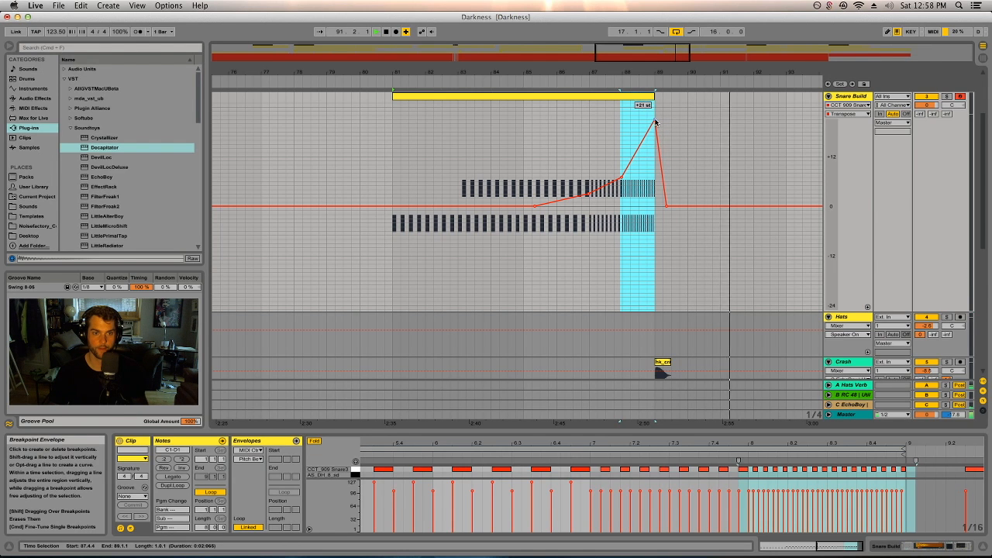
{"action": "key", "text": "space"}
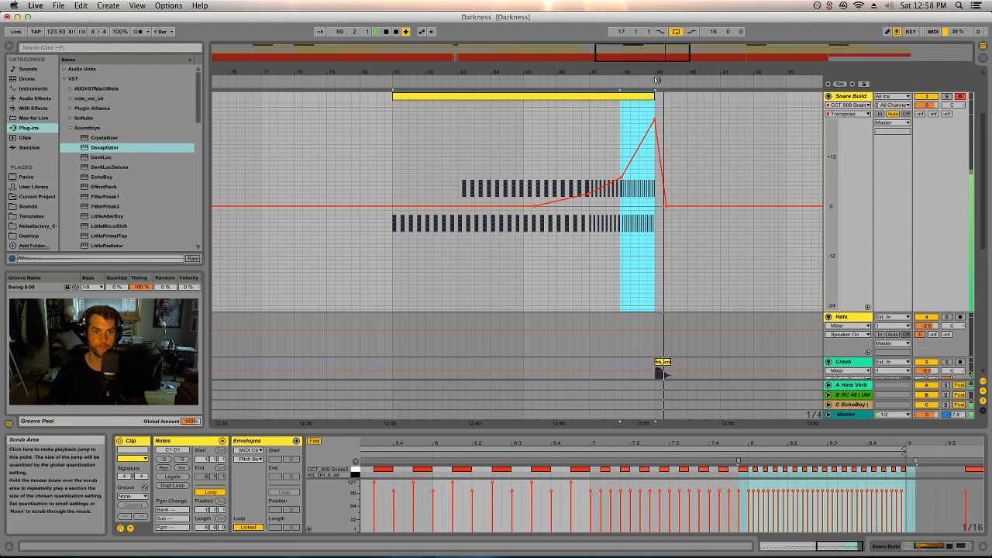
Step: Try drawing automation for the Snare Build track's C EchoBoy send at the end of the build
{"action": "key", "text": "Tab"}
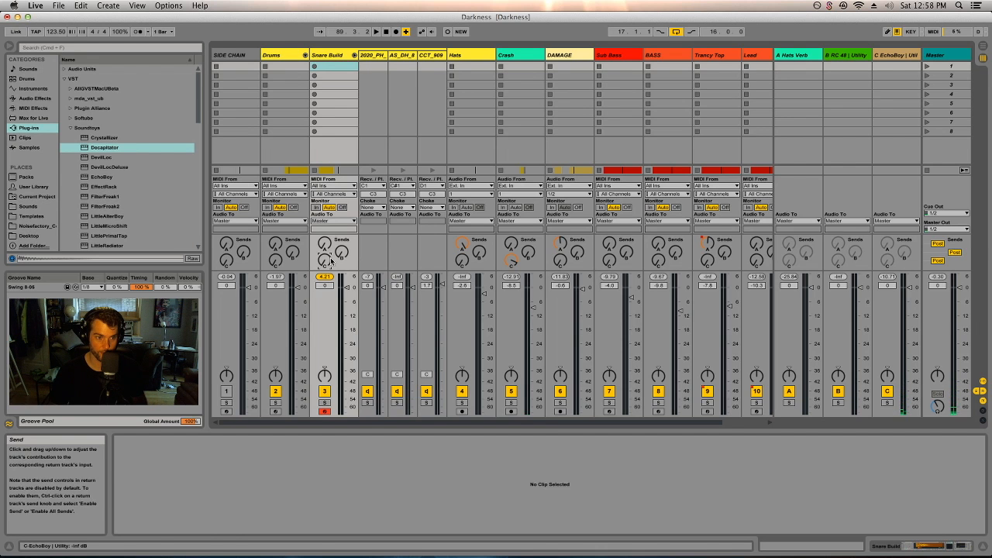
{"action": "key", "text": "Tab"}
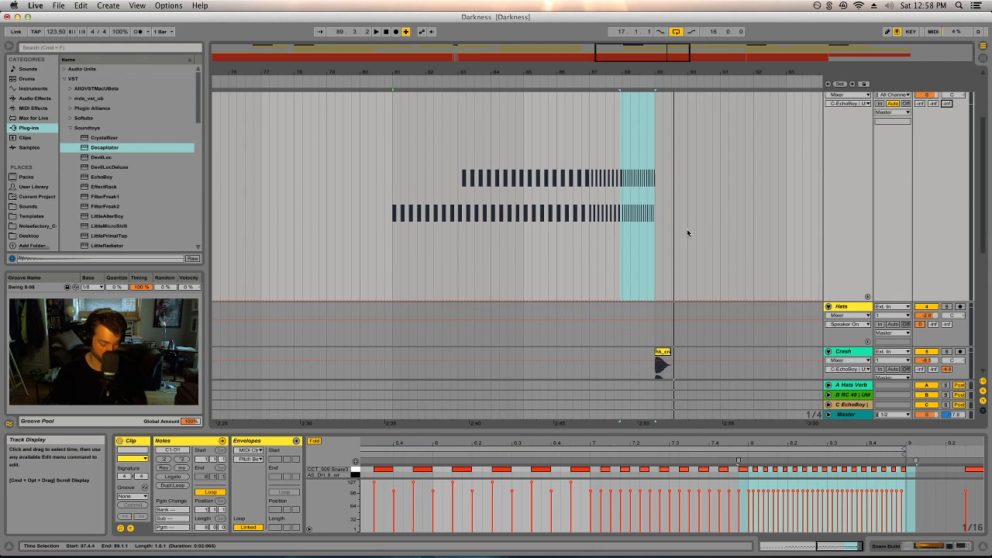
{"action": "left_click", "coordinate": [625, 81]}
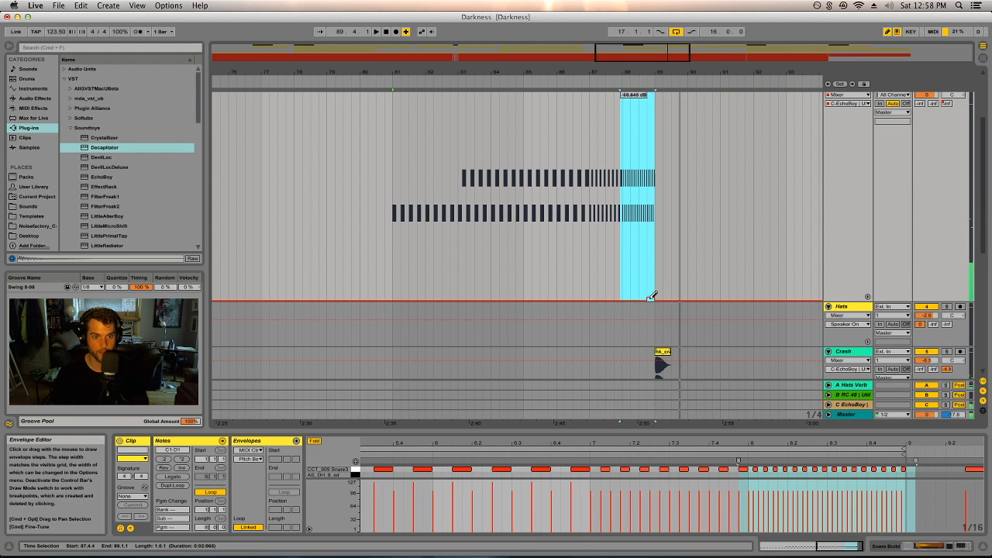
Step: Insert a new return track after C EchoBoy and open its empty device chain
{"action": "key", "text": "Tab"}
{"action": "left_click", "coordinate": [891, 84]}
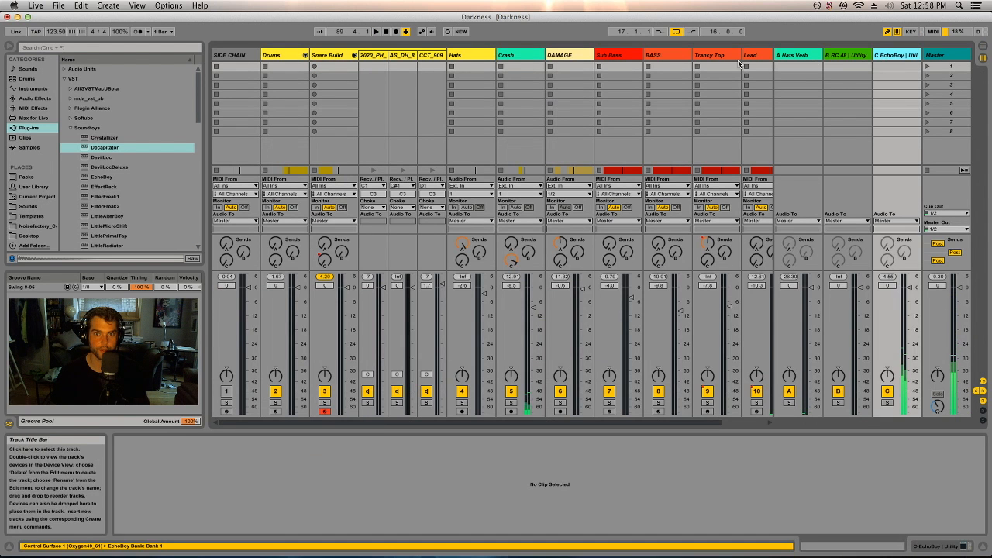
{"action": "left_click", "coordinate": [108, 5]}
{"action": "left_click", "coordinate": [137, 106]}
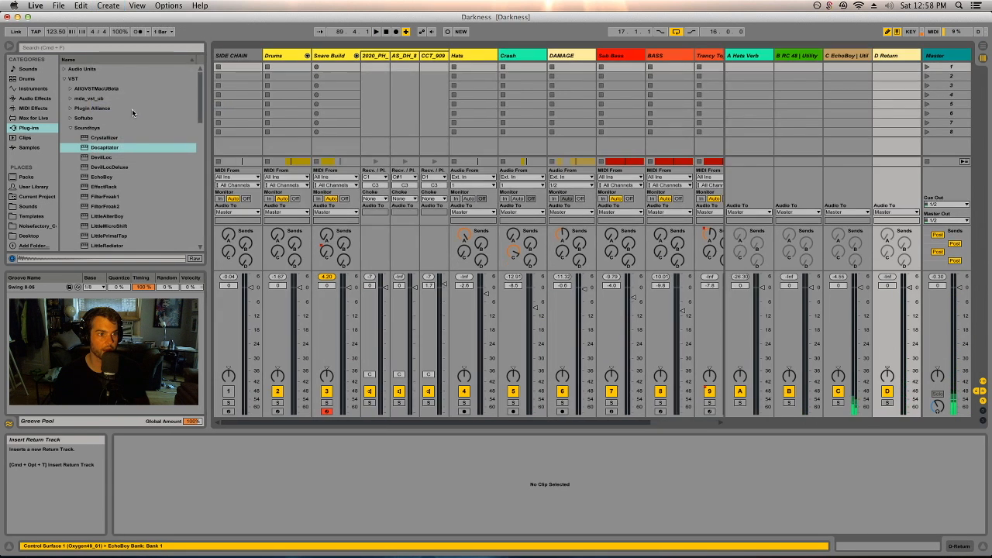
{"action": "left_click", "coordinate": [901, 59]}
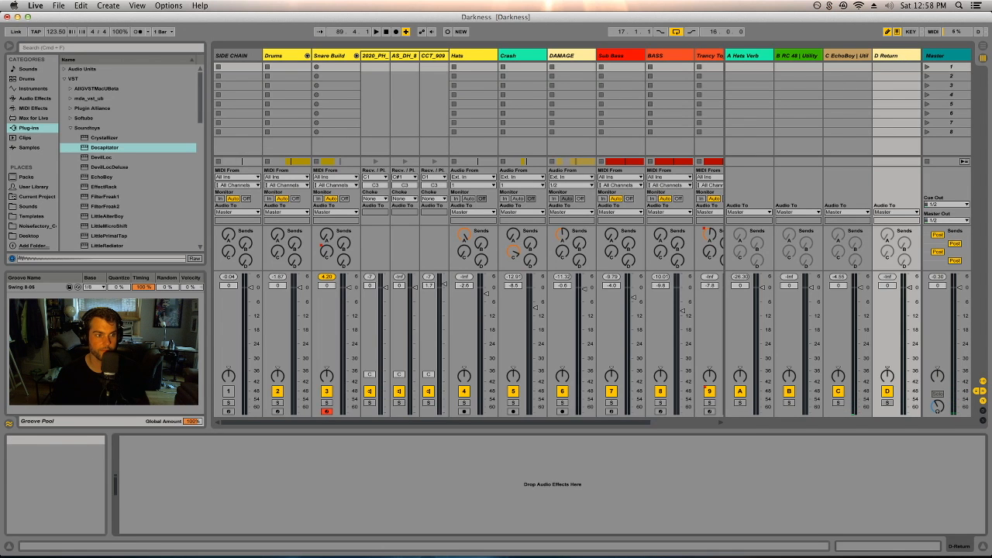
Step: Load a Reverb on return track D, set its quality to High, and disable the input high cut, Spin and Chorus
{"action": "left_click", "coordinate": [33, 98]}
{"action": "scroll", "coordinate": [146, 213], "scroll_direction": "down", "scroll_amount": 5}
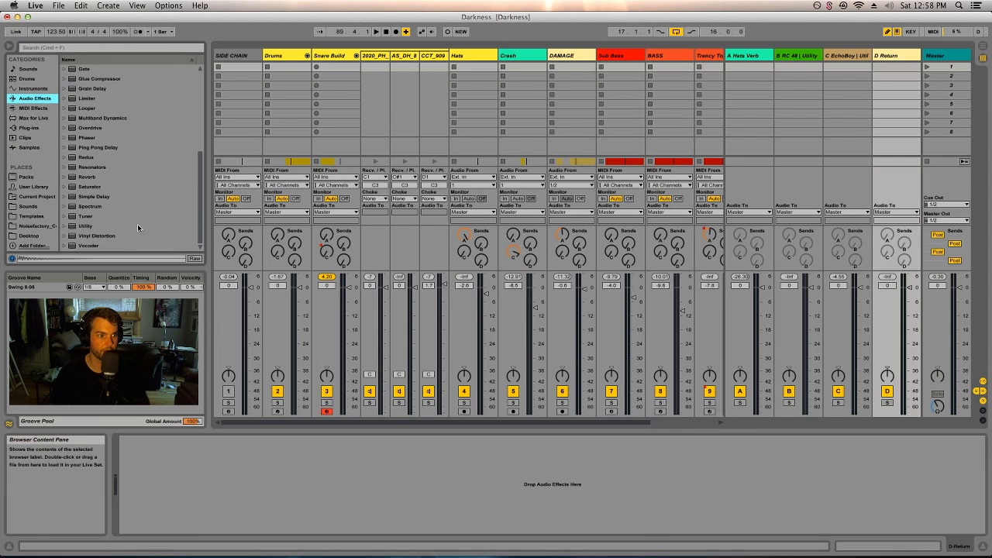
{"action": "left_click_drag", "start_coordinate": [86, 178], "coordinate": [195, 469]}
{"action": "left_click", "coordinate": [151, 457]}
{"action": "left_click", "coordinate": [224, 464]}
{"action": "left_click", "coordinate": [219, 486]}
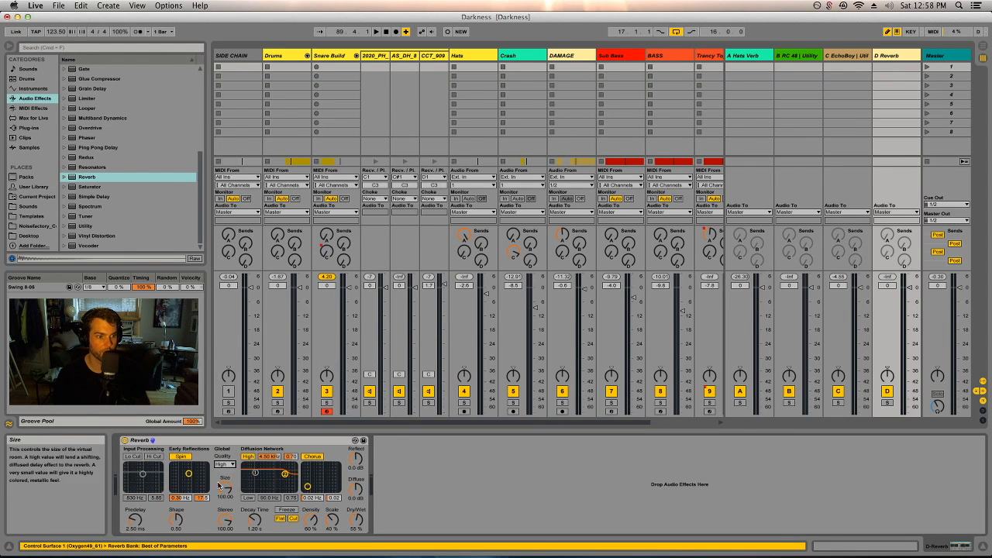
{"action": "left_click", "coordinate": [312, 456]}
{"action": "left_click", "coordinate": [181, 457]}
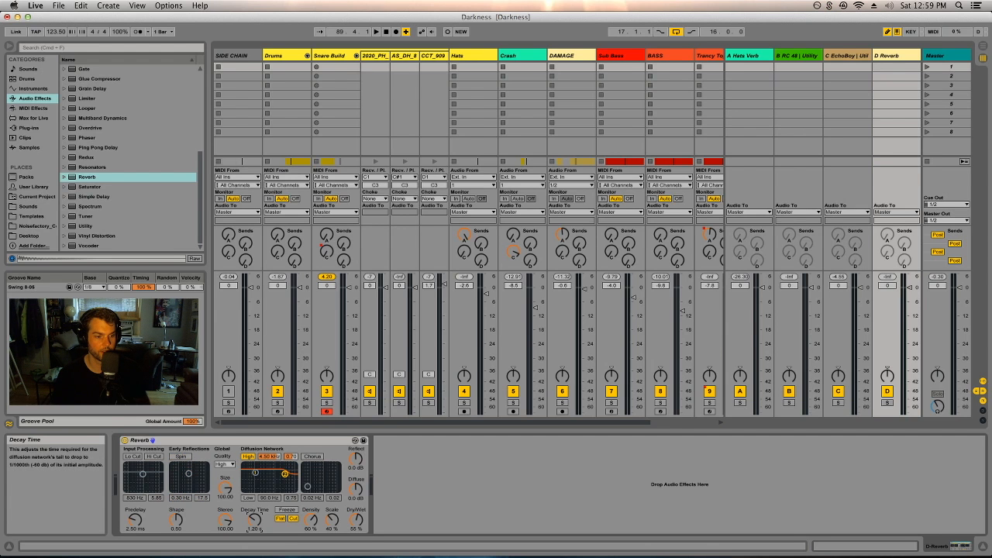
Step: Replace the Reverb on return D with a Simple Delay, link its channels and set Dry/Wet to 100%
{"action": "left_click", "coordinate": [261, 441]}
{"action": "left_click", "coordinate": [85, 217]}
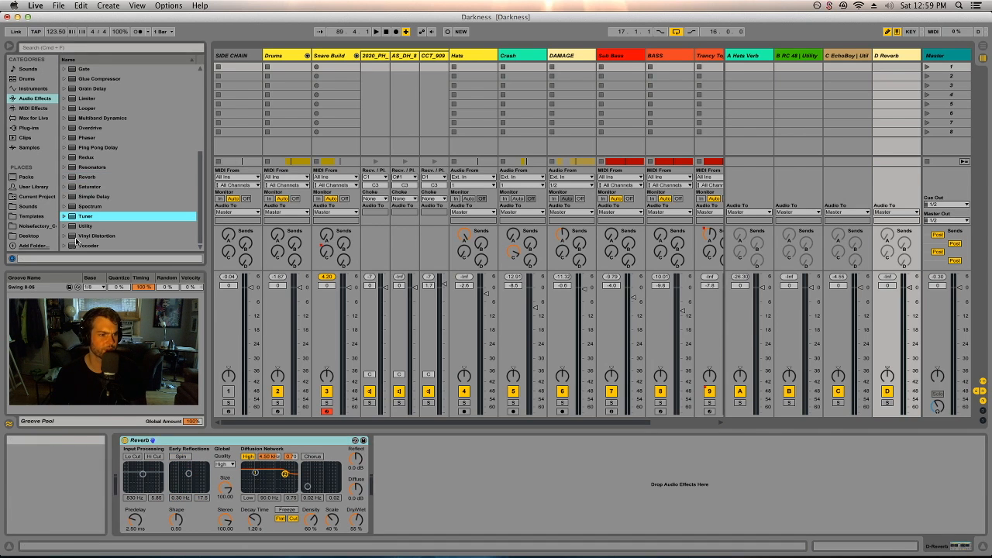
{"action": "left_click_drag", "start_coordinate": [91, 197], "coordinate": [312, 448]}
{"action": "left_click", "coordinate": [312, 447]}
{"action": "key", "text": "Delete"}
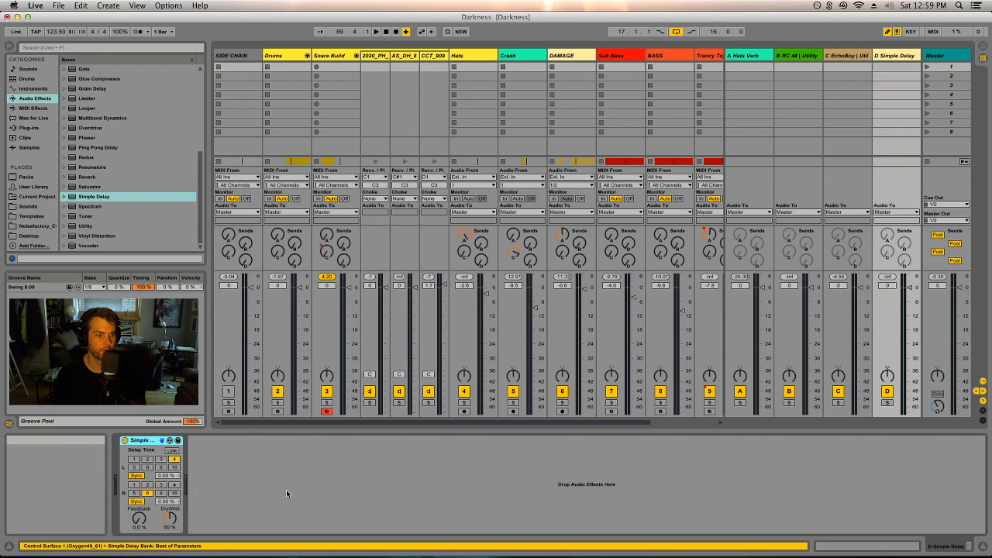
{"action": "left_click", "coordinate": [171, 451]}
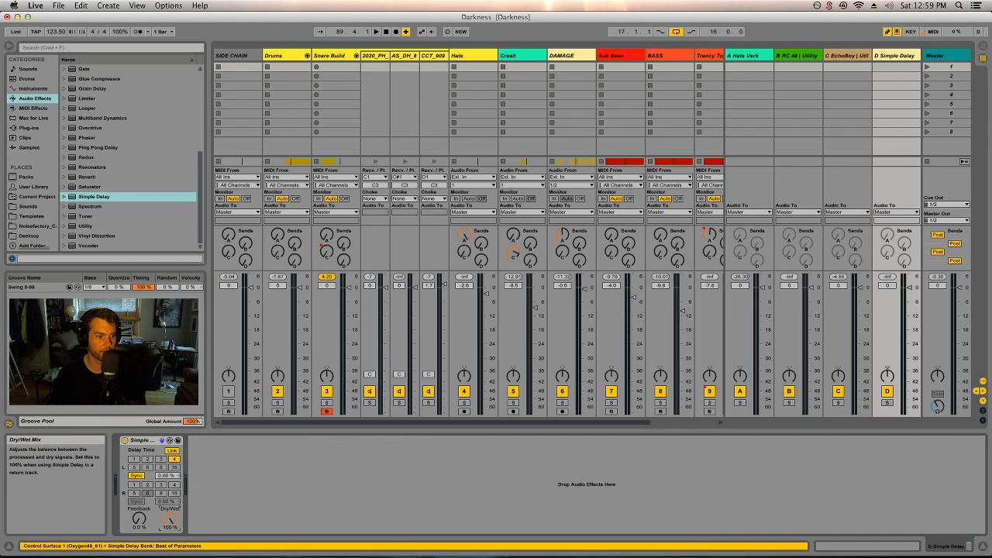
Step: Set the Simple Delay's beat offset to 0.52% and add a Utility with 11.7 dB gain after it on return D
{"action": "left_click", "coordinate": [136, 476]}
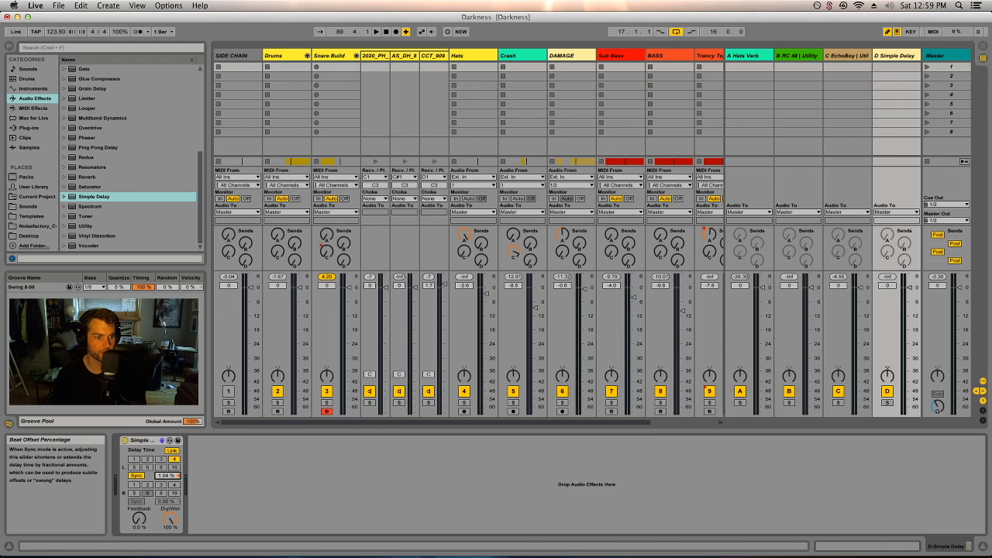
{"action": "left_click", "coordinate": [248, 488]}
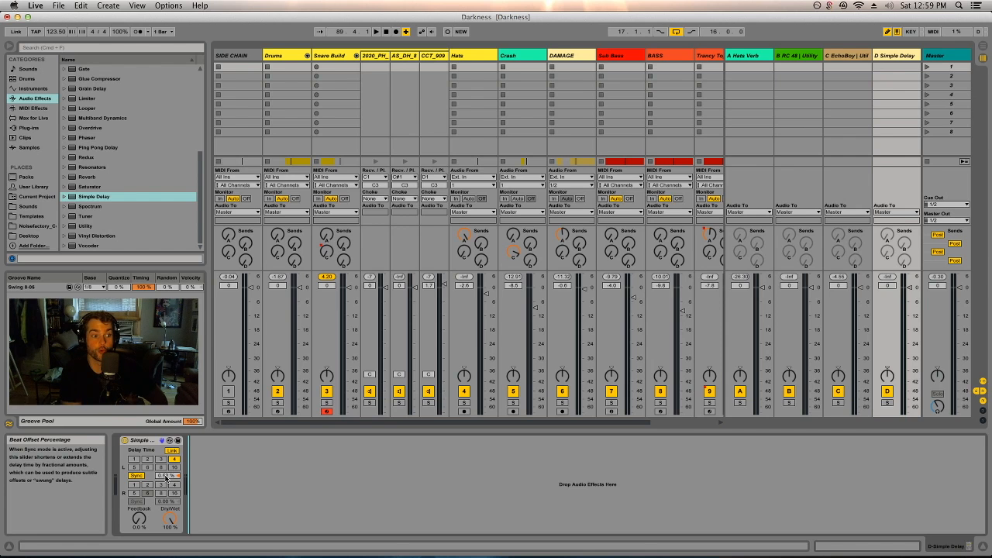
{"action": "left_click_drag", "start_coordinate": [86, 226], "coordinate": [233, 473]}
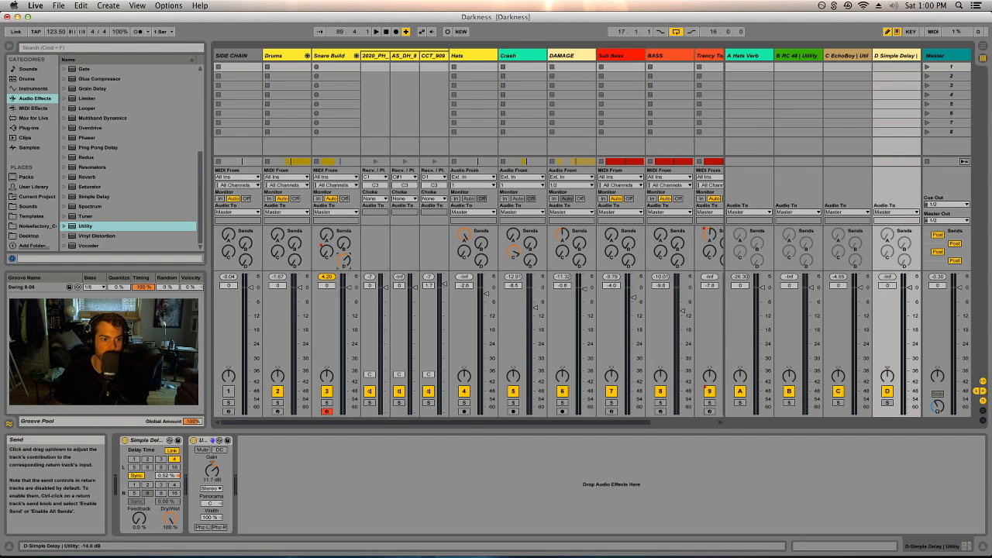
Step: Set the Simple Delay's feedback to 38% and audition the snare build through it
{"action": "key", "text": "Tab"}
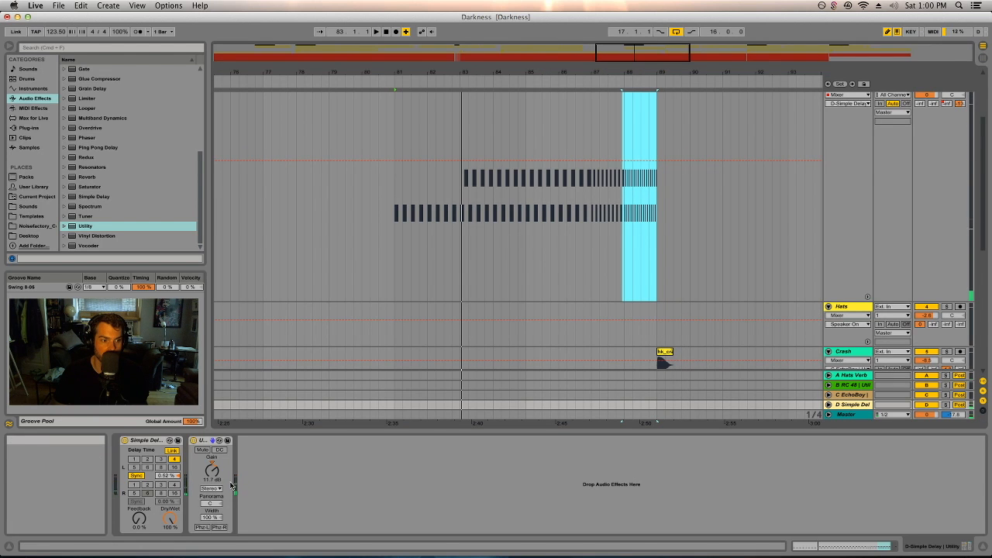
{"action": "left_click_drag", "start_coordinate": [139, 519], "coordinate": [138, 497]}
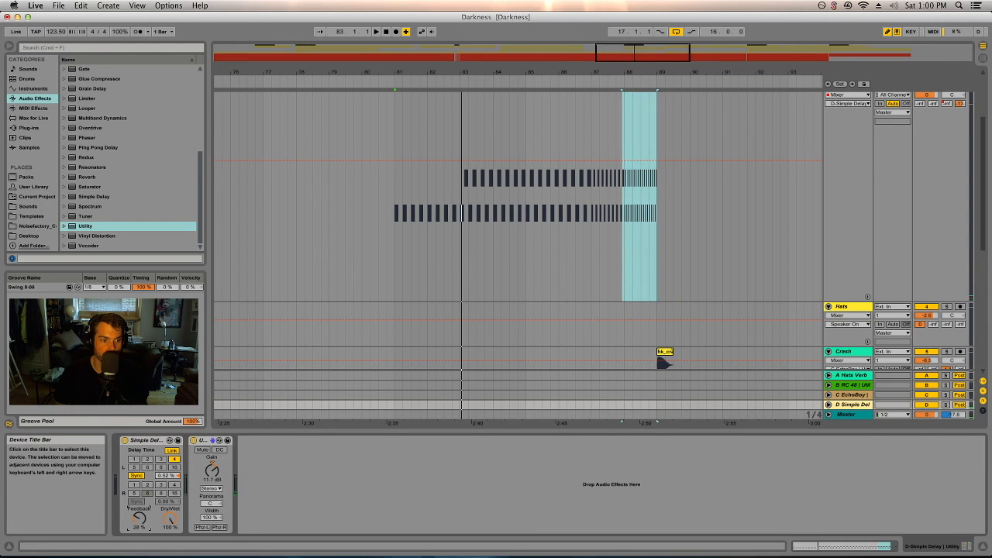
{"action": "left_click", "coordinate": [459, 86]}
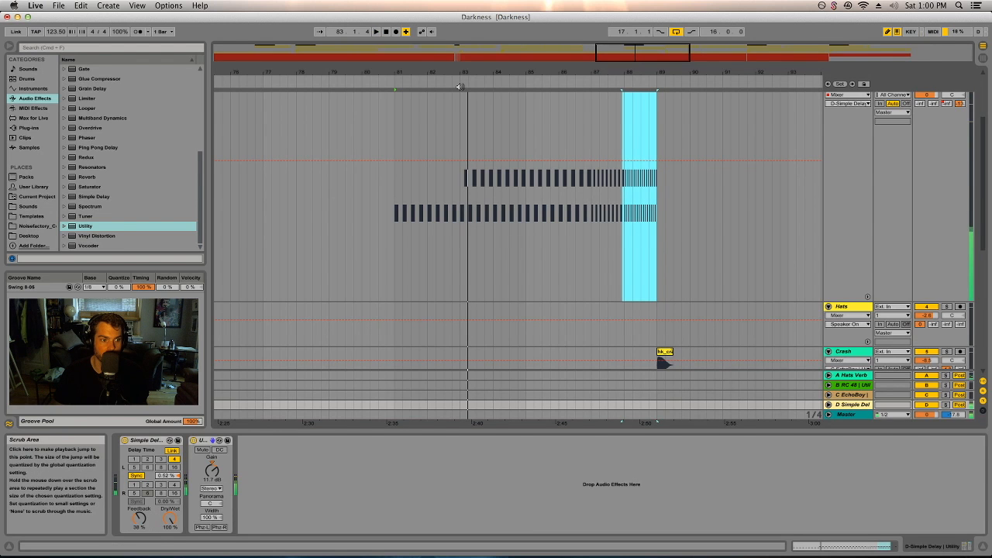
Step: Turn the Snare Build's D send fully down, draw a raised send automation step on the build's final beat, and audition it
{"action": "scroll", "coordinate": [608, 194], "scroll_direction": "up", "scroll_amount": 3}
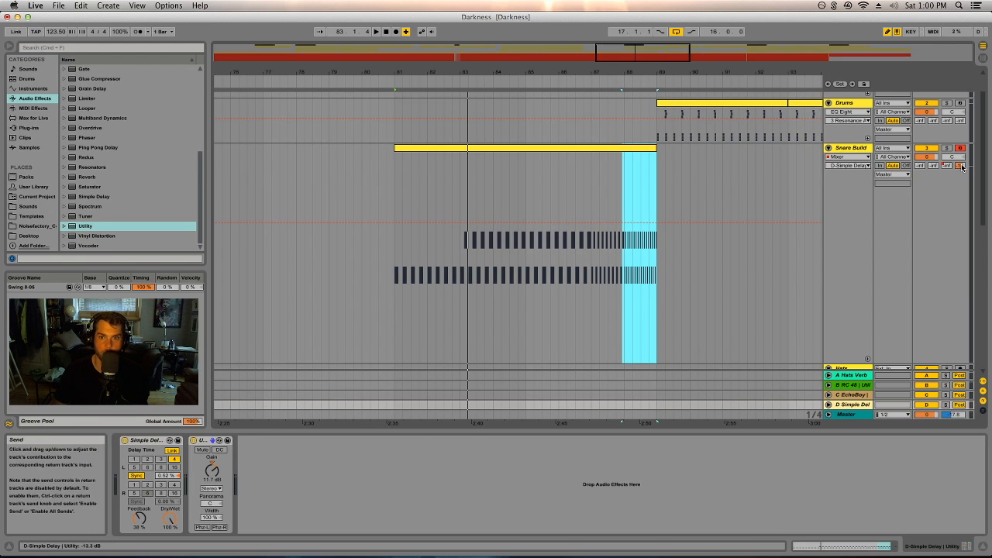
{"action": "scroll", "coordinate": [638, 195], "scroll_direction": "down", "scroll_amount": 2}
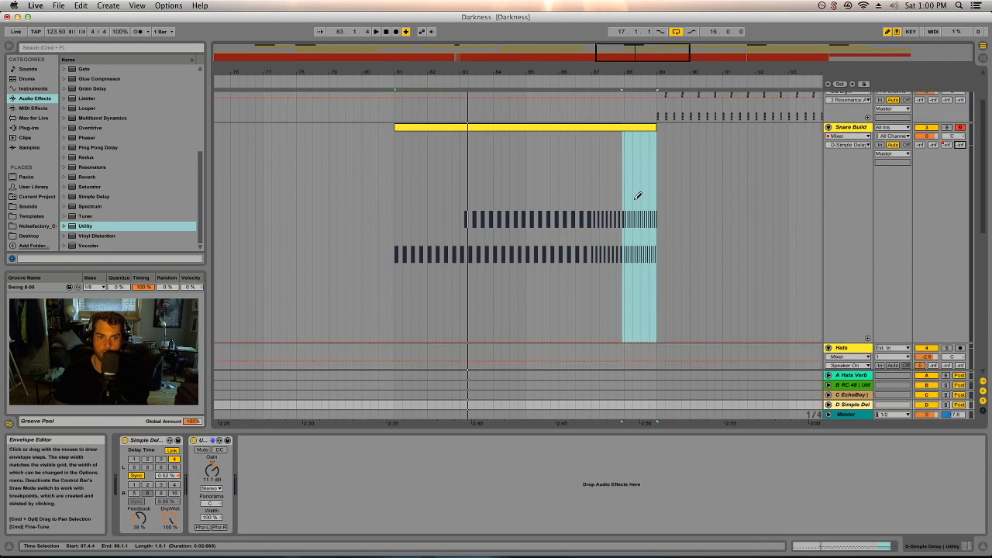
{"action": "left_click", "coordinate": [658, 204]}
{"action": "left_click", "coordinate": [628, 80]}
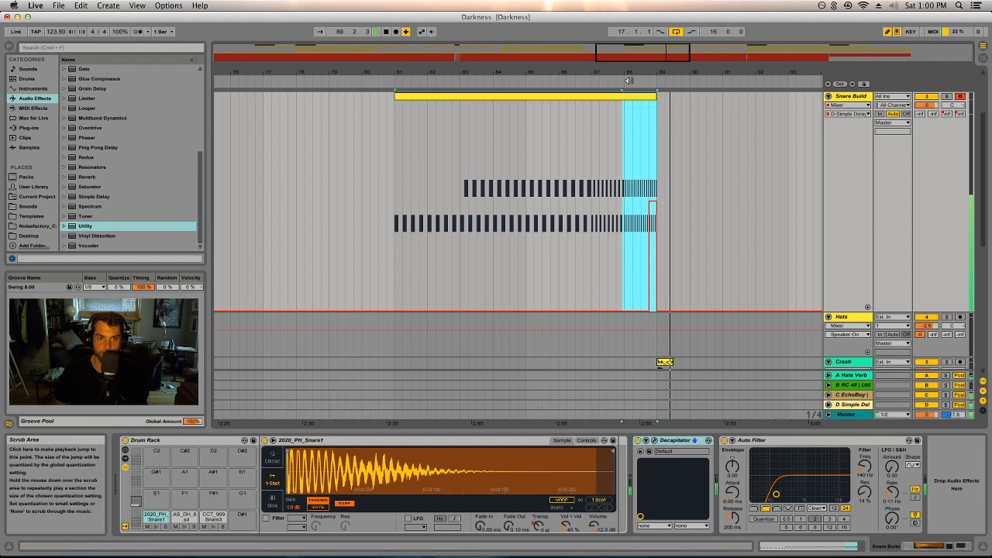
{"action": "left_click", "coordinate": [615, 83]}
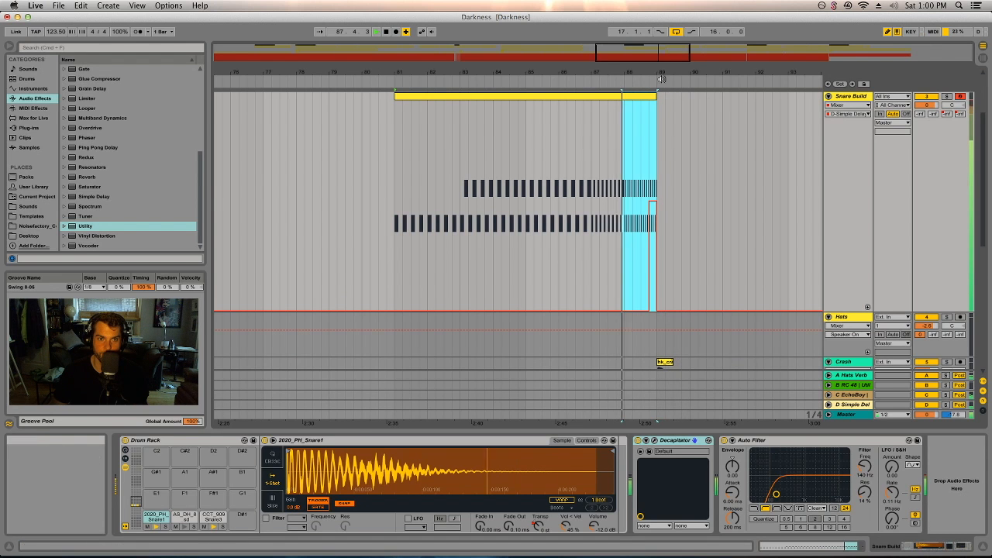
{"action": "left_click_drag", "start_coordinate": [653, 75], "coordinate": [651, 94]}
Step: Try raising the D send automation on the final beat, undo the change, and replay the end of the build
{"action": "left_click", "coordinate": [664, 163]}
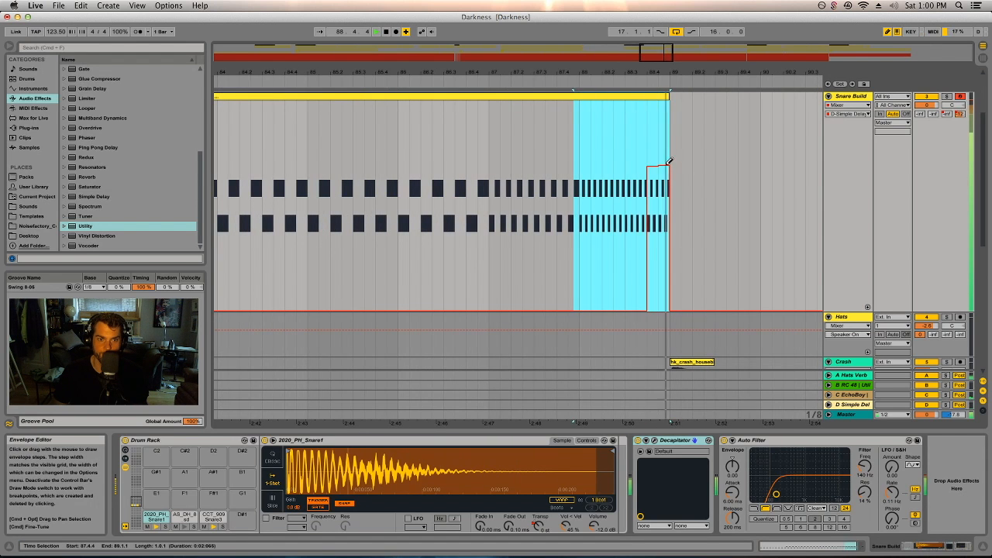
{"action": "key", "text": "super+z"}
{"action": "key", "text": "space"}
{"action": "left_click", "coordinate": [576, 86]}
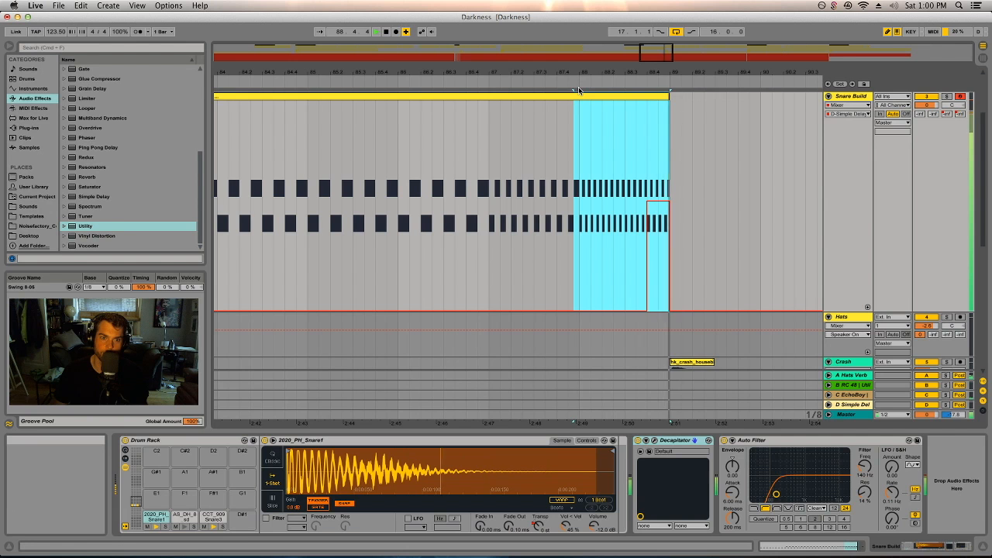
{"action": "key", "text": "space"}
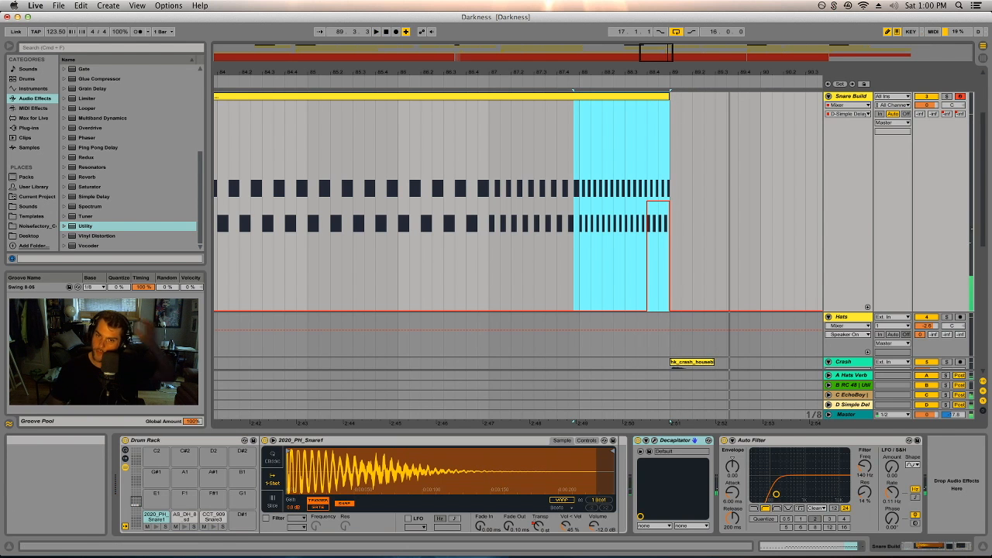
Step: Set the Simple Delay's time on return D to 8 sixteenths and play the end of the build
{"action": "key", "text": "Tab"}
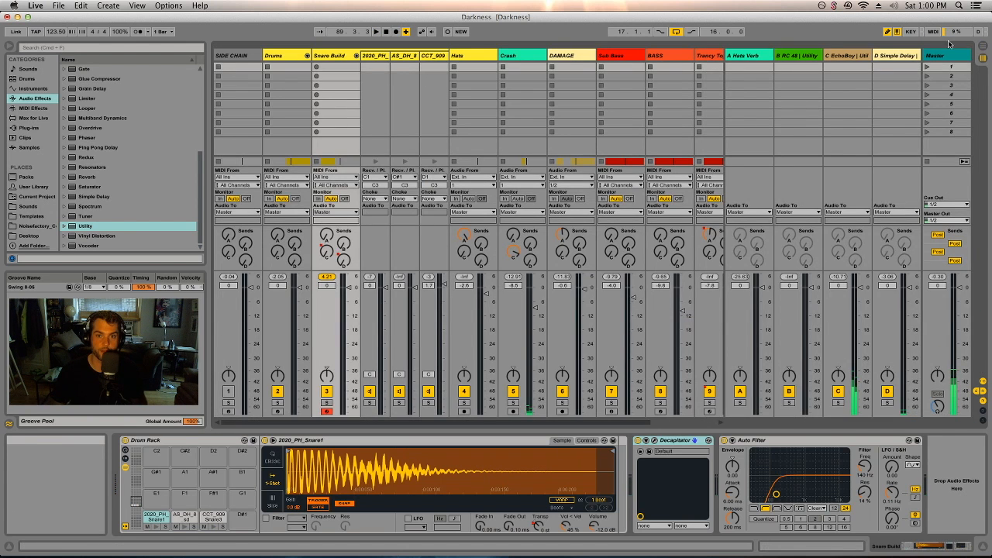
{"action": "left_click", "coordinate": [896, 57]}
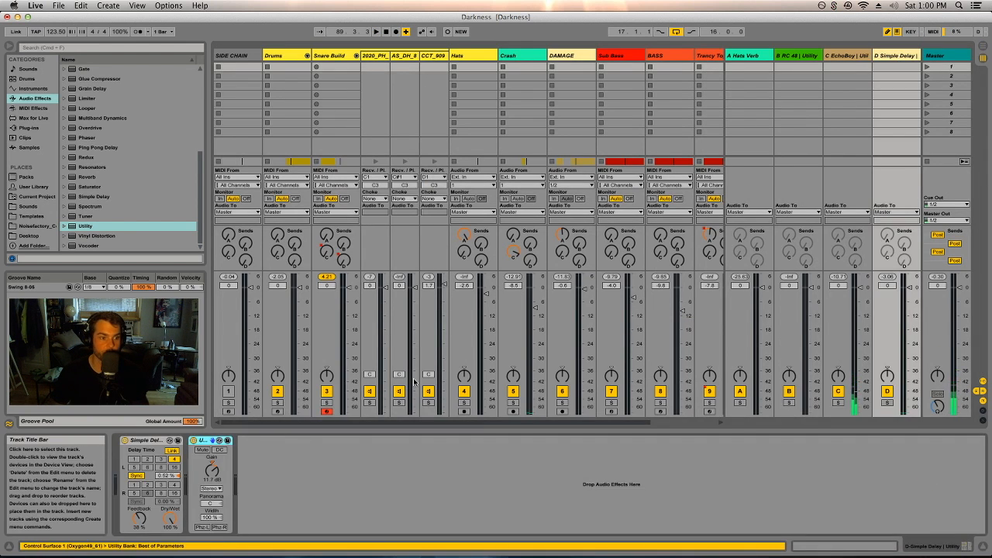
{"action": "left_click", "coordinate": [160, 467]}
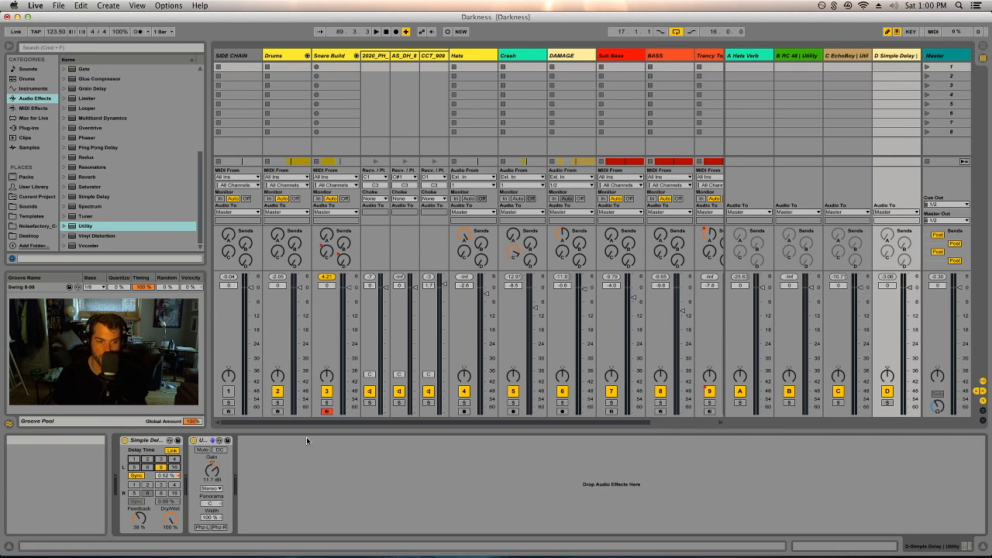
{"action": "key", "text": "Tab"}
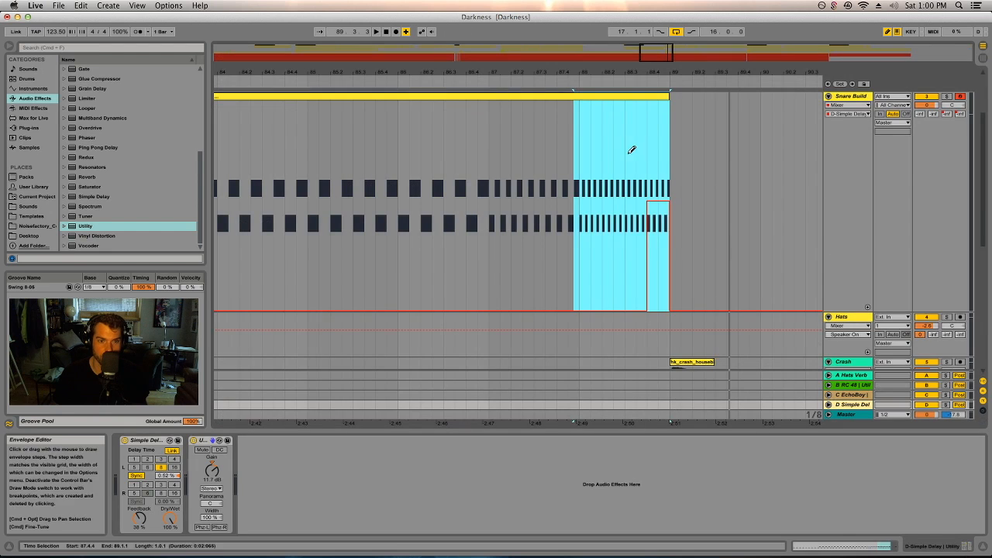
{"action": "left_click", "coordinate": [627, 82]}
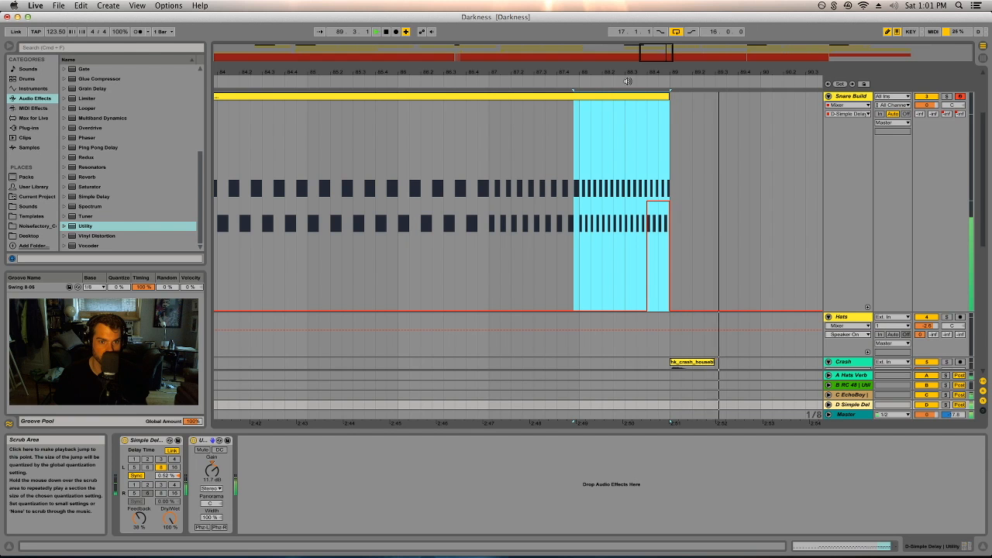
{"action": "key", "text": "space"}
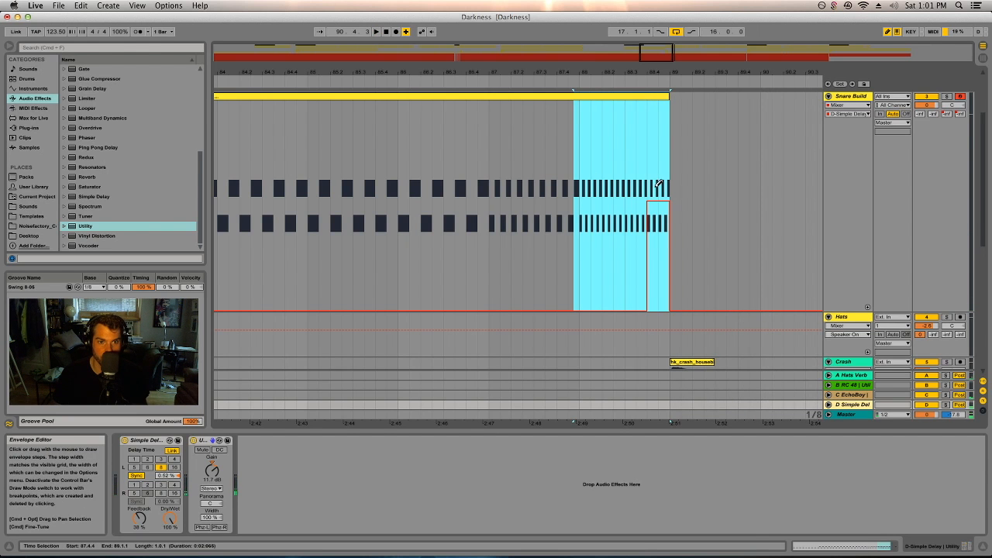
Step: Redraw the D send automation at a higher level on the build's final beat and play the delay tail
{"action": "left_click_drag", "start_coordinate": [658, 184], "coordinate": [665, 183]}
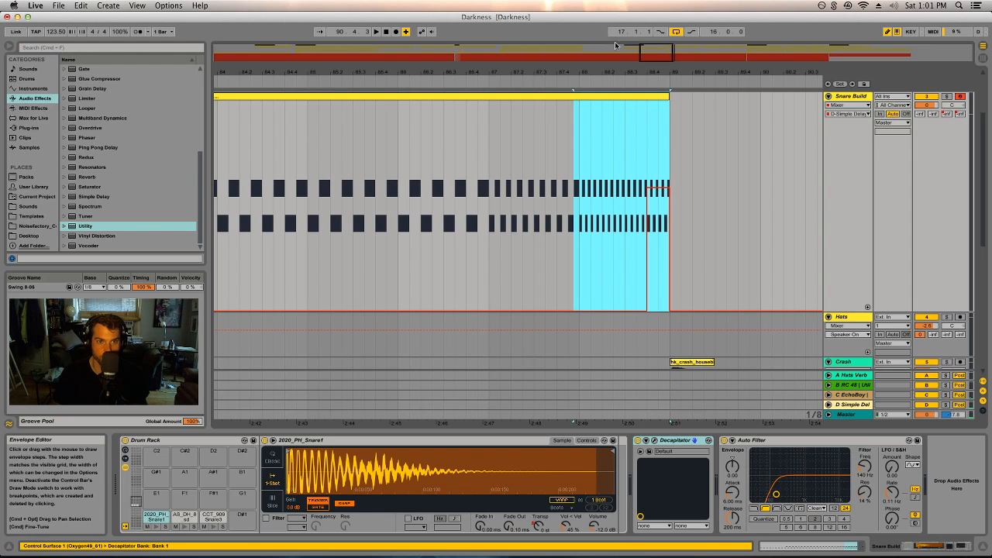
{"action": "key", "text": "space"}
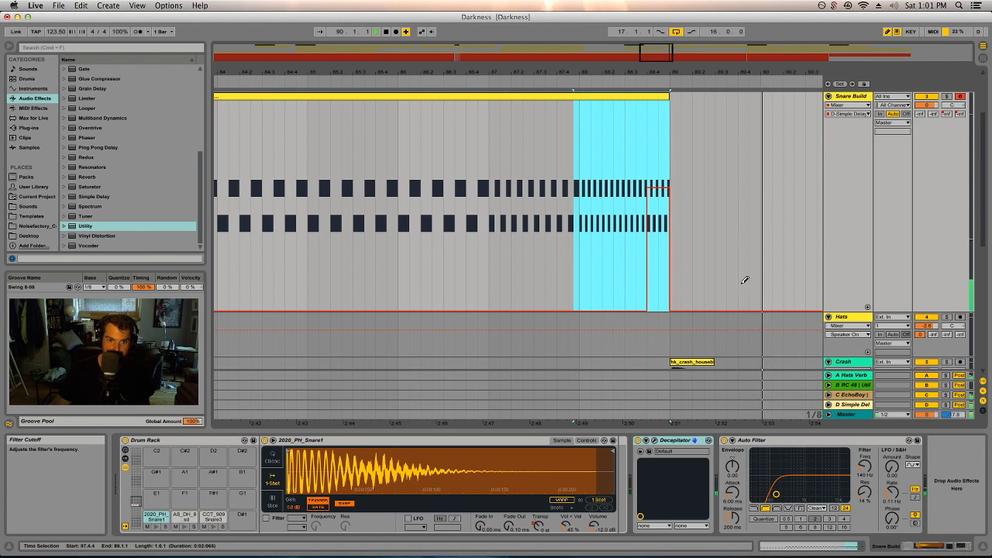
{"action": "left_click_drag", "start_coordinate": [449, 72], "coordinate": [452, 72]}
{"action": "key", "text": "space"}
Step: Play the build from its start and lower the Snare Build track volume to -5.0 dB
{"action": "left_click", "coordinate": [277, 82]}
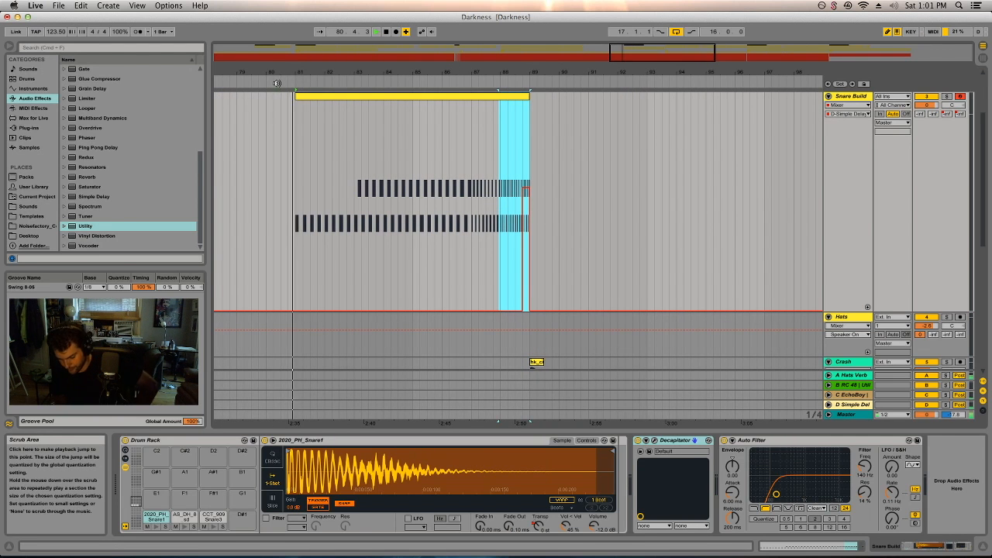
{"action": "key", "text": "Tab"}
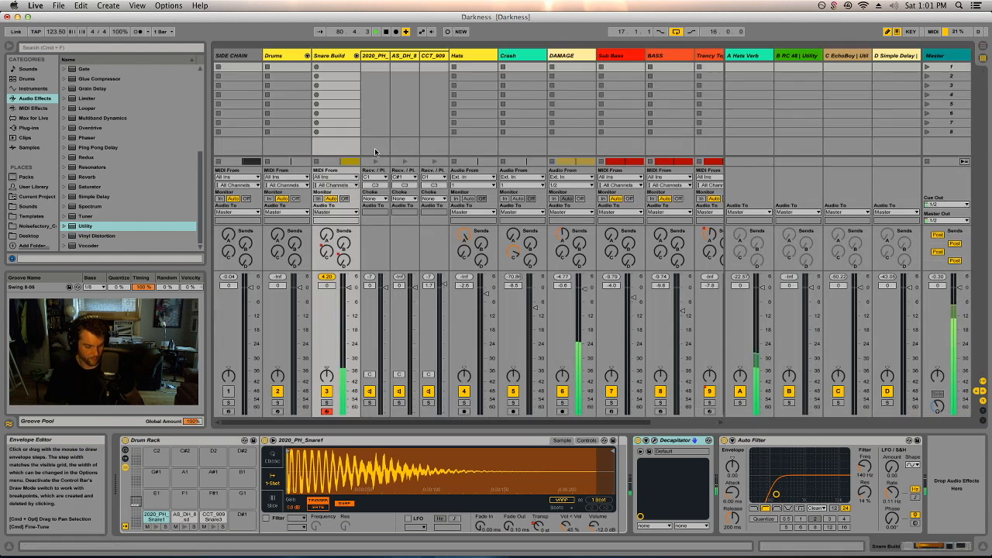
{"action": "left_click_drag", "start_coordinate": [385, 287], "coordinate": [385, 290]}
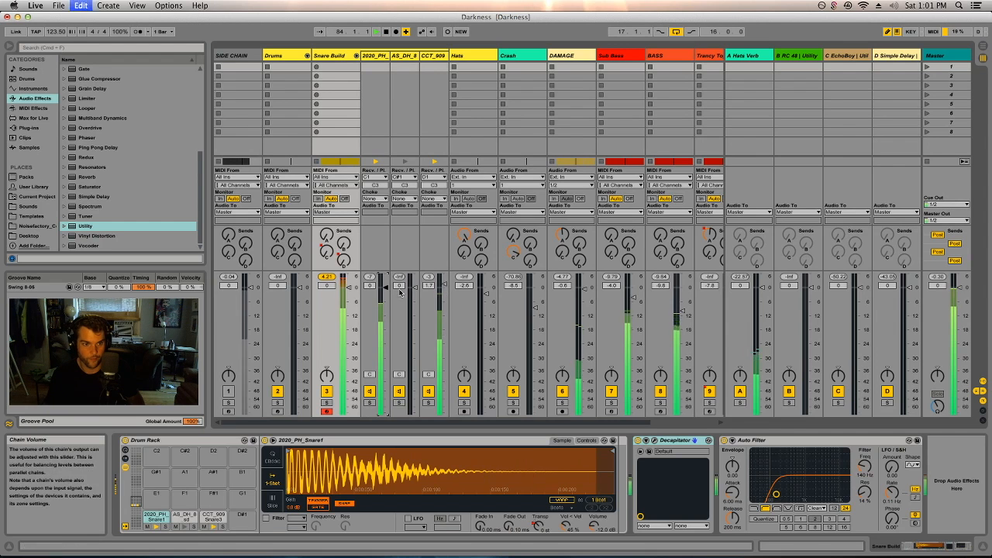
{"action": "left_click_drag", "start_coordinate": [348, 287], "coordinate": [349, 300]}
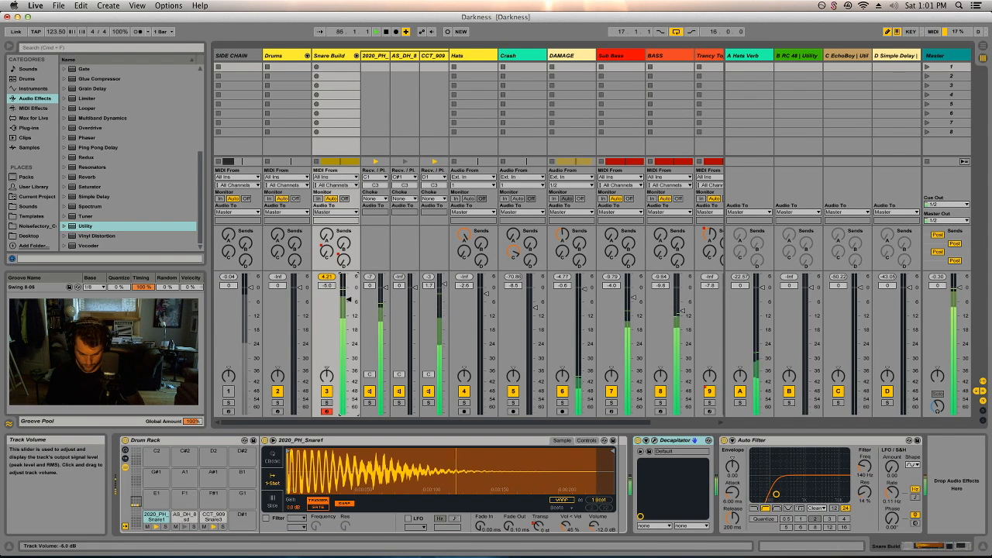
{"action": "key", "text": "Tab"}
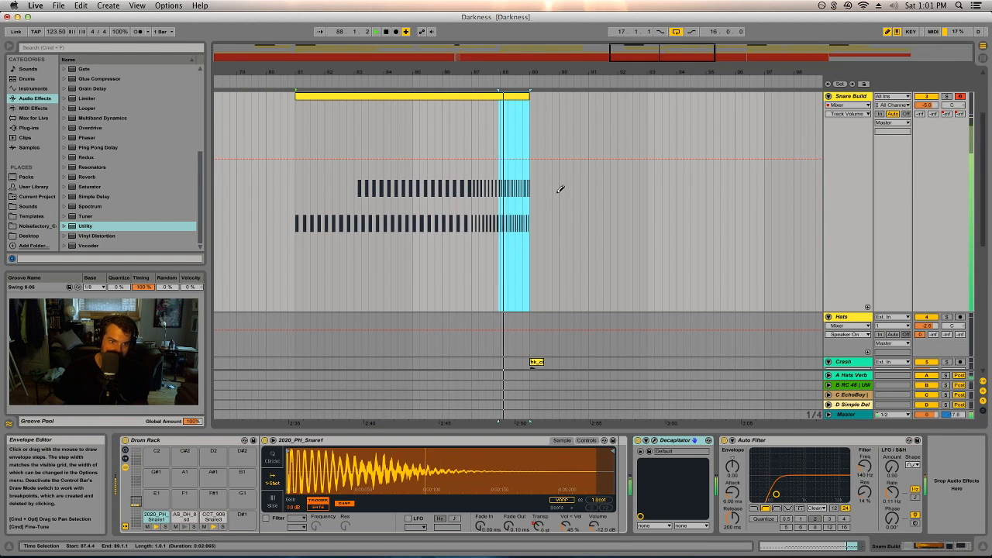
{"action": "key", "text": "space"}
Step: Open the Snare Build clip in an enlarged note editor and copy all its CCT_909 Snare3 notes to the AS_DH_8_sd row
{"action": "double_click", "coordinate": [491, 97]}
{"action": "left_click_drag", "start_coordinate": [636, 431], "coordinate": [637, 180]}
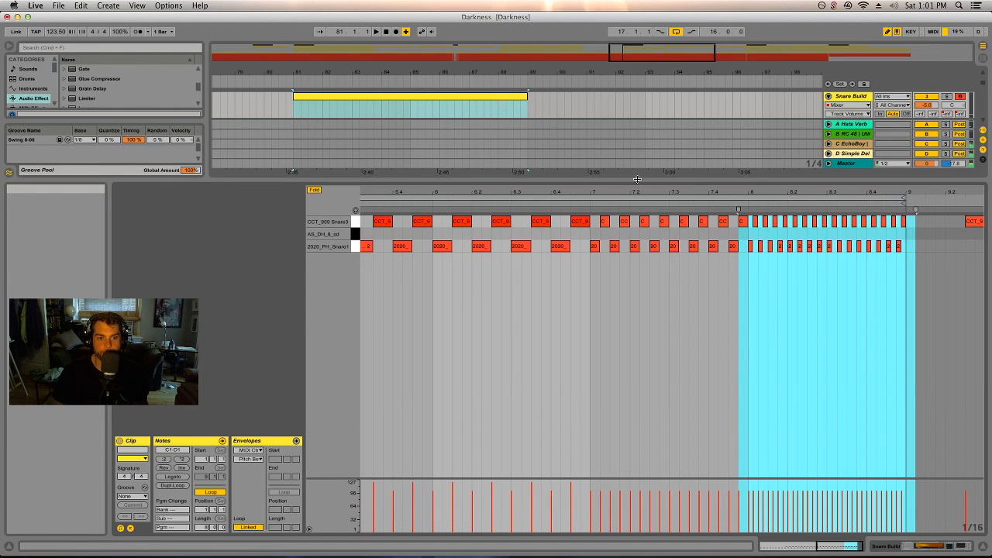
{"action": "left_click_drag", "start_coordinate": [560, 193], "coordinate": [554, 132]}
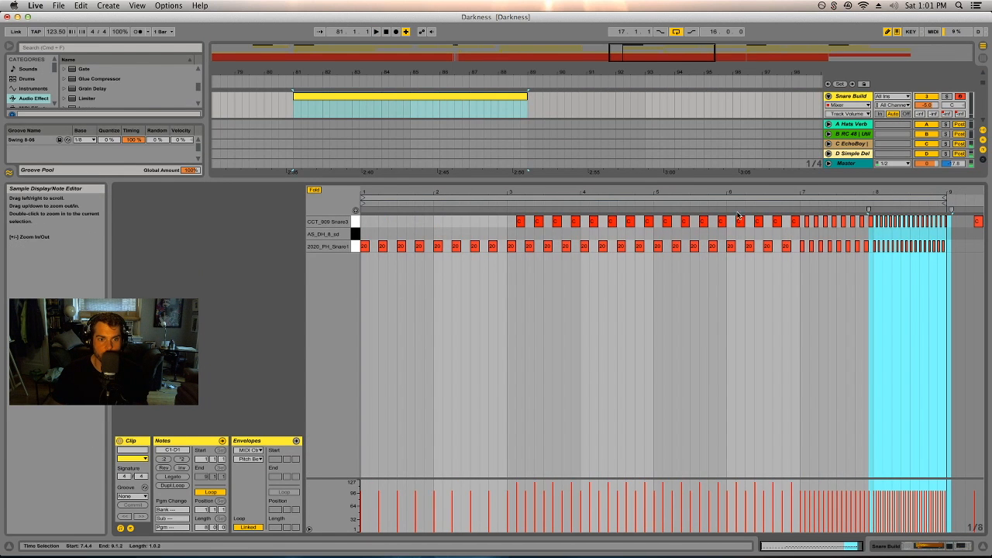
{"action": "left_click_drag", "start_coordinate": [509, 224], "coordinate": [982, 224]}
{"action": "left_click", "coordinate": [513, 225]}
{"action": "left_click_drag", "start_coordinate": [513, 224], "coordinate": [900, 225]}
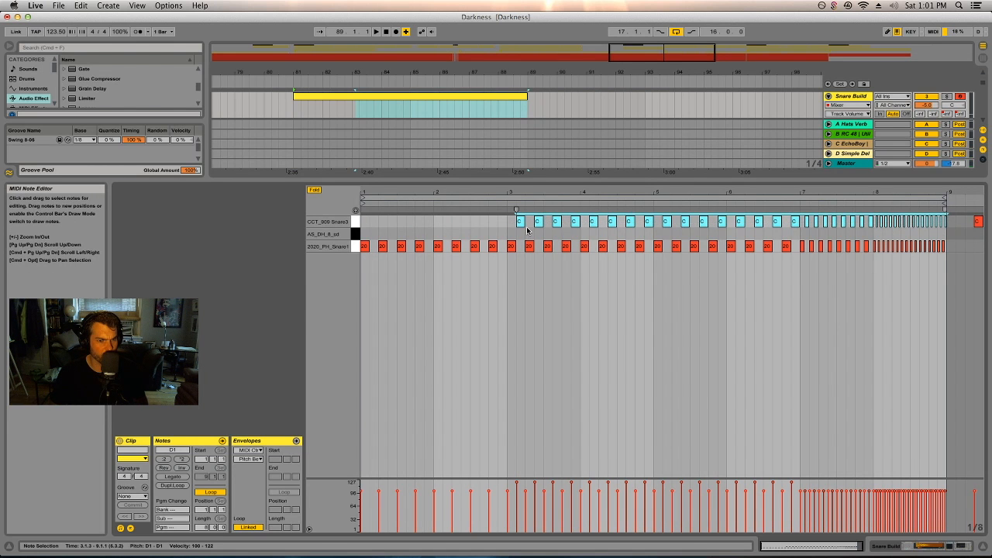
{"action": "left_click_drag", "start_coordinate": [527, 229], "coordinate": [524, 234]}
Step: Copy all the 2020_PH_Snare1 notes to the AS_DH_8_sd row and start playback
{"action": "left_click", "coordinate": [355, 247]}
{"action": "left_click_drag", "start_coordinate": [364, 248], "coordinate": [364, 241]}
{"action": "key", "text": "space"}
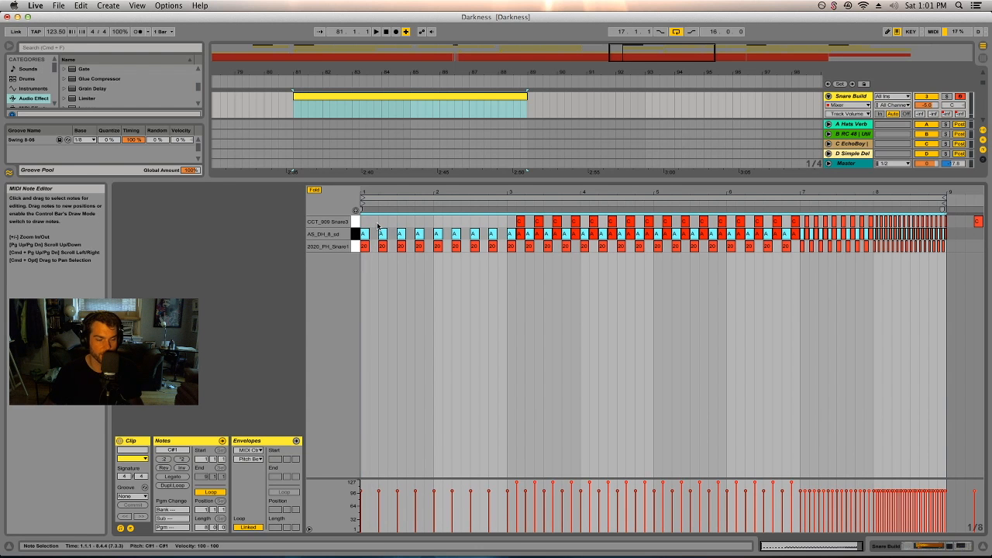
Step: Shrink the note editor and briefly solo the AS_DH_8_sd chain in the mixer to hear it alone
{"action": "left_click_drag", "start_coordinate": [421, 180], "coordinate": [420, 433]}
{"action": "key", "text": "Tab"}
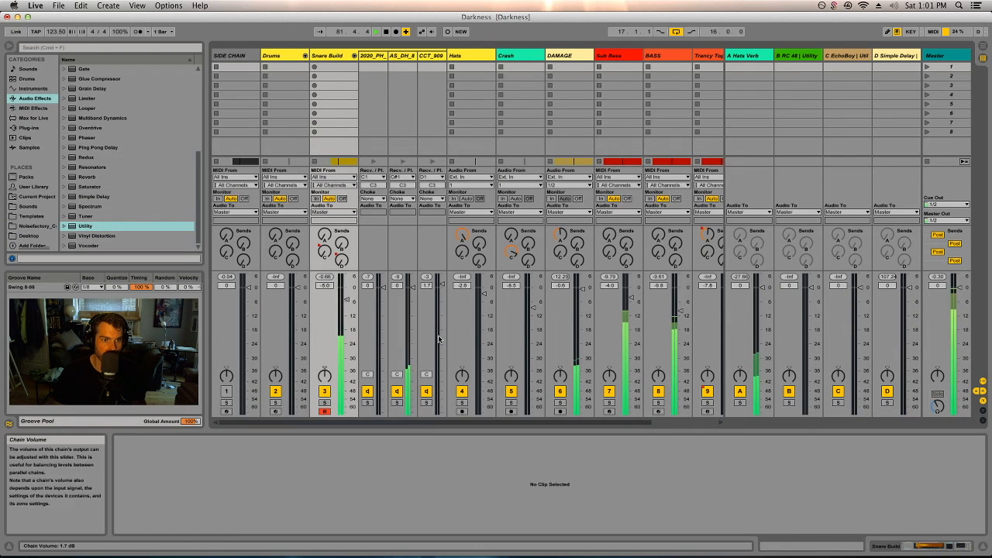
{"action": "left_click", "coordinate": [397, 403]}
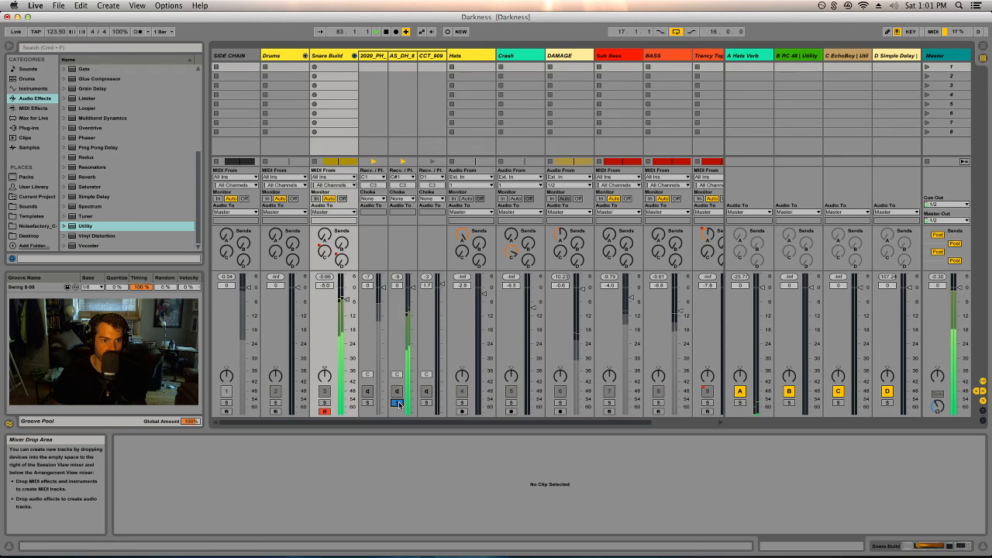
{"action": "left_click", "coordinate": [397, 403]}
Step: Try lowering the AS_DH_8_sd chain volume to about -27 dB and return it to its default
{"action": "left_click_drag", "start_coordinate": [412, 286], "coordinate": [411, 350]}
{"action": "right_click", "coordinate": [413, 351]}
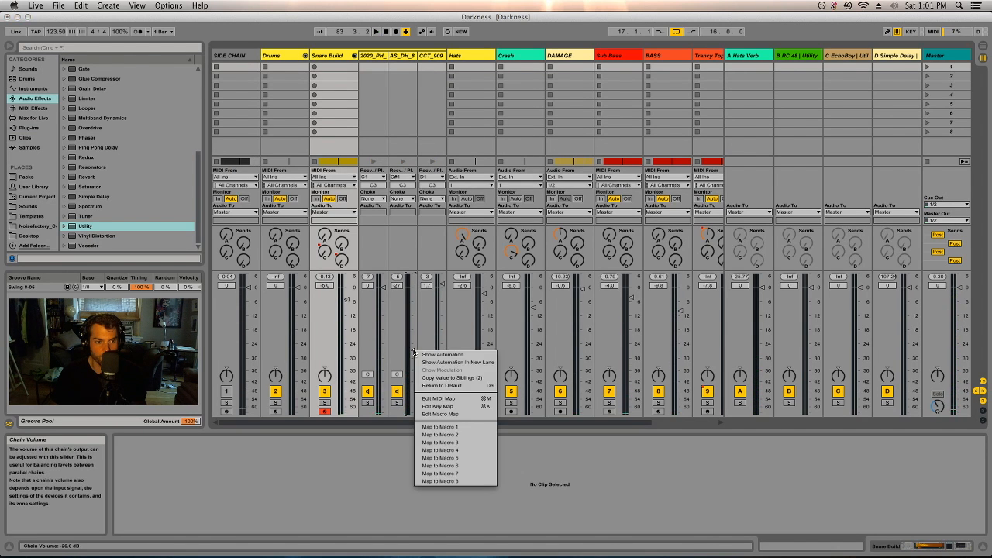
{"action": "left_click", "coordinate": [438, 384]}
Step: Add a Utility after the AS_DH_8_sd sampler, set its gain to -19.4 dB, and show the gain's automation lane in the arrangement
{"action": "left_click", "coordinate": [406, 56]}
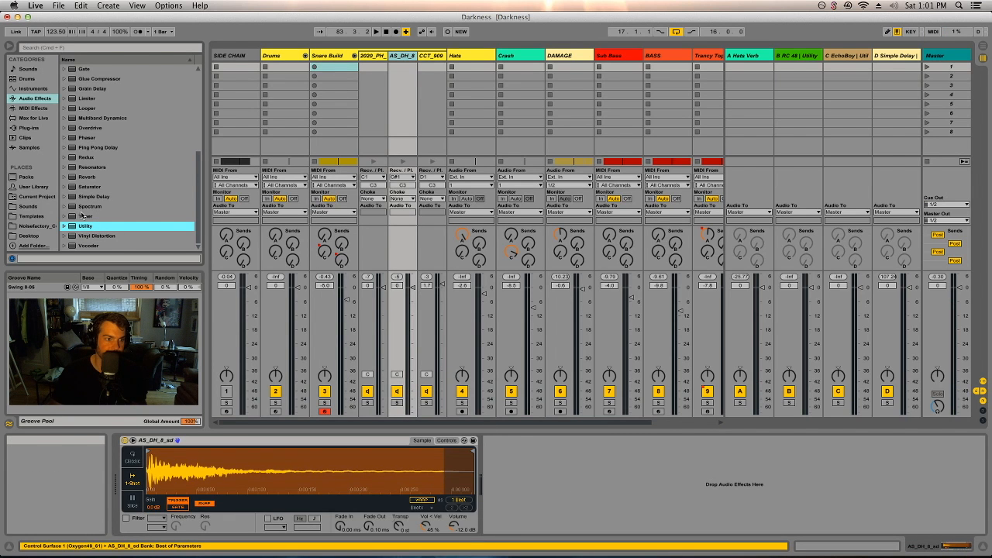
{"action": "left_click_drag", "start_coordinate": [86, 225], "coordinate": [508, 504]}
{"action": "key", "text": "Tab"}
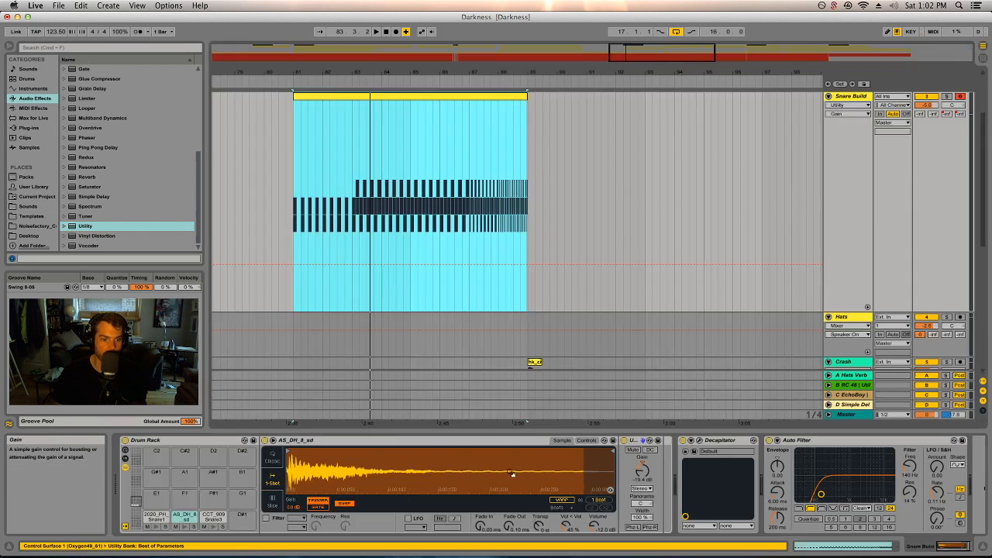
Step: Draw a Utility gain ramp rising from bar 81 to bar 89, dropping back afterwards, and play it while checking the mixer levels
{"action": "left_click", "coordinate": [292, 267]}
{"action": "left_click_drag", "start_coordinate": [530, 265], "coordinate": [527, 221]}
{"action": "left_click", "coordinate": [289, 89]}
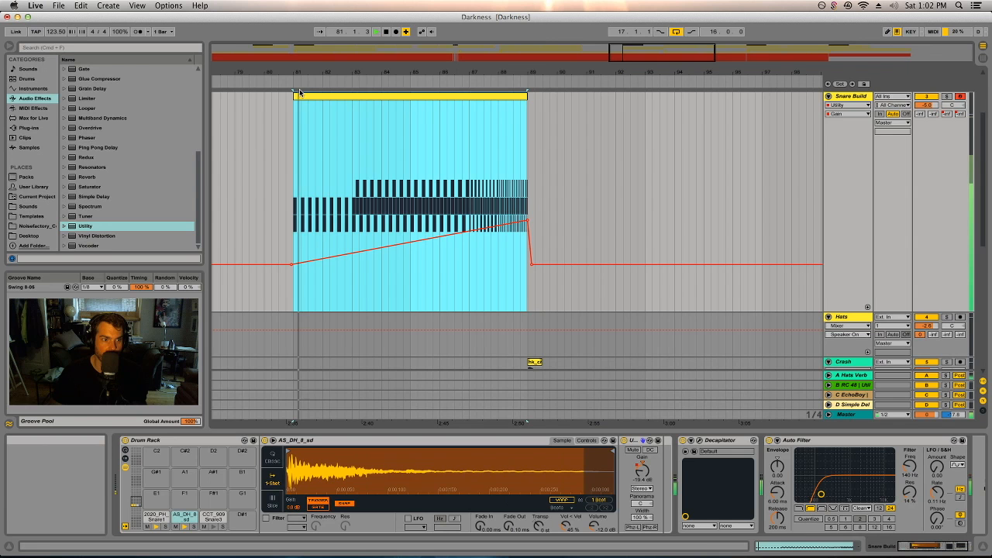
{"action": "key", "text": "Tab"}
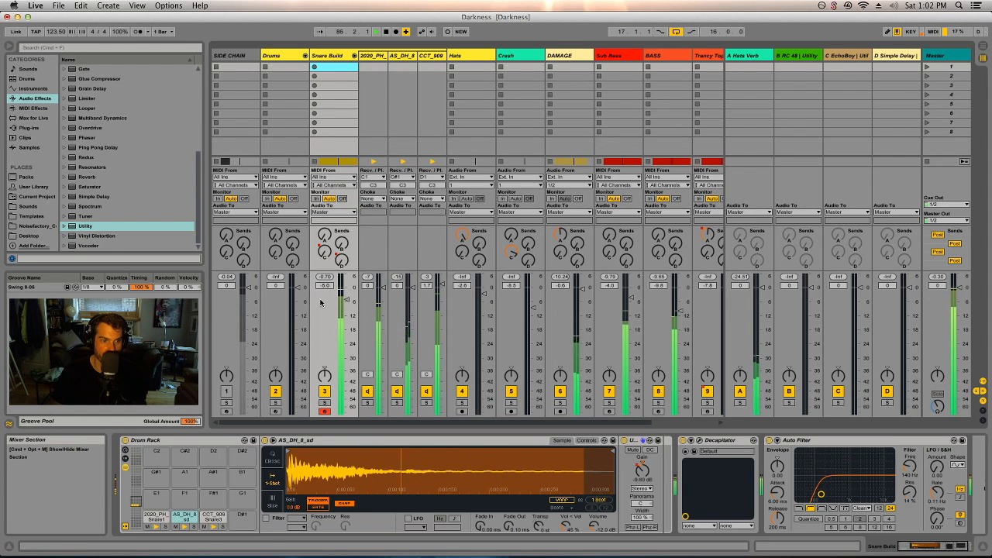
{"action": "key", "text": "Tab"}
Step: Open the snare build clip in an enlarged note editor, play it, and try a sixteenth-length AS_DH_8_sd note at 3.1.1
{"action": "double_click", "coordinate": [443, 99]}
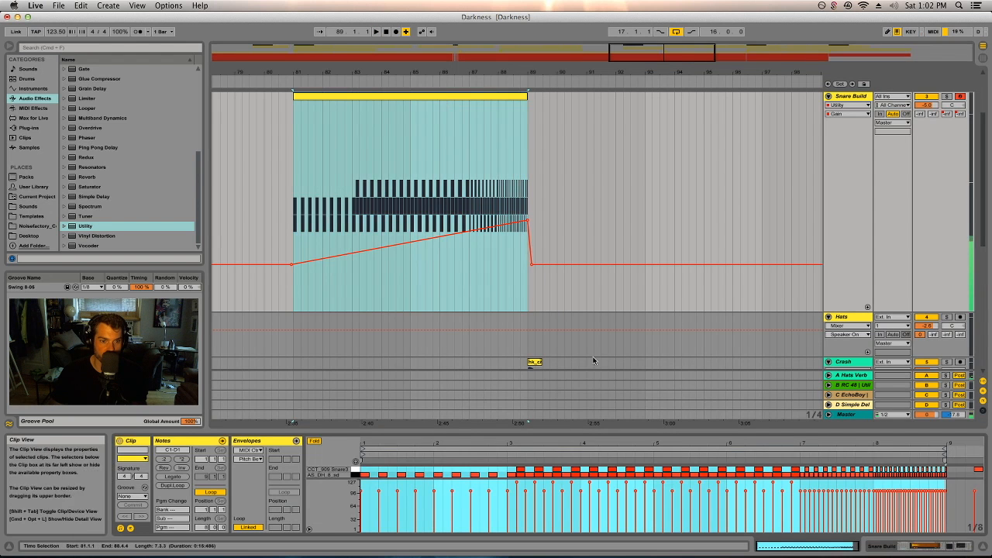
{"action": "left_click_drag", "start_coordinate": [571, 433], "coordinate": [535, 173]}
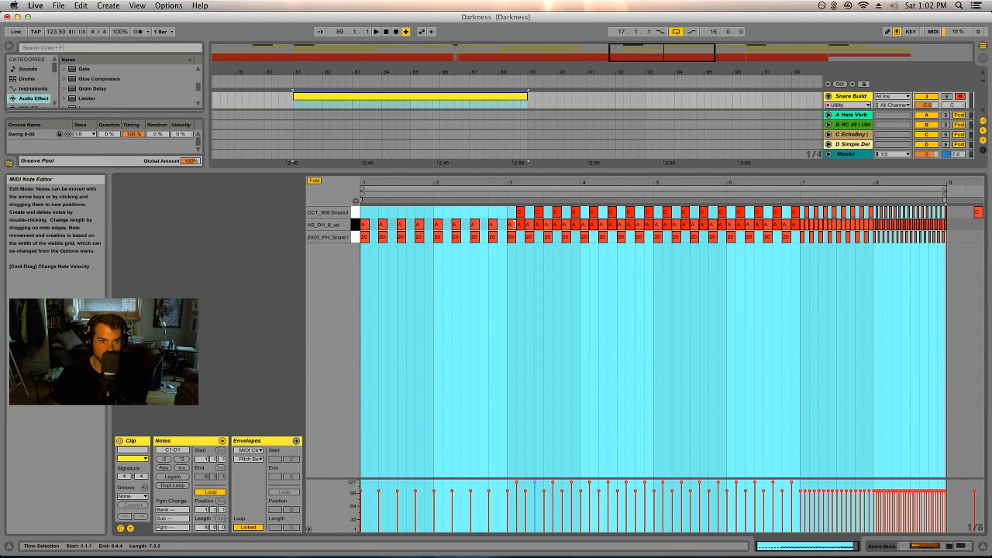
{"action": "key", "text": "space"}
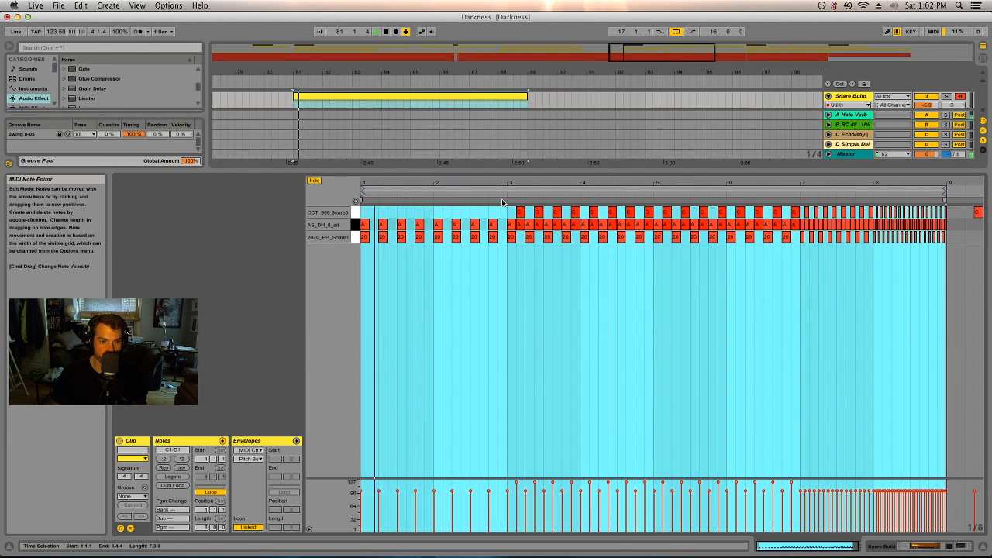
{"action": "left_click_drag", "start_coordinate": [520, 185], "coordinate": [525, 221]}
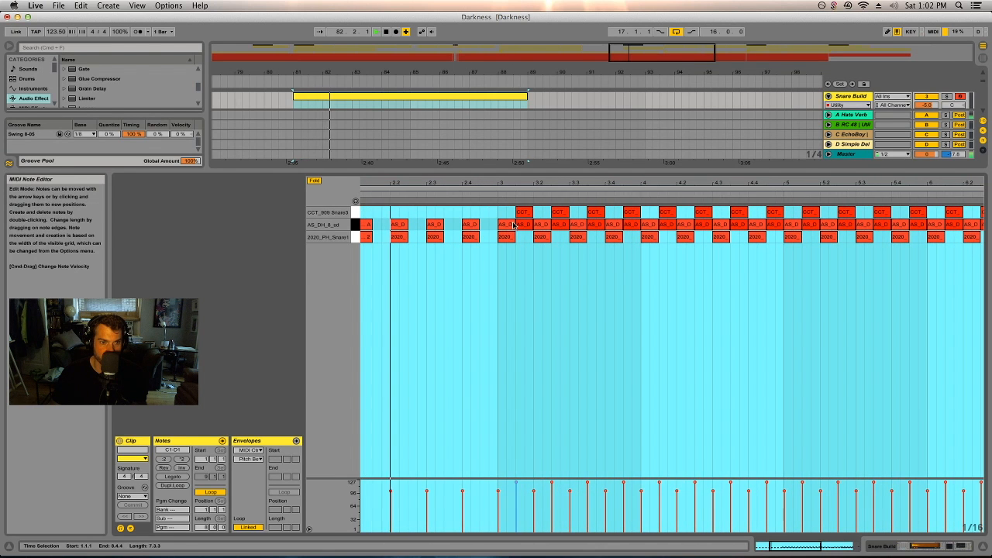
{"action": "left_click", "coordinate": [502, 225]}
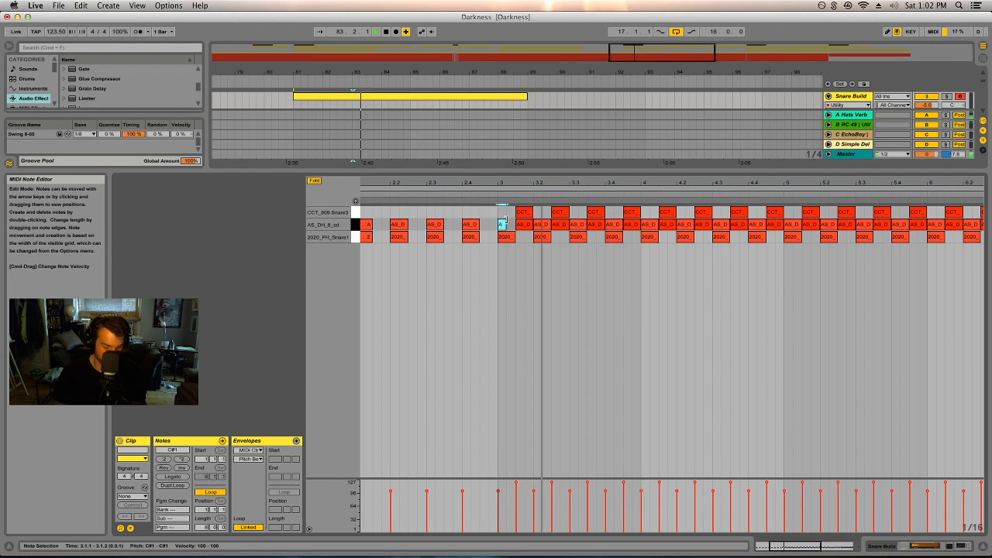
{"action": "key", "text": "shift+Right"}
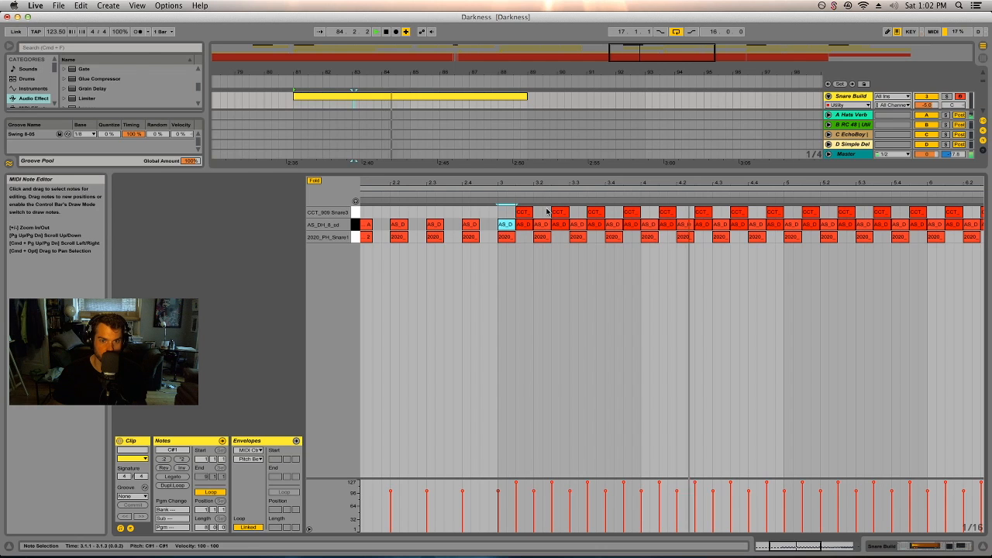
Step: Shorten the AS_DH_8_sd note at 5.1.1 to a sixteenth and duplicate it across the first two beats of clip bar 5
{"action": "left_click", "coordinate": [789, 225]}
{"action": "key", "text": "space"}
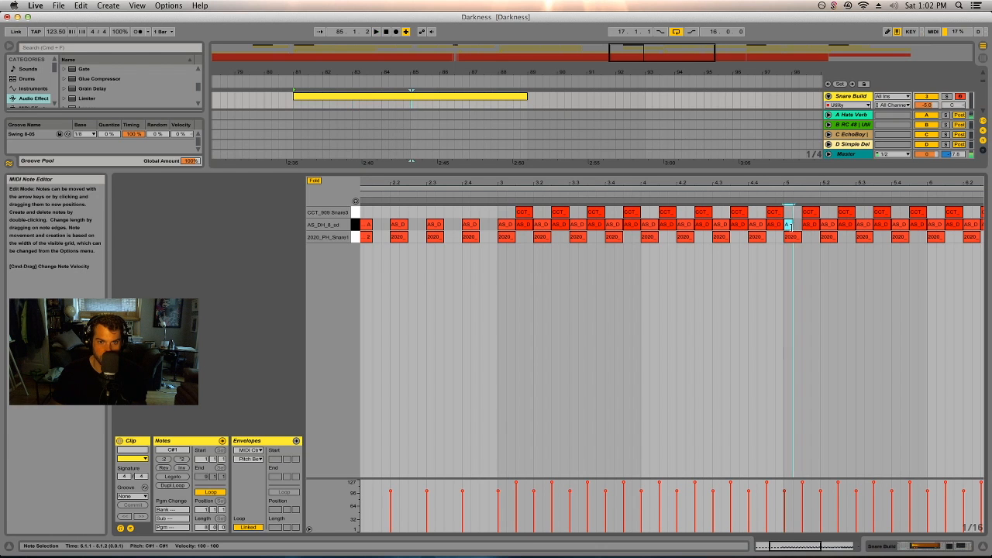
{"action": "key", "text": "super+d"}
{"action": "key", "text": "super+d"}
{"action": "key", "text": "super+d"}
{"action": "key", "text": "super+d"}
{"action": "key", "text": "super+d"}
{"action": "key", "text": "super+d"}
{"action": "key", "text": "super+d"}
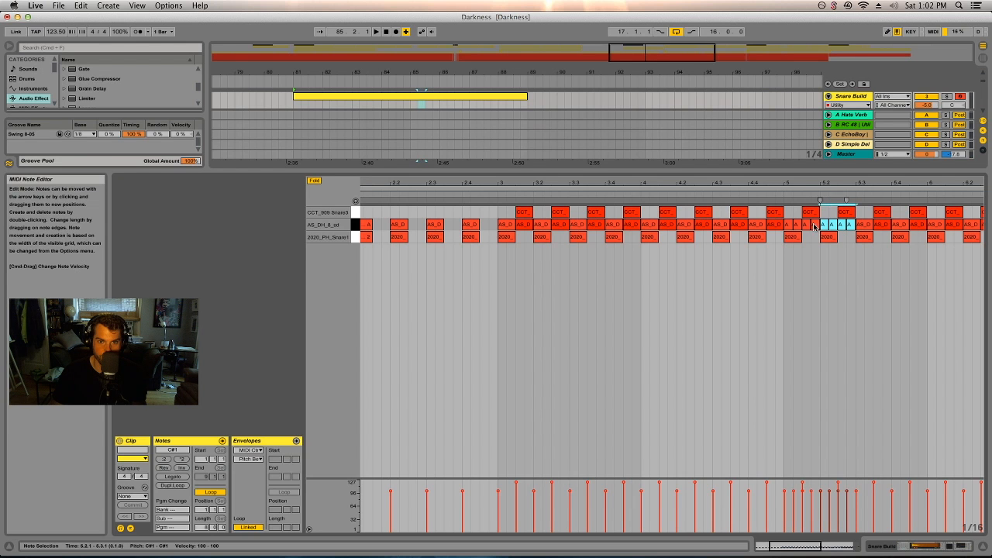
Step: Duplicate the AS_DH_8_sd sixteenth notes up to clip bar 7 and play the pattern
{"action": "left_click", "coordinate": [789, 225], "text": "shift"}
{"action": "key", "text": "super+d"}
{"action": "left_click_drag", "start_coordinate": [811, 184], "coordinate": [668, 183]}
{"action": "key", "text": "super+d"}
{"action": "key", "text": "super+d"}
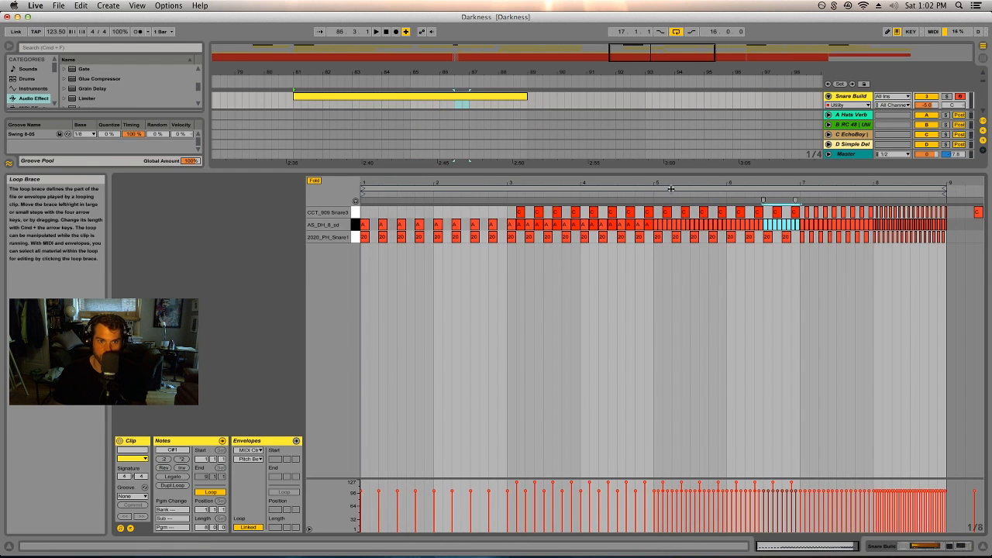
{"action": "left_click", "coordinate": [498, 193]}
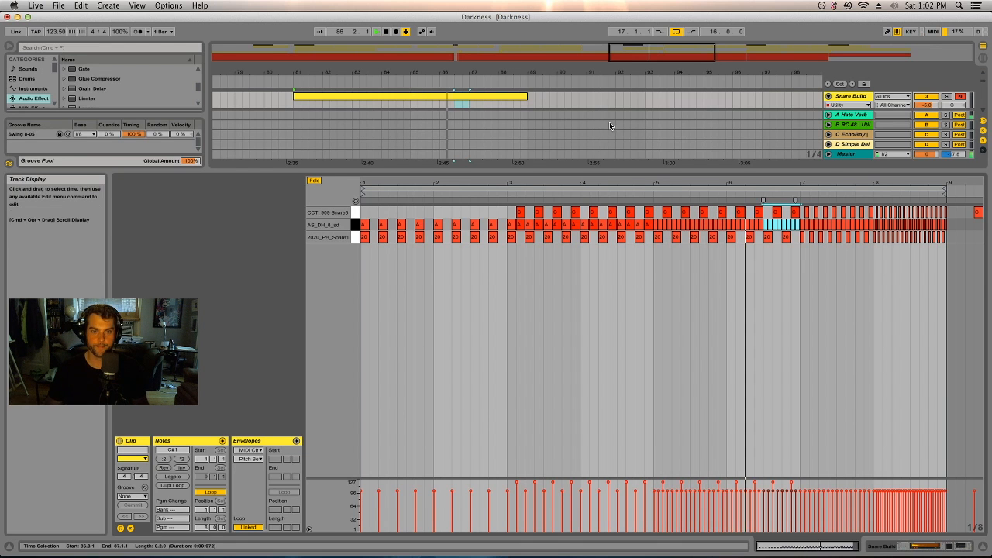
Step: Shrink the note editor, then add an upward jump at bar 85 to the Utility gain automation and raise its peak at bar 89
{"action": "left_click_drag", "start_coordinate": [666, 168], "coordinate": [659, 393]}
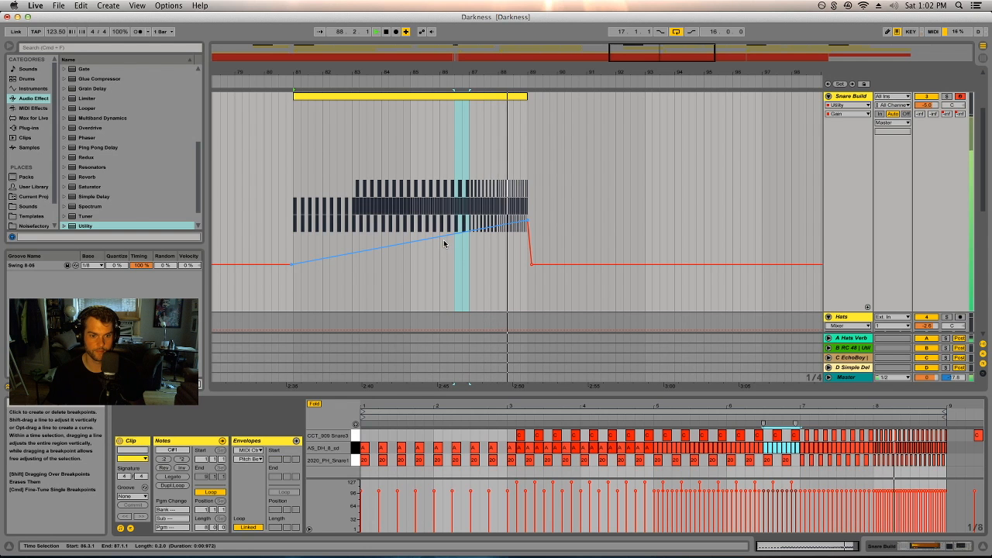
{"action": "key", "text": "space"}
{"action": "left_click", "coordinate": [410, 245]}
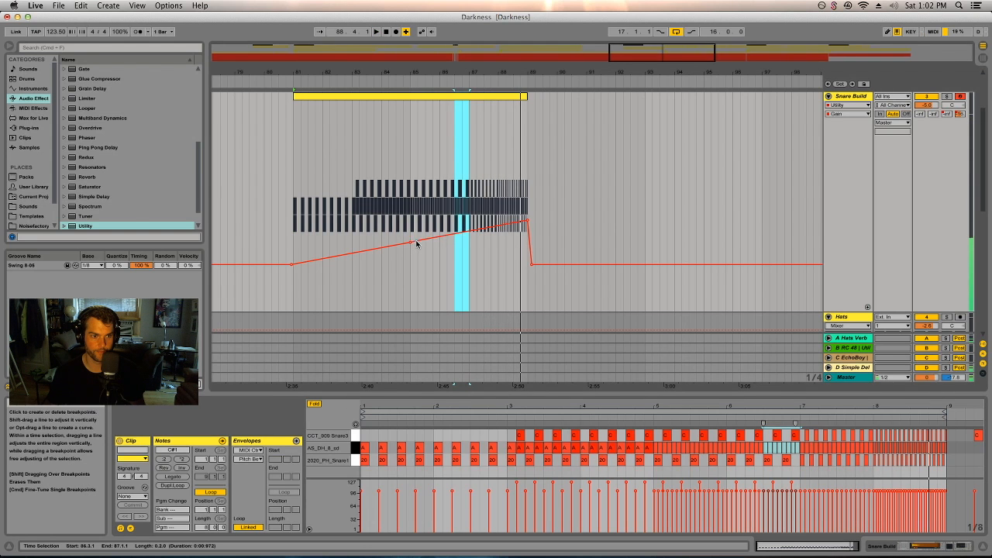
{"action": "key", "text": "space"}
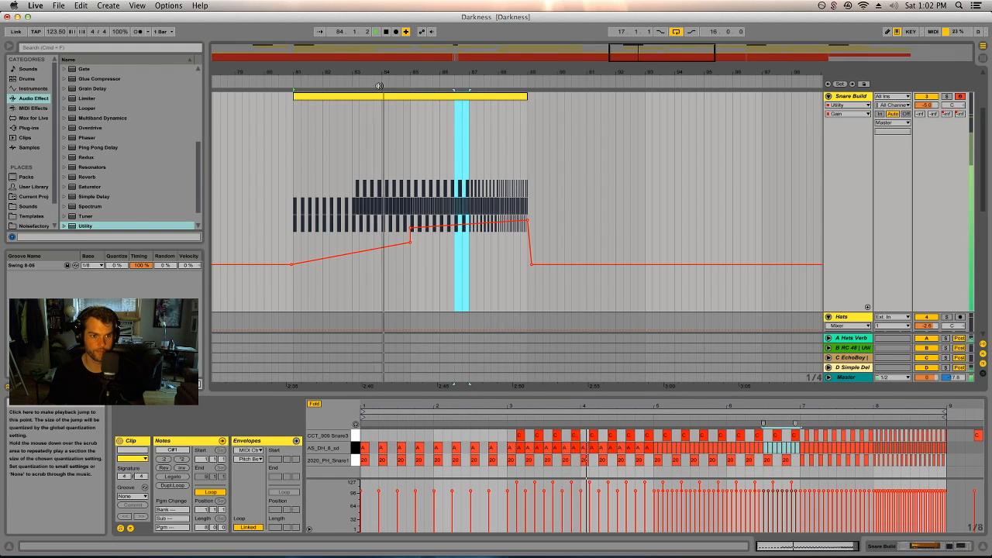
{"action": "left_click_drag", "start_coordinate": [521, 221], "coordinate": [527, 194]}
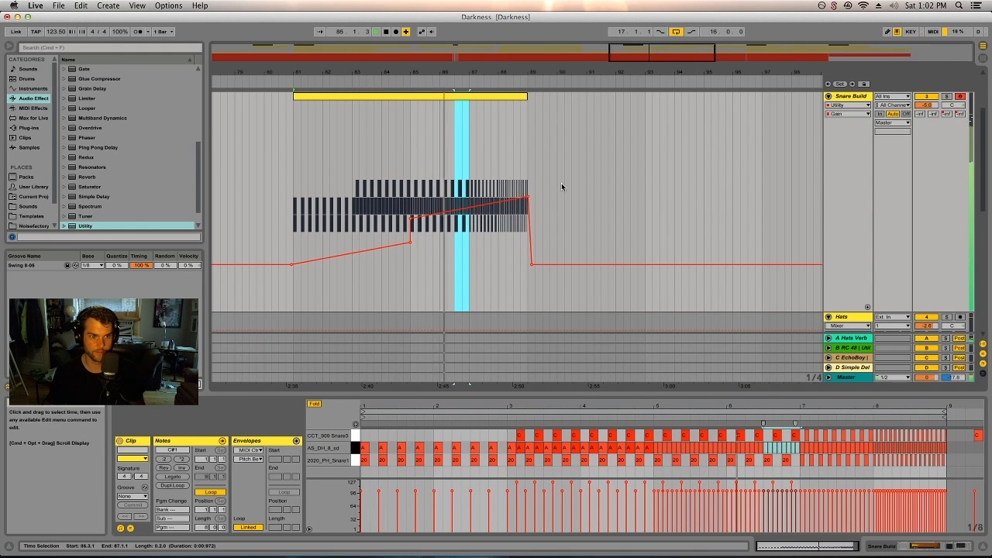
{"action": "left_click", "coordinate": [645, 198]}
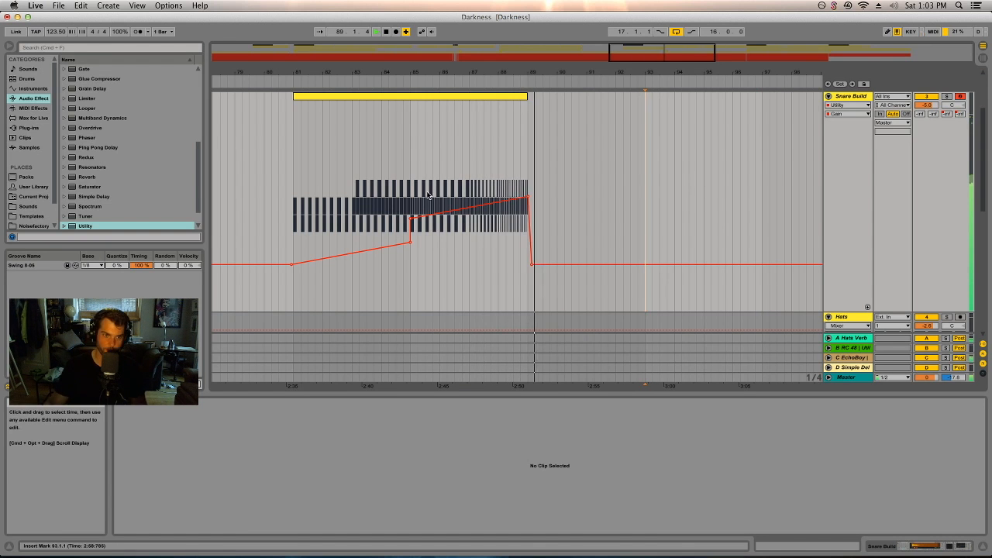
Step: Duplicate the Auto Filter at the end of the Snare Build device chain
{"action": "double_click", "coordinate": [839, 97]}
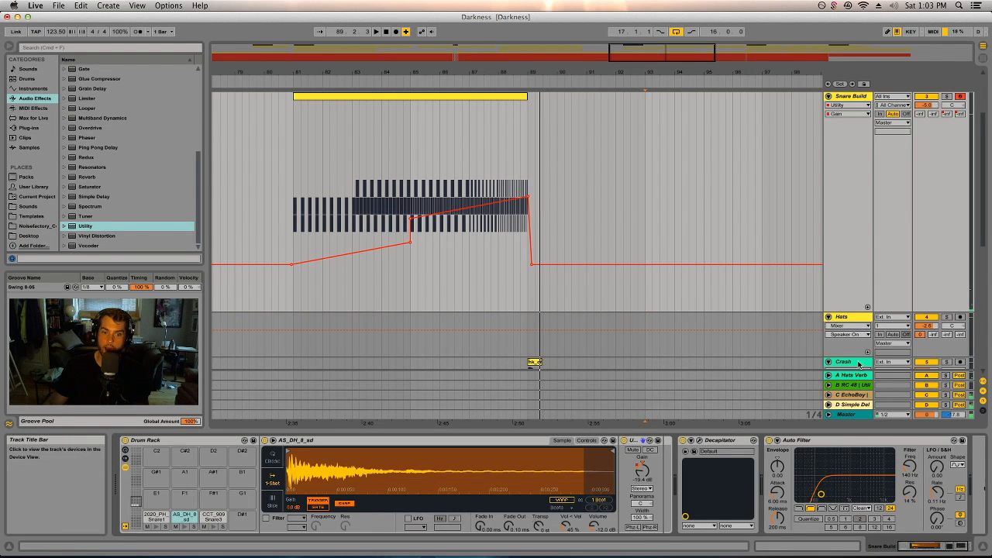
{"action": "left_click", "coordinate": [954, 546]}
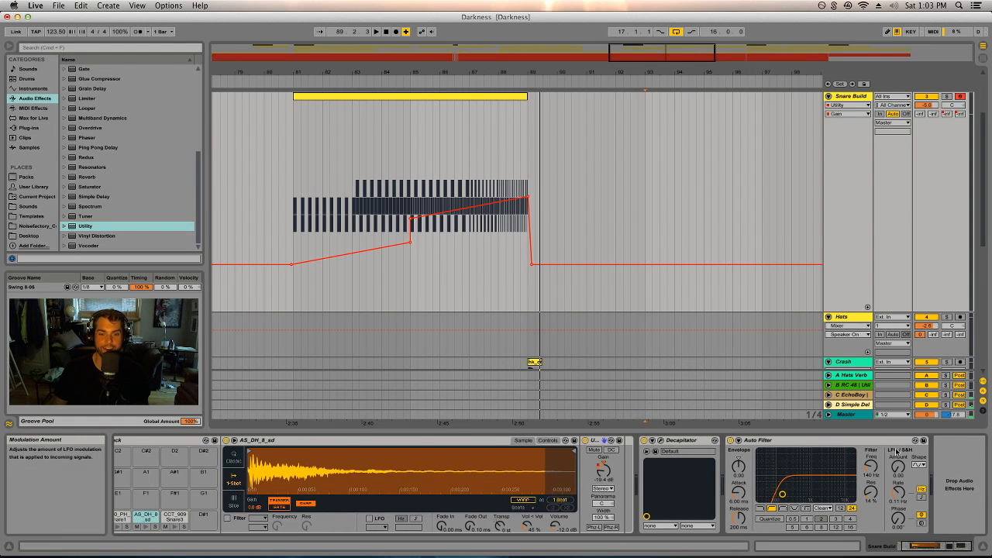
{"action": "left_click", "coordinate": [899, 441]}
{"action": "key", "text": "super+d"}
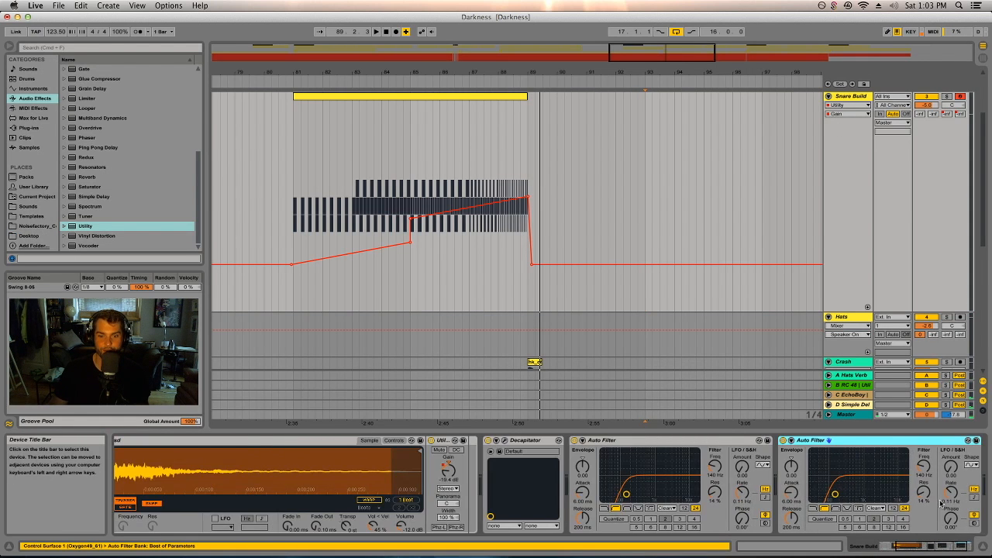
Step: Automate the duplicated Auto Filter's frequency to rise from bar 87 to bar 89 and drop back, and audition the sweep
{"action": "left_click", "coordinate": [923, 467]}
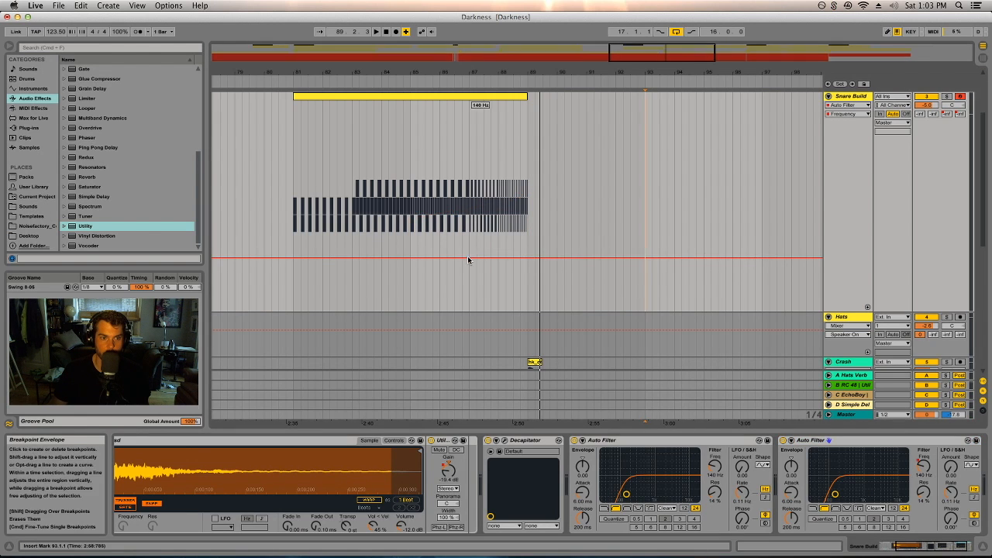
{"action": "left_click_drag", "start_coordinate": [527, 257], "coordinate": [527, 200]}
{"action": "left_click", "coordinate": [469, 95]}
{"action": "key", "text": "space"}
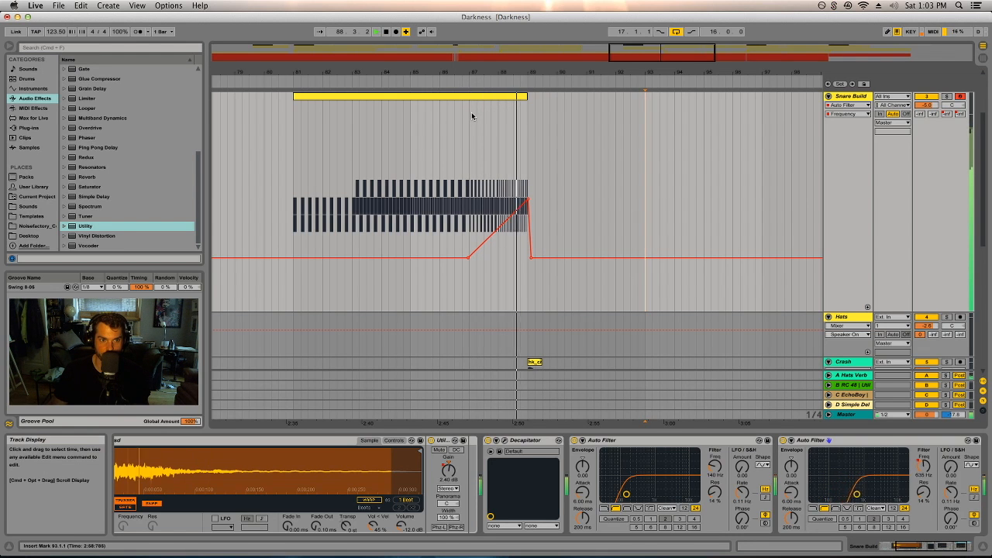
{"action": "key", "text": "space"}
Step: Check the reverb returns, then automate Snare Build's RC 48 send from mid-bar 87 up to about -25 dB at bar 89, dropping back
{"action": "key", "text": "Tab"}
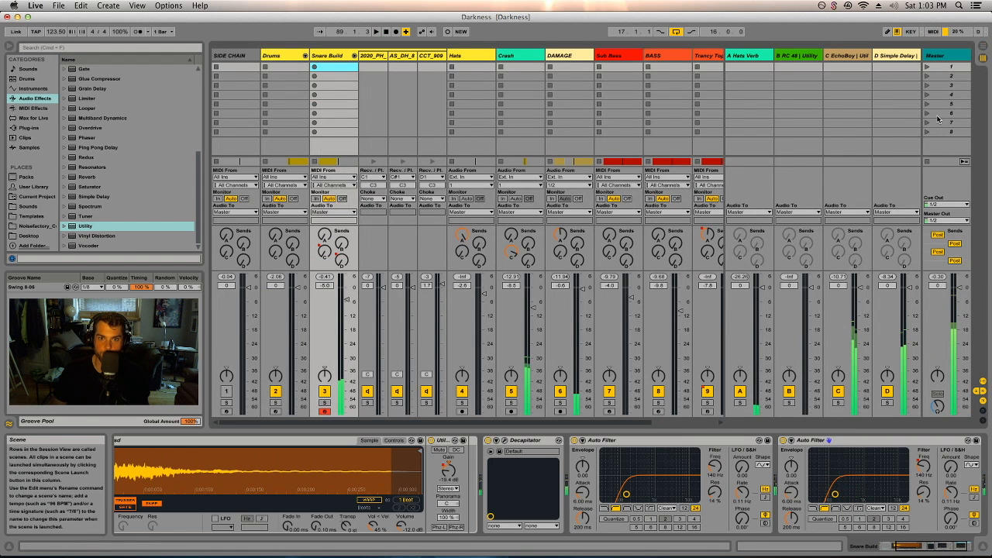
{"action": "left_click", "coordinate": [810, 56]}
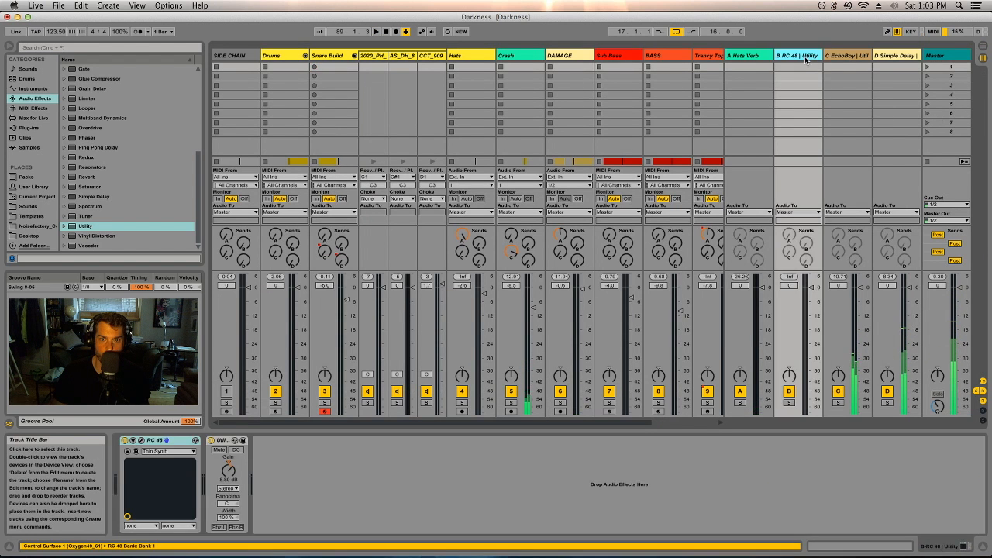
{"action": "left_click", "coordinate": [759, 56]}
{"action": "key", "text": "Tab"}
{"action": "left_click", "coordinate": [933, 114]}
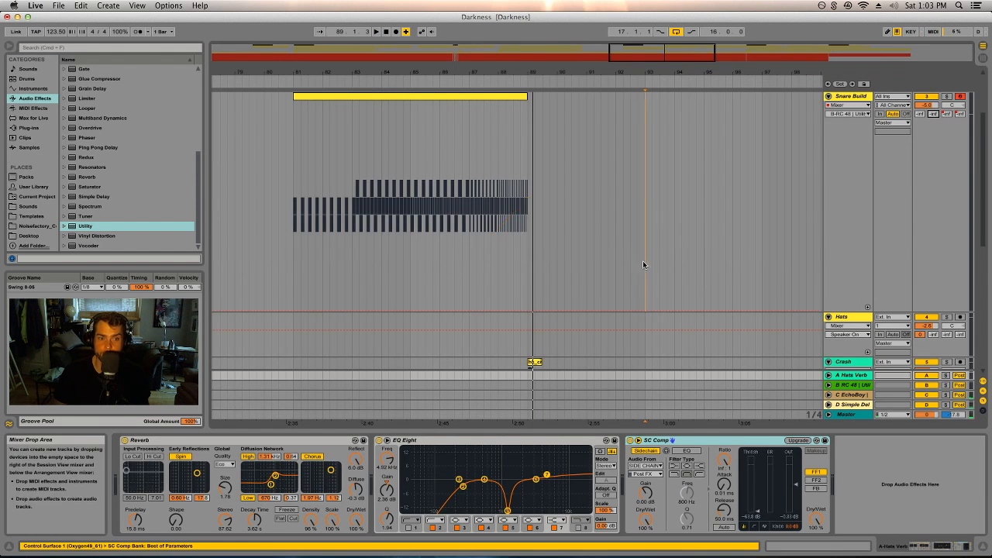
{"action": "left_click", "coordinate": [487, 312]}
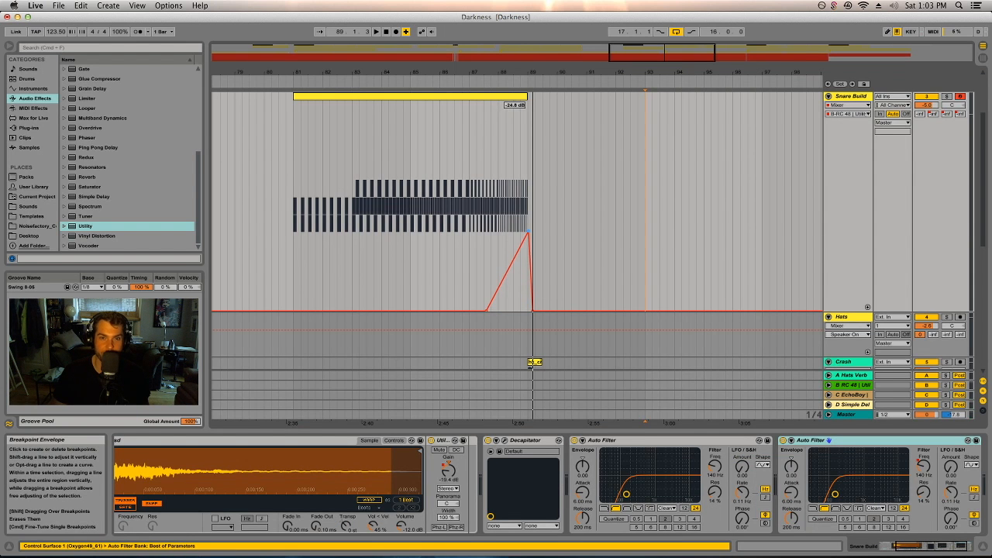
{"action": "left_click_drag", "start_coordinate": [528, 233], "coordinate": [530, 232]}
{"action": "key", "text": "Tab"}
{"action": "key", "text": "Tab"}
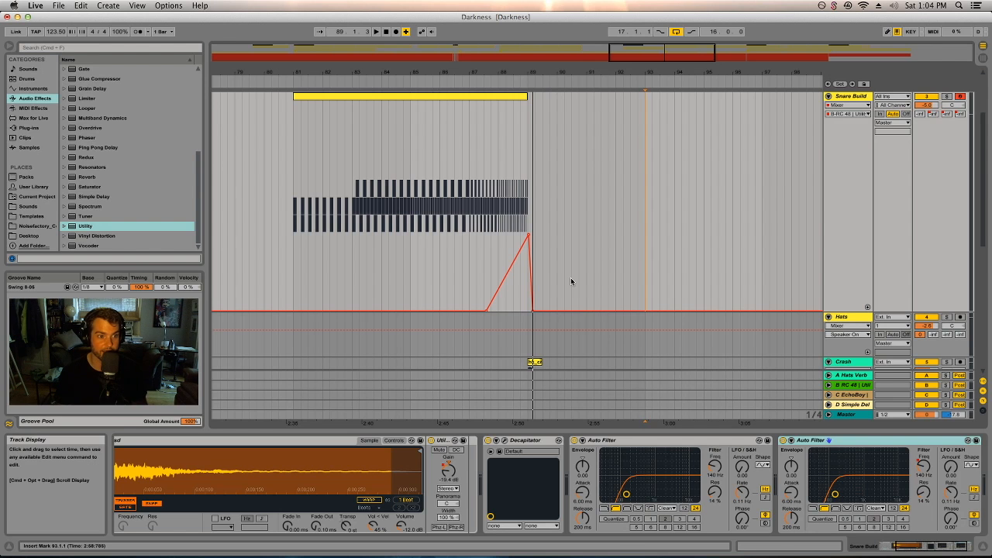
Step: Audition the snare build from its beginning and from bar 87 to judge the automation and overall level
{"action": "left_click", "coordinate": [294, 160]}
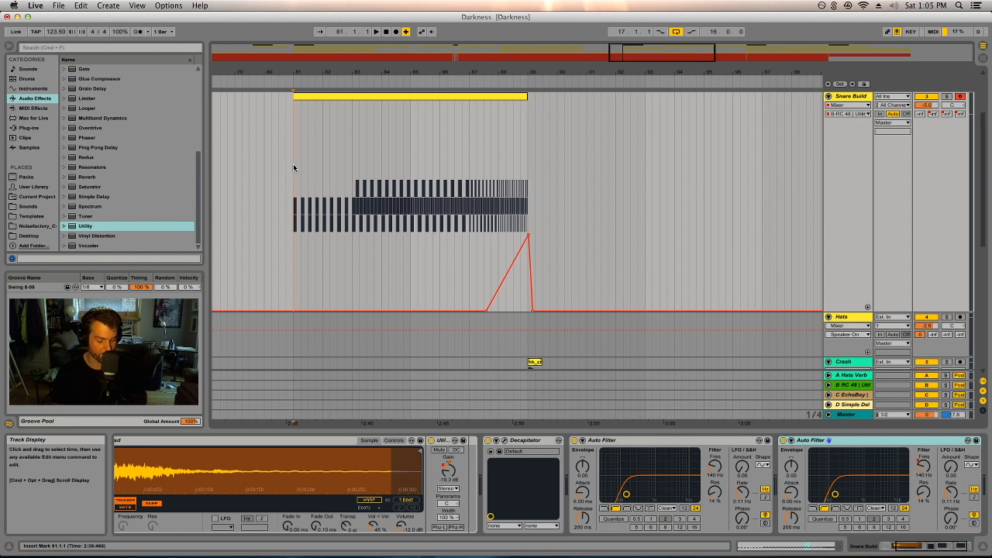
{"action": "left_click", "coordinate": [469, 148]}
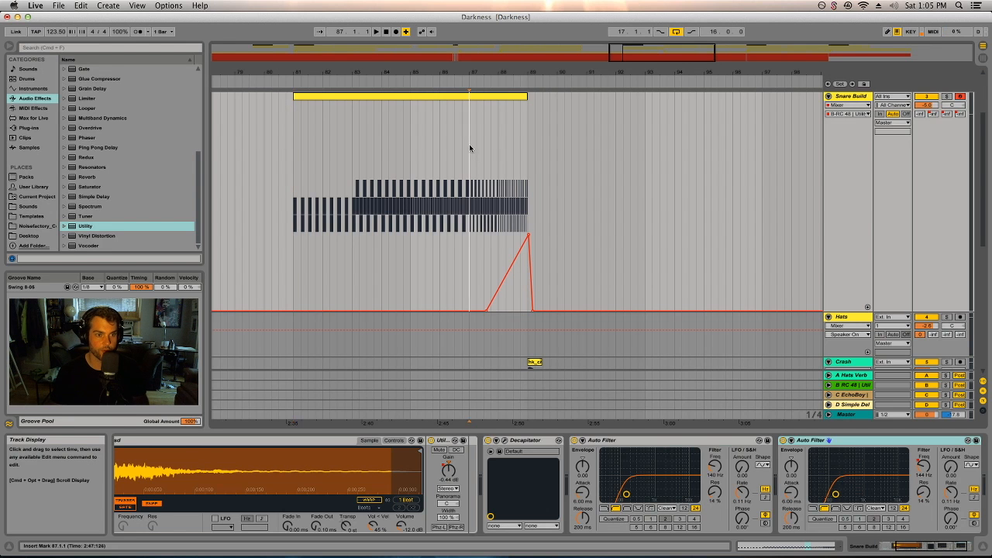
{"action": "key", "text": "space"}
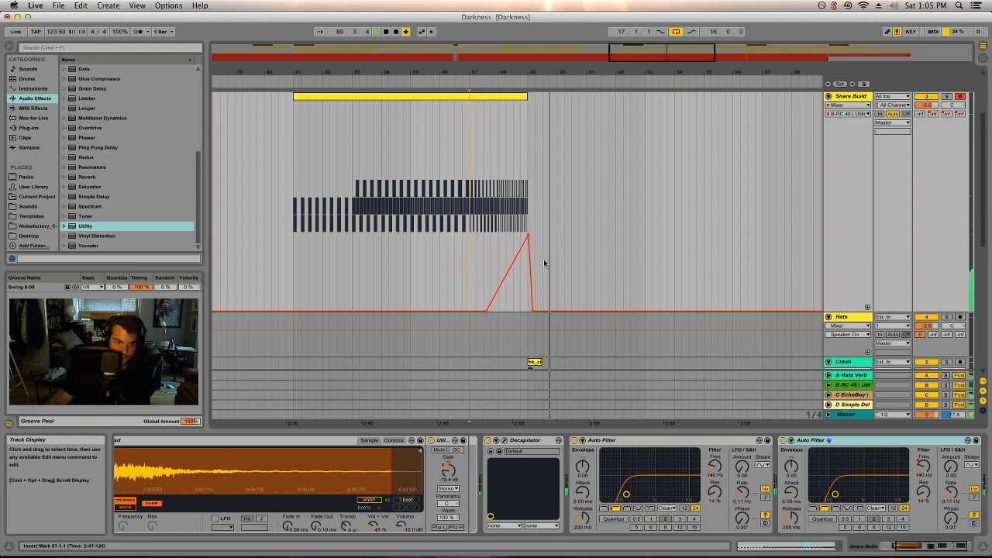
{"action": "key", "text": "space"}
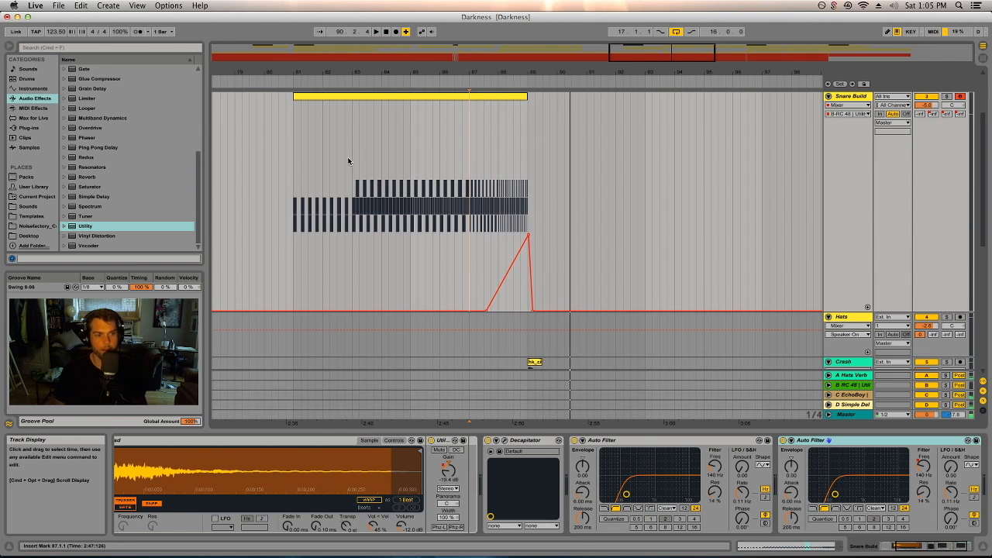
{"action": "left_click", "coordinate": [278, 81]}
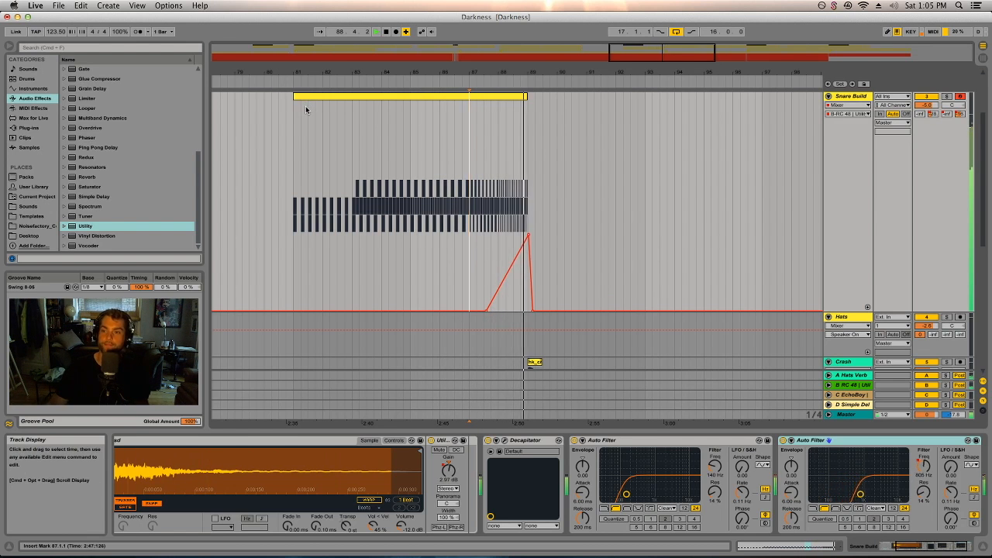
{"action": "left_click", "coordinate": [447, 86]}
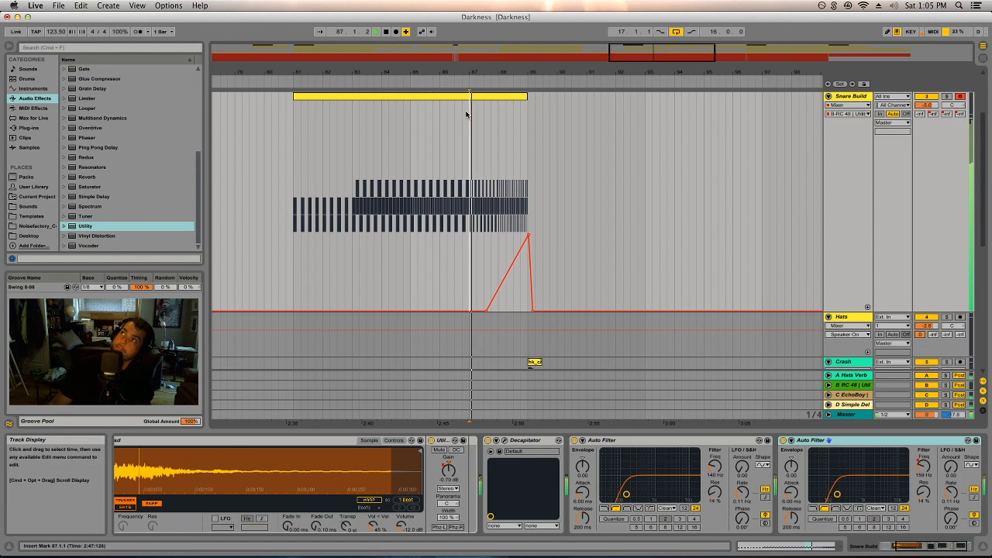
Step: Lower the Snare Build track volume to -6.4 dB and replay the build from bar 81
{"action": "left_click_drag", "start_coordinate": [926, 104], "coordinate": [926, 112]}
{"action": "left_click", "coordinate": [471, 73]}
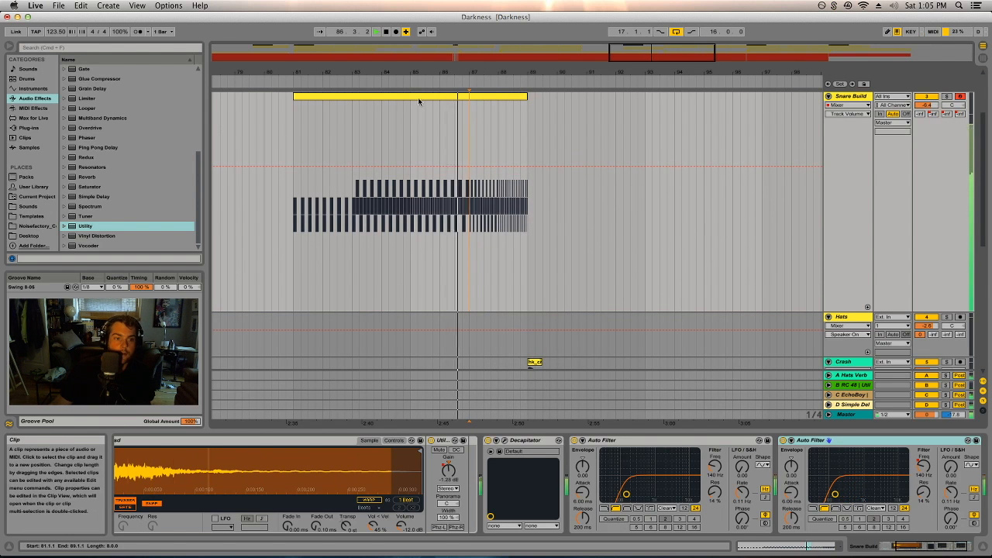
{"action": "left_click", "coordinate": [286, 80]}
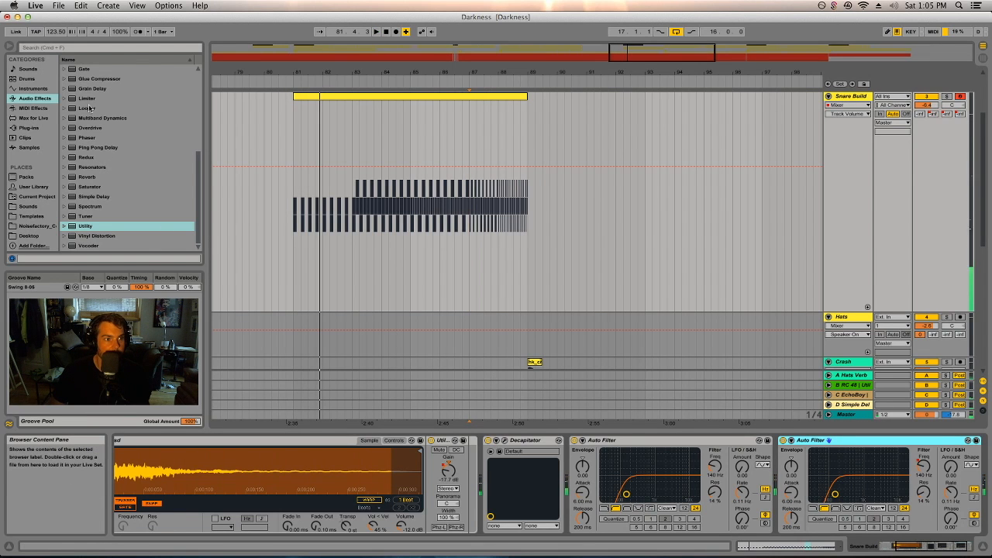
{"action": "scroll", "coordinate": [97, 122], "scroll_direction": "up", "scroll_amount": 6}
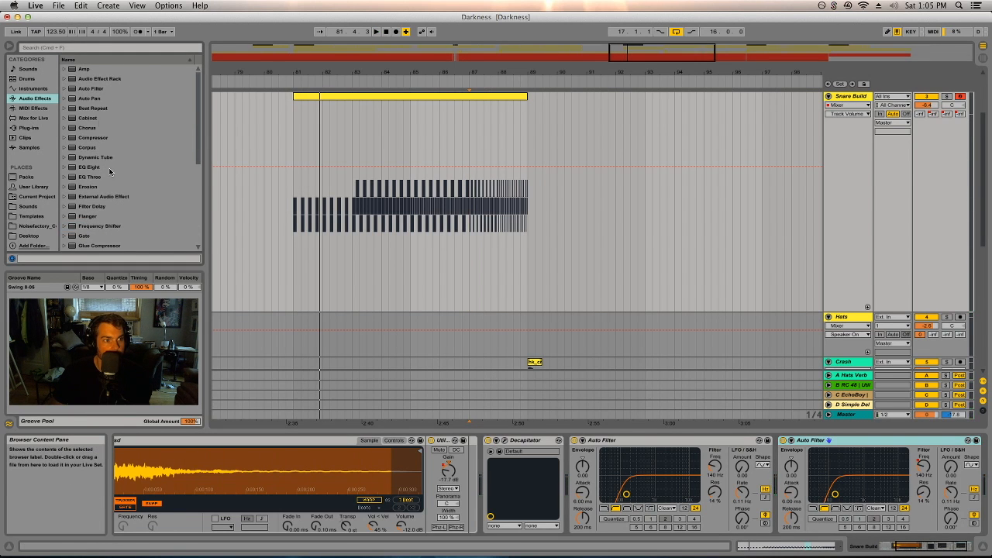
{"action": "left_click_drag", "start_coordinate": [91, 170], "coordinate": [979, 516]}
{"action": "left_click_drag", "start_coordinate": [922, 483], "coordinate": [914, 475]}
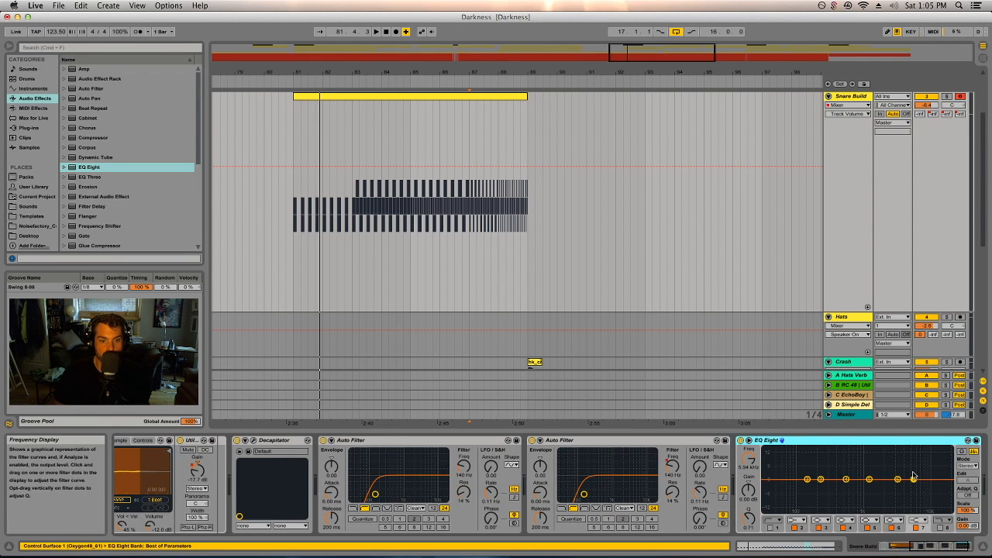
{"action": "key", "text": "space"}
{"action": "left_click_drag", "start_coordinate": [847, 480], "coordinate": [840, 450]}
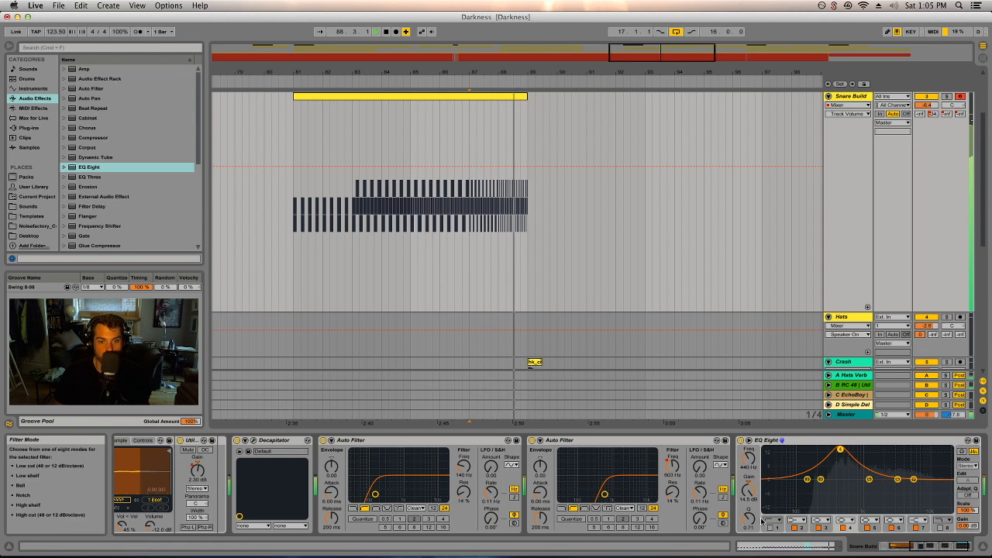
Step: Loop bars 81 to 83, then cut EQ Eight's band 4 by about 3.1 dB around 570 Hz with Q 2.29
{"action": "key", "text": "space"}
{"action": "left_click_drag", "start_coordinate": [293, 226], "coordinate": [352, 226]}
{"action": "key", "text": "super+l"}
{"action": "key", "text": "space"}
{"action": "left_click_drag", "start_coordinate": [840, 450], "coordinate": [847, 485]}
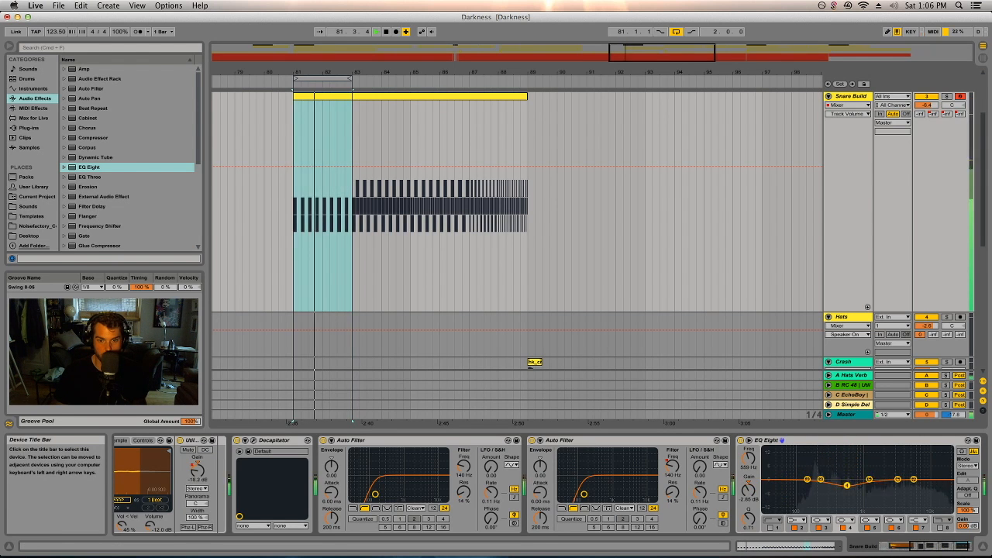
{"action": "left_click_drag", "start_coordinate": [749, 518], "coordinate": [750, 485]}
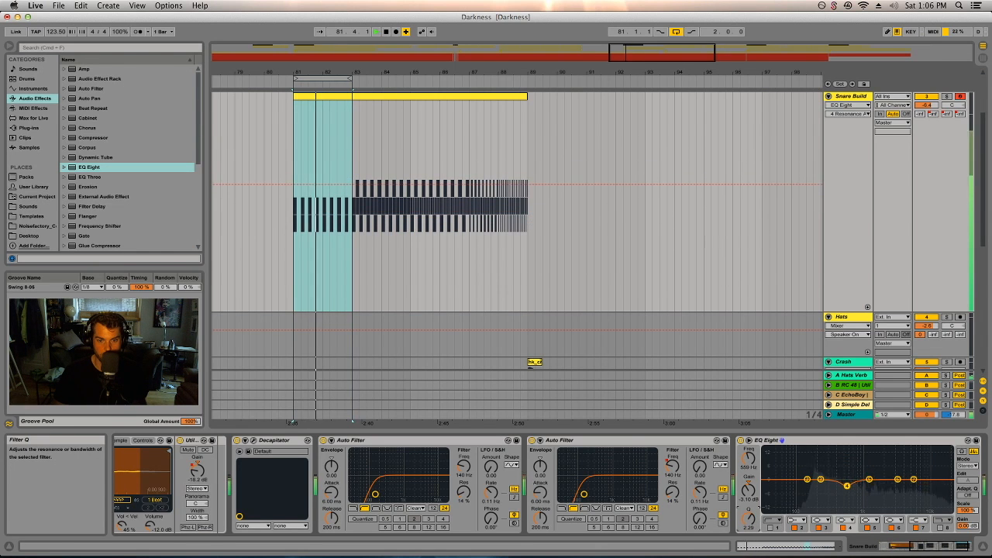
Step: Boost EQ Eight's band 5 near 10 kHz, cut band 6 narrowly at 2.59 kHz, and raise band 7 about 2.1 dB at 3.17 kHz
{"action": "left_click_drag", "start_coordinate": [869, 479], "coordinate": [929, 474]}
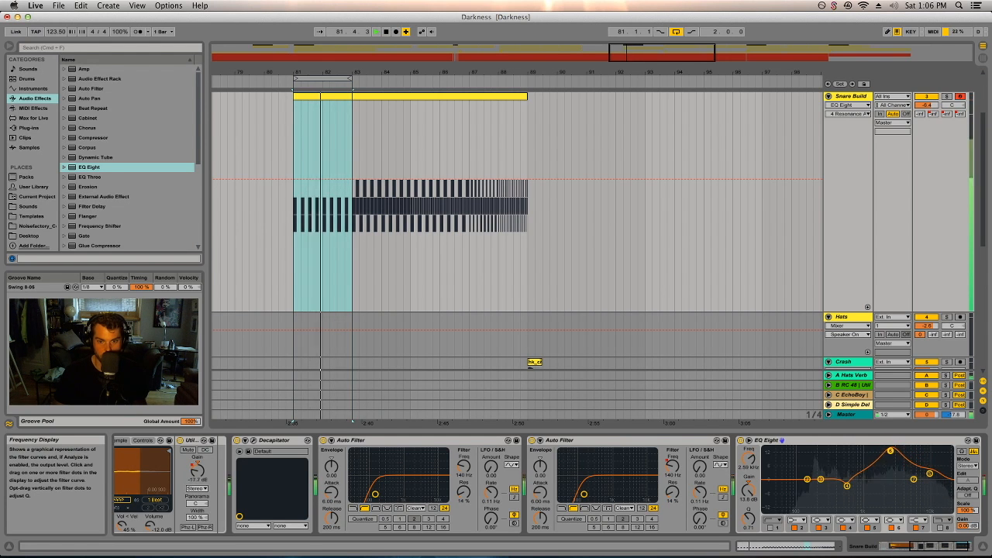
{"action": "left_click_drag", "start_coordinate": [749, 519], "coordinate": [749, 541]}
{"action": "left_click_drag", "start_coordinate": [749, 490], "coordinate": [748, 520]}
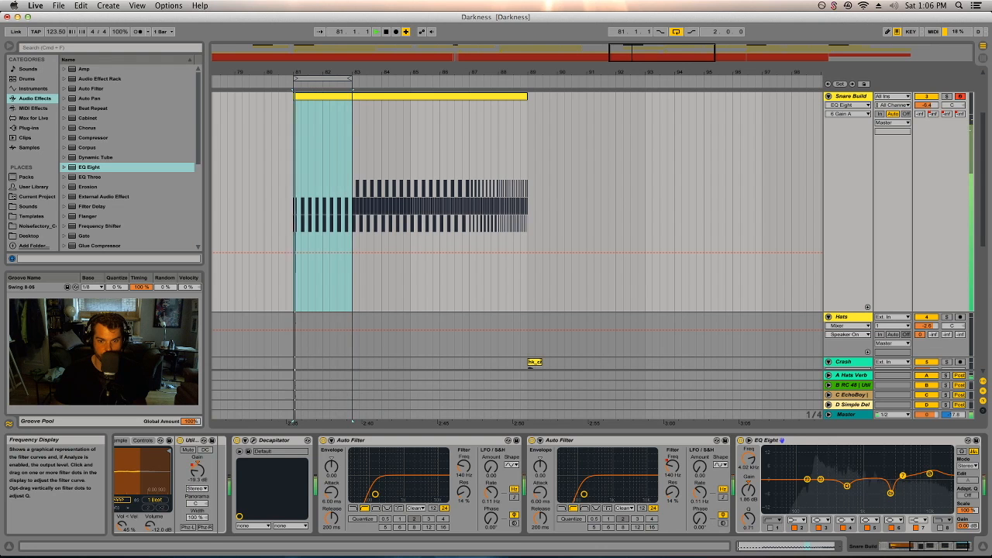
{"action": "left_click_drag", "start_coordinate": [749, 520], "coordinate": [748, 514]}
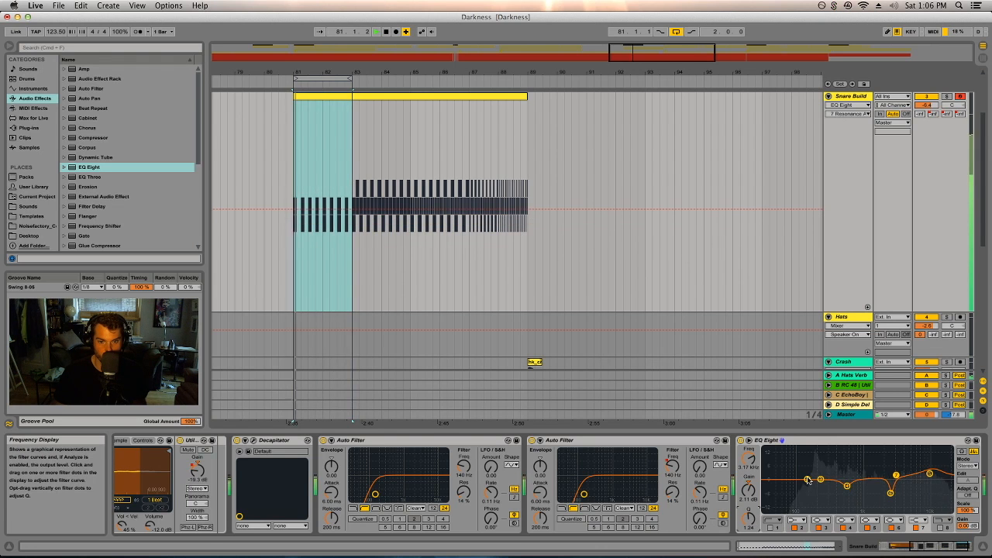
Step: Boost EQ Eight's band 3 by about 6.3 dB at 197 Hz with a narrower Q
{"action": "left_click_drag", "start_coordinate": [819, 480], "coordinate": [820, 473]}
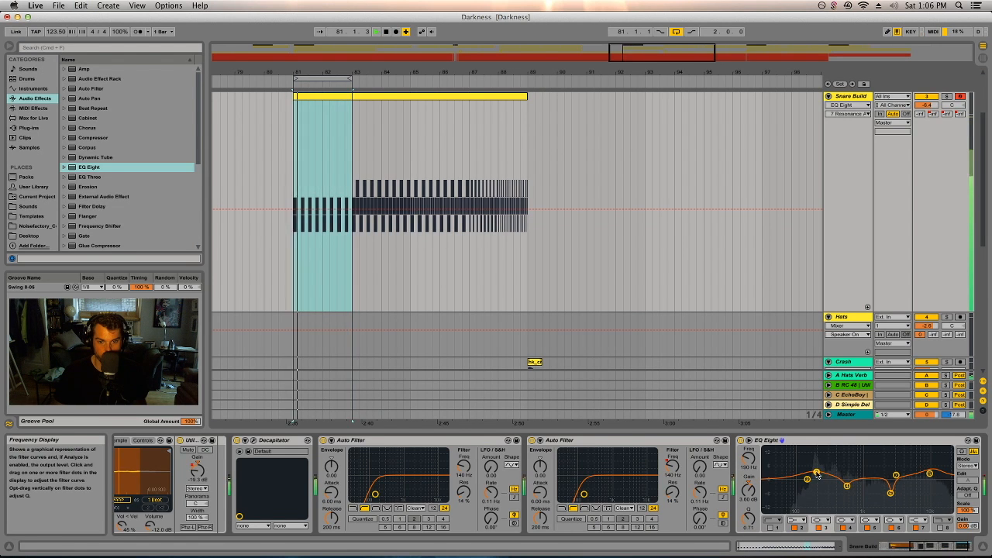
{"action": "left_click_drag", "start_coordinate": [749, 519], "coordinate": [748, 502]}
{"action": "left_click_drag", "start_coordinate": [816, 473], "coordinate": [817, 475]}
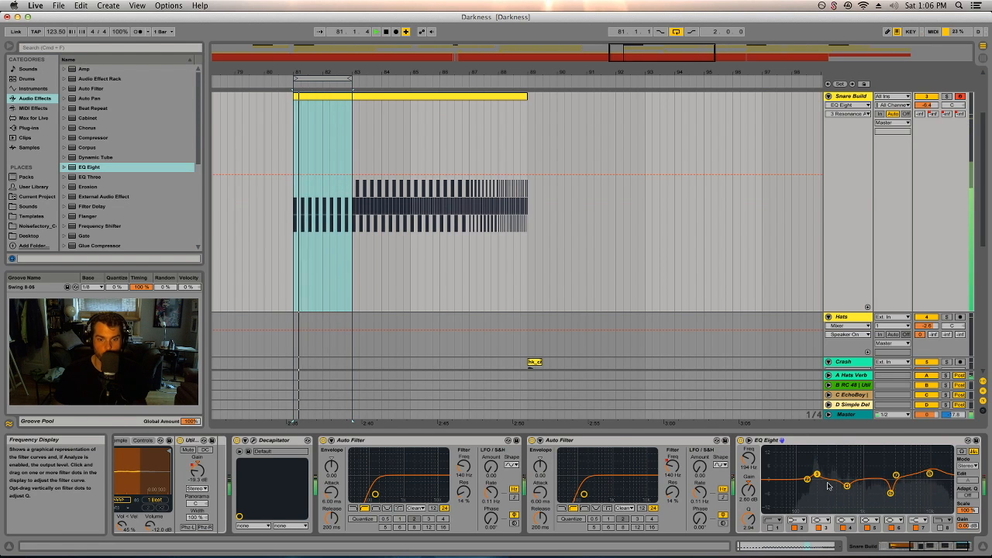
{"action": "left_click_drag", "start_coordinate": [817, 458], "coordinate": [818, 465]}
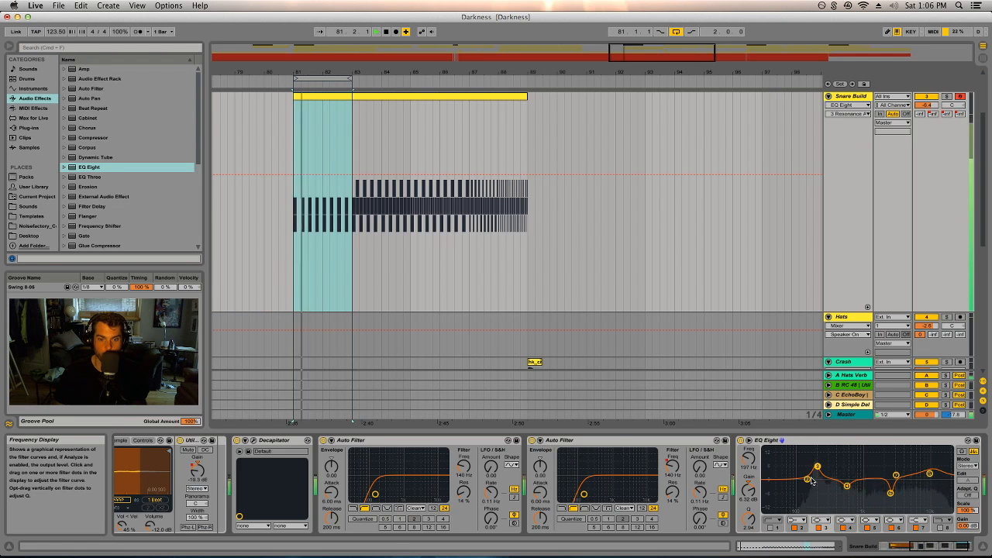
Step: Change EQ Eight's band 2 to a low-cut filter at 170 Hz
{"action": "left_click", "coordinate": [795, 519]}
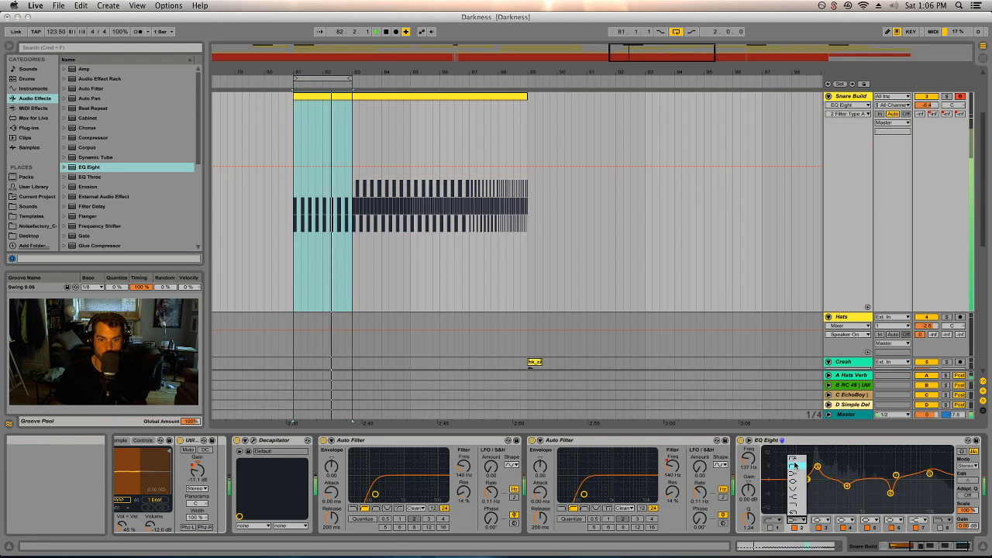
{"action": "left_click", "coordinate": [796, 458]}
{"action": "left_click_drag", "start_coordinate": [807, 475], "coordinate": [813, 486]}
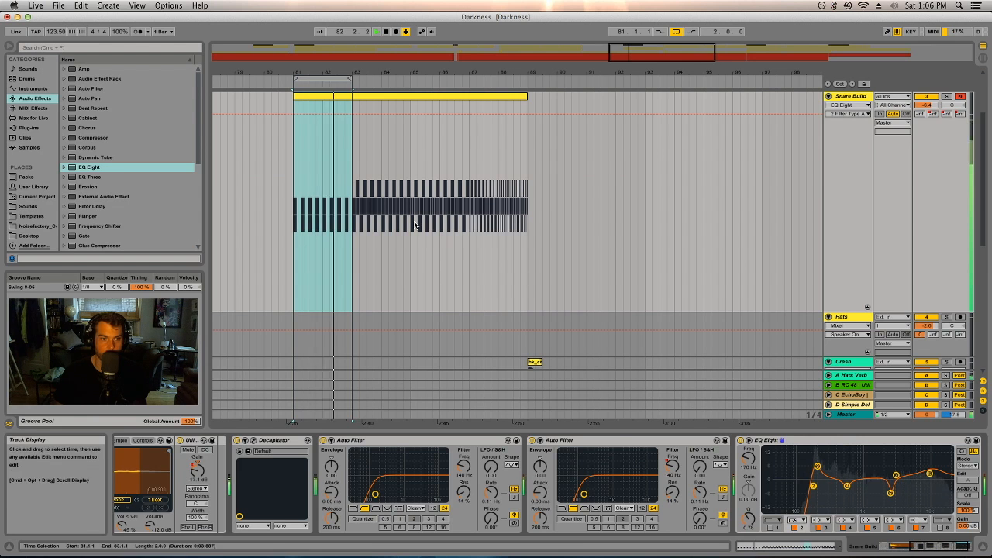
Step: Replay from just before bar 81, set Snare Build's track volume to -8.7 dB, and turn off looping
{"action": "left_click", "coordinate": [271, 82]}
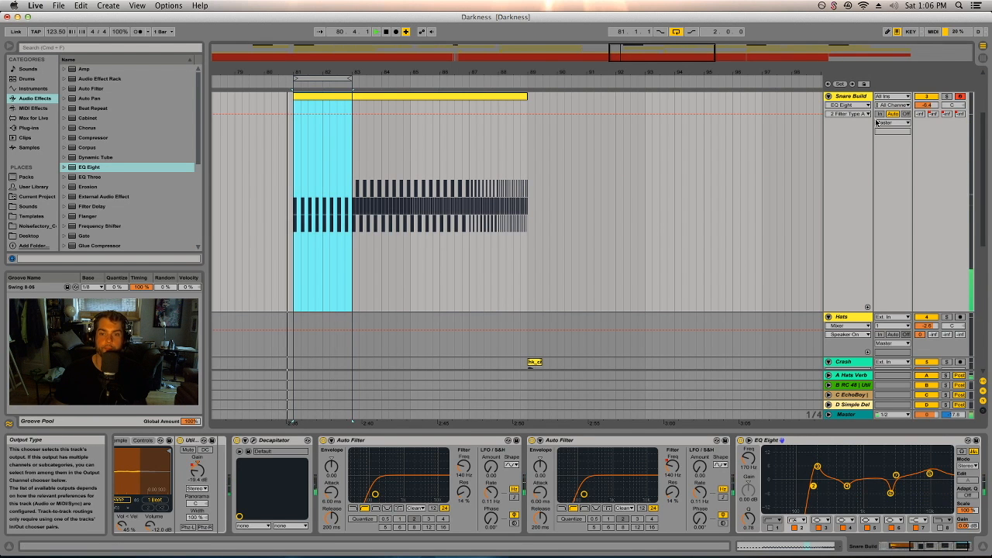
{"action": "left_click_drag", "start_coordinate": [926, 105], "coordinate": [927, 102]}
{"action": "left_click", "coordinate": [676, 33]}
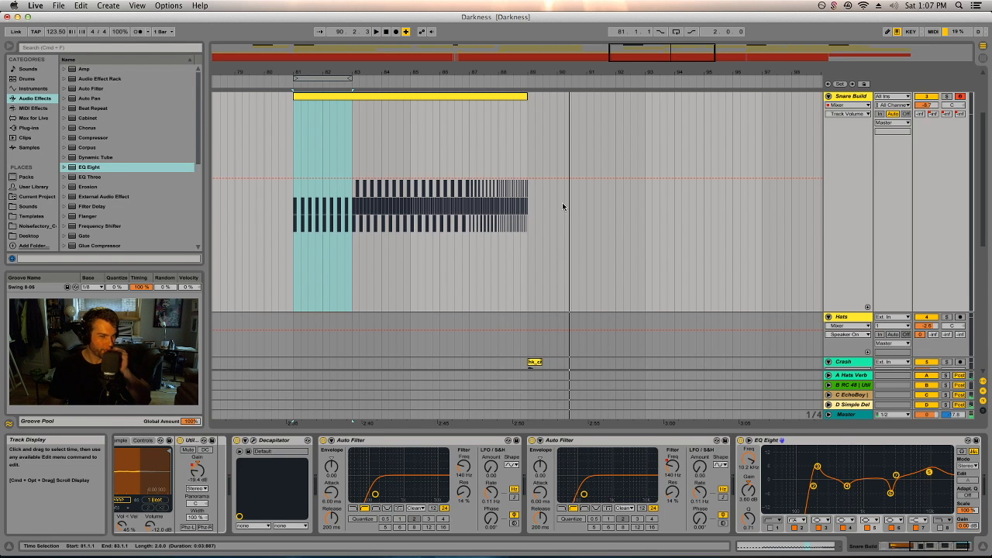
Step: Reduce the Snare Build track's height and colour the Crash track yellow
{"action": "left_click_drag", "start_coordinate": [853, 310], "coordinate": [862, 132]}
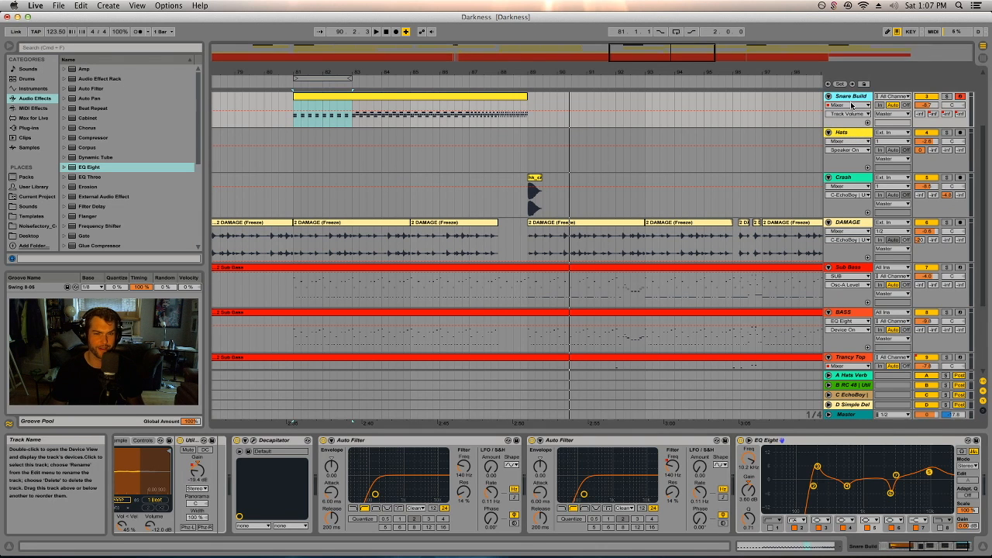
{"action": "right_click", "coordinate": [849, 179]}
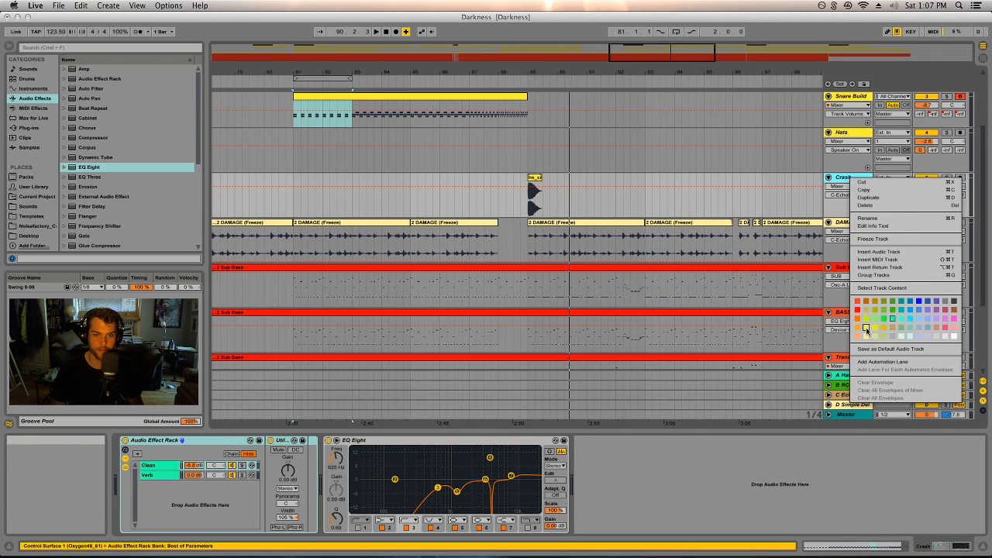
{"action": "left_click", "coordinate": [860, 180]}
Step: Insert a MIDI track below Crash and load the Massive plug-in onto it
{"action": "left_click", "coordinate": [108, 5]}
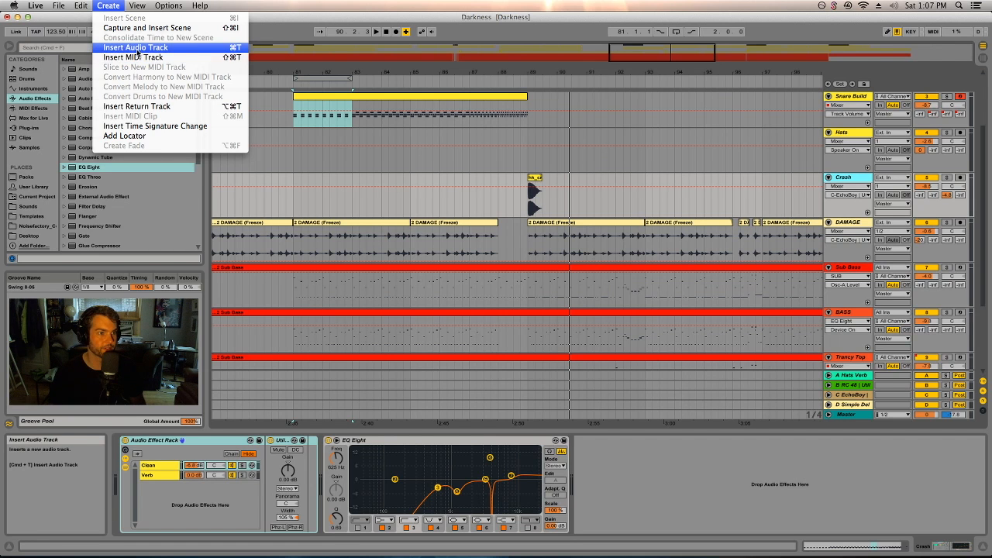
{"action": "left_click", "coordinate": [137, 57]}
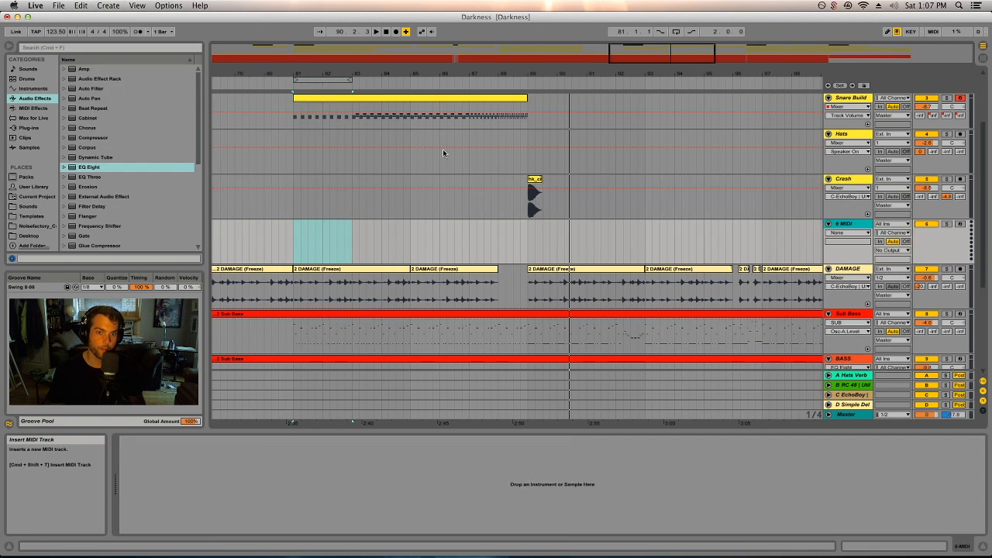
{"action": "left_click", "coordinate": [26, 129]}
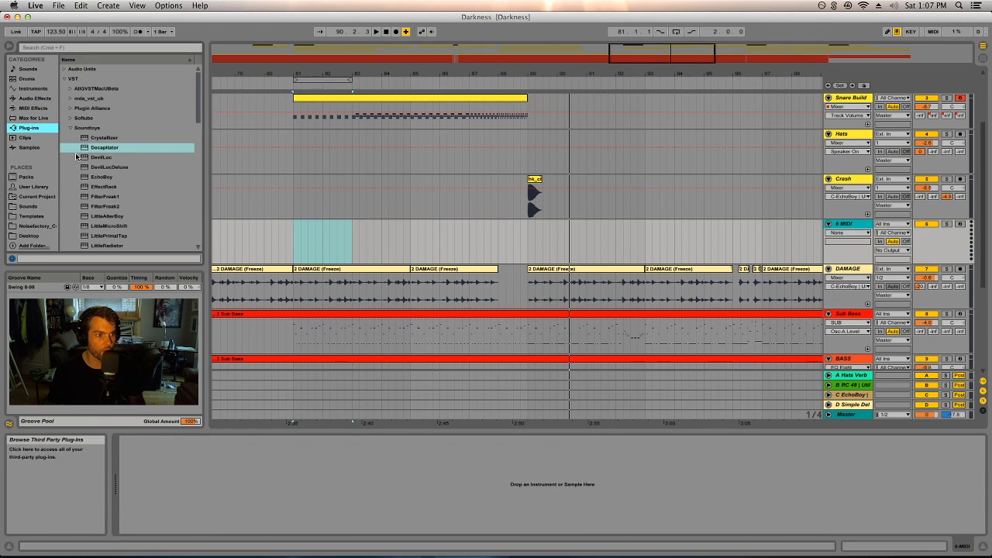
{"action": "scroll", "coordinate": [93, 171], "scroll_direction": "down", "scroll_amount": 10}
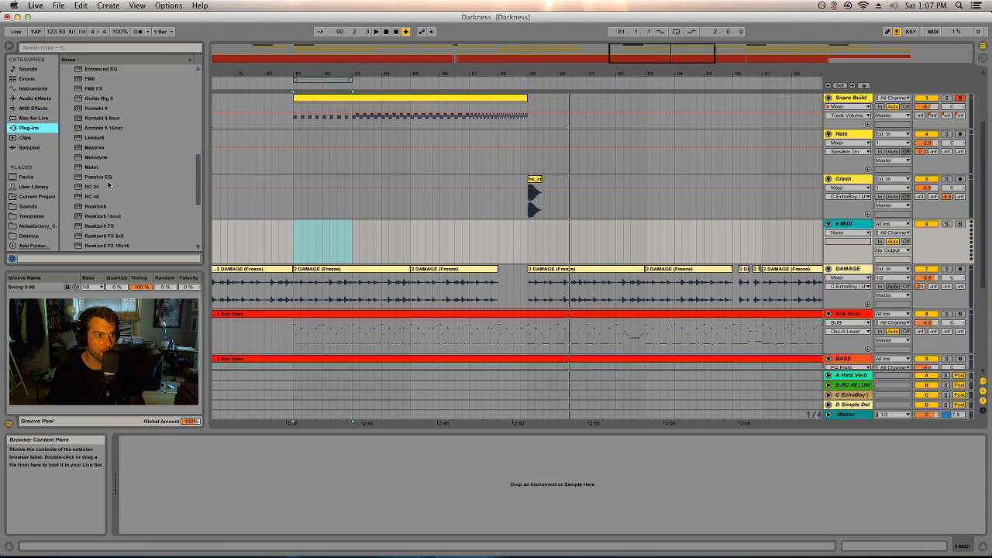
{"action": "left_click_drag", "start_coordinate": [94, 147], "coordinate": [843, 236]}
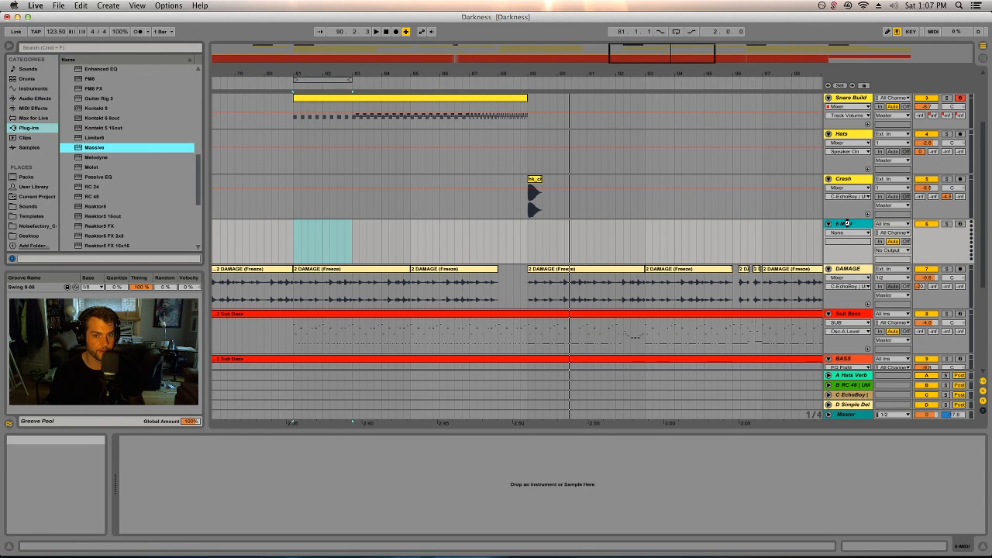
{"action": "left_click_drag", "start_coordinate": [145, 450], "coordinate": [145, 452]}
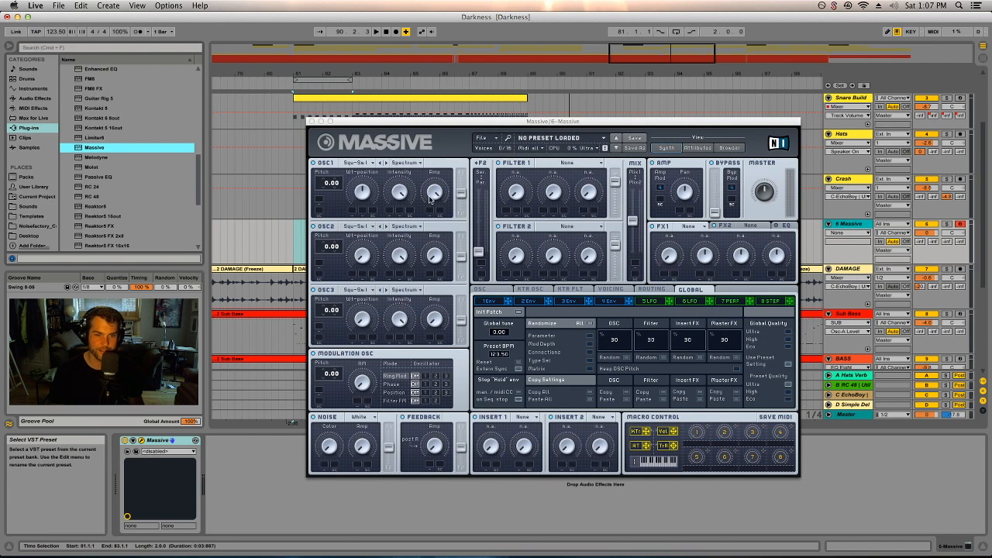
Step: Audition the LD Electric Shock and LD F No! presets in Massive's browser, settle on LD Good Arp, and close the synth window
{"action": "left_click_drag", "start_coordinate": [558, 123], "coordinate": [526, 94]}
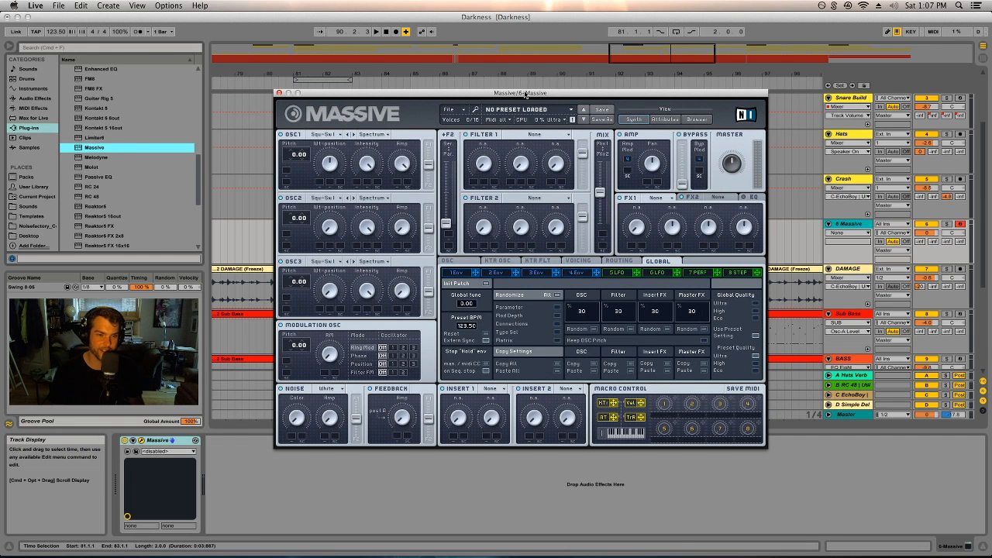
{"action": "left_click_drag", "start_coordinate": [576, 96], "coordinate": [580, 81]}
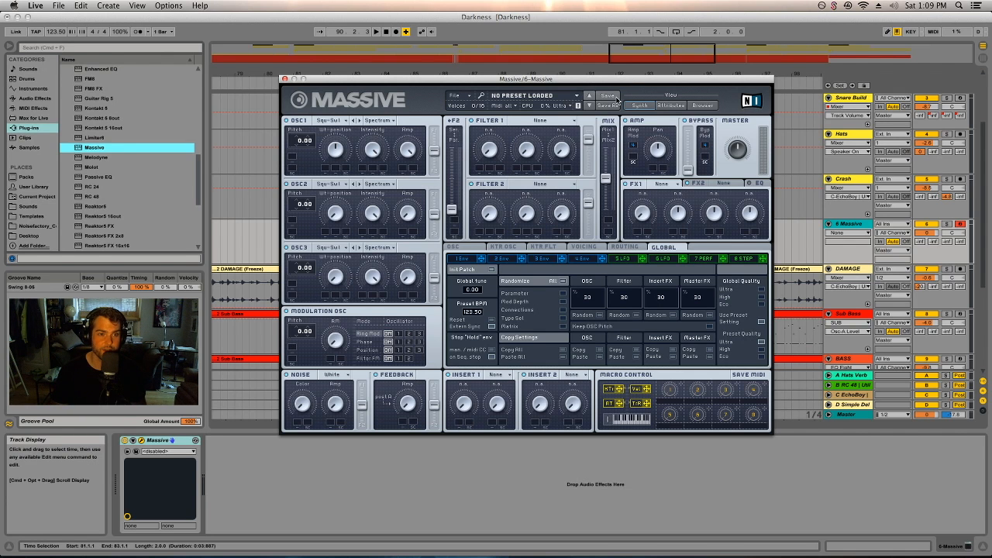
{"action": "left_click", "coordinate": [700, 105]}
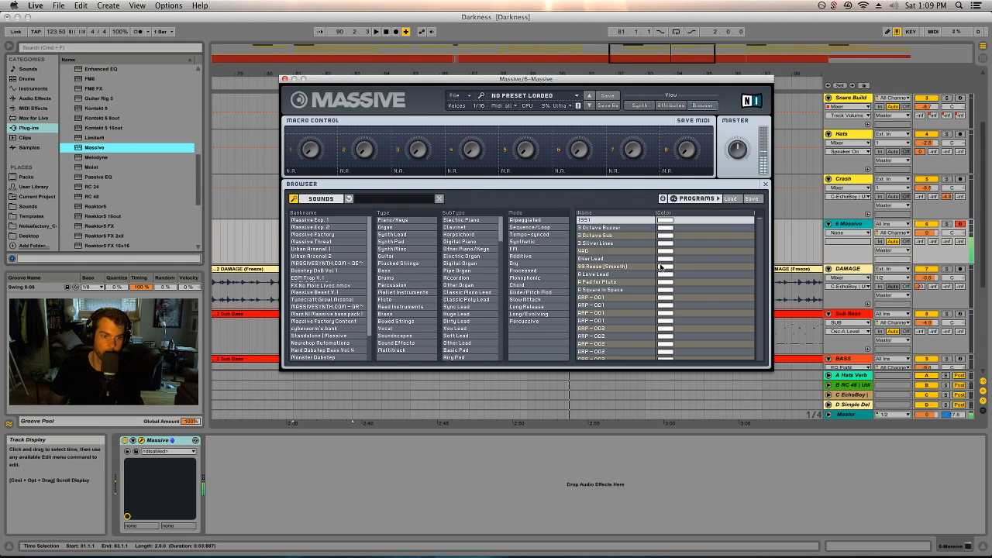
{"action": "double_click", "coordinate": [617, 282]}
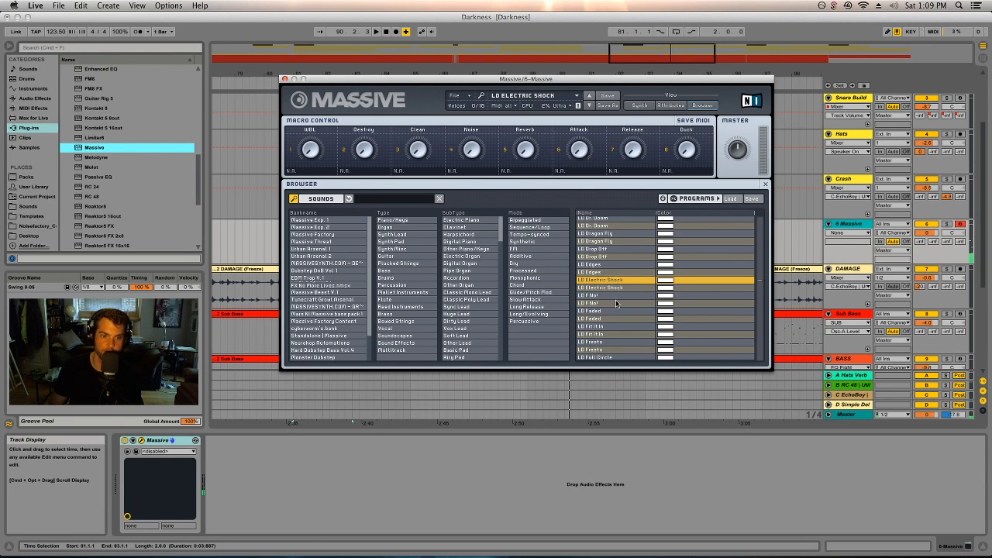
{"action": "left_click", "coordinate": [609, 295]}
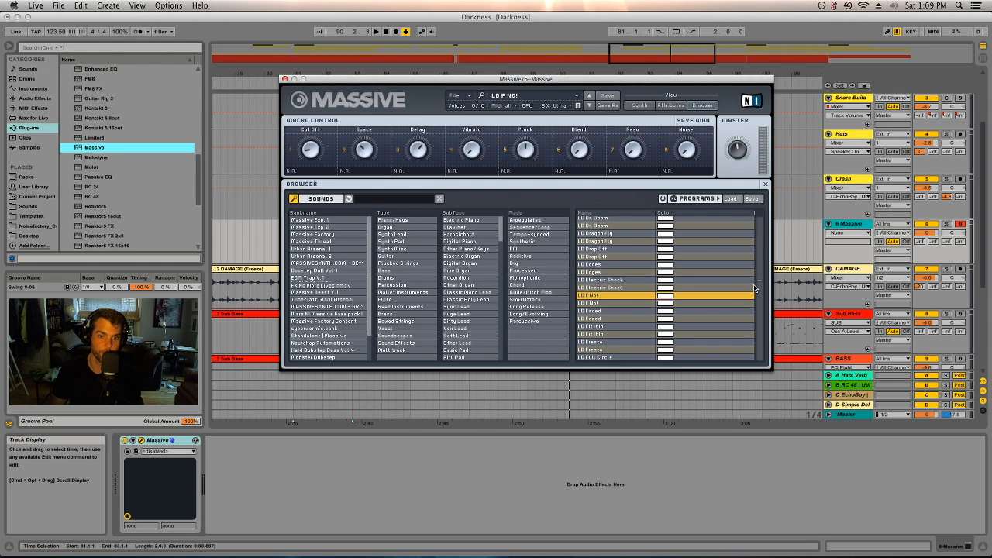
{"action": "scroll", "coordinate": [759, 284], "scroll_direction": "down", "scroll_amount": 3}
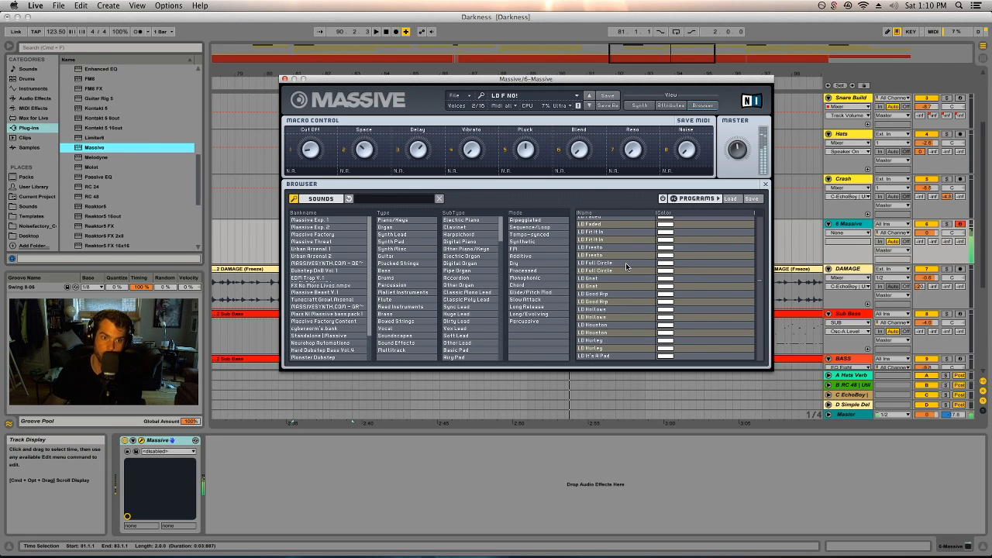
{"action": "left_click", "coordinate": [612, 302]}
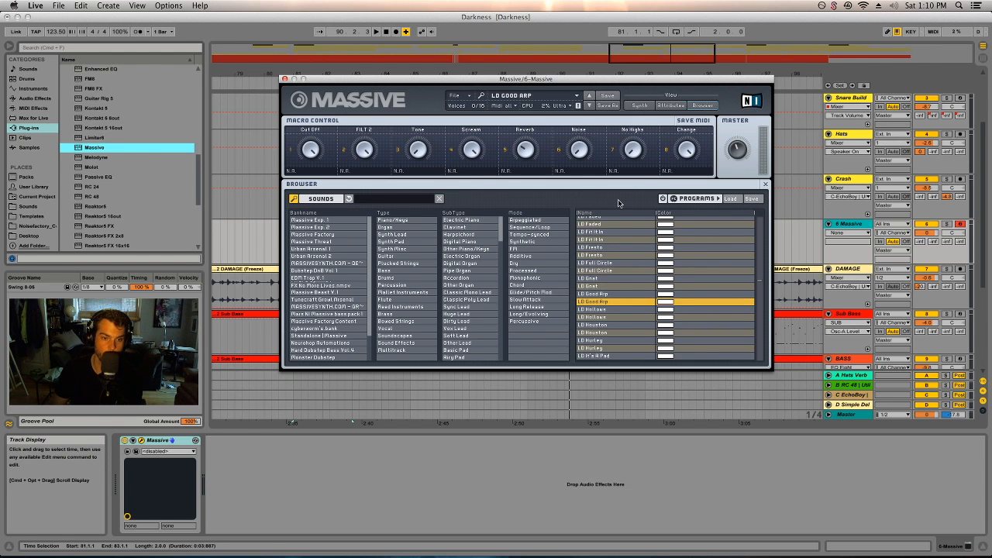
{"action": "left_click", "coordinate": [284, 79]}
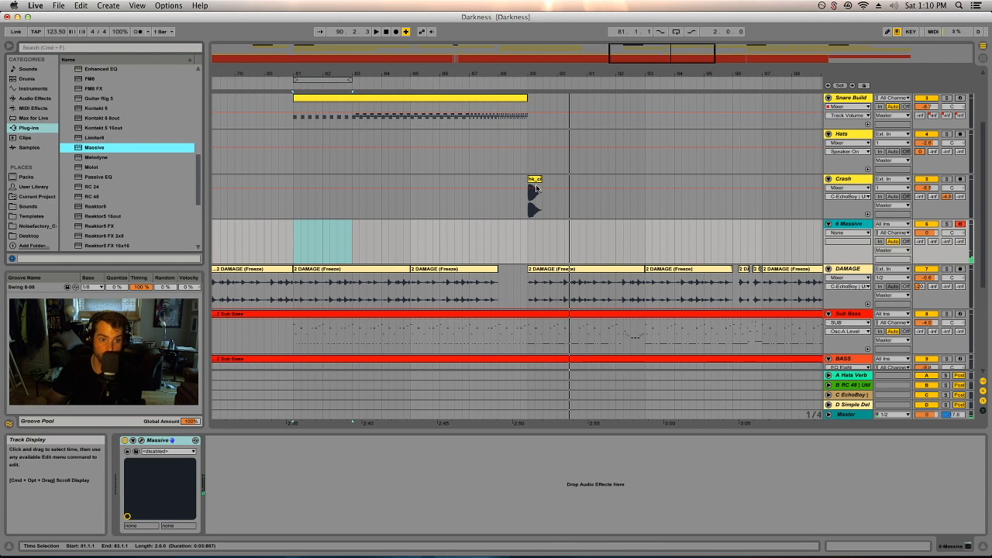
Step: Record a sustained D0 note on the Massive track from bar 81, extend the clip to bar 89, and enlarge its note editor
{"action": "left_click", "coordinate": [295, 232]}
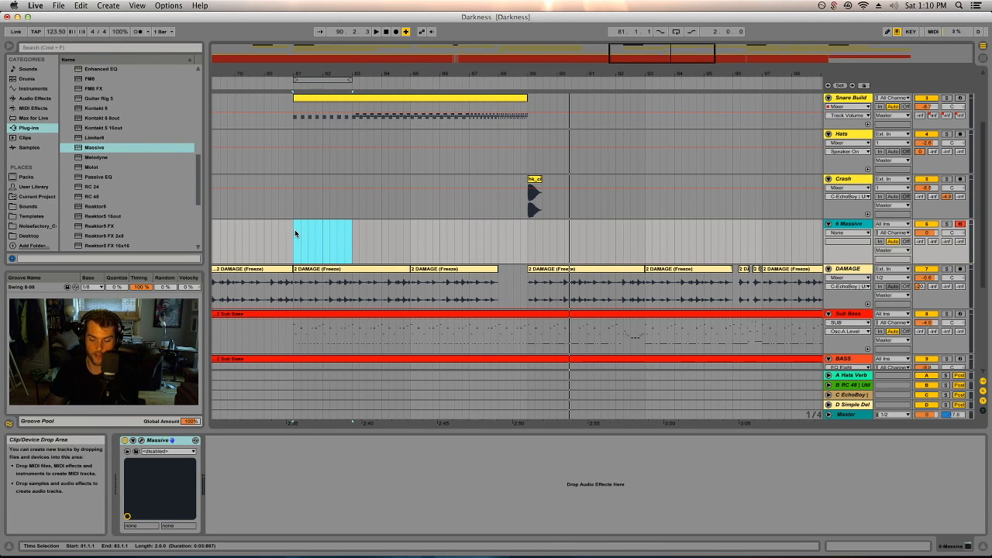
{"action": "left_click", "coordinate": [318, 79]}
{"action": "left_click", "coordinate": [397, 32]}
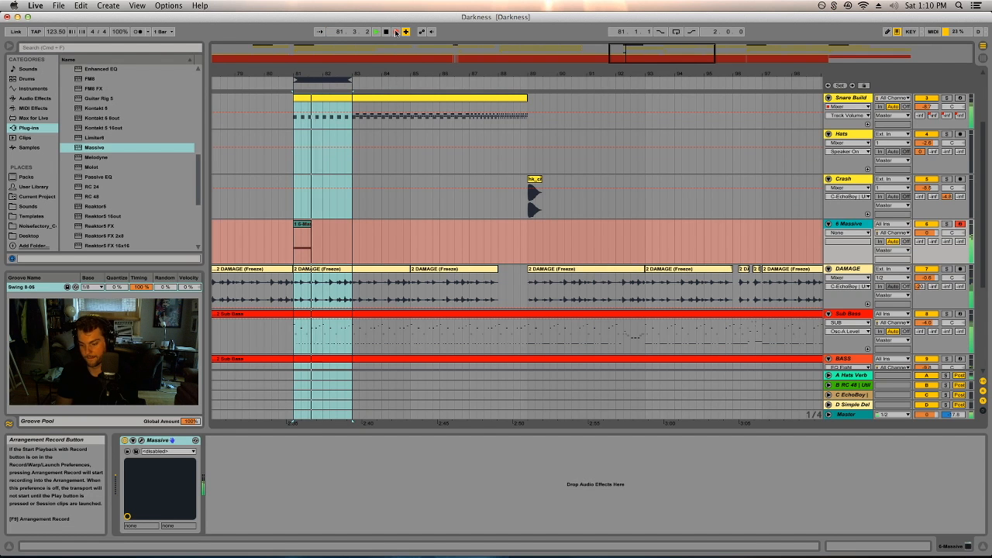
{"action": "key", "text": "space"}
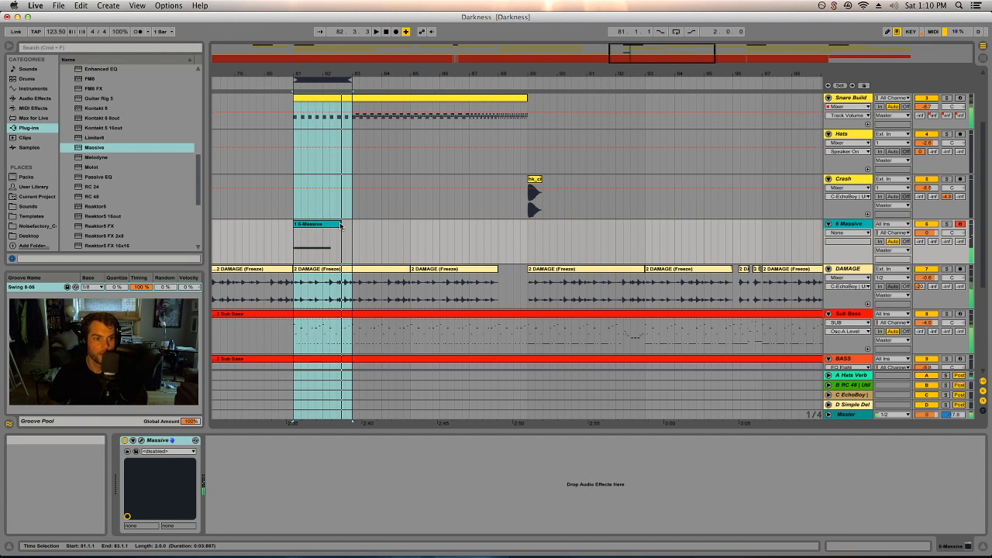
{"action": "left_click_drag", "start_coordinate": [339, 225], "coordinate": [520, 225]}
{"action": "left_click_drag", "start_coordinate": [450, 406], "coordinate": [445, 341]}
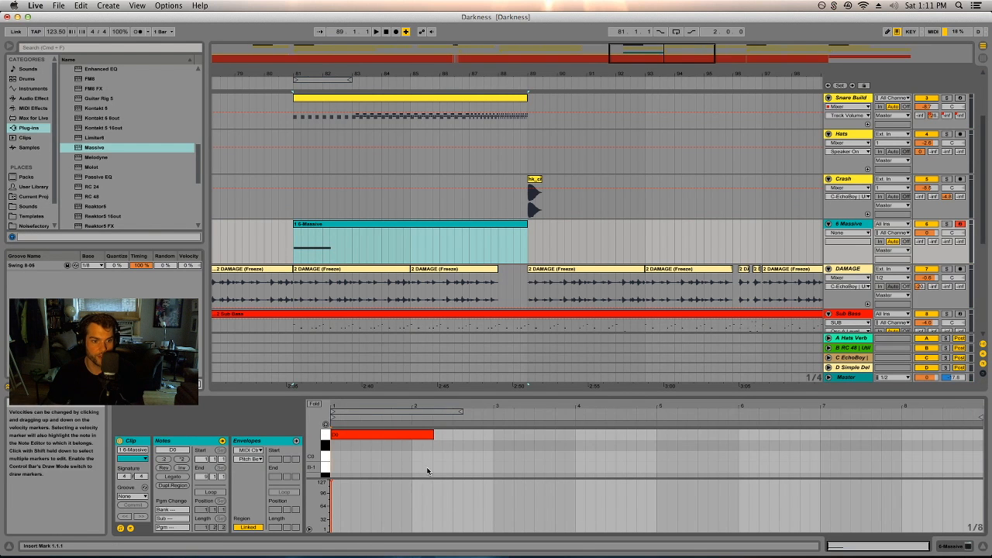
Step: Extend the D0 note to the end of the eight-bar Massive clip and colour both the clip and its track yellow
{"action": "left_click_drag", "start_coordinate": [433, 435], "coordinate": [960, 450]}
{"action": "right_click", "coordinate": [476, 226]}
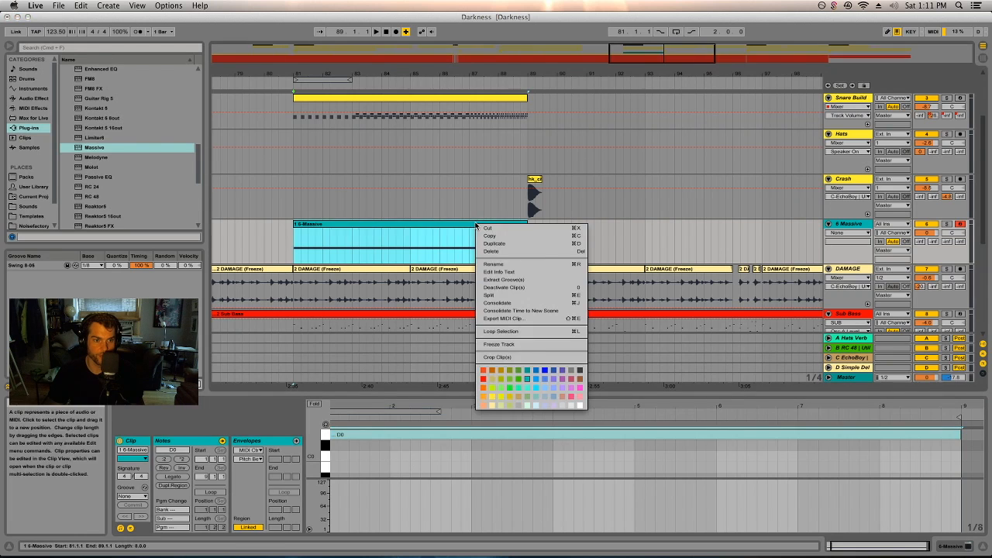
{"action": "left_click", "coordinate": [503, 378]}
{"action": "right_click", "coordinate": [852, 224]}
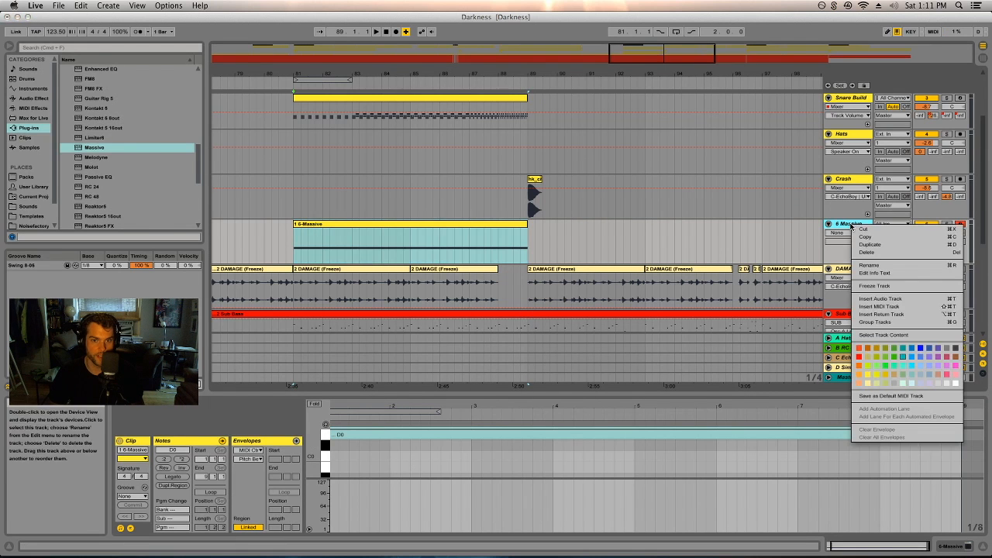
{"action": "left_click", "coordinate": [867, 373]}
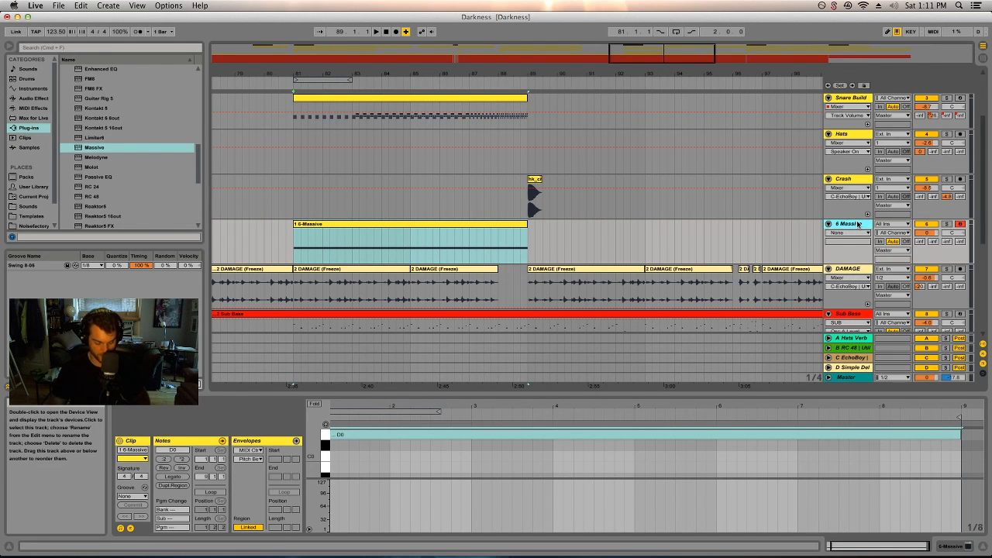
Step: Rename the Massive track as Riser
{"action": "key", "text": "super+r"}
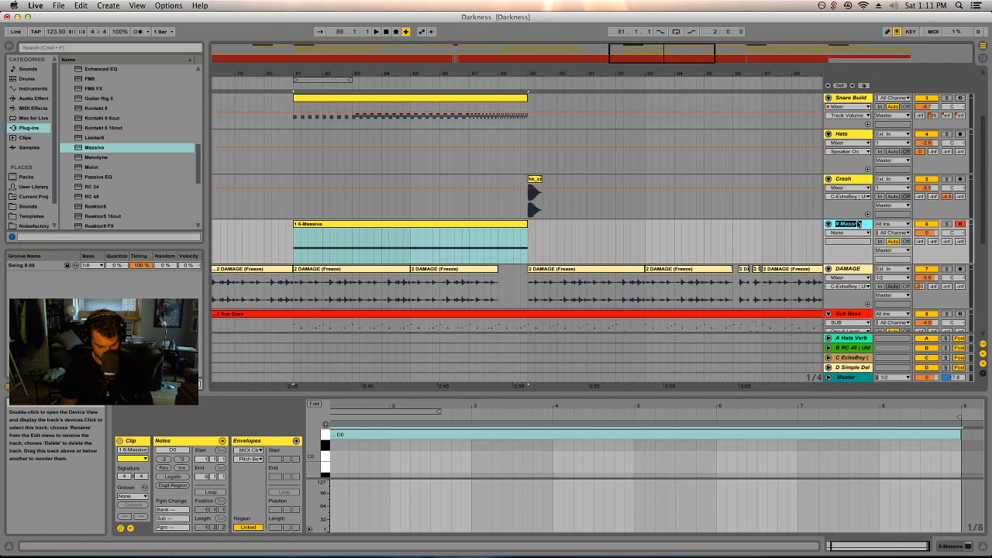
{"action": "type", "text": "Riser"}
{"action": "key", "text": "Return"}
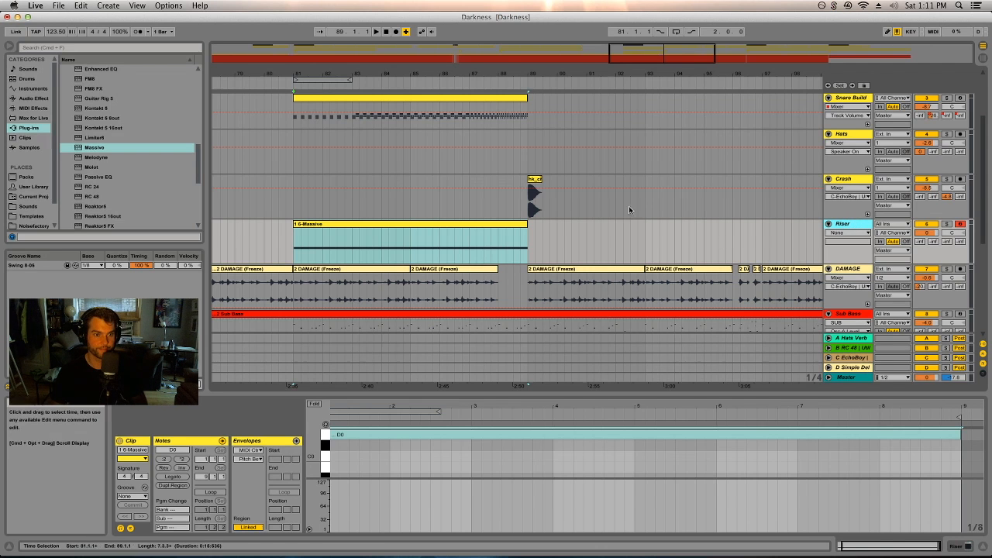
Step: In envelope 2 of the Riser's Massive, lengthen the attack, raise the decay level to maximum and shorten the release, and close the synth window
{"action": "double_click", "coordinate": [858, 226]}
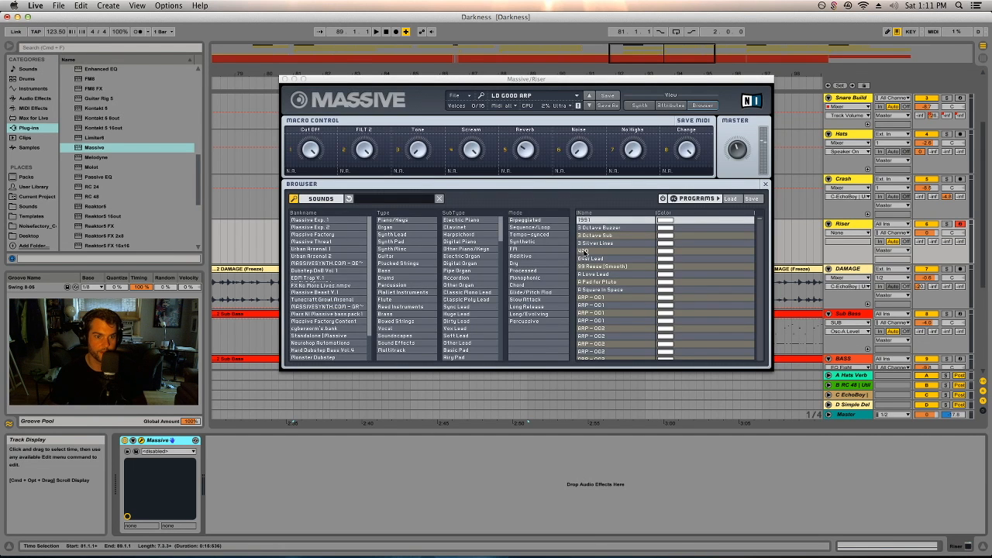
{"action": "left_click", "coordinate": [640, 104]}
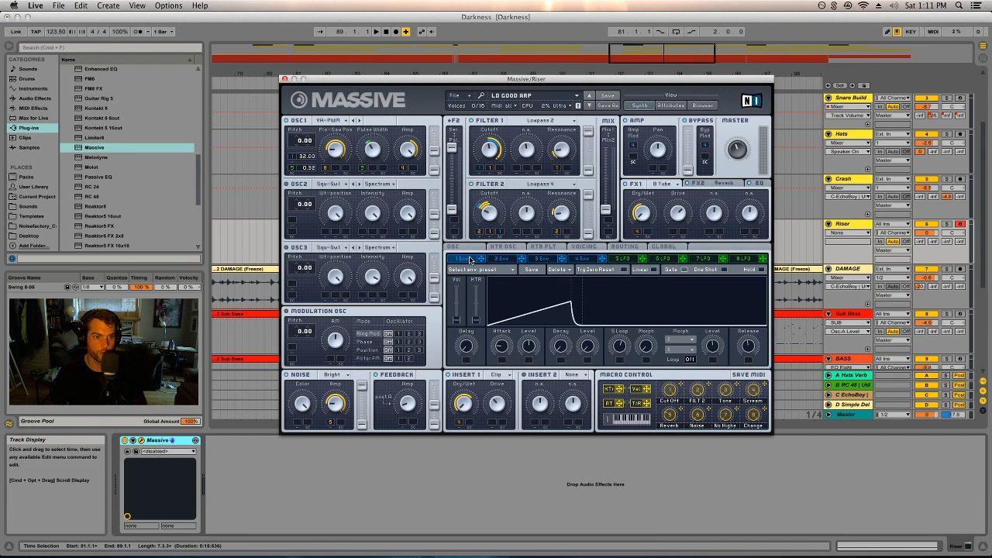
{"action": "left_click", "coordinate": [581, 259]}
{"action": "left_click", "coordinate": [525, 260]}
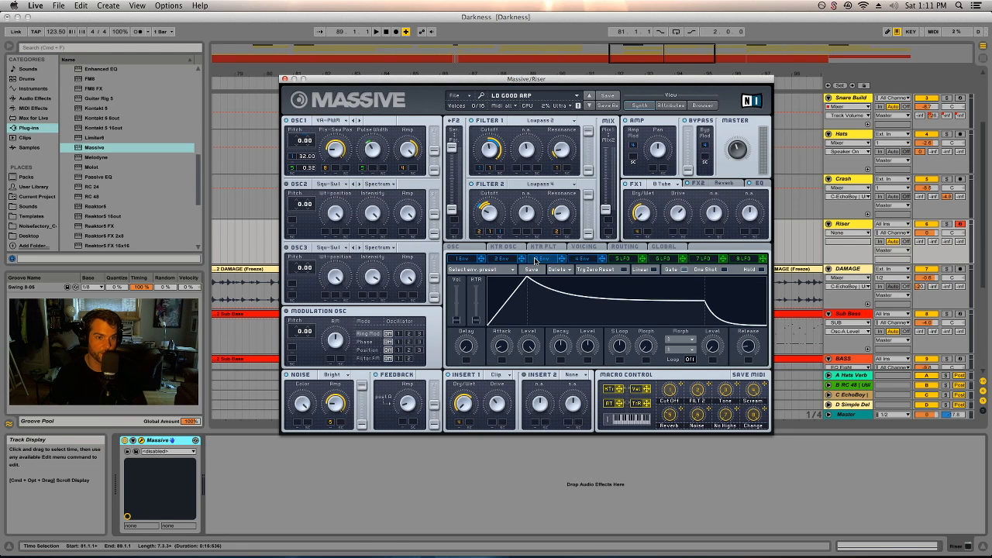
{"action": "left_click", "coordinate": [476, 261]}
{"action": "left_click", "coordinate": [508, 260]}
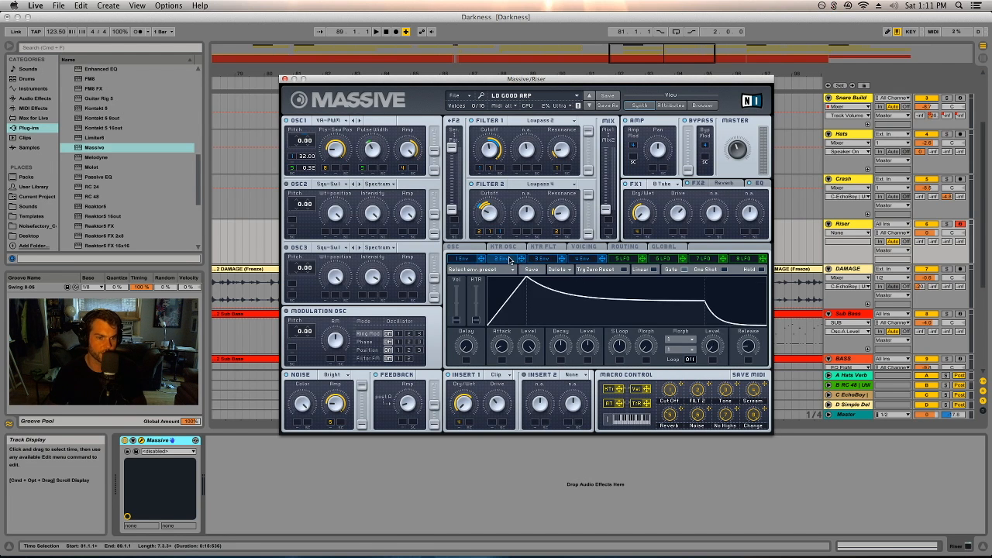
{"action": "left_click_drag", "start_coordinate": [502, 351], "coordinate": [558, 158]}
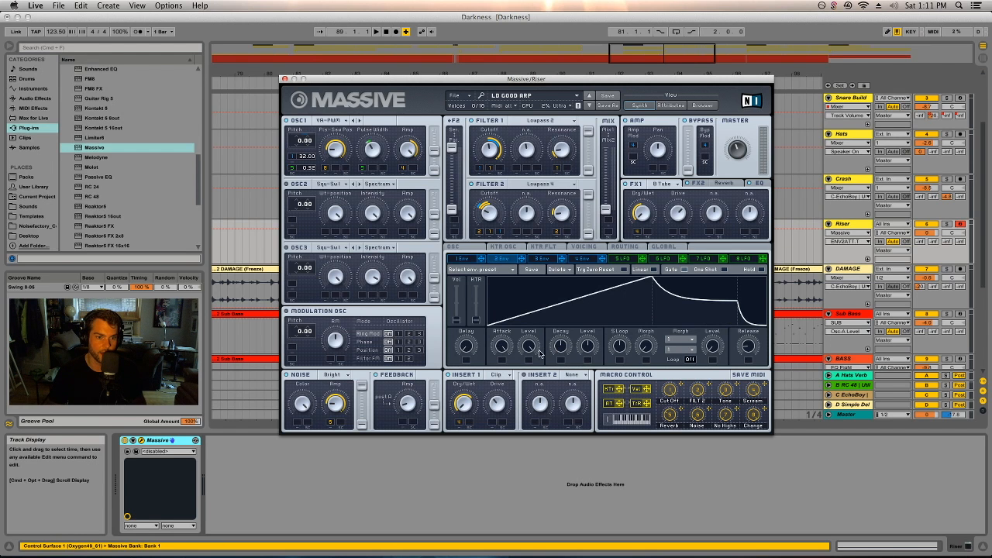
{"action": "left_click_drag", "start_coordinate": [591, 349], "coordinate": [622, 231]}
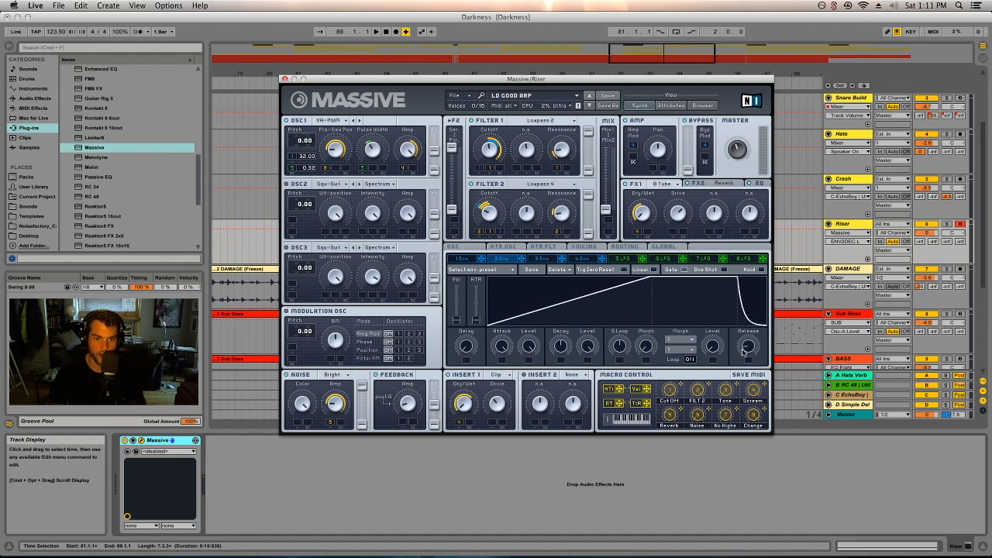
{"action": "left_click_drag", "start_coordinate": [748, 349], "coordinate": [750, 403]}
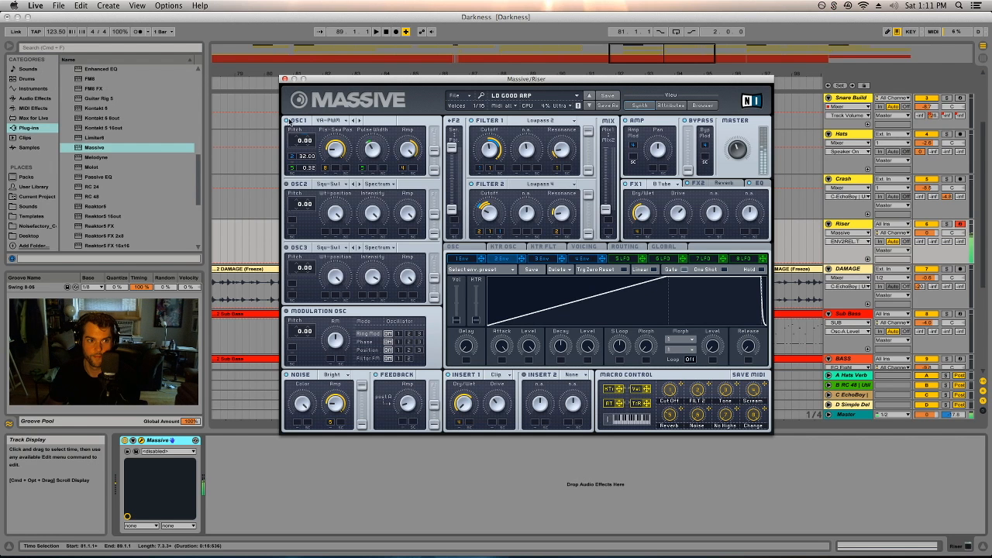
{"action": "left_click", "coordinate": [284, 79]}
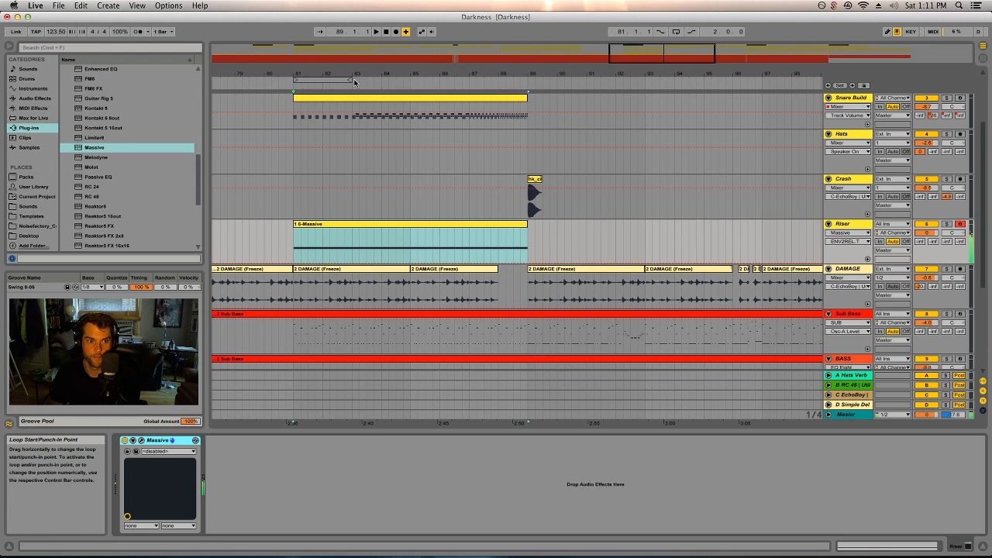
Step: Play back the Riser part from bar 81 to hear the slow rise against the snare build
{"action": "key", "text": "space"}
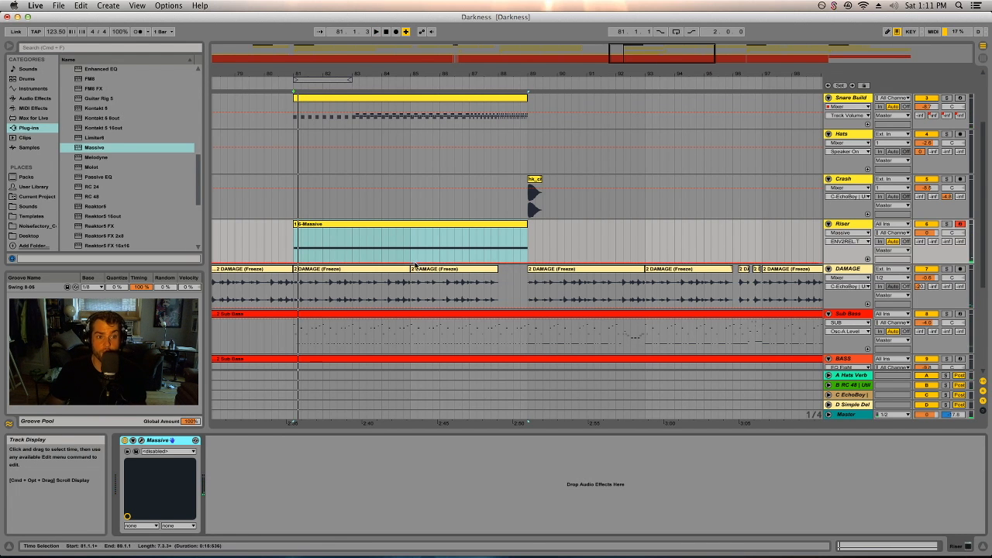
{"action": "left_click", "coordinate": [315, 225]}
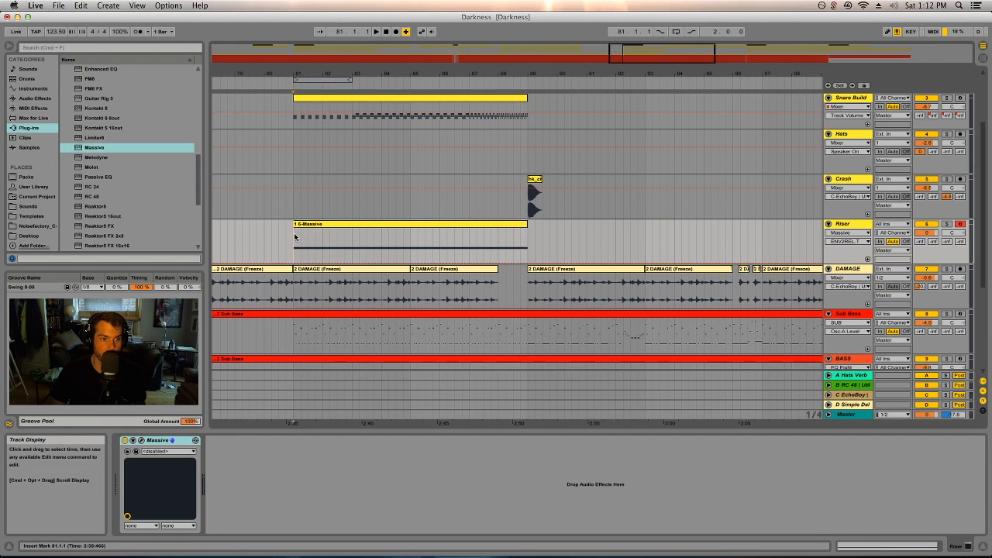
{"action": "left_click", "coordinate": [377, 32]}
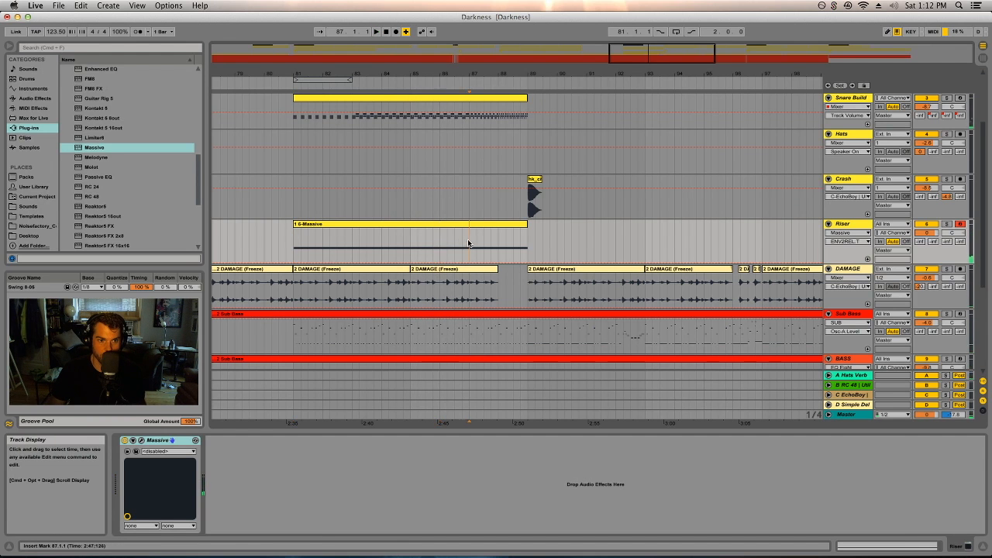
Step: Split the Riser clip at bar 87, delete the last two bars, and move the remainder to span bars 83 to 89
{"action": "key", "text": "super+e"}
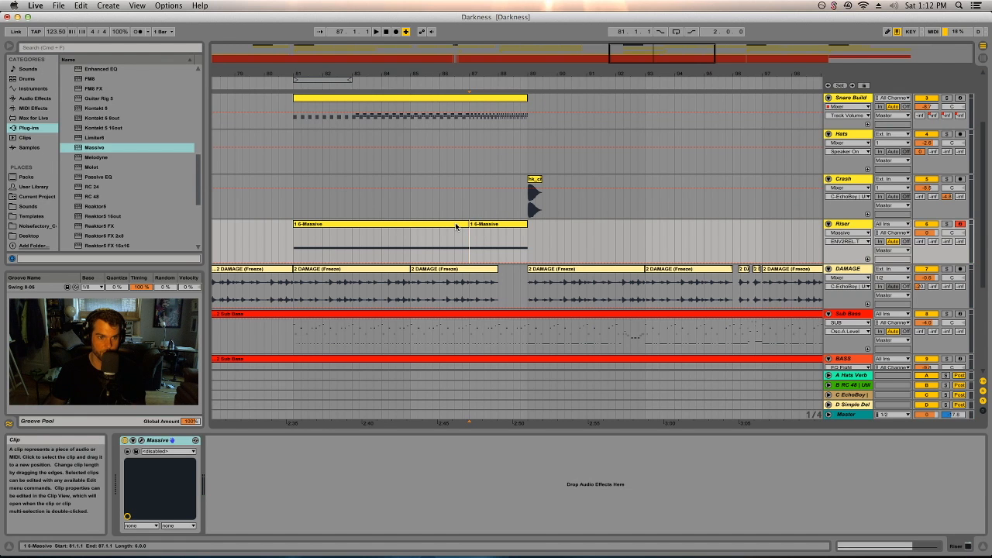
{"action": "left_click", "coordinate": [497, 225]}
{"action": "key", "text": "Delete"}
{"action": "left_click_drag", "start_coordinate": [451, 226], "coordinate": [515, 232]}
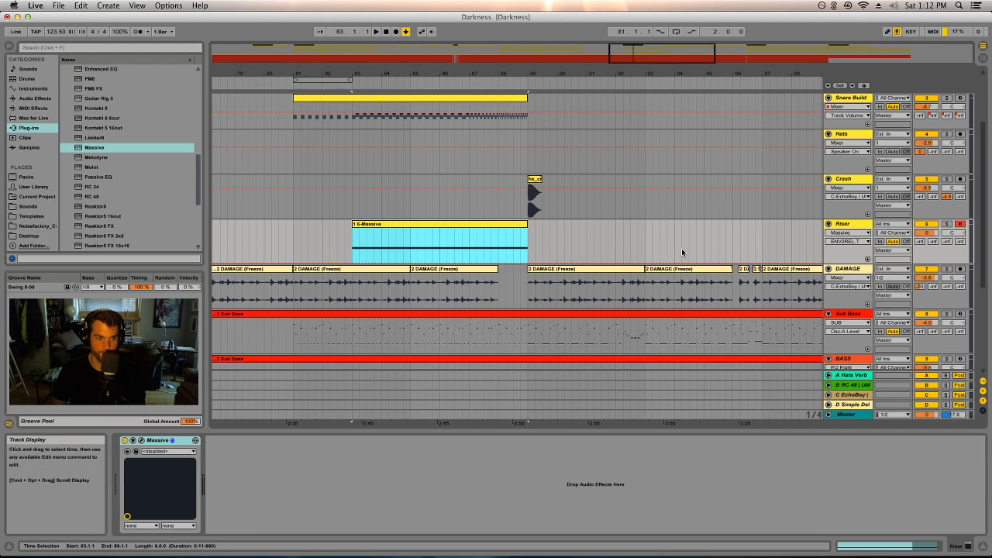
Step: Undo the Riser clip's move, deletion and split
{"action": "key", "text": "super+z"}
{"action": "key", "text": "super+z"}
{"action": "key", "text": "super+z"}
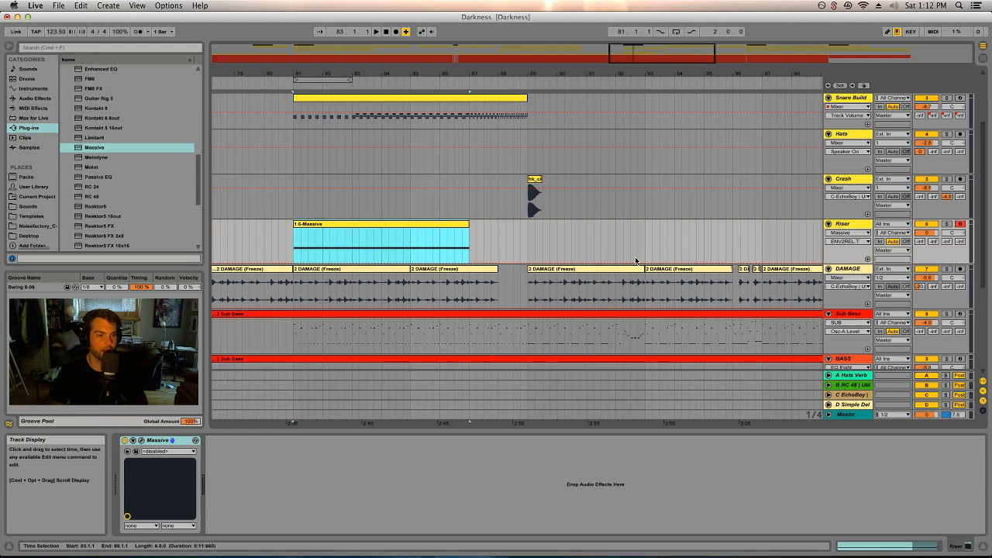
Step: Freeze the Riser track and flatten it to audio
{"action": "left_click", "coordinate": [505, 226]}
{"action": "right_click", "coordinate": [503, 226]}
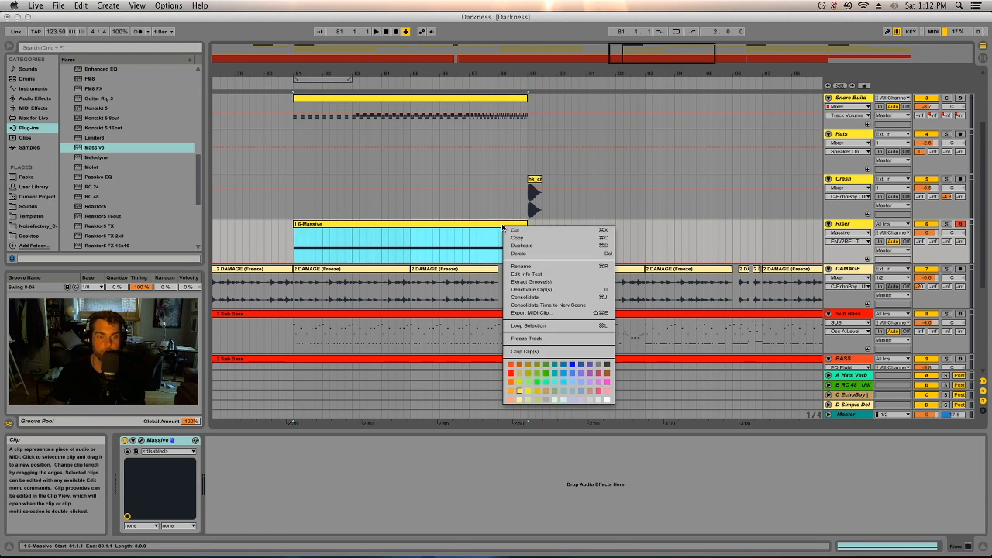
{"action": "left_click", "coordinate": [527, 338]}
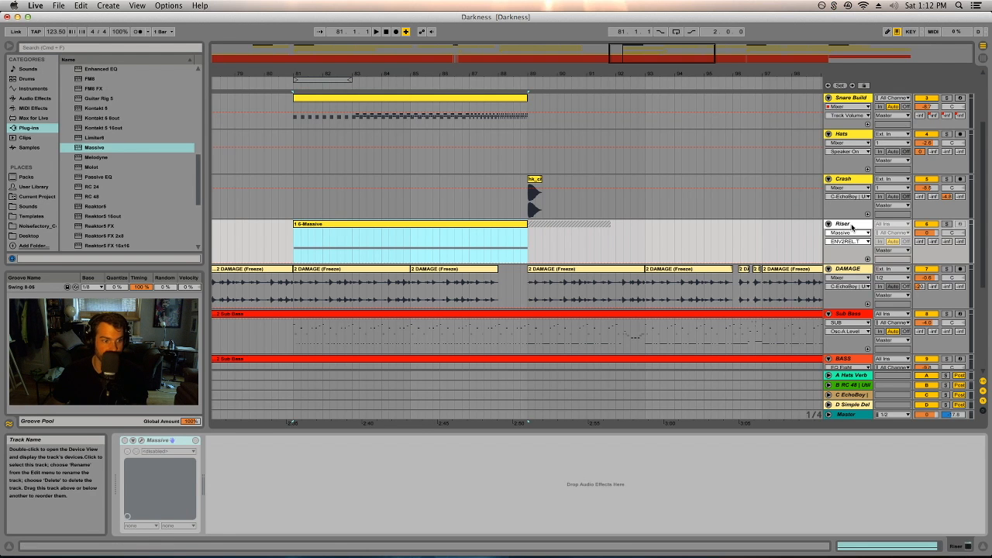
{"action": "right_click", "coordinate": [416, 225]}
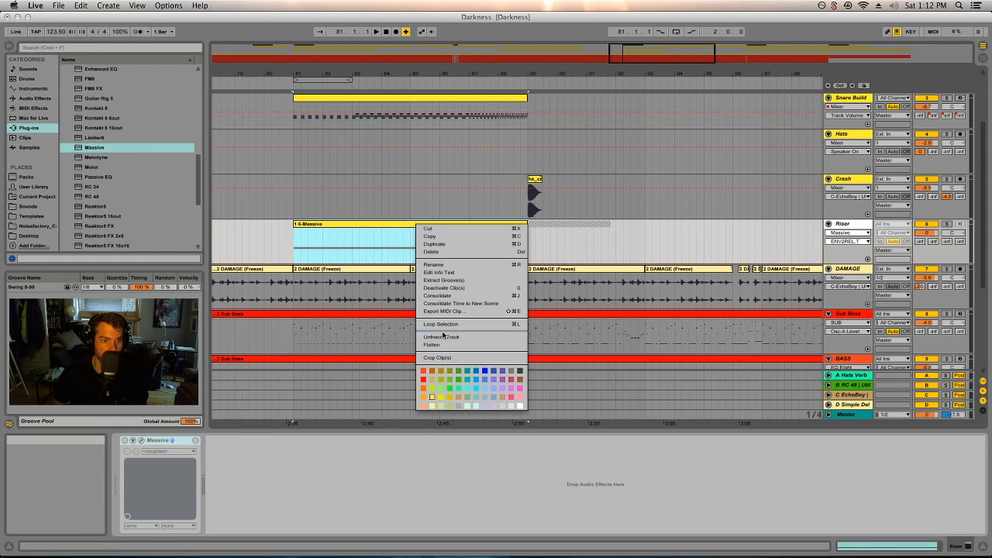
{"action": "left_click", "coordinate": [442, 344]}
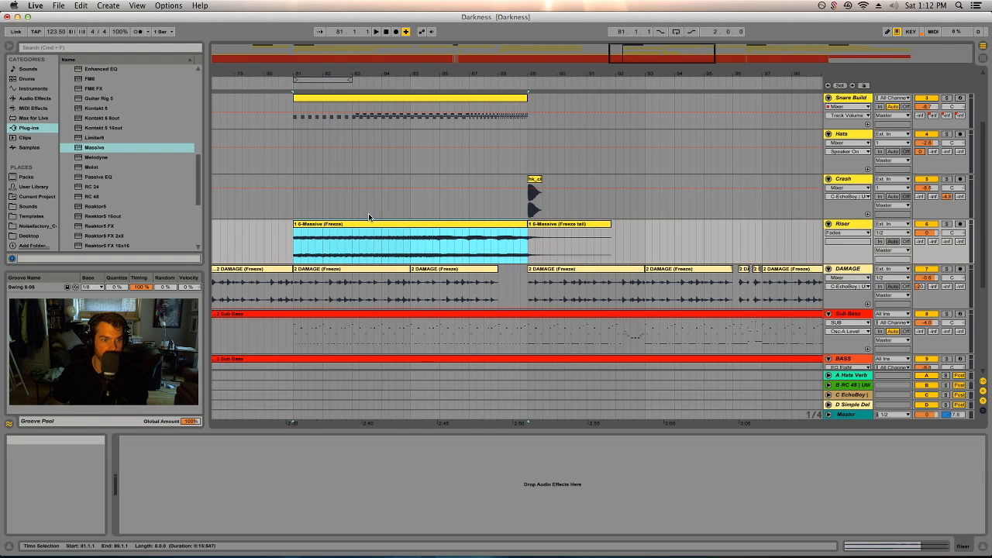
Step: Enlarge the flattened Riser clip's sample editor, warp the sample from about 6.2.4 out to 9.1.1, and play it
{"action": "double_click", "coordinate": [451, 230]}
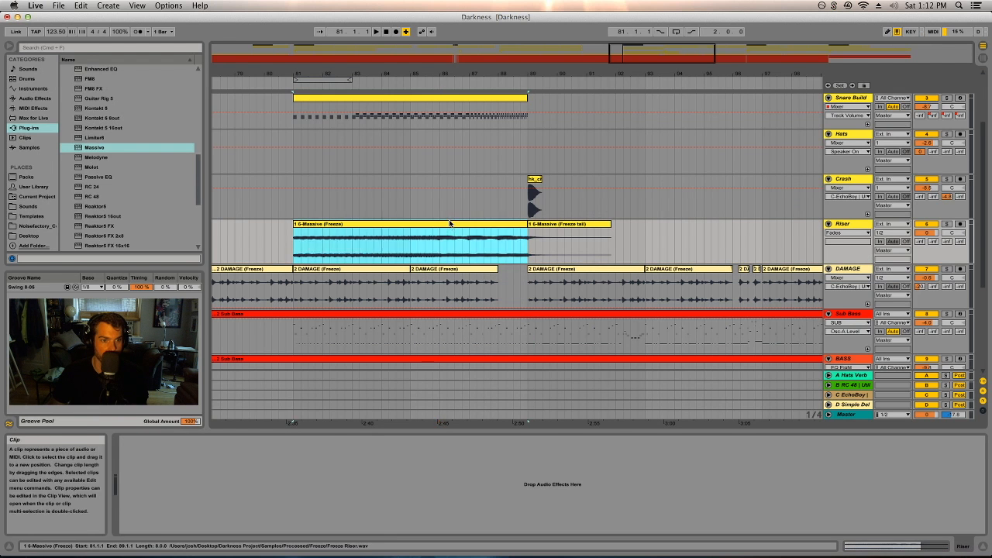
{"action": "left_click_drag", "start_coordinate": [676, 394], "coordinate": [671, 208]}
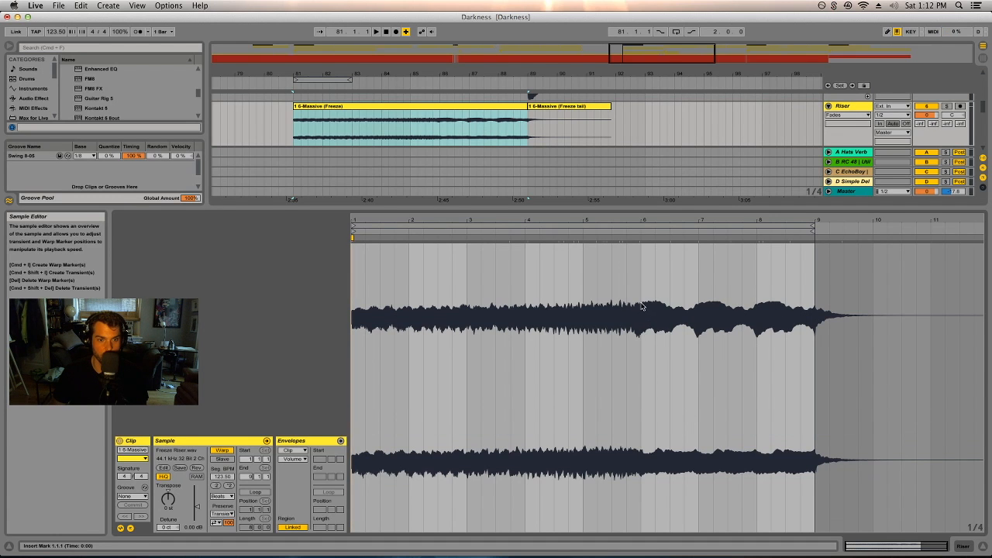
{"action": "left_click", "coordinate": [667, 308]}
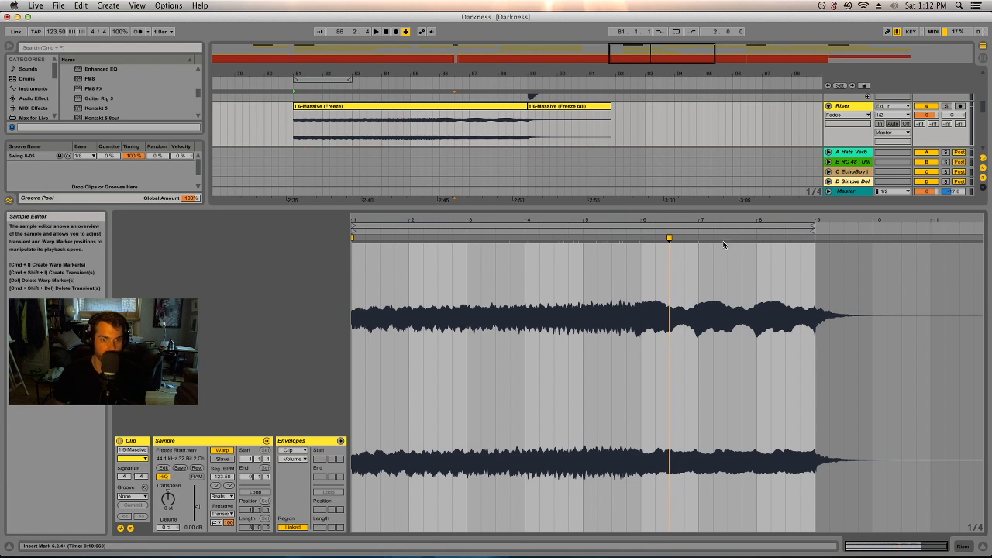
{"action": "left_click_drag", "start_coordinate": [670, 248], "coordinate": [814, 268]}
{"action": "key", "text": "space"}
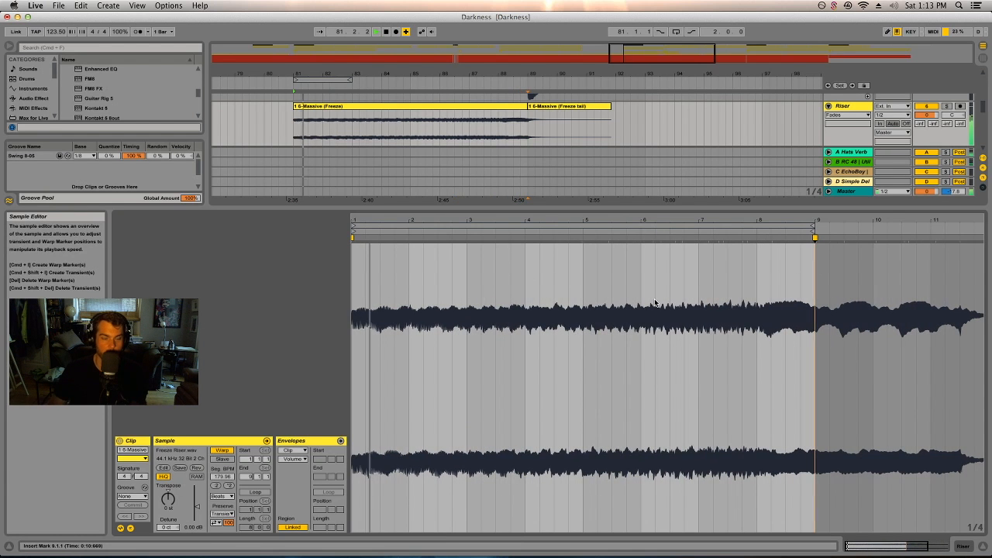
Step: Delete the Riser's freeze tail clip after bar 89 and solo the Riser track
{"action": "key", "text": "Delete"}
{"action": "left_click", "coordinate": [524, 105]}
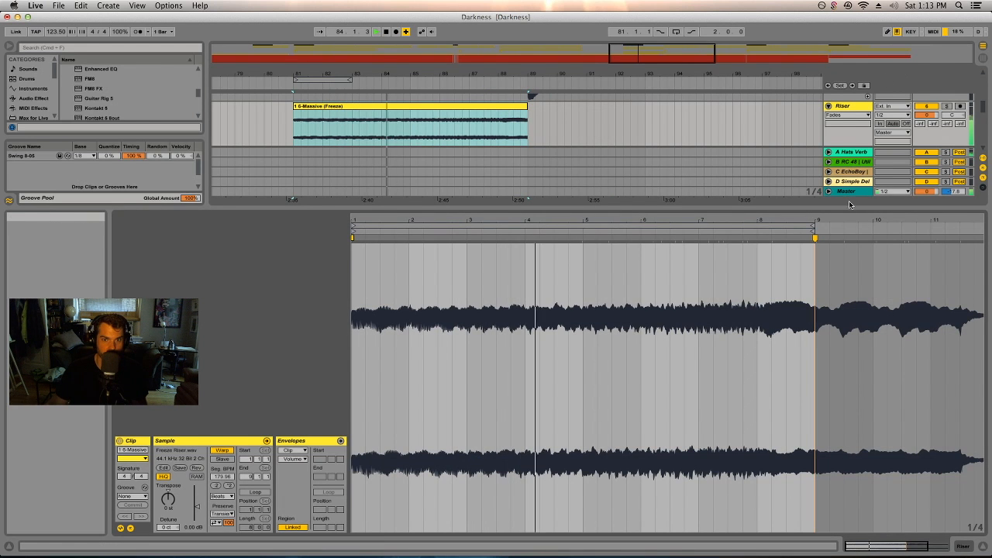
{"action": "left_click", "coordinate": [947, 106]}
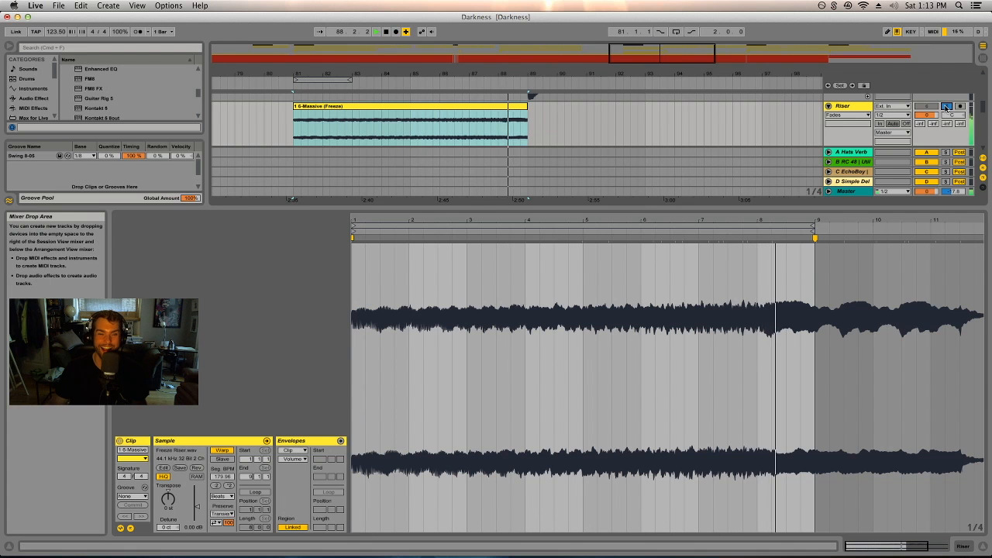
Step: Undo the Riser's tail deletion, warping, flattening and freezing to restore its editable MIDI clip
{"action": "key", "text": "super+z"}
{"action": "key", "text": "super+z"}
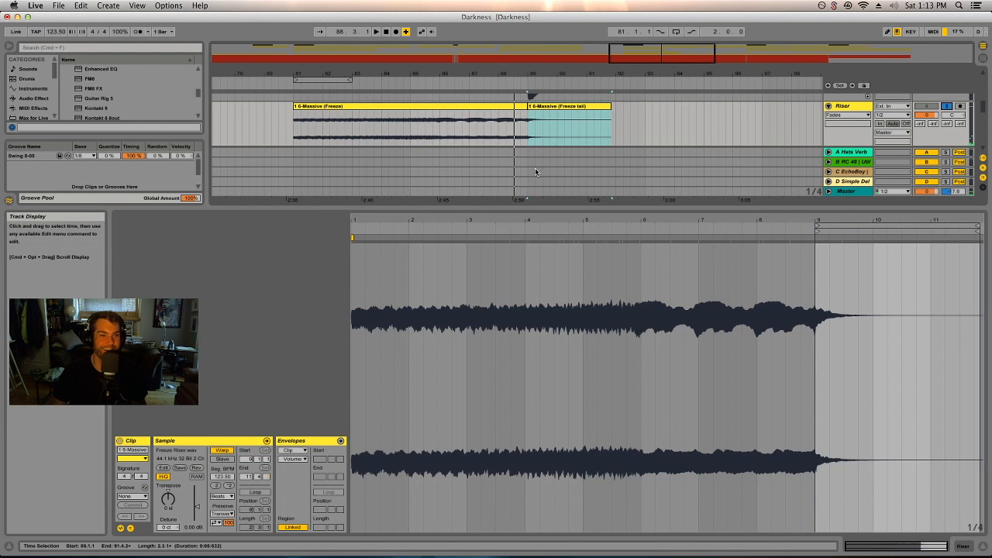
{"action": "key", "text": "super+z"}
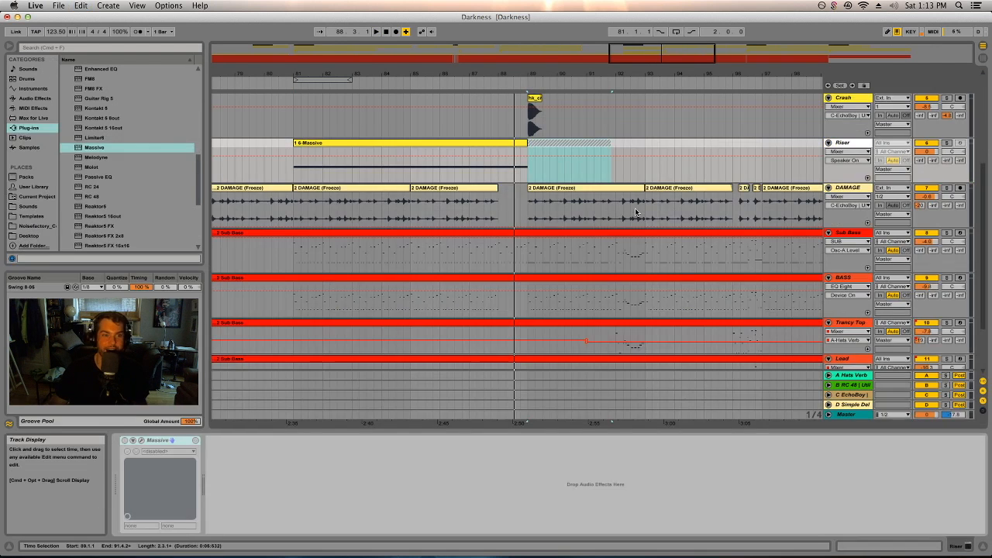
{"action": "key", "text": "super+z"}
Step: Adjust the Riser MIDI clip to span bars 83 to 89 and duplicate the Riser track
{"action": "left_click", "coordinate": [517, 153]}
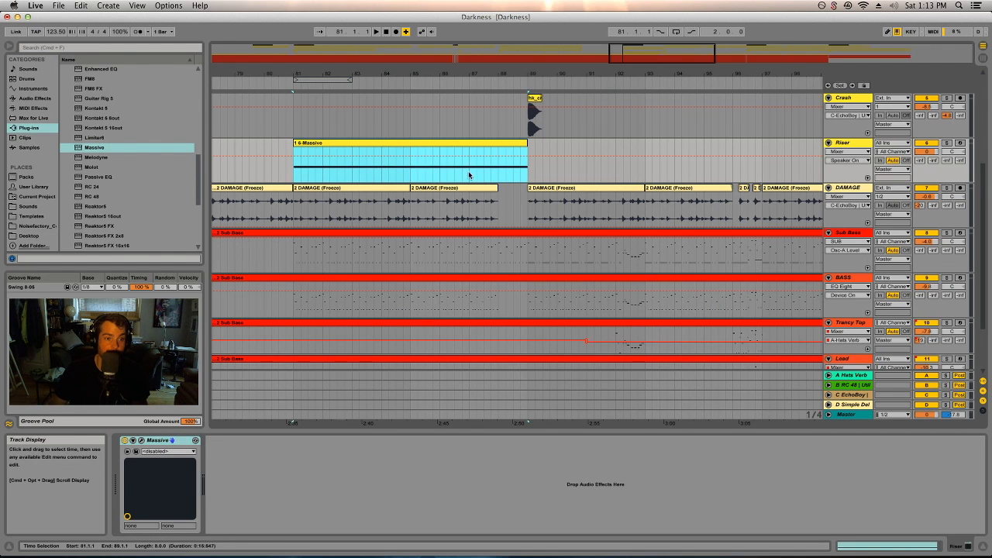
{"action": "left_click", "coordinate": [469, 175]}
{"action": "mouse_move", "coordinate": [526, 143]}
{"action": "left_mouse_down"}
{"action": "mouse_move", "coordinate": [465, 144]}
{"action": "mouse_move", "coordinate": [519, 147]}
{"action": "left_mouse_up"}
{"action": "right_click", "coordinate": [850, 145]}
{"action": "left_click", "coordinate": [876, 171]}
Step: In the duplicate Riser's Massive, turn off the 32.00 pitch modulation on OSC1 and close the synth window
{"action": "left_click", "coordinate": [141, 441]}
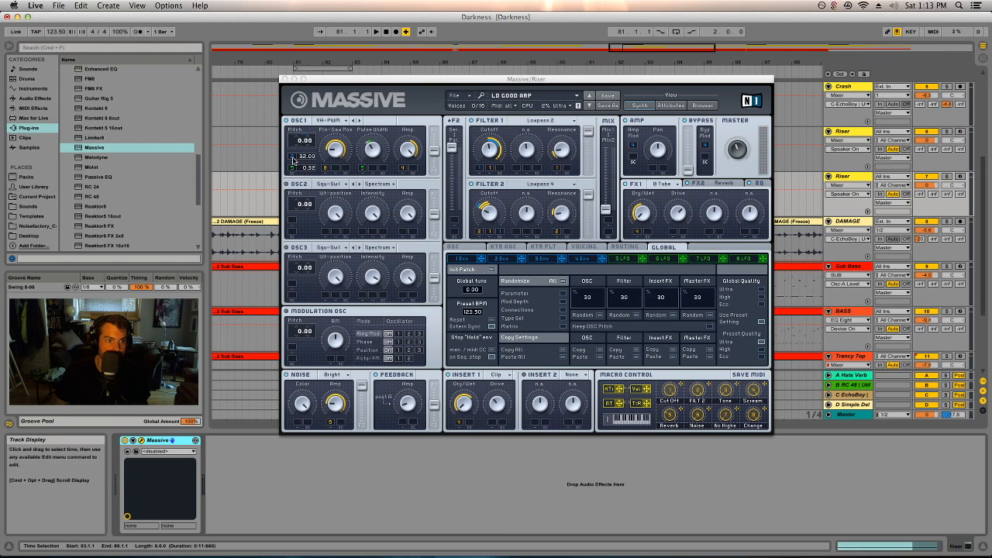
{"action": "right_click", "coordinate": [294, 158]}
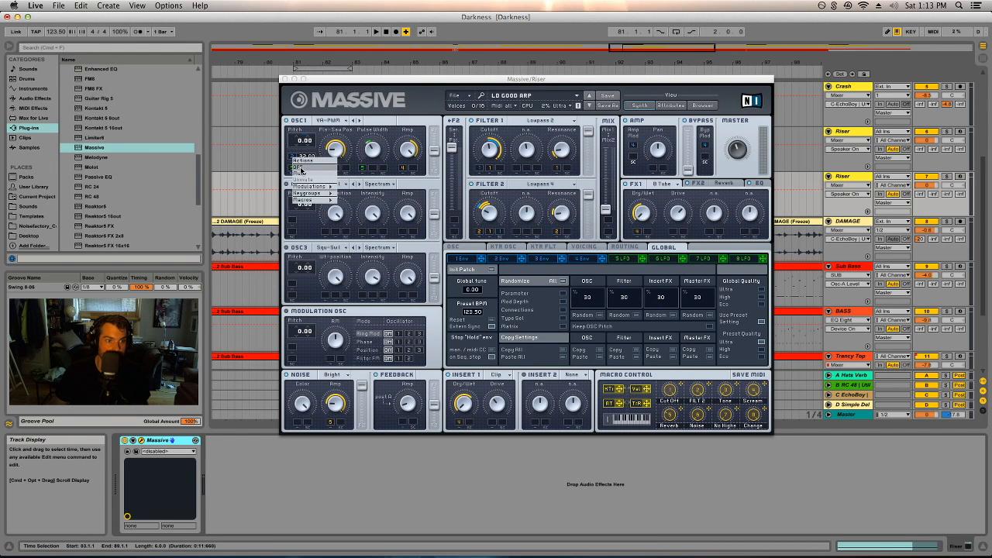
{"action": "left_click", "coordinate": [302, 170]}
{"action": "left_click", "coordinate": [284, 79]}
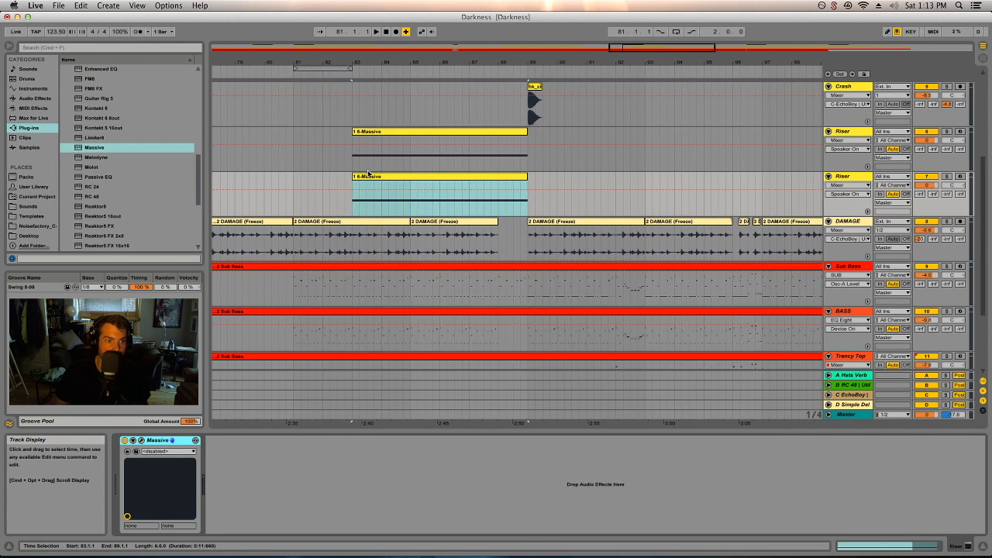
Step: Move the duplicate Riser clip to bar 81, shorten it to end at bar 83, and play back both layers
{"action": "left_click_drag", "start_coordinate": [368, 174], "coordinate": [308, 183]}
{"action": "left_click_drag", "start_coordinate": [464, 181], "coordinate": [350, 180]}
{"action": "key", "text": "space"}
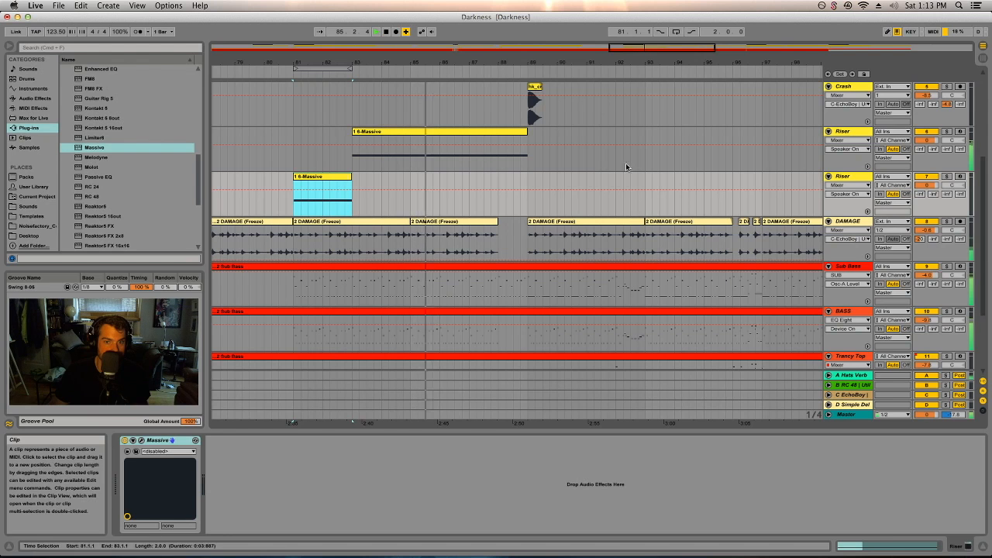
{"action": "left_click", "coordinate": [142, 441]}
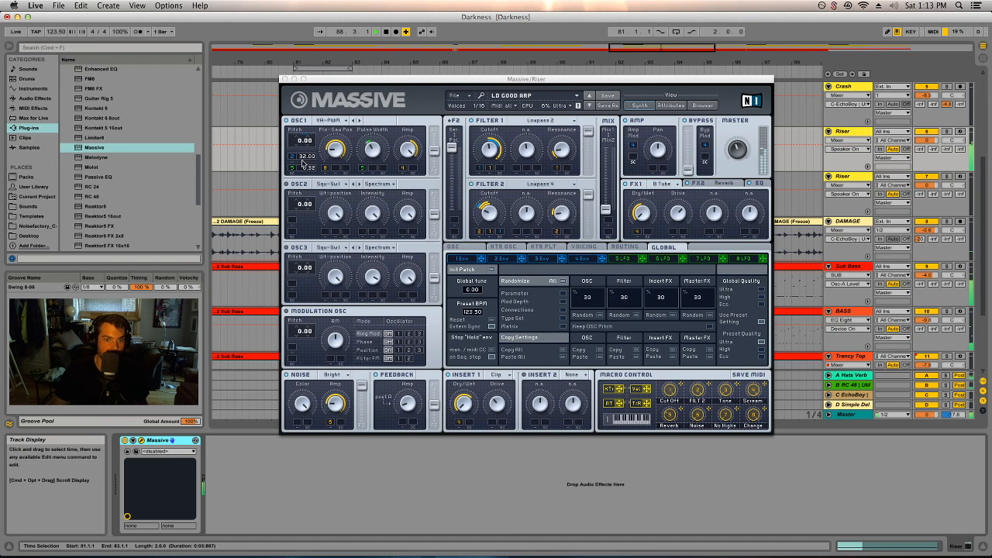
{"action": "left_click", "coordinate": [284, 79]}
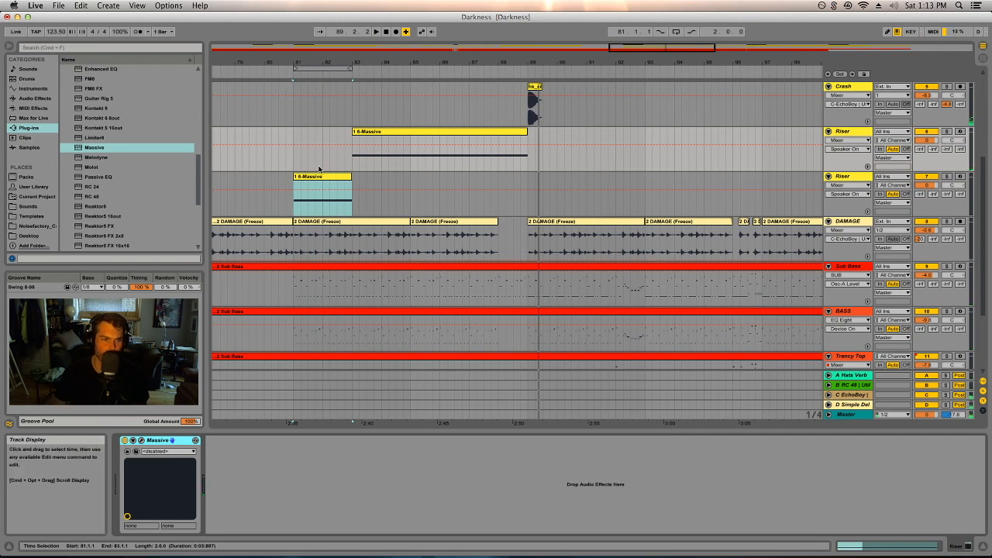
Step: Group the two Riser tracks and name the group Riser
{"action": "left_click", "coordinate": [384, 135]}
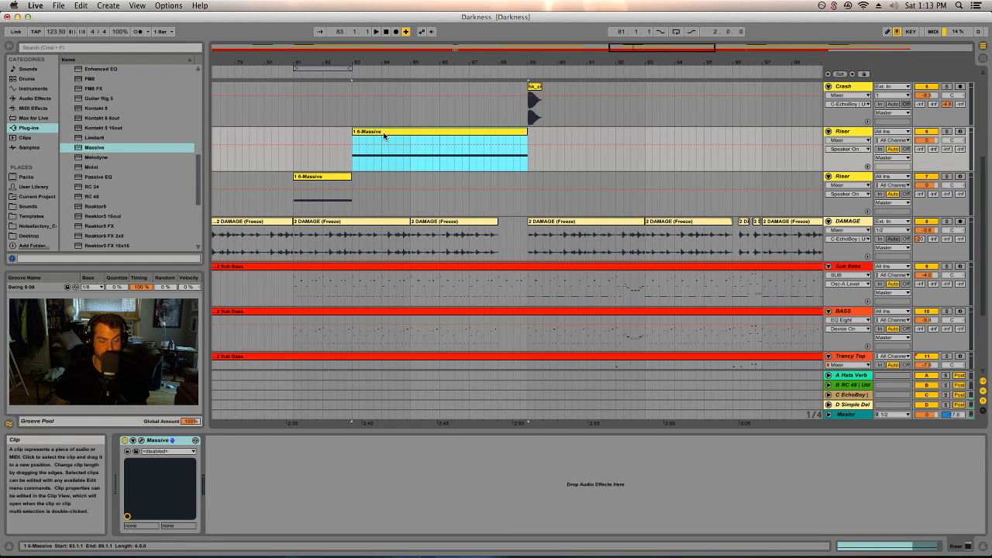
{"action": "left_click", "coordinate": [843, 131]}
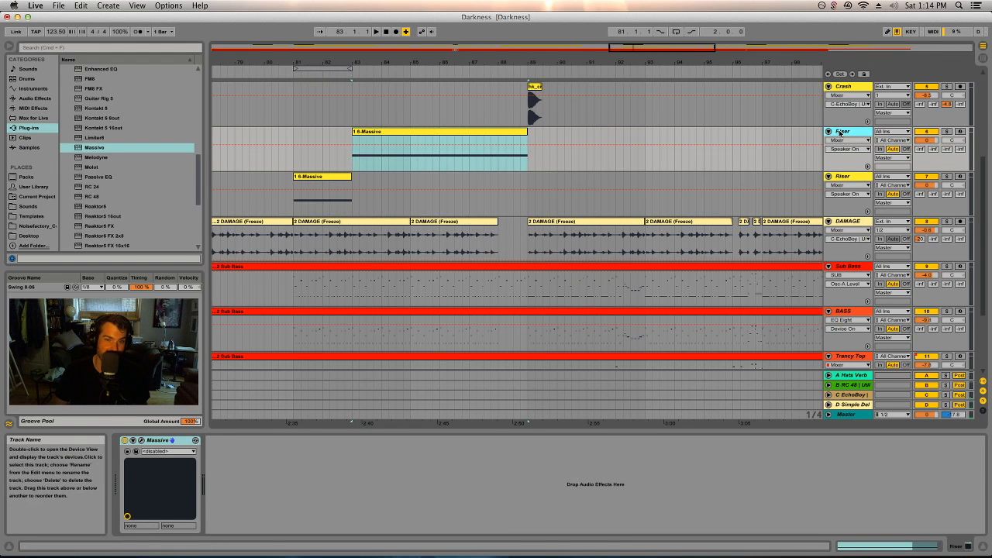
{"action": "left_click", "coordinate": [848, 176]}
{"action": "key", "text": "super+g"}
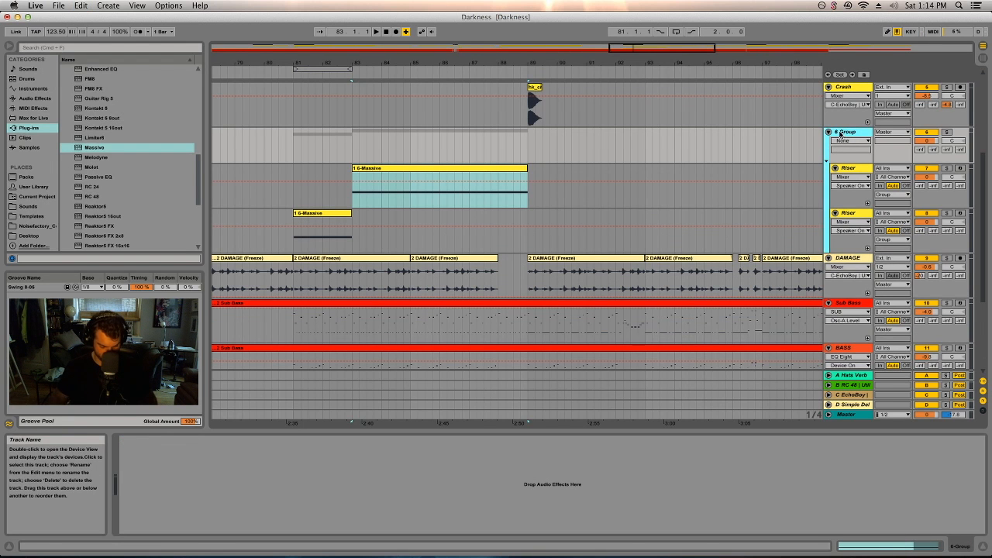
{"action": "type", "text": "Riser"}
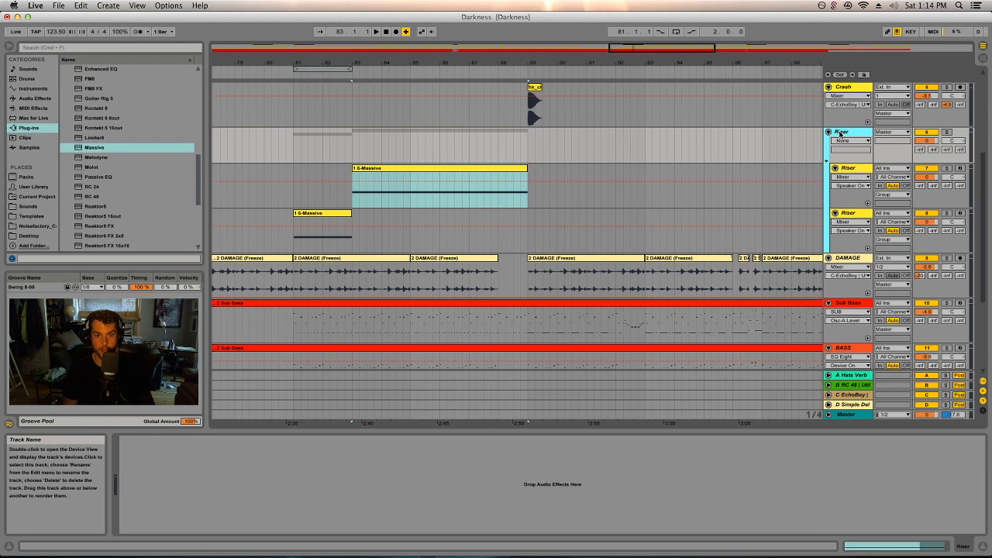
Step: Add a high-pass Auto Filter to the Riser group and lower its cutoff into the low frequencies
{"action": "left_click", "coordinate": [43, 100]}
{"action": "left_click_drag", "start_coordinate": [91, 88], "coordinate": [294, 432]}
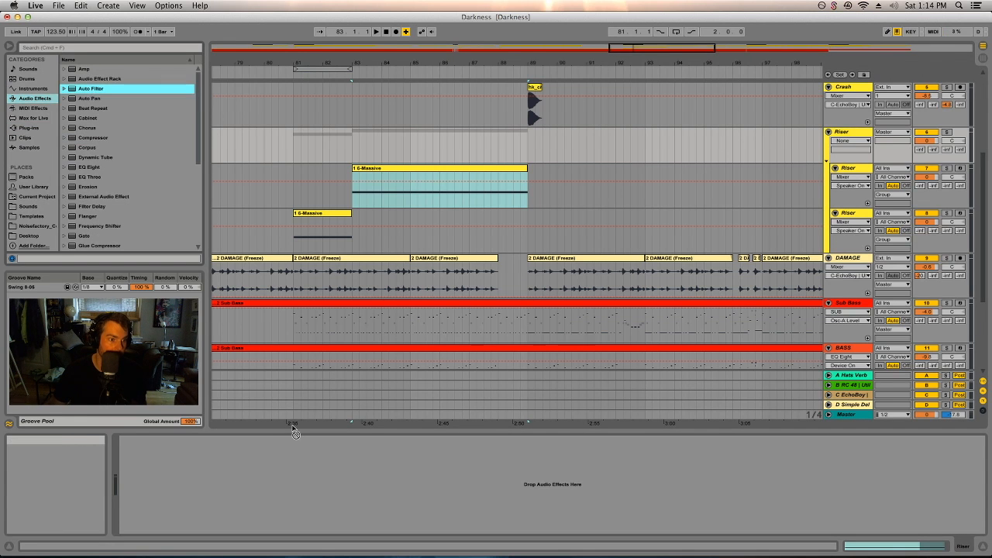
{"action": "left_click_drag", "start_coordinate": [258, 481], "coordinate": [259, 481]}
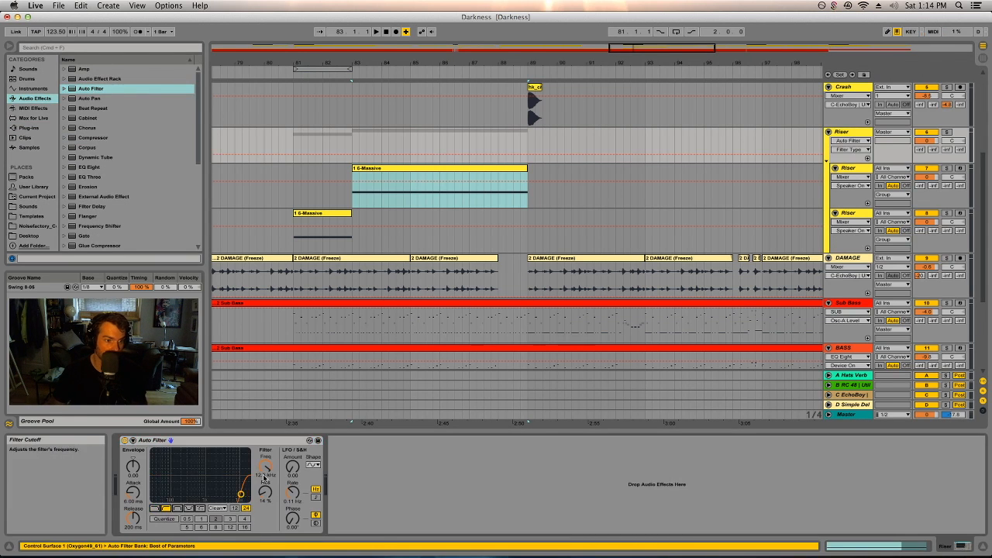
{"action": "key", "text": "Return"}
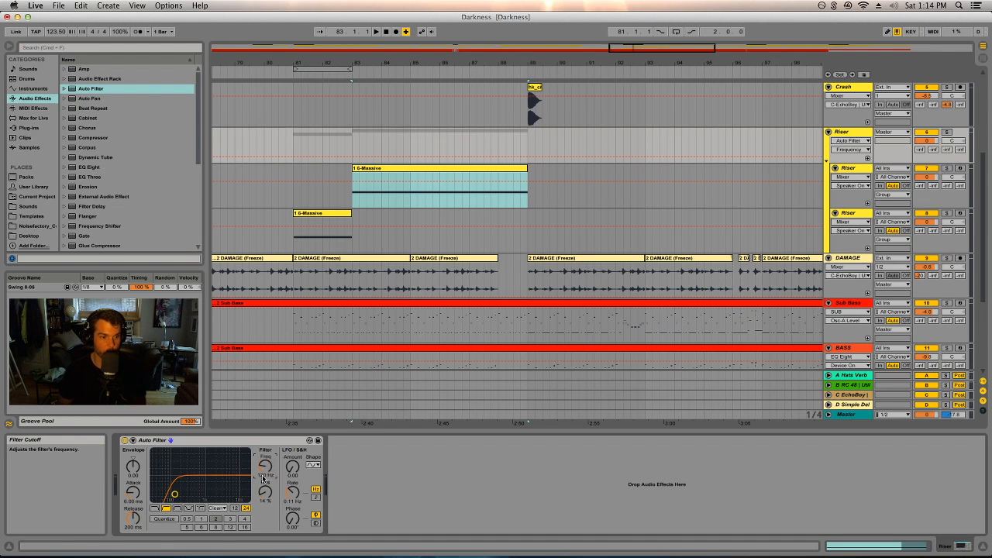
Step: Play the riser from bar 81 and set the group's Auto Filter cutoff to 80 Hz
{"action": "left_click", "coordinate": [295, 238]}
{"action": "key", "text": "space"}
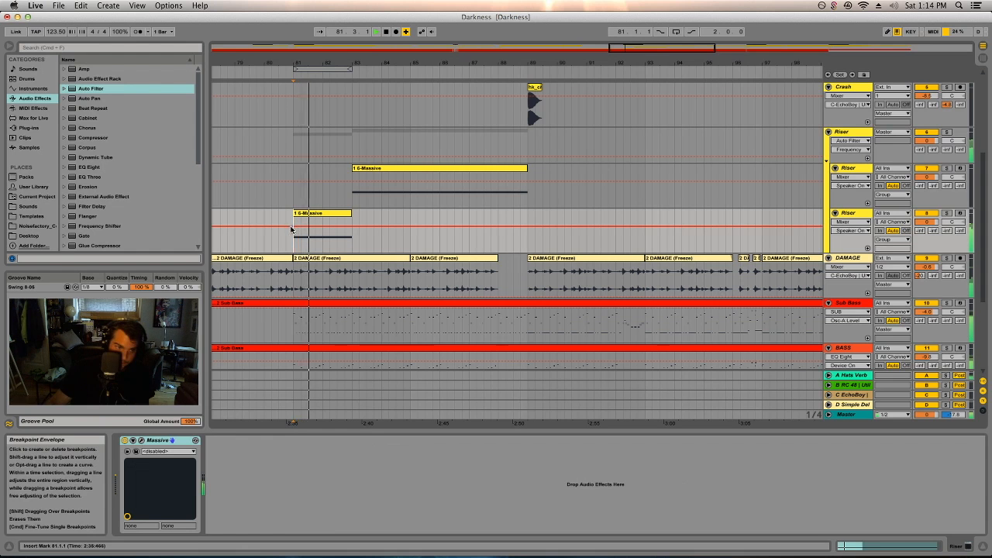
{"action": "left_click", "coordinate": [852, 135]}
{"action": "left_click", "coordinate": [267, 477]}
{"action": "type", "text": "100"}
{"action": "key", "text": "Return"}
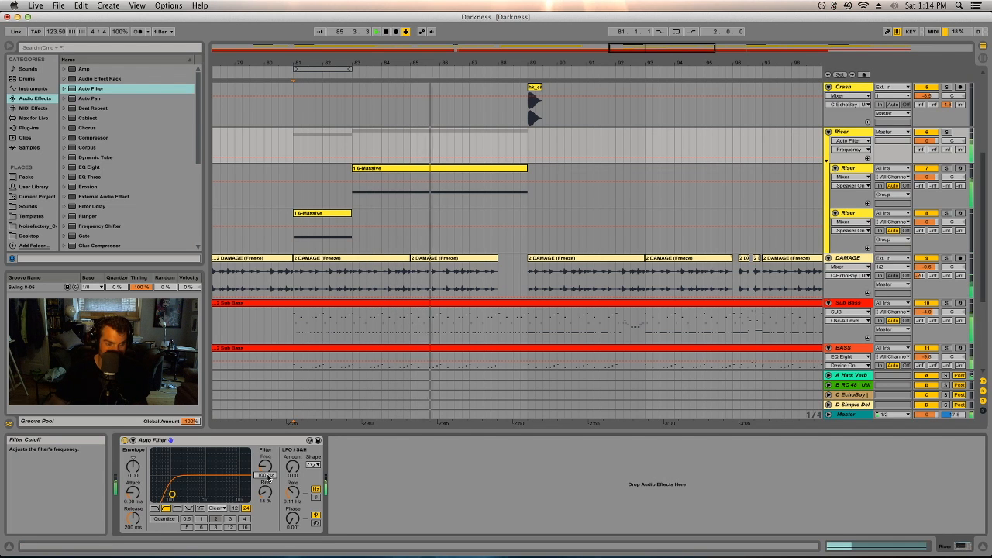
{"action": "type", "text": "80"}
{"action": "key", "text": "Return"}
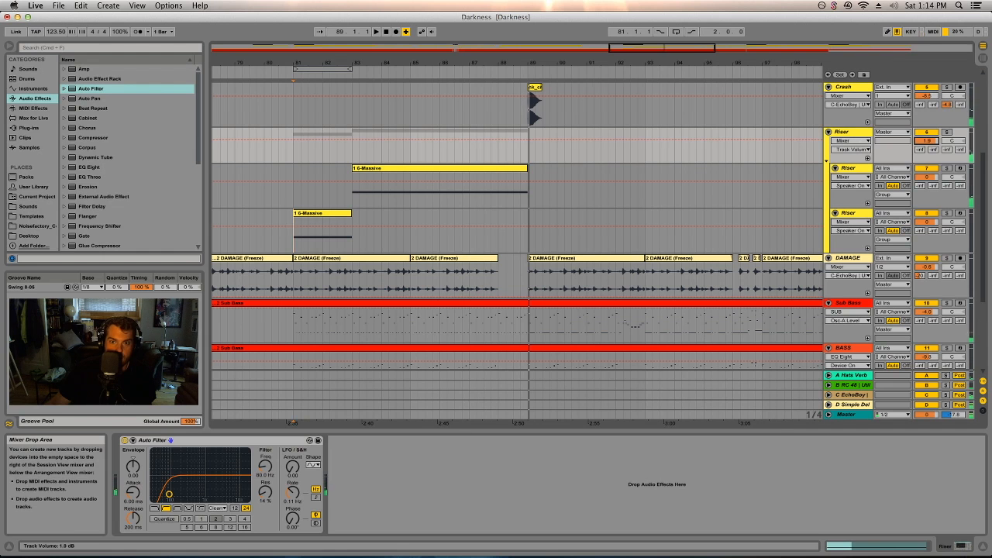
Step: Add a Utility after the Riser group's Auto Filter, audition from bar 81, and set its gain to 5 dB
{"action": "scroll", "coordinate": [116, 204], "scroll_direction": "down", "scroll_amount": 5}
{"action": "left_click_drag", "start_coordinate": [85, 226], "coordinate": [388, 486]}
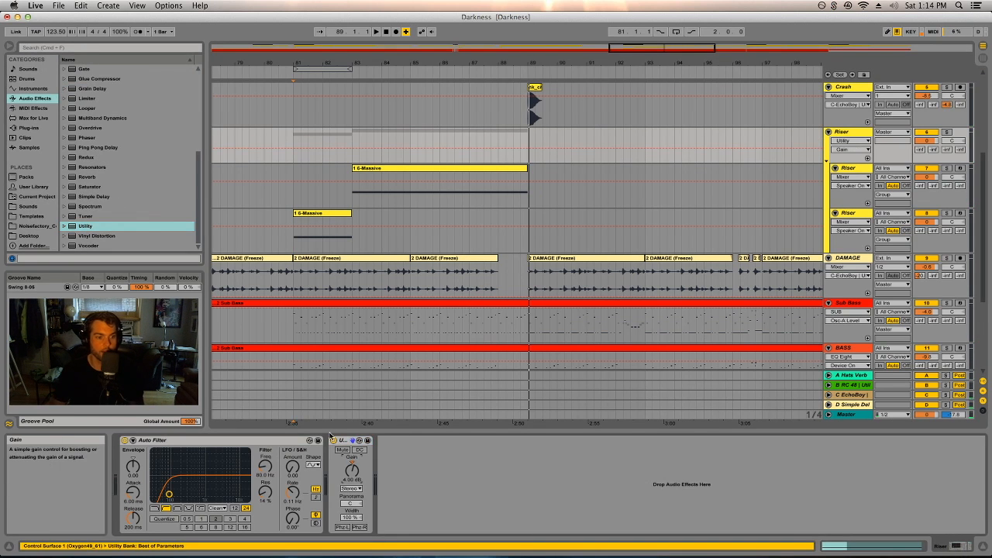
{"action": "left_click", "coordinate": [293, 238]}
{"action": "key", "text": "space"}
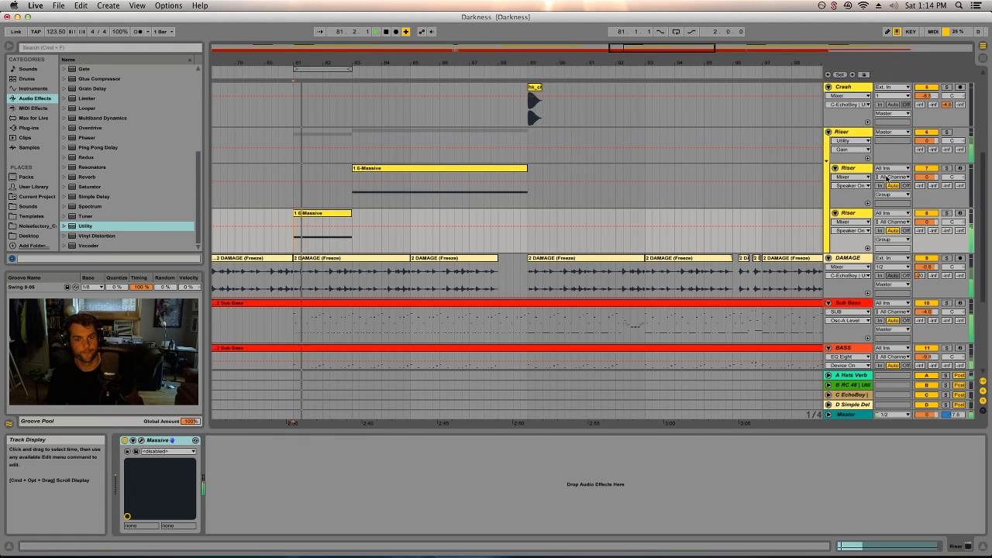
{"action": "key", "text": "space"}
{"action": "left_click", "coordinate": [849, 133]}
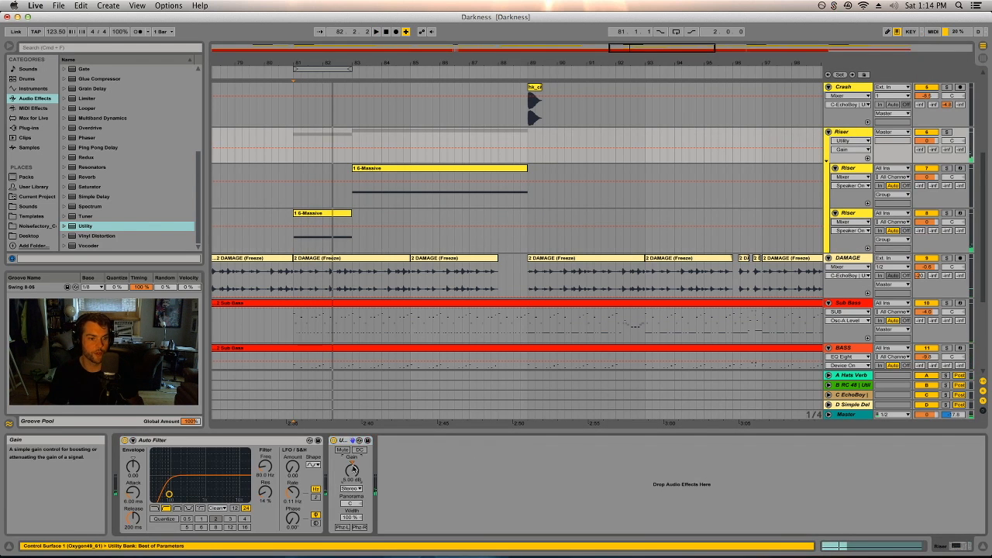
Step: Automate the Riser group's Utility gain to rise from about -8 dB at bar 81 to 5 dB at bar 83, and play it
{"action": "left_click", "coordinate": [299, 151]}
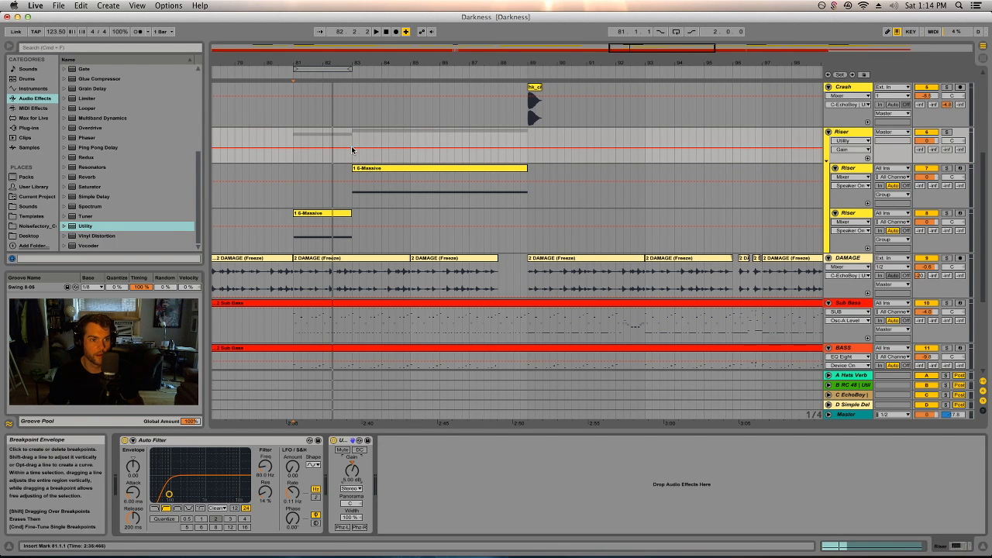
{"action": "left_click_drag", "start_coordinate": [293, 150], "coordinate": [282, 154]}
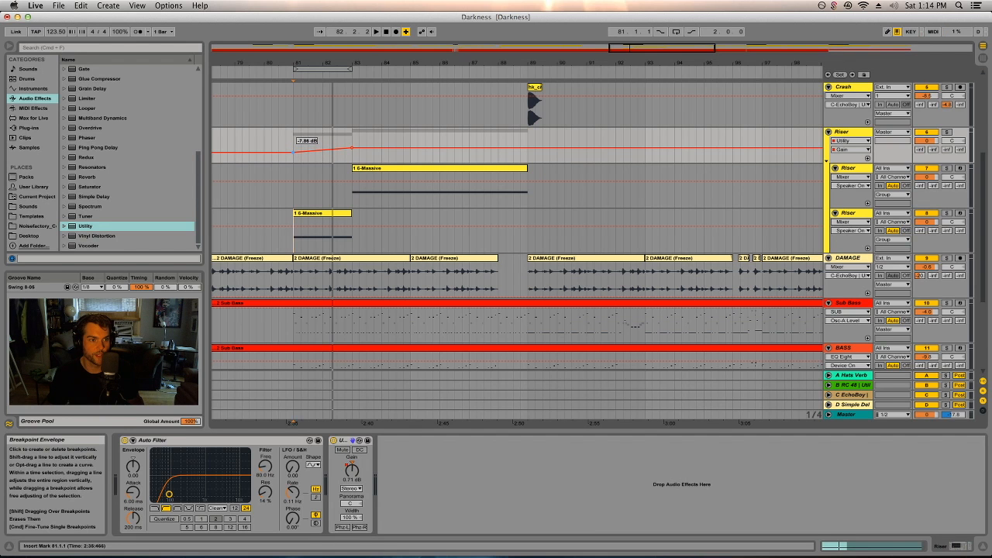
{"action": "left_click", "coordinate": [303, 71]}
{"action": "key", "text": "space"}
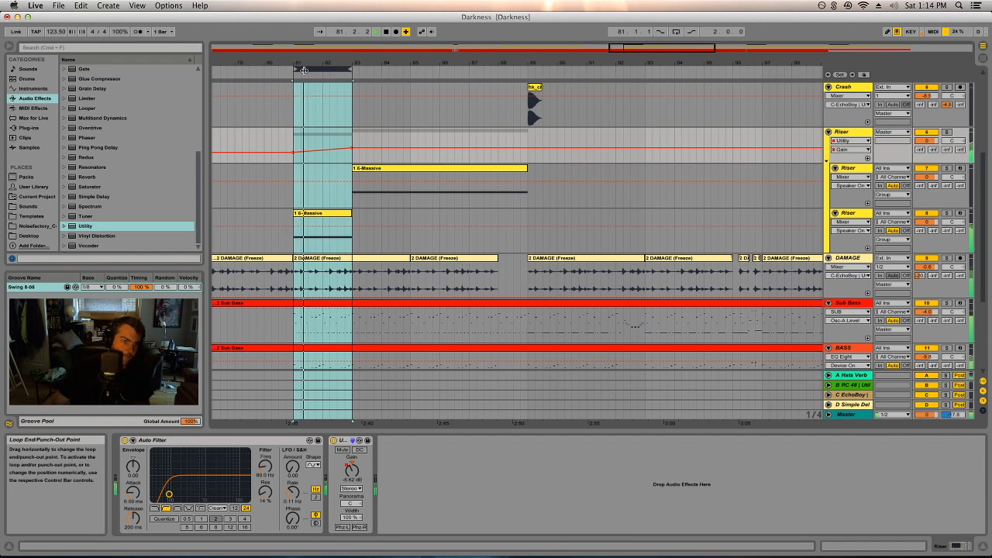
Step: Reshape the gain envelope to start at -5 dB at bar 81, reaching about 2 dB at bar 83 and 5 dB at bar 85
{"action": "left_click", "coordinate": [293, 152]}
{"action": "key", "text": "super+z"}
{"action": "left_click_drag", "start_coordinate": [293, 152], "coordinate": [293, 151]}
{"action": "left_click", "coordinate": [411, 148]}
{"action": "left_click_drag", "start_coordinate": [352, 148], "coordinate": [352, 150]}
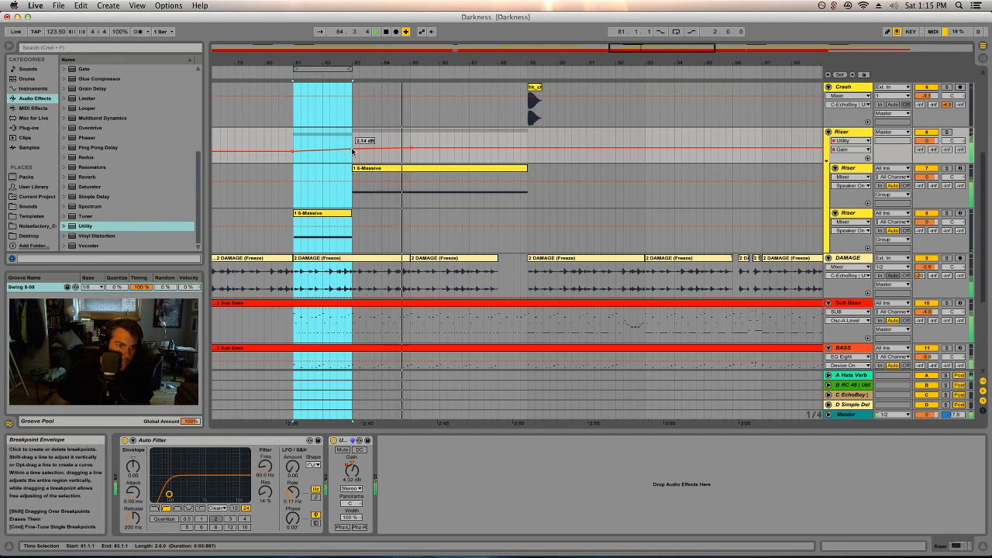
Step: Enlarge the Riser group's lane, add a gain breakpoint near bar 87, and raise the gain to about 6.7 dB at bar 89
{"action": "left_click_drag", "start_coordinate": [854, 162], "coordinate": [867, 386]}
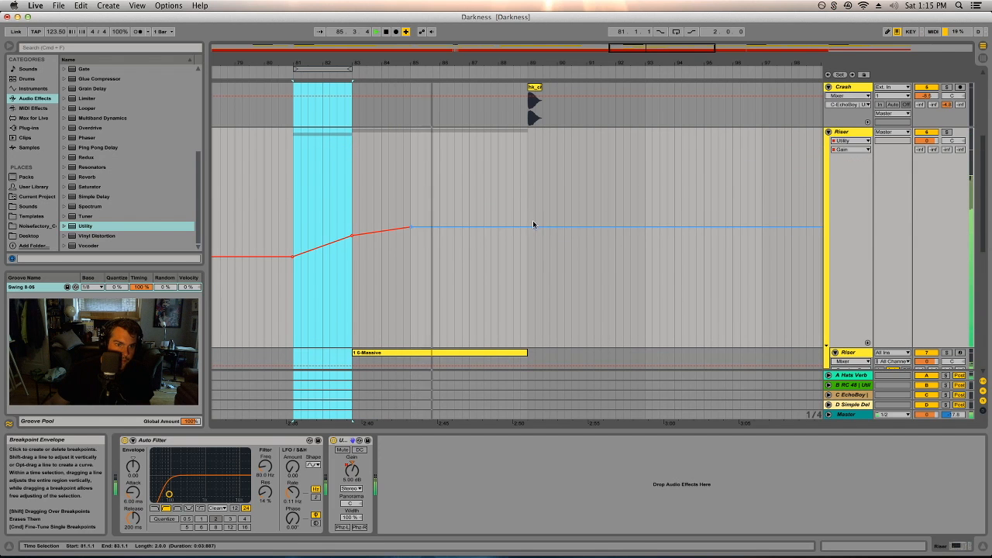
{"action": "left_click", "coordinate": [462, 228]}
{"action": "left_click_drag", "start_coordinate": [531, 227], "coordinate": [527, 222]}
{"action": "left_click", "coordinate": [268, 75]}
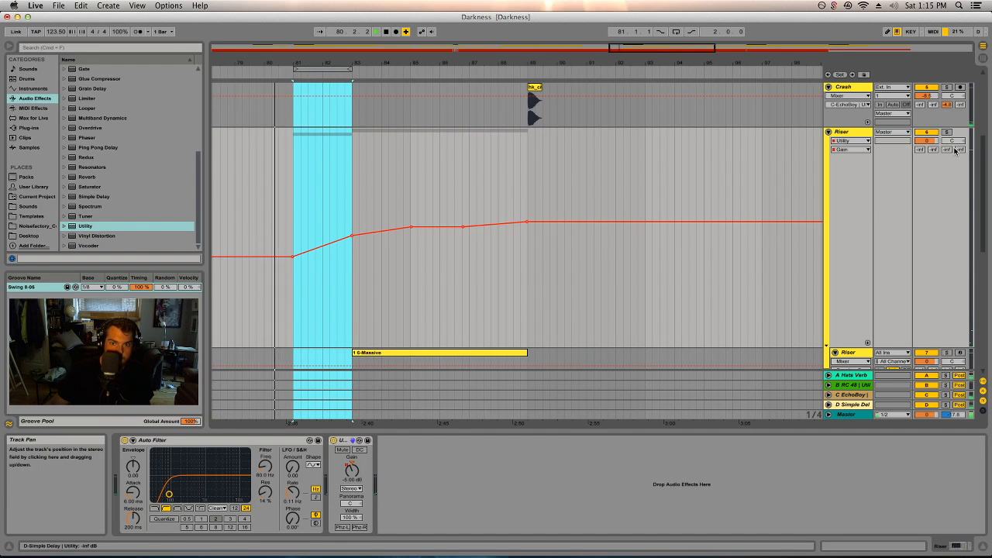
Step: Draw a boost in the Riser group's Simple Delay send over the last half bar before bar 89, and save the set
{"action": "key", "text": "a"}
{"action": "scroll", "coordinate": [543, 212], "scroll_direction": "down", "scroll_amount": 4}
{"action": "key", "text": "b"}
{"action": "left_click_drag", "start_coordinate": [519, 115], "coordinate": [526, 114]}
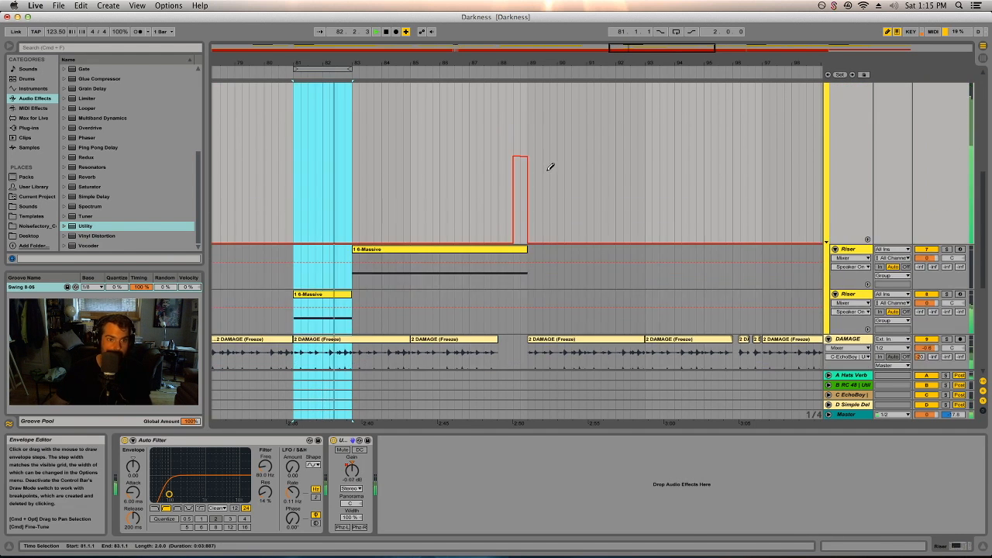
{"action": "scroll", "coordinate": [546, 193], "scroll_direction": "up", "scroll_amount": 3}
{"action": "left_click", "coordinate": [525, 182]}
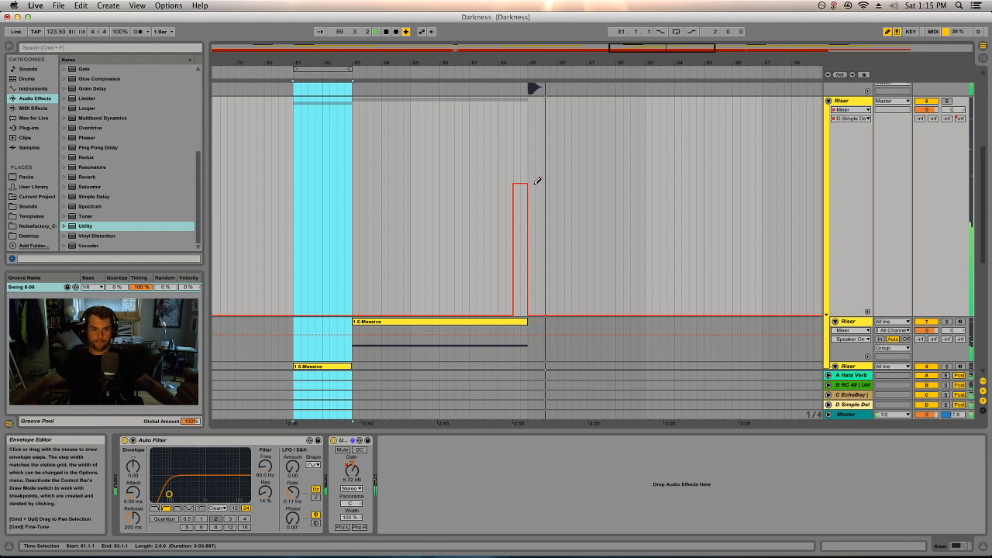
{"action": "scroll", "coordinate": [589, 276], "scroll_direction": "up", "scroll_amount": 3}
{"action": "scroll", "coordinate": [595, 288], "scroll_direction": "down", "scroll_amount": 4}
{"action": "scroll", "coordinate": [594, 289], "scroll_direction": "up", "scroll_amount": 3}
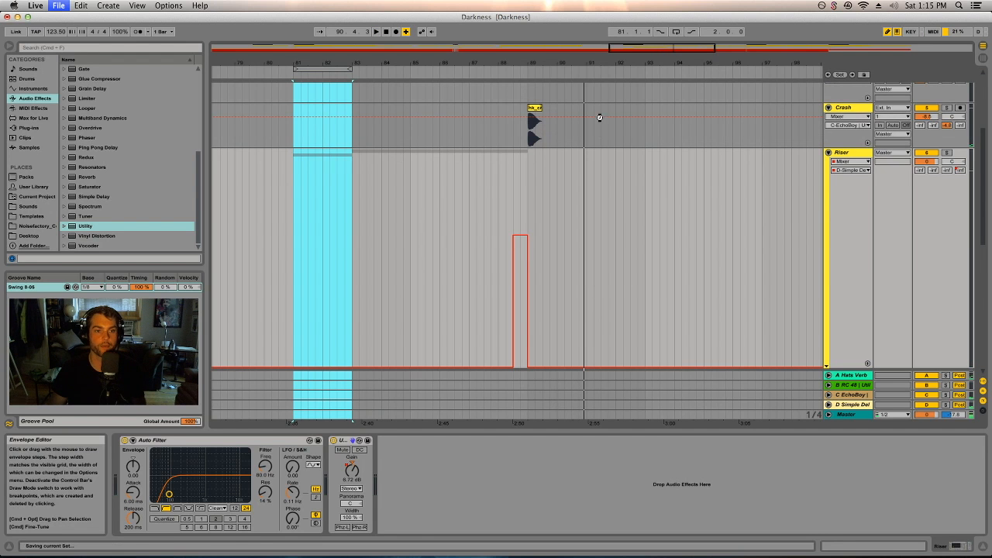
Step: Reduce the Riser group's lane height, leave draw mode, and place the insert marker at bar 91 on the first Riser track
{"action": "left_click_drag", "start_coordinate": [602, 65], "coordinate": [602, 38]}
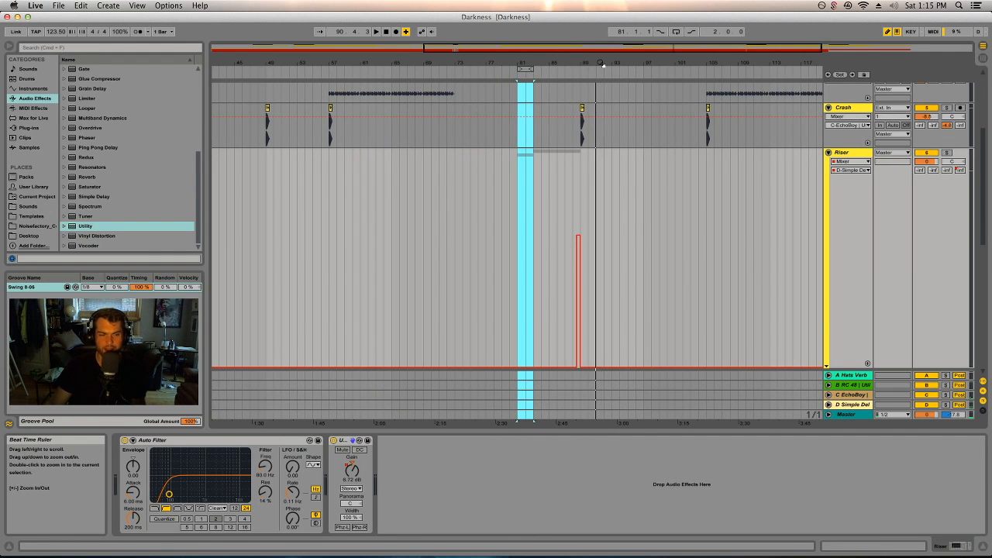
{"action": "scroll", "coordinate": [693, 206], "scroll_direction": "down", "scroll_amount": 2}
{"action": "left_click_drag", "start_coordinate": [851, 315], "coordinate": [852, 132]}
{"action": "scroll", "coordinate": [649, 207], "scroll_direction": "up", "scroll_amount": 2}
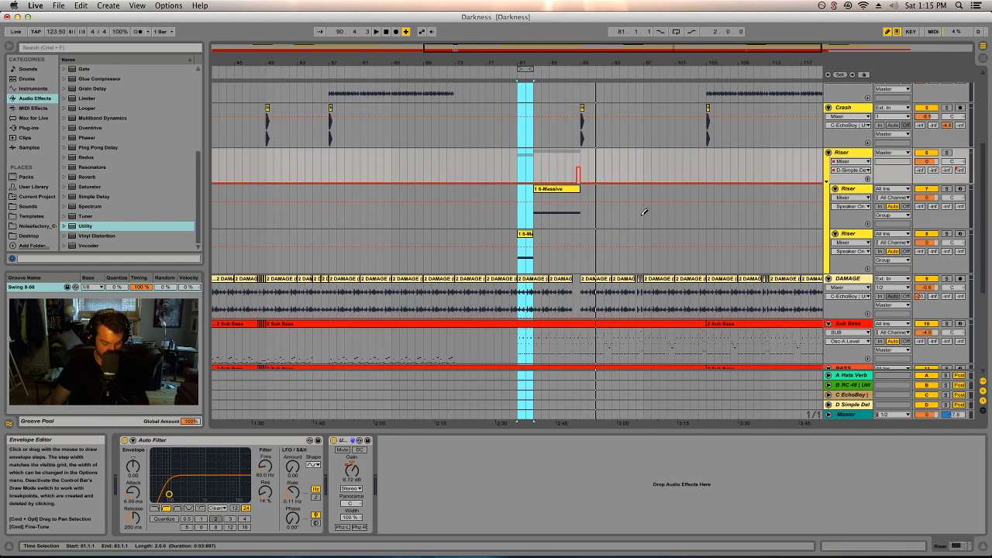
{"action": "left_click_drag", "start_coordinate": [659, 216], "coordinate": [598, 220]}
{"action": "left_click", "coordinate": [598, 220]}
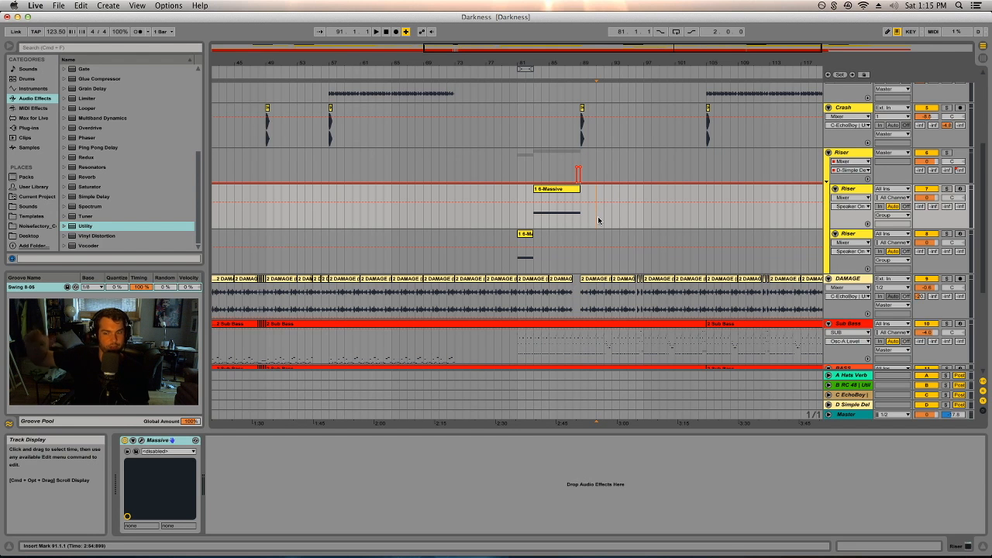
{"action": "scroll", "coordinate": [598, 210], "scroll_direction": "up", "scroll_amount": 4}
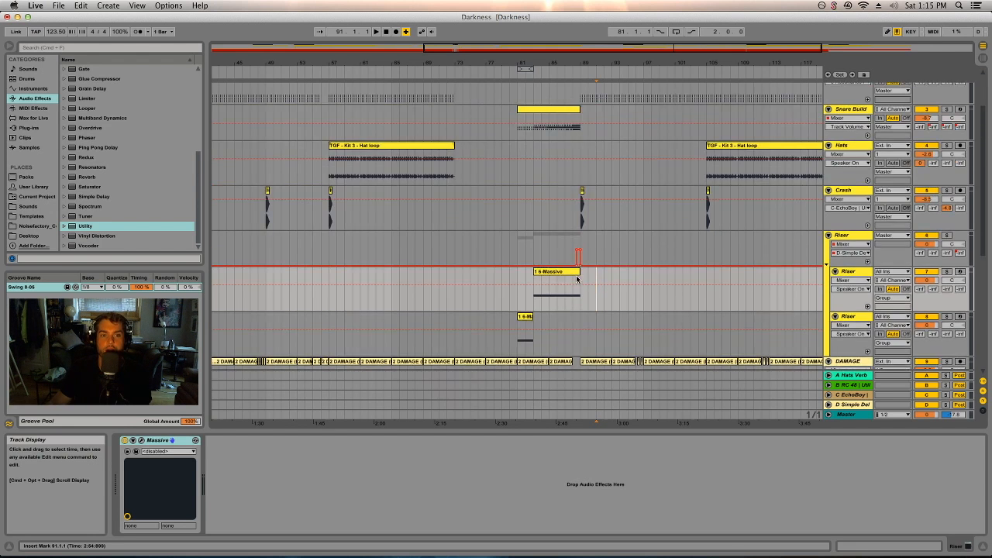
Step: Examine the whole arrangement, including the Drums track's devices and its empty section before the bar 89 crash
{"action": "scroll", "coordinate": [678, 225], "scroll_direction": "down", "scroll_amount": 2}
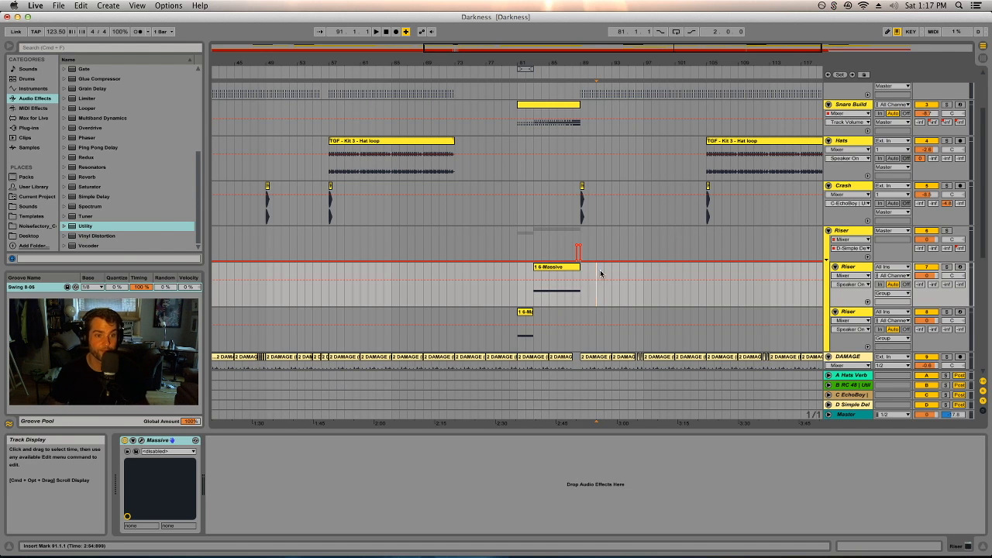
{"action": "scroll", "coordinate": [638, 240], "scroll_direction": "up", "scroll_amount": 3}
{"action": "scroll", "coordinate": [585, 289], "scroll_direction": "down", "scroll_amount": 10}
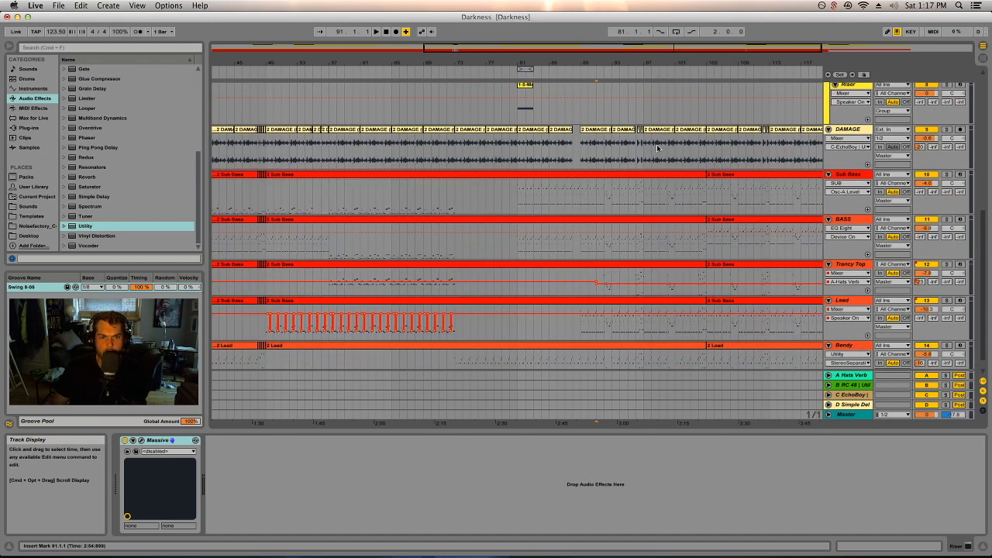
{"action": "double_click", "coordinate": [684, 63]}
{"action": "scroll", "coordinate": [642, 225], "scroll_direction": "down", "scroll_amount": 1}
{"action": "scroll", "coordinate": [642, 225], "scroll_direction": "up", "scroll_amount": 5}
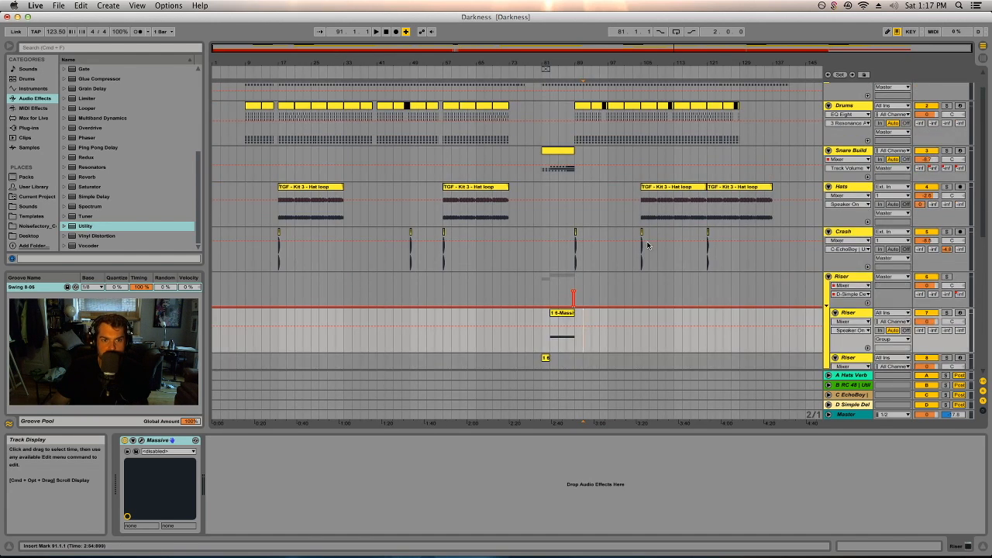
{"action": "left_click", "coordinate": [854, 134]}
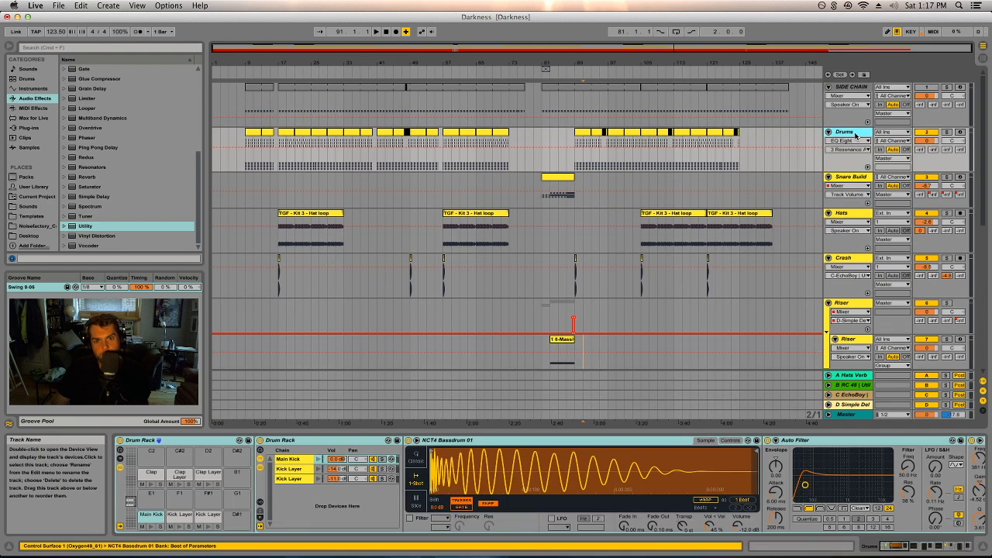
{"action": "left_click", "coordinate": [745, 140]}
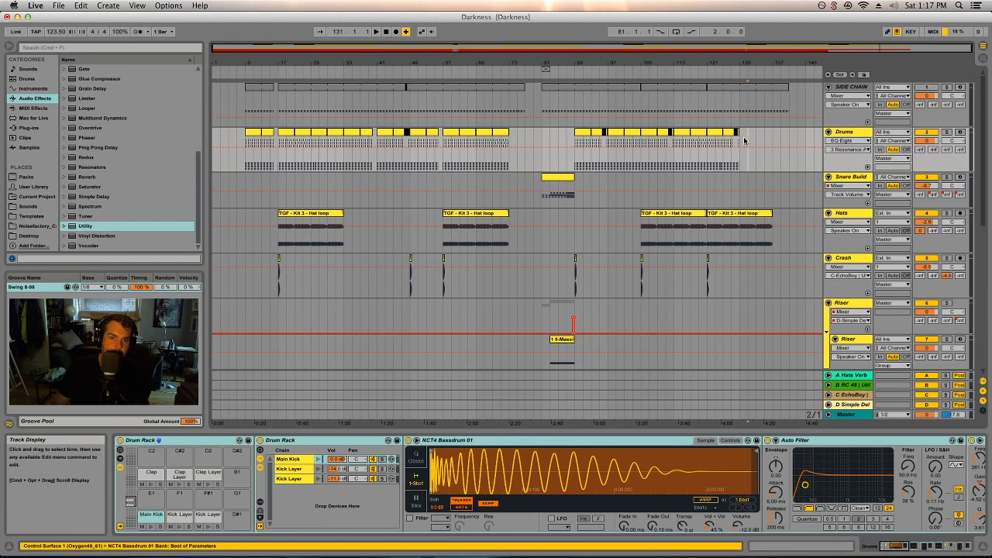
{"action": "left_click_drag", "start_coordinate": [558, 135], "coordinate": [525, 133]}
{"action": "left_click", "coordinate": [526, 132]}
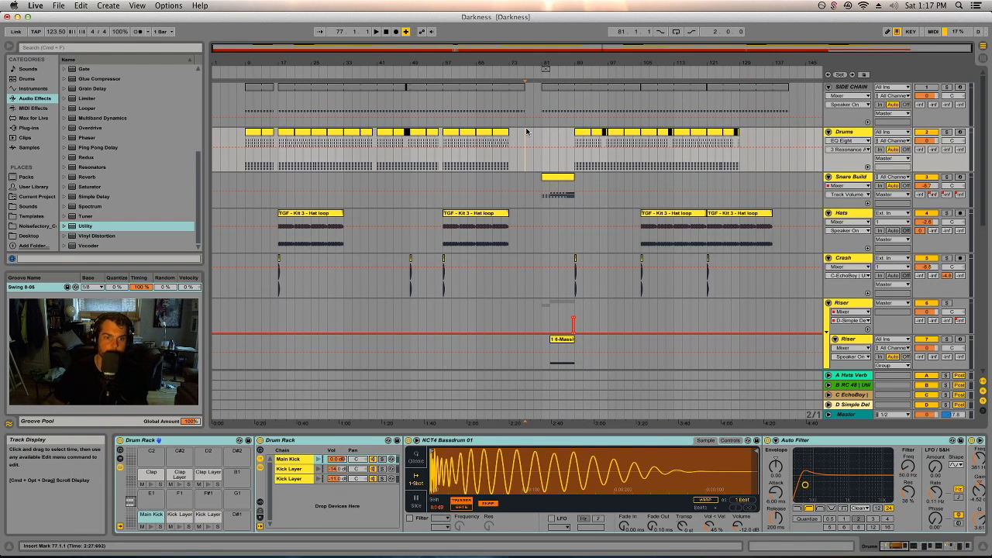
{"action": "scroll", "coordinate": [540, 163], "scroll_direction": "down", "scroll_amount": 2}
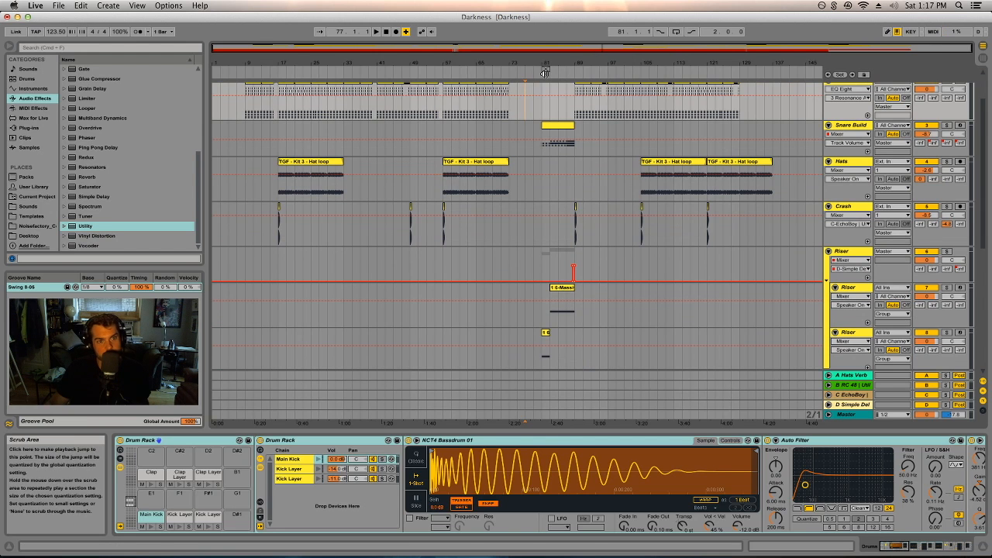
{"action": "scroll", "coordinate": [545, 142], "scroll_direction": "up", "scroll_amount": 2}
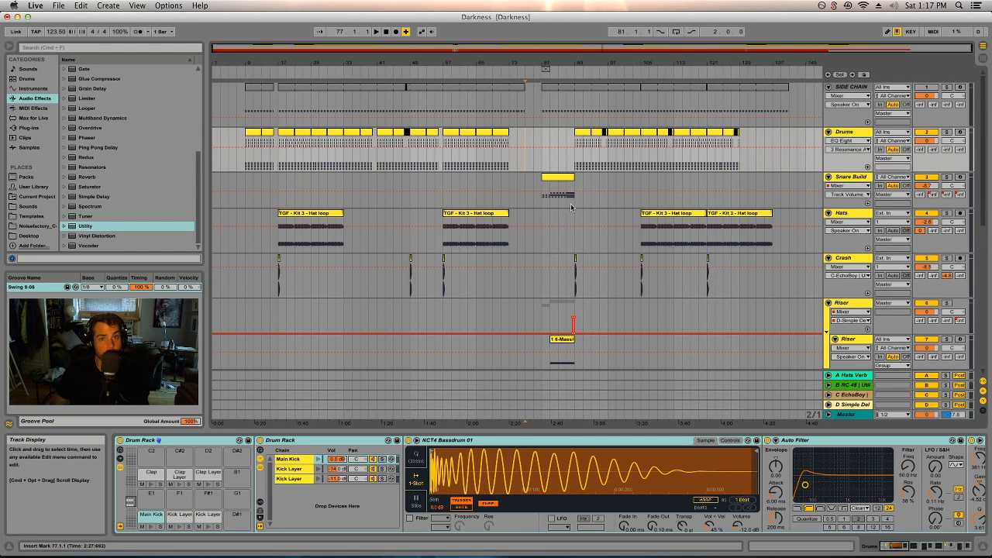